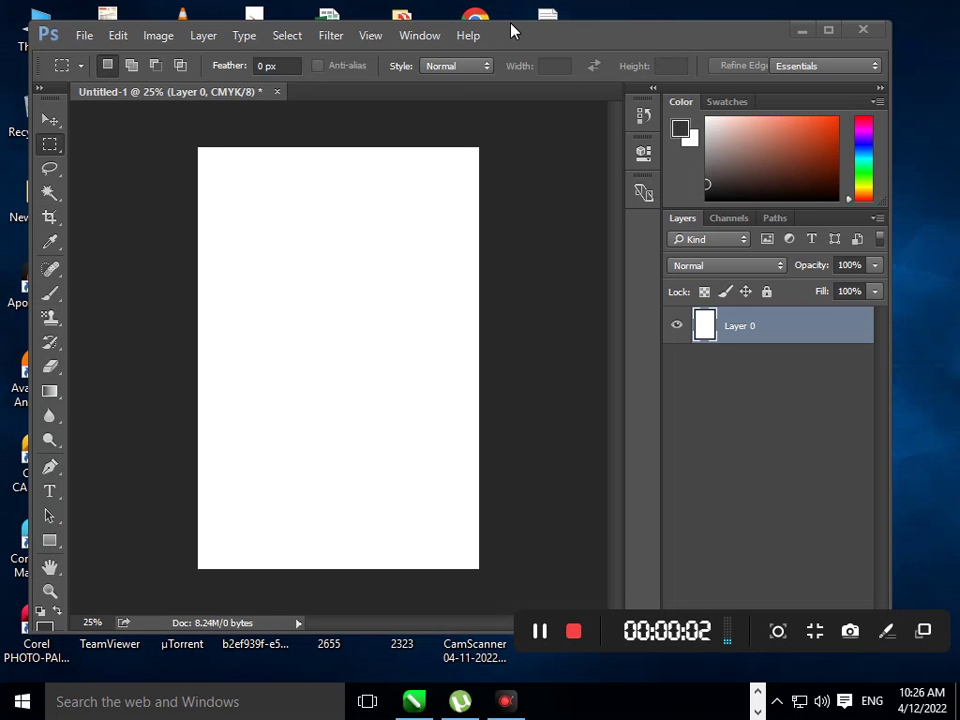
Step: Type 'vs' as a text layer at the canvas middle and show its character settings
drag(513, 35, 533, 37)
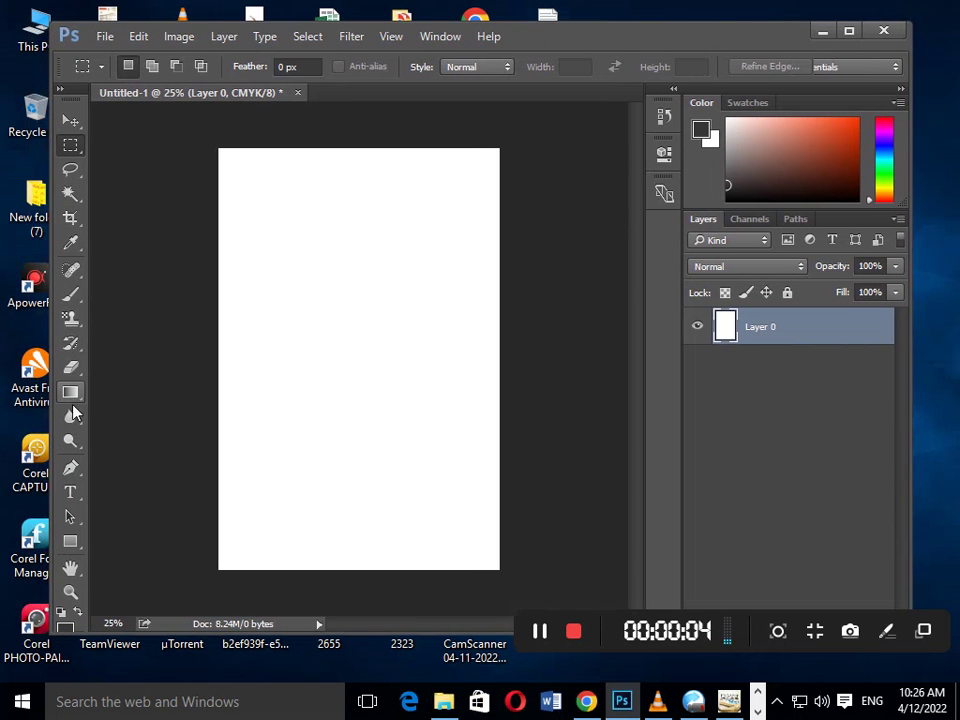
click(72, 492)
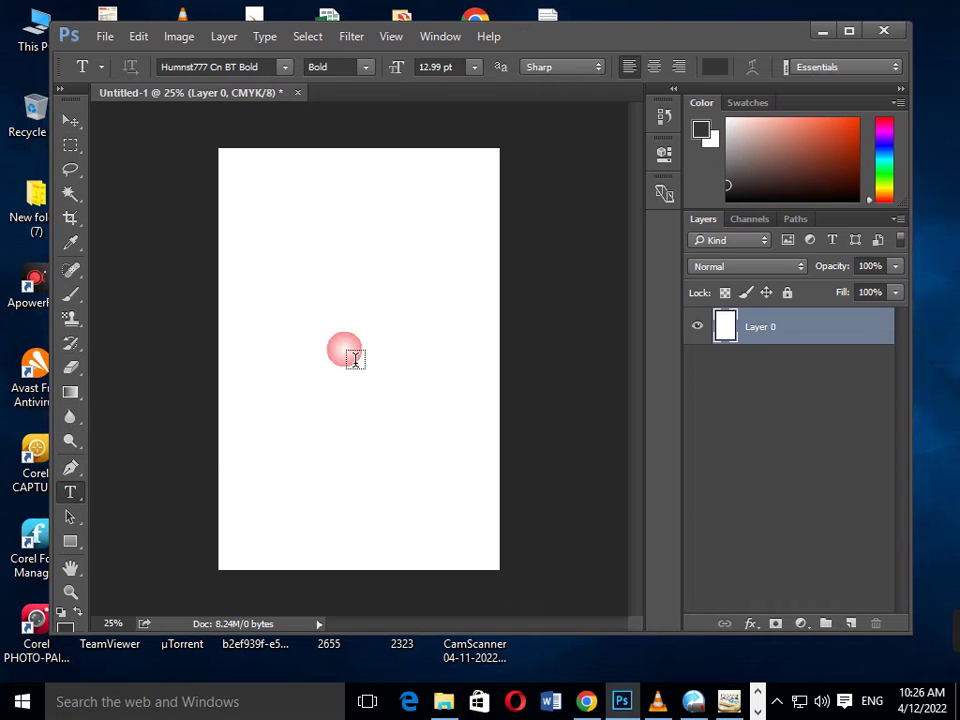
click(300, 330)
text(ys)
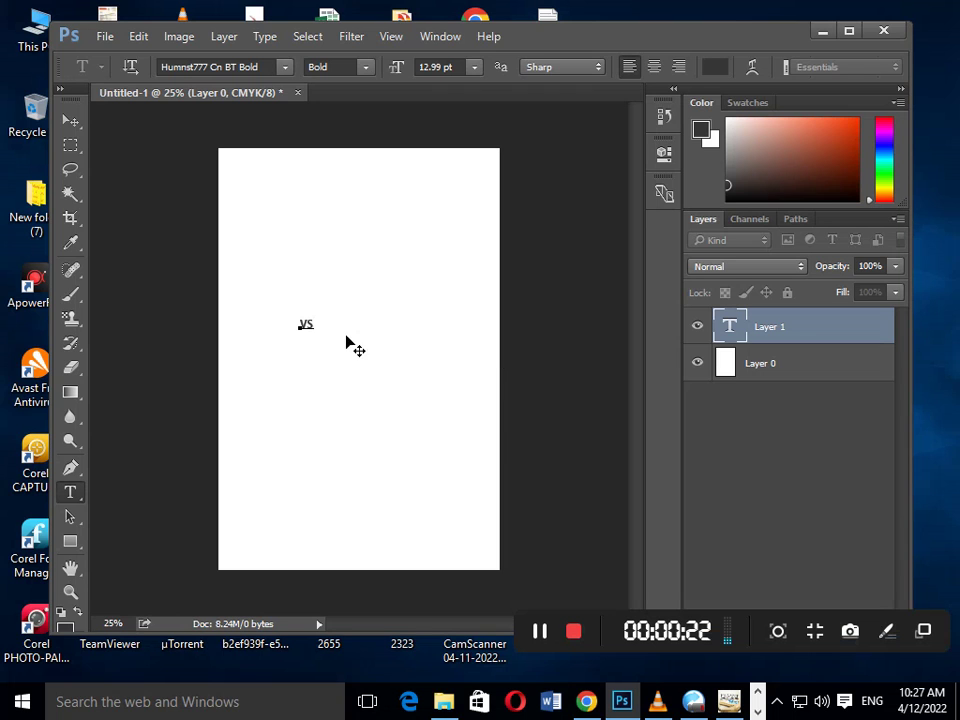
key(ctrl+t)
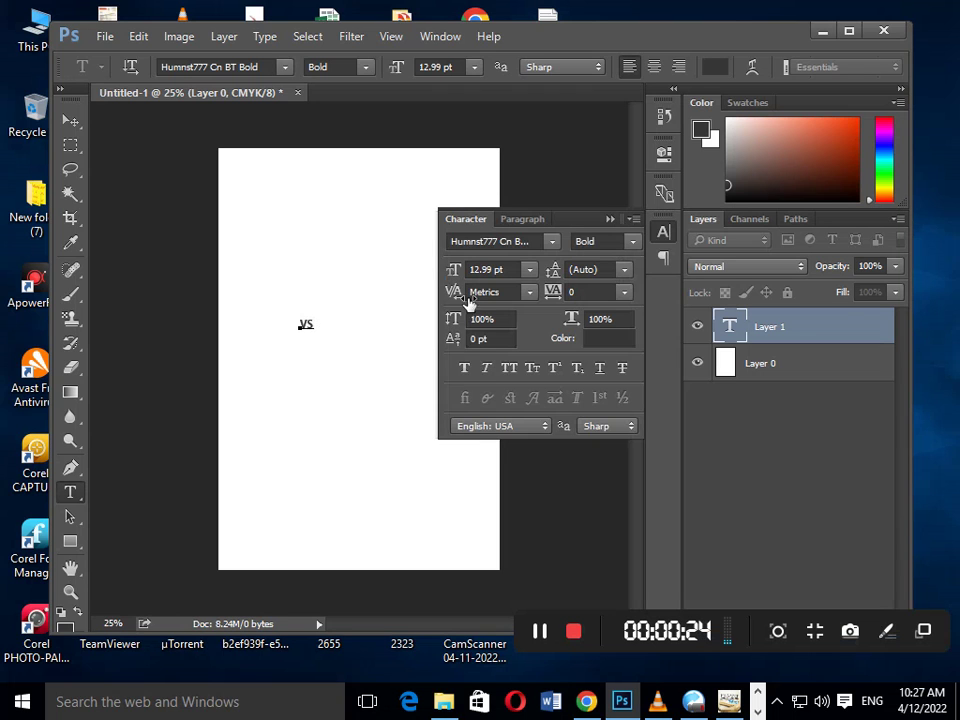
Step: Scale the VS text up about 1199% and move it near the canvas centre
click(170, 168)
click(71, 122)
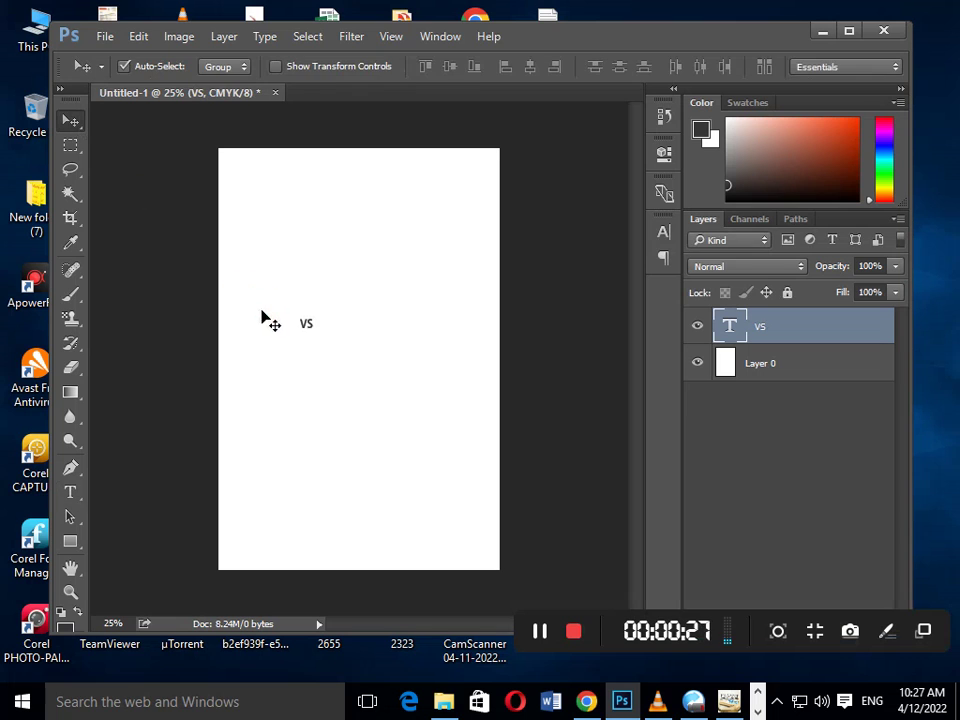
key(ctrl+t)
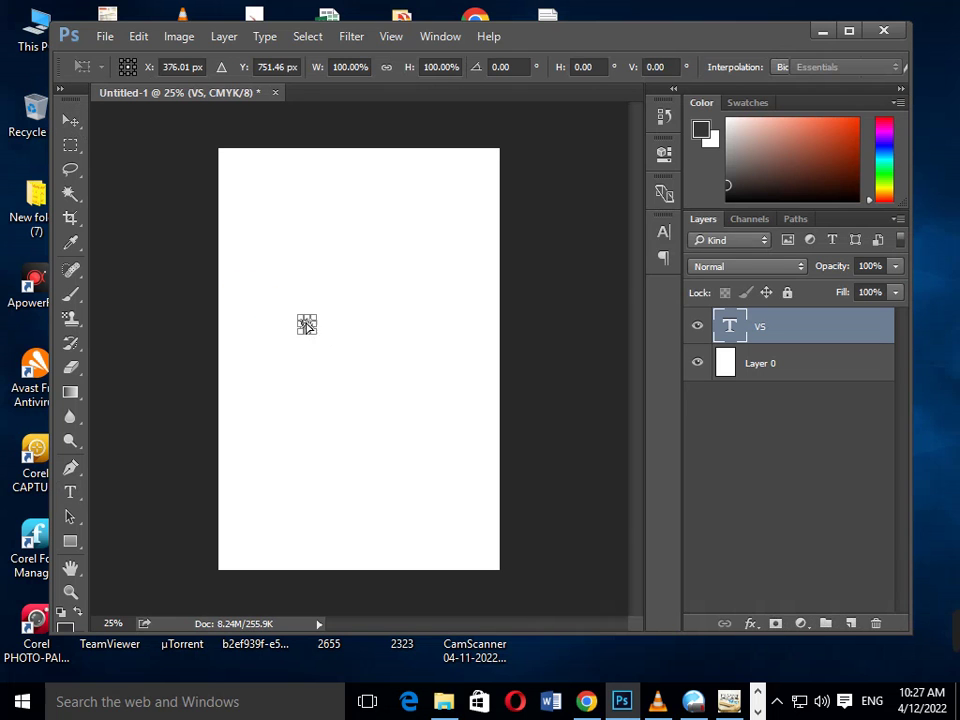
drag(323, 323, 454, 274)
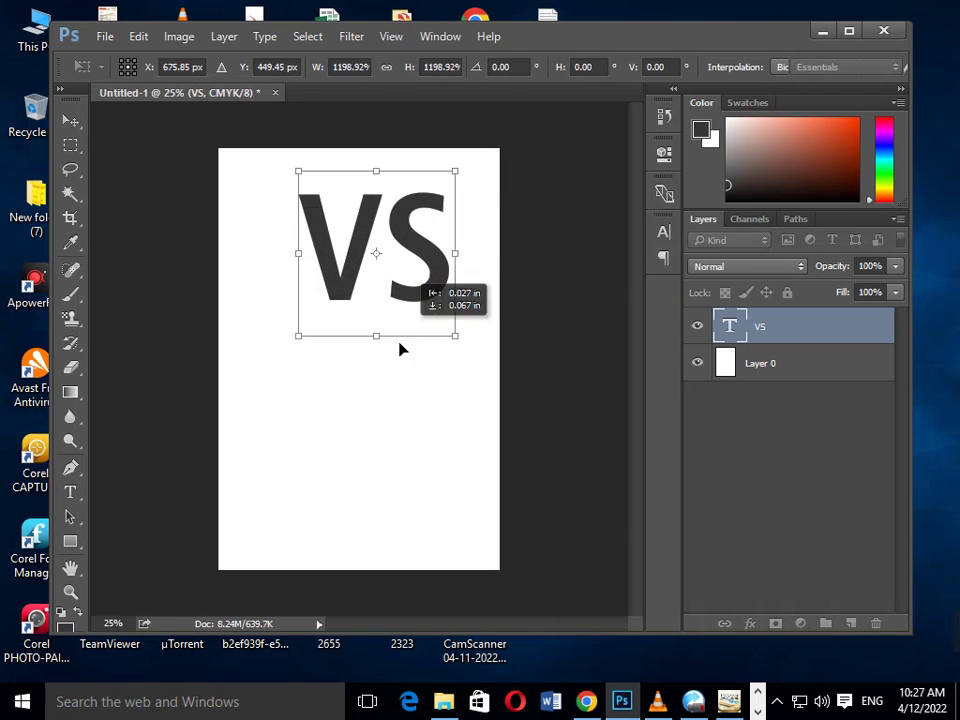
mouse_move(401, 347)
mouse_down()
mouse_move(393, 402)
mouse_move(397, 392)
mouse_up()
key(Return)
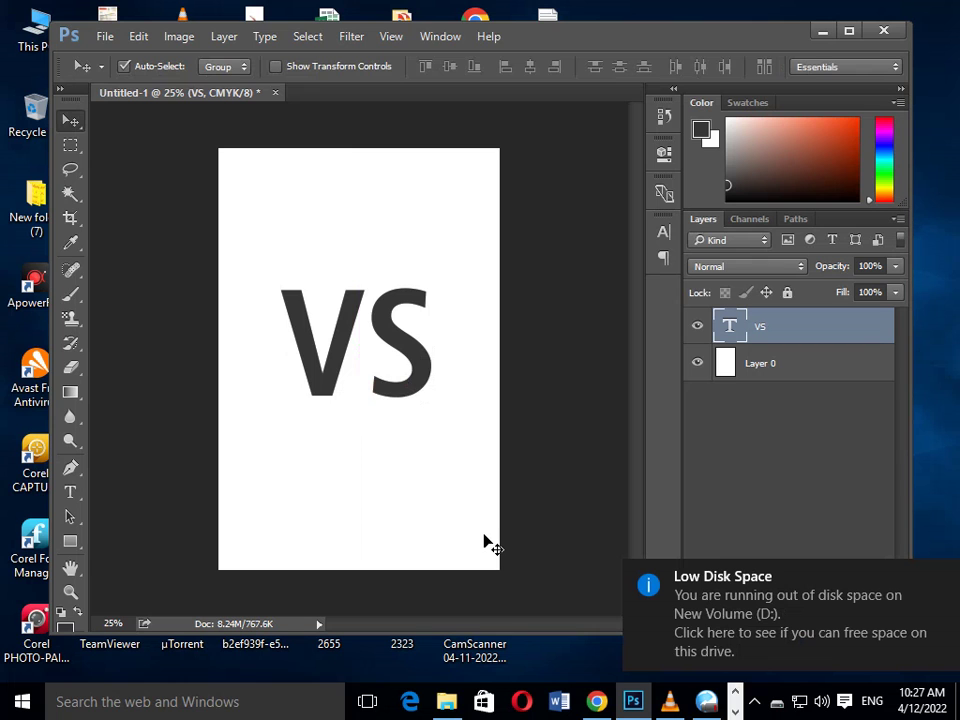
Step: Dismiss the New document dialog and select Layer 0
key(ctrl+n)
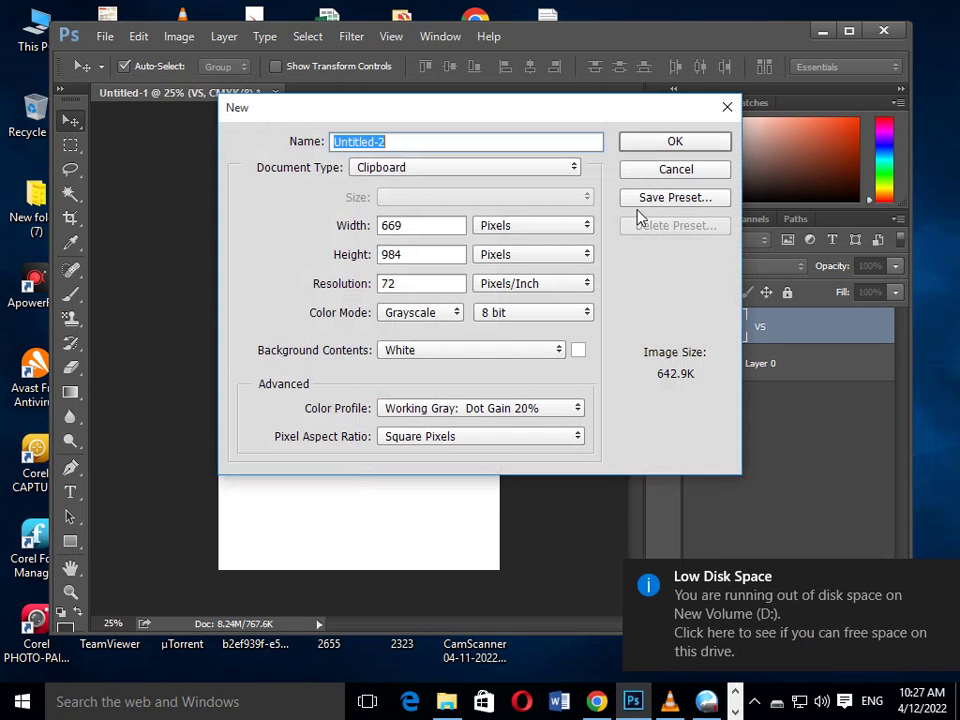
click(674, 170)
click(463, 426)
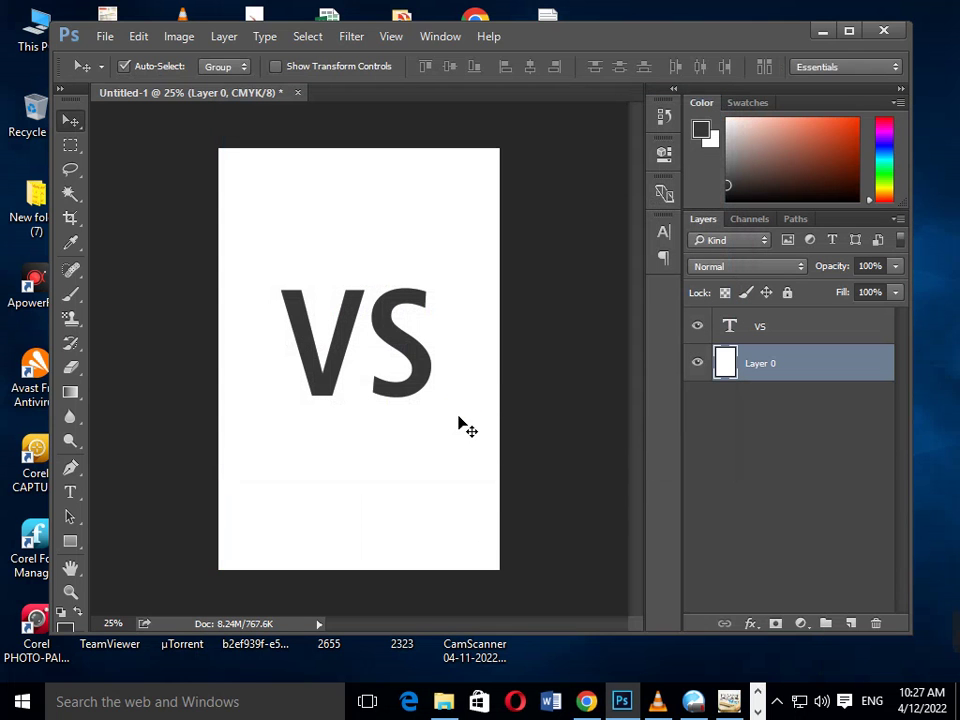
click(108, 37)
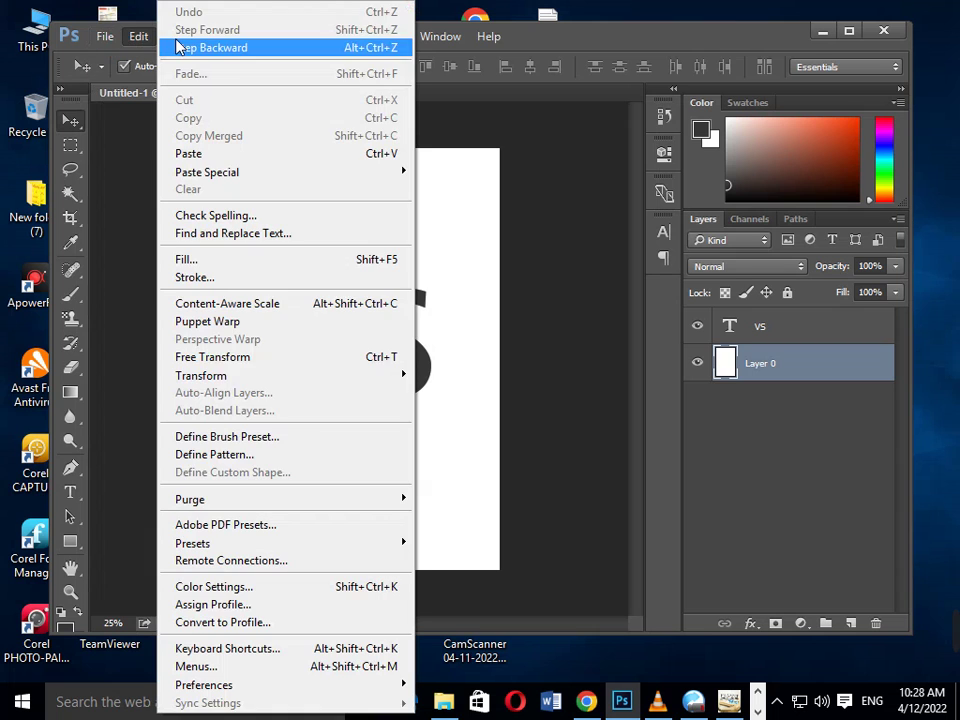
click(66, 30)
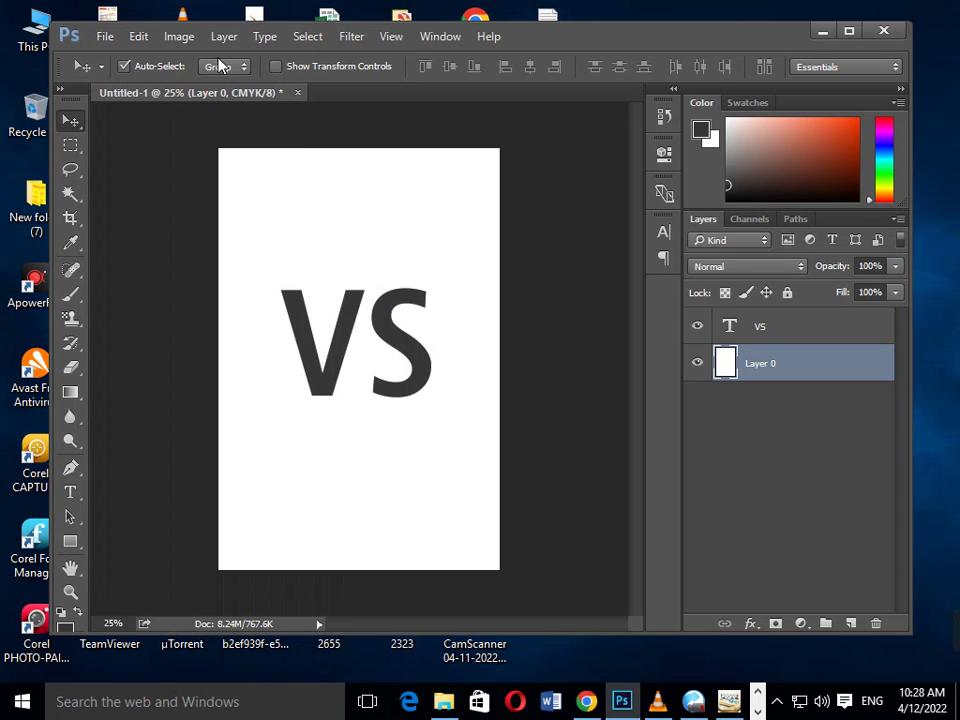
Step: Resize the image to 800 × 1200 pixels through Image Size
click(179, 36)
click(205, 171)
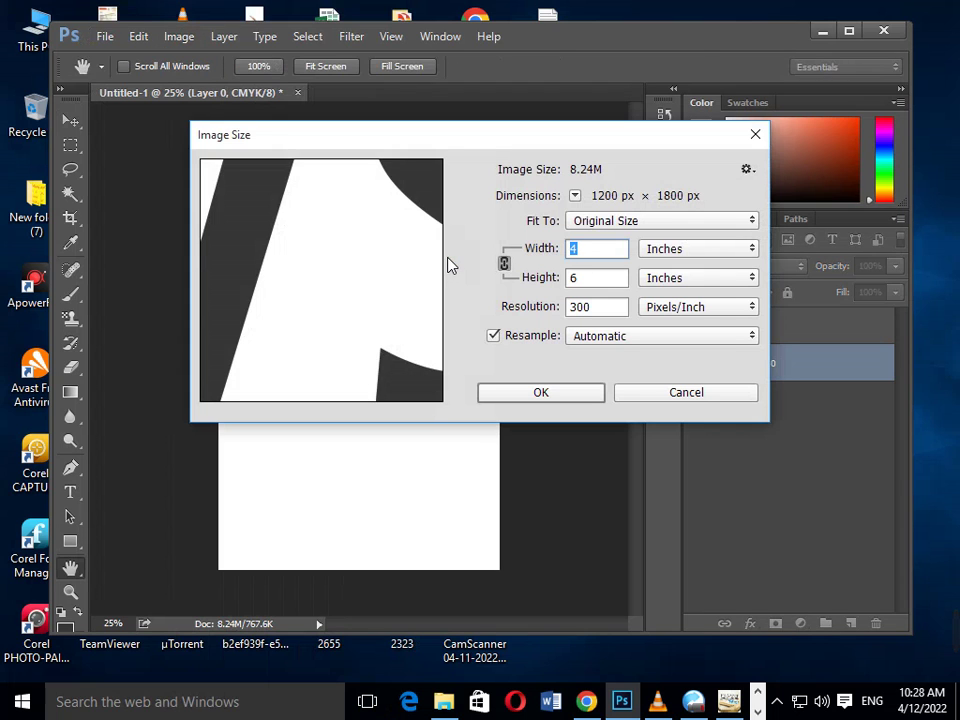
text(6)
key(Tab)
text(4)
key(Return)
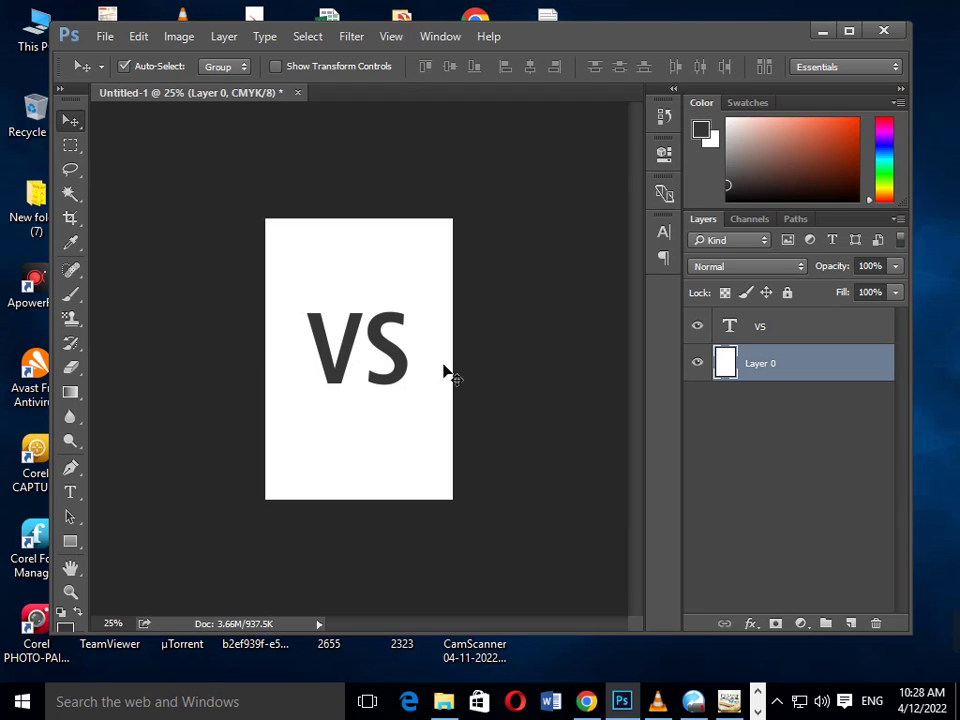
Step: Change the VS text's font to Ethnocentric Italic
key(ctrl+plus)
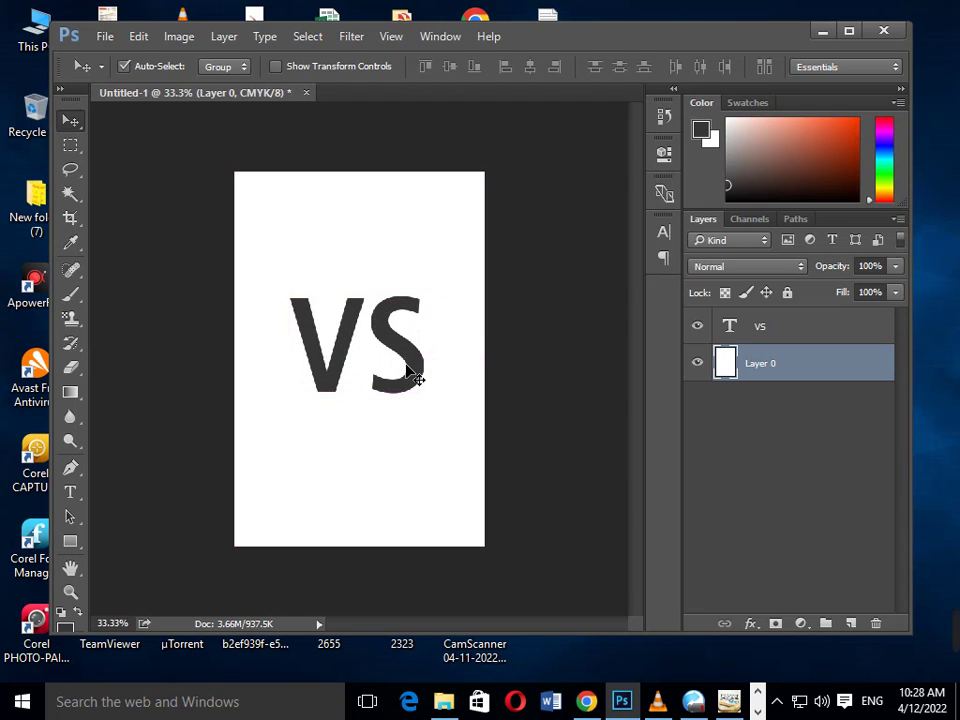
click(413, 372)
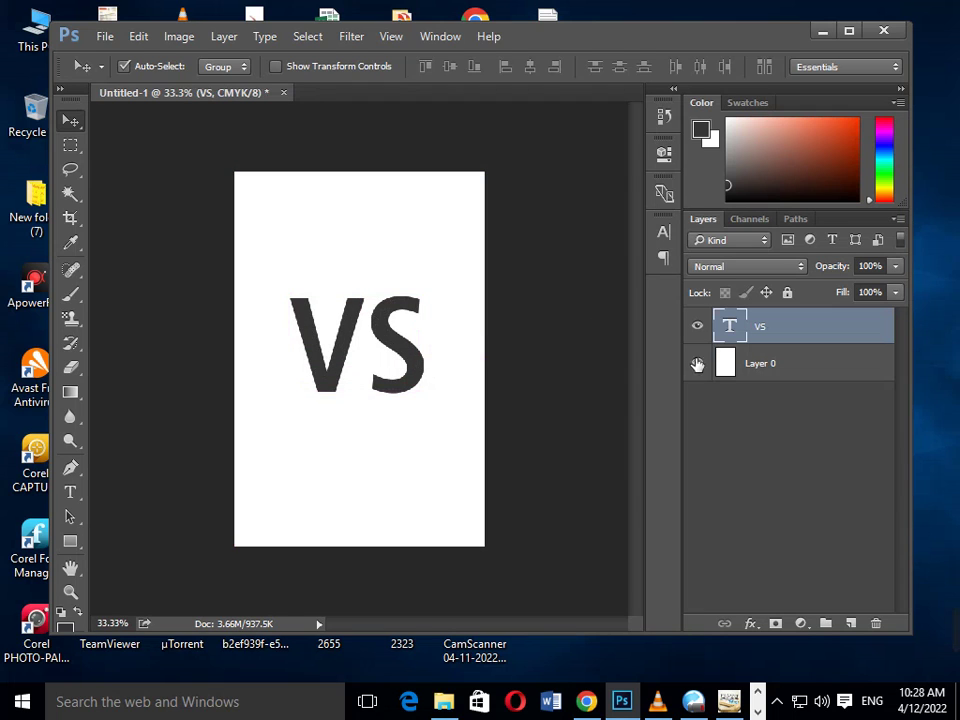
double_click(731, 330)
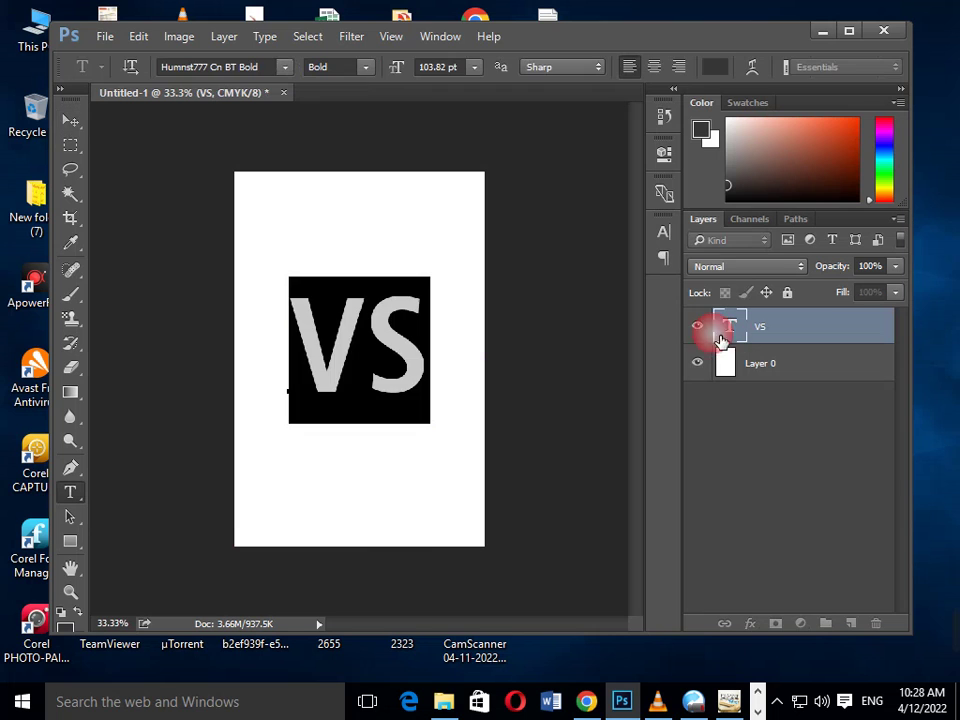
click(268, 68)
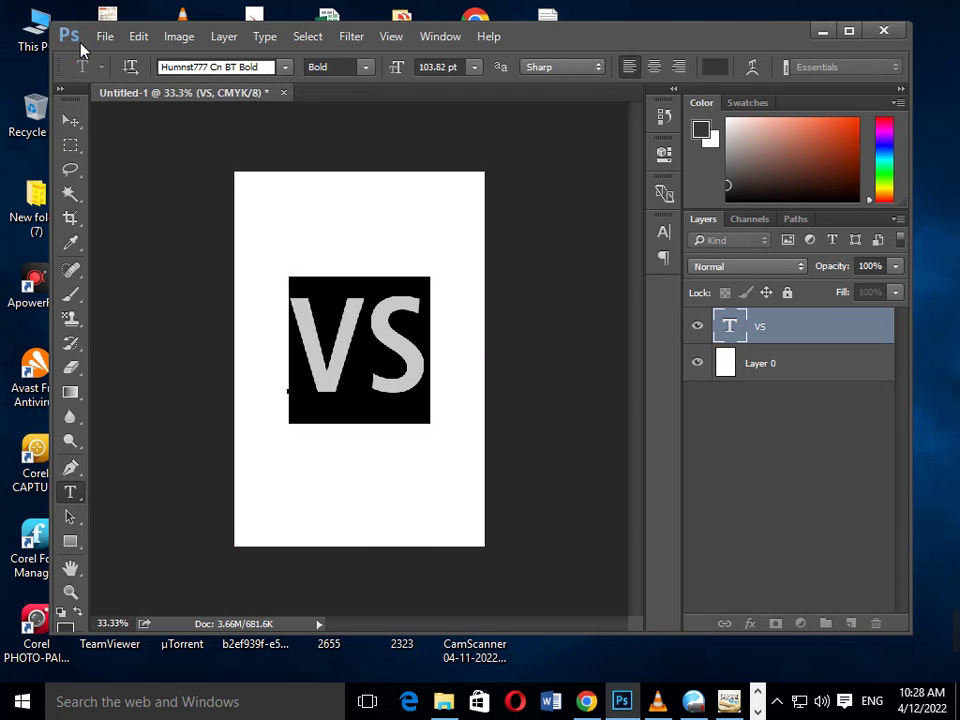
text(et)
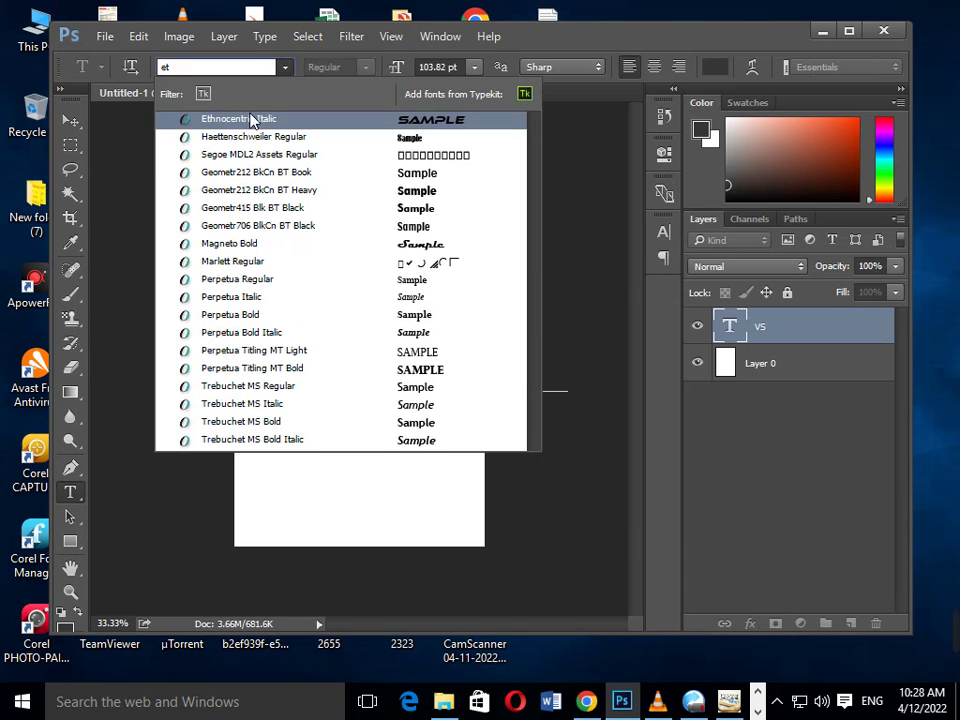
click(251, 120)
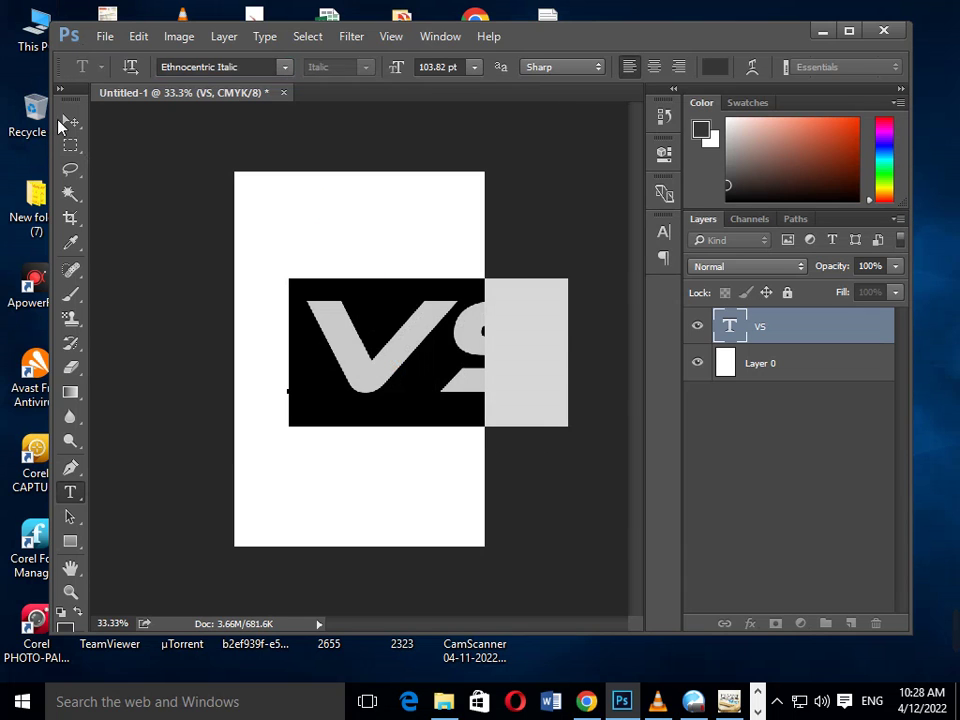
Step: Move the restyled VS lettering left and bring up the New document dialog
click(345, 354)
key(v)
drag(388, 369, 311, 368)
key(ctrl+n)
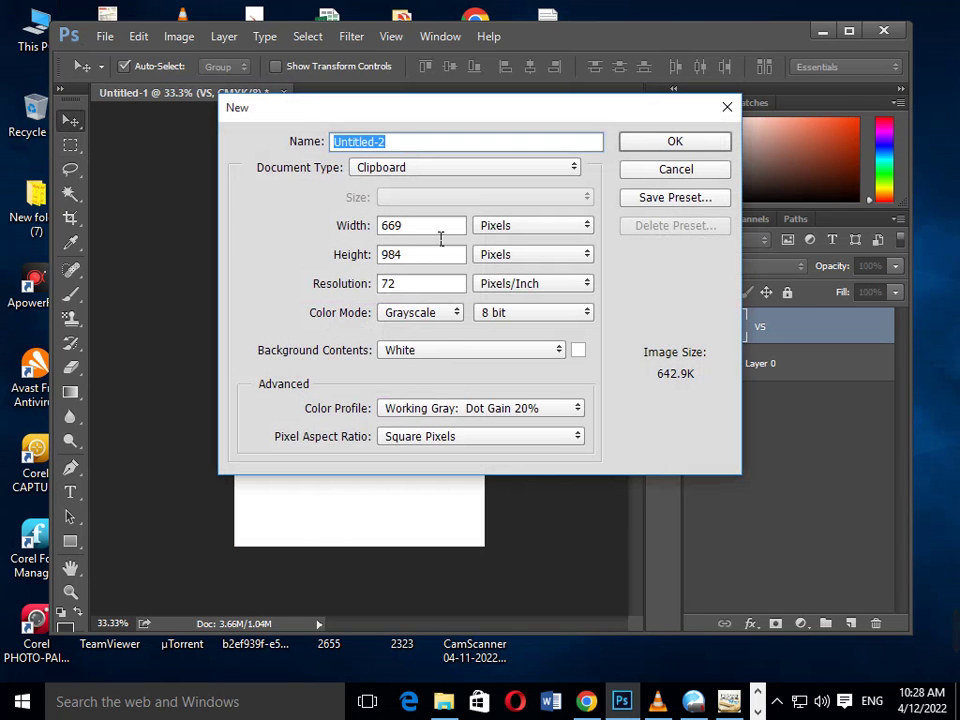
Step: Create a 4 × 6 inch portrait document with CMYK colour mode
click(505, 225)
click(500, 250)
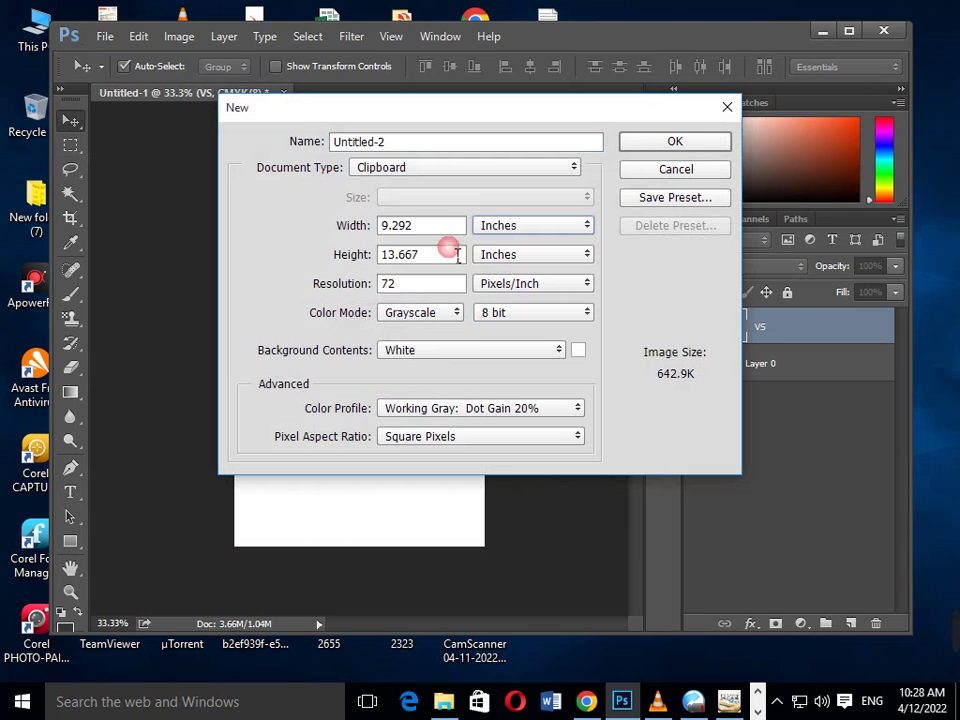
double_click(395, 230)
text(4)
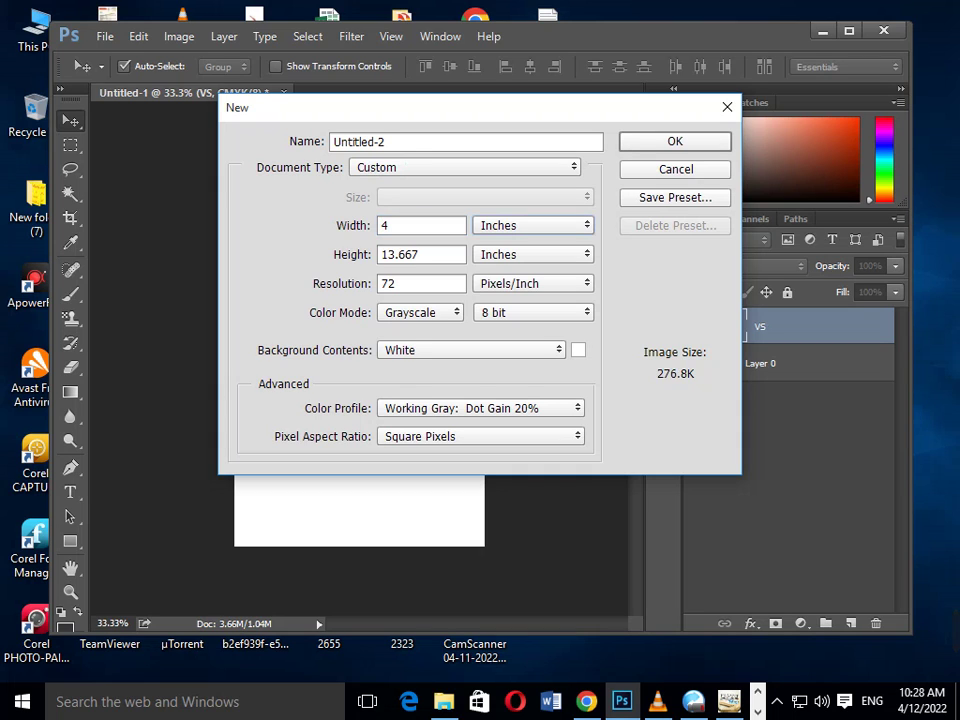
key(Tab)
text(6)
key(Tab)
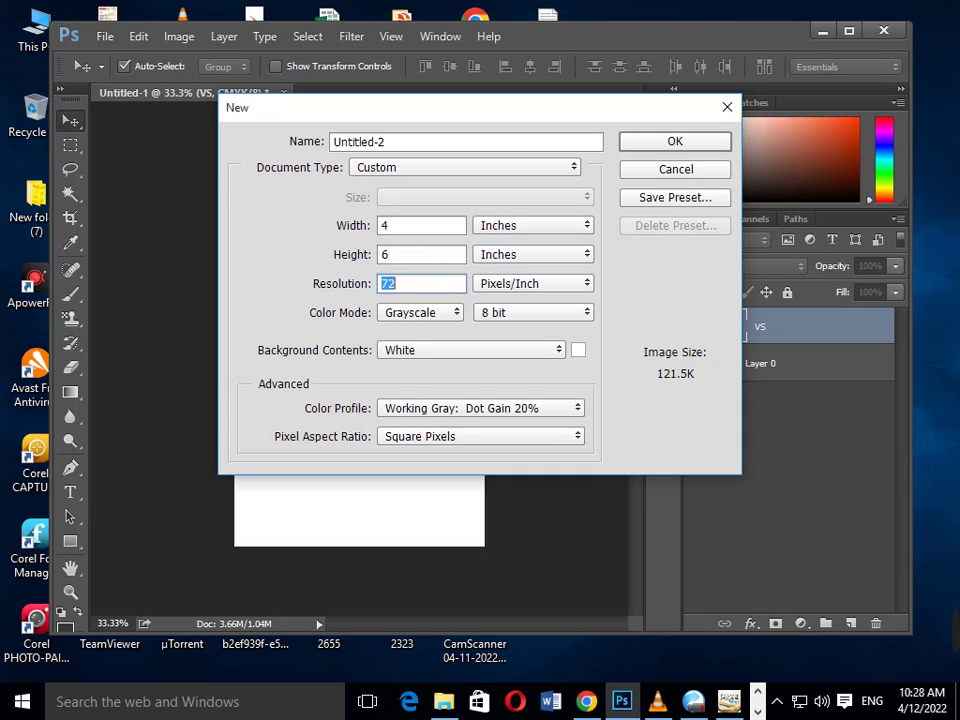
text(30)
key(Tab)
key(Tab)
key(Down)
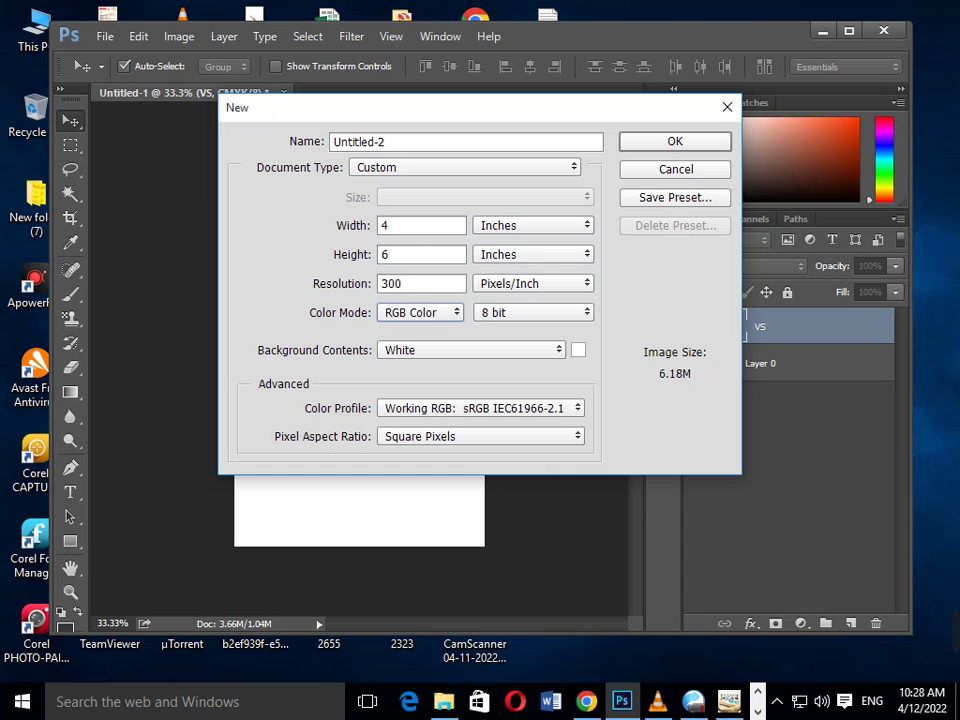
key(Down)
key(Return)
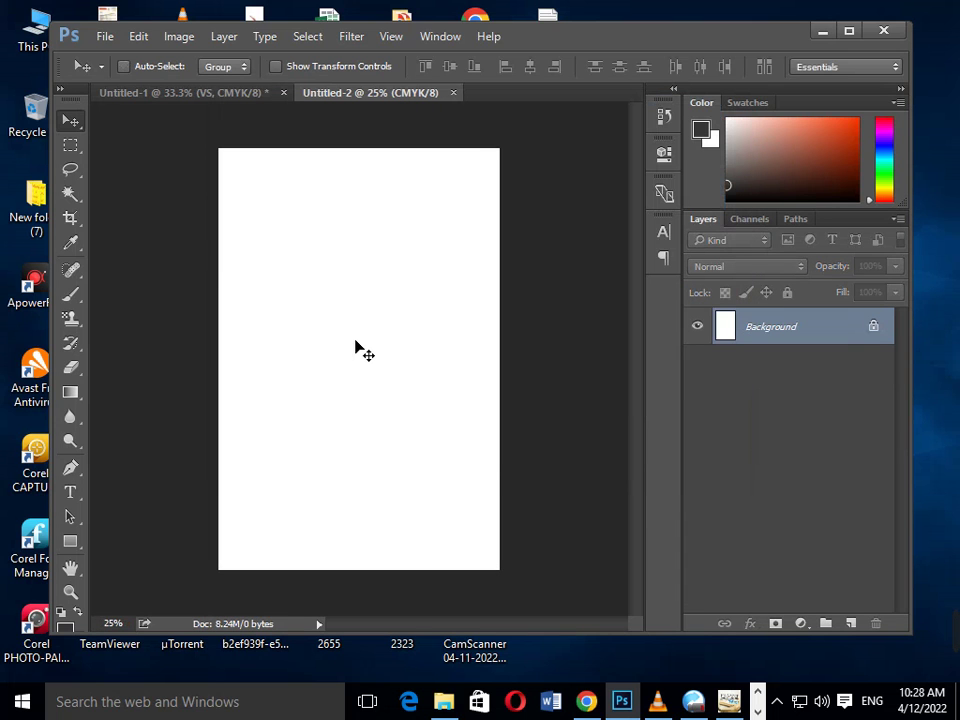
Step: Create a second 6 × 4 inch landscape document at 300 ppi in CMYK
key(ctrl+n)
click(433, 230)
click(531, 225)
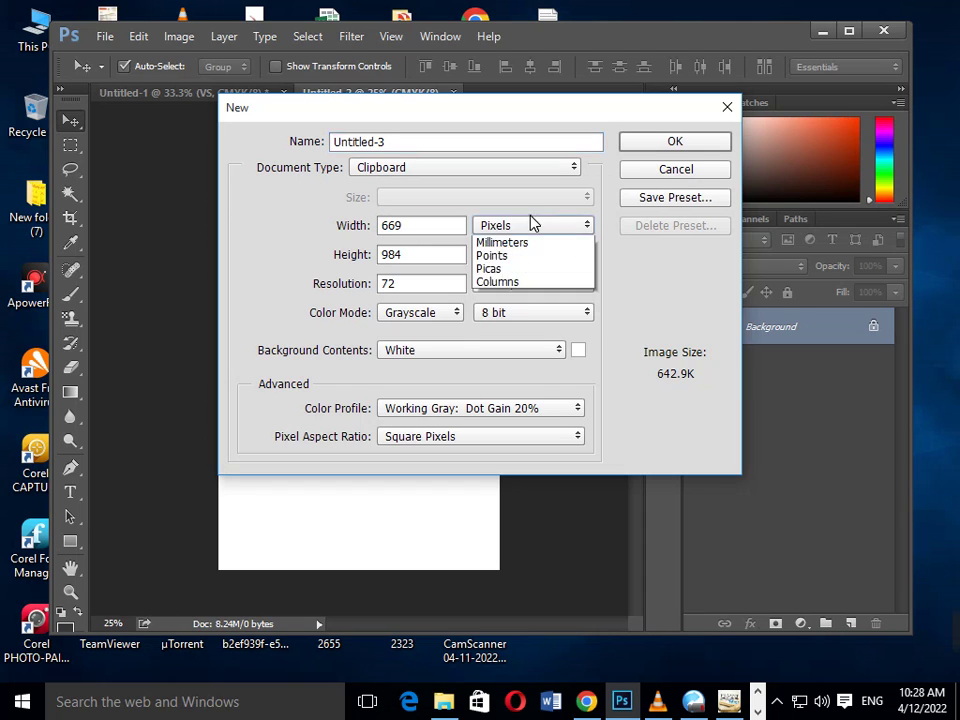
click(495, 257)
drag(440, 228, 221, 236)
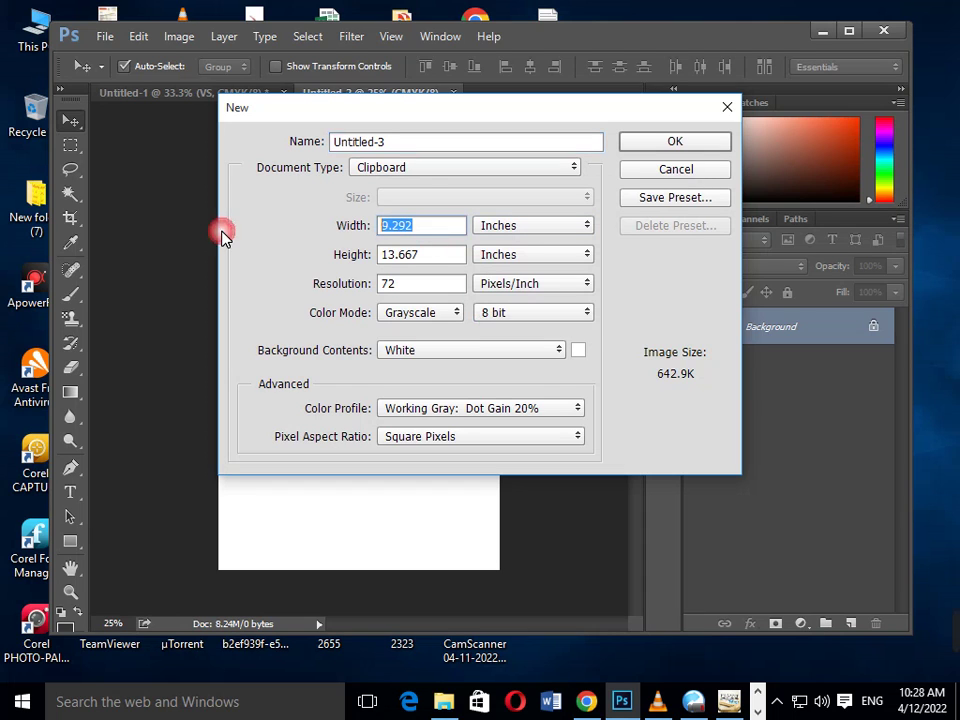
text(6)
key(Tab)
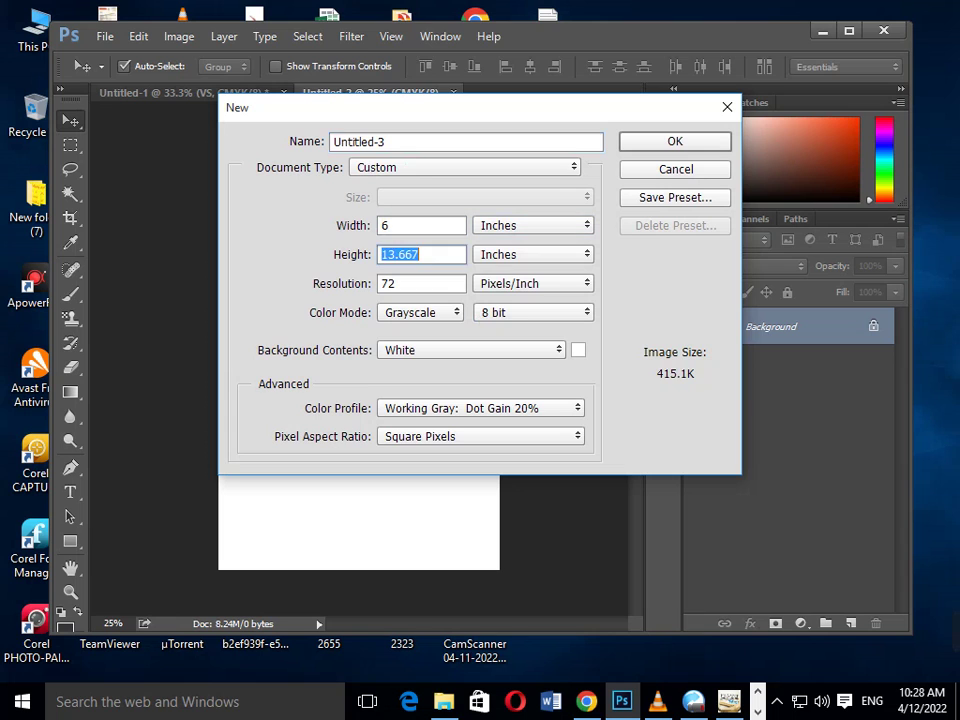
text(4)
key(Tab)
text(300)
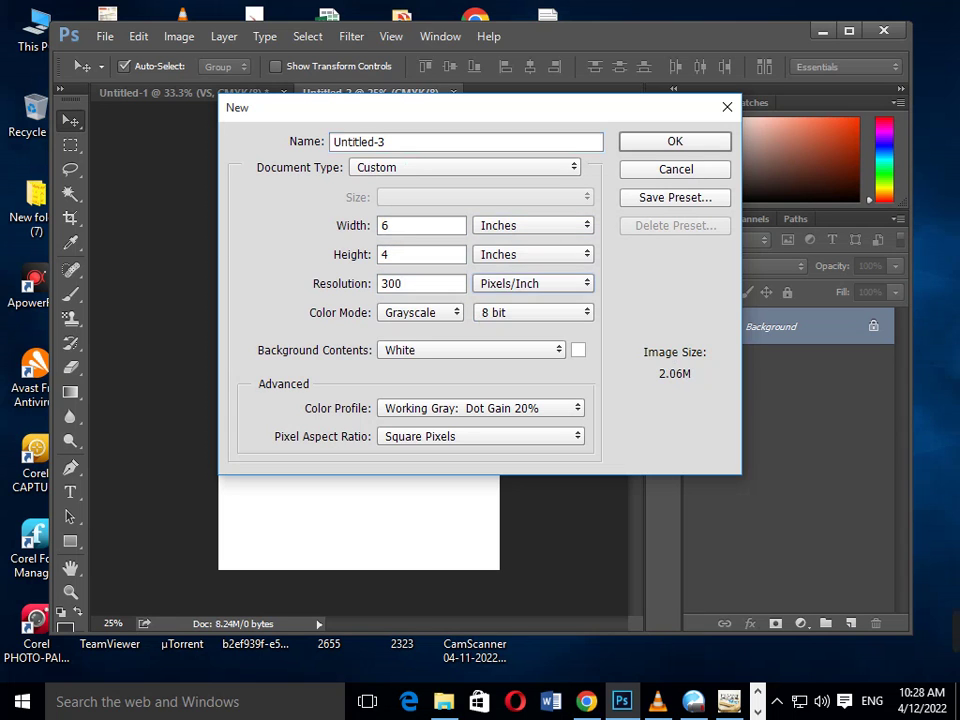
key(Tab)
key(Tab)
key(Down)
key(Down)
key(Return)
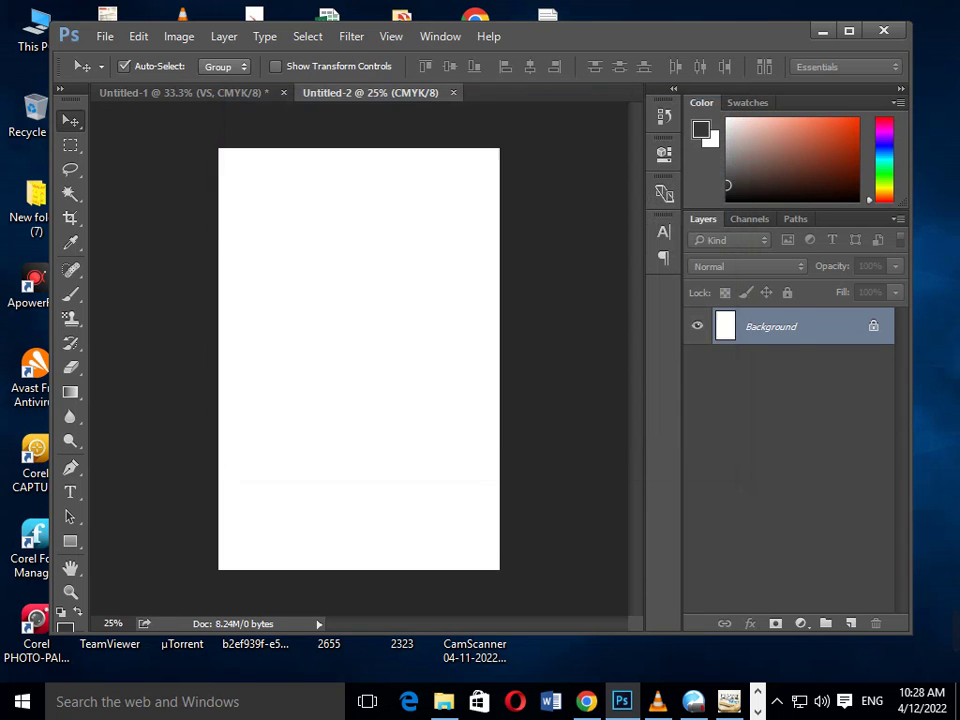
Step: Drag the VS text layer from Untitled-1 into Untitled-3 and centre it on the canvas
click(330, 95)
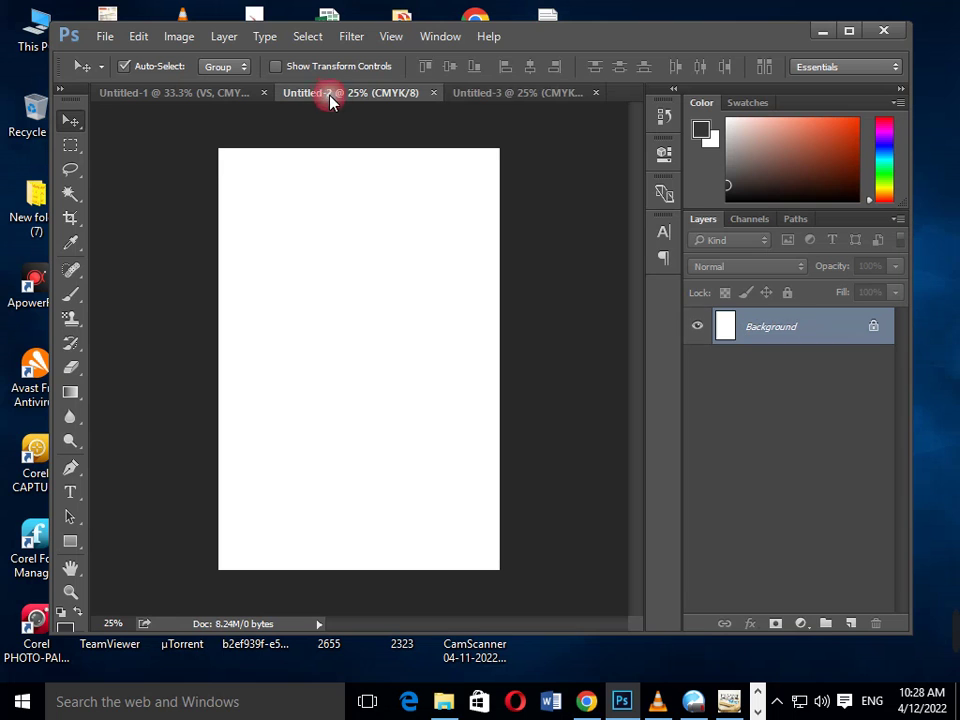
click(236, 97)
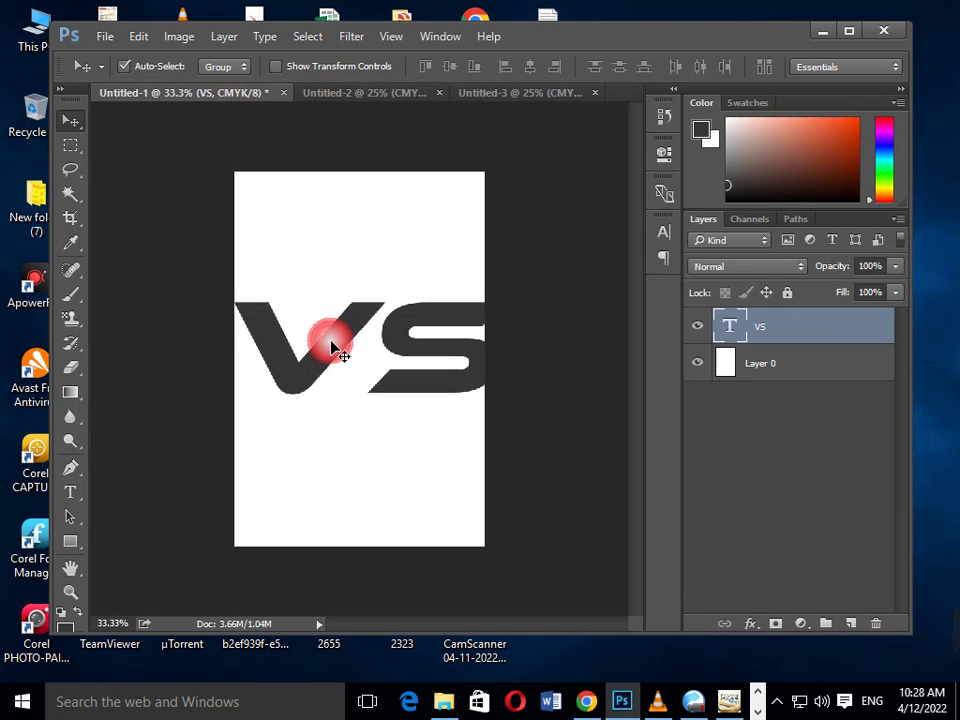
key(ctrl)
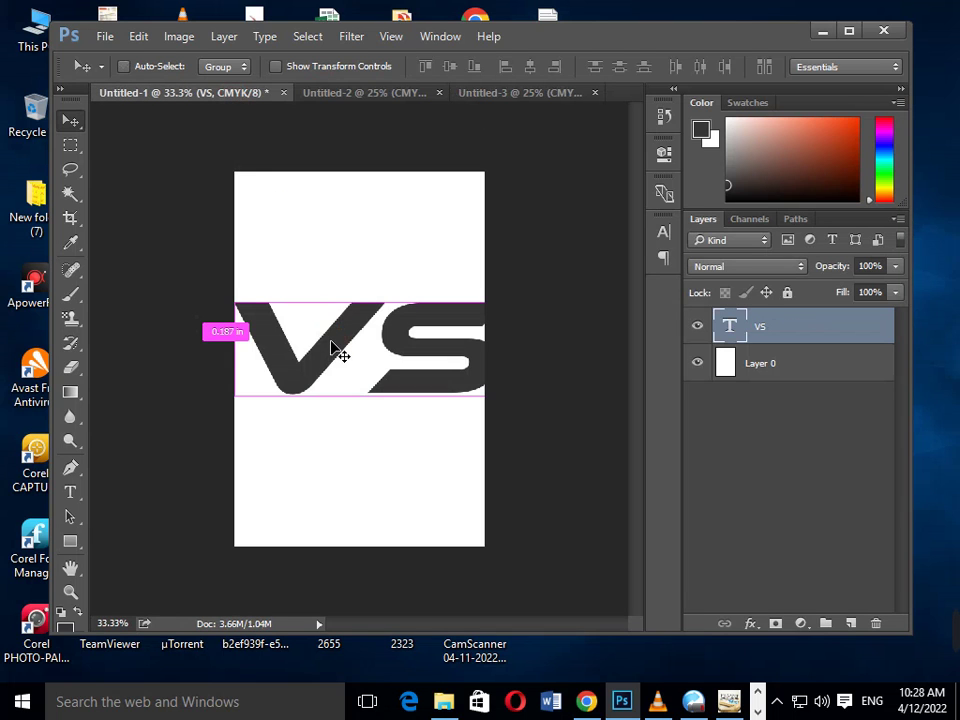
mouse_move(335, 350)
mouse_down()
mouse_move(419, 287)
mouse_move(390, 312)
mouse_up()
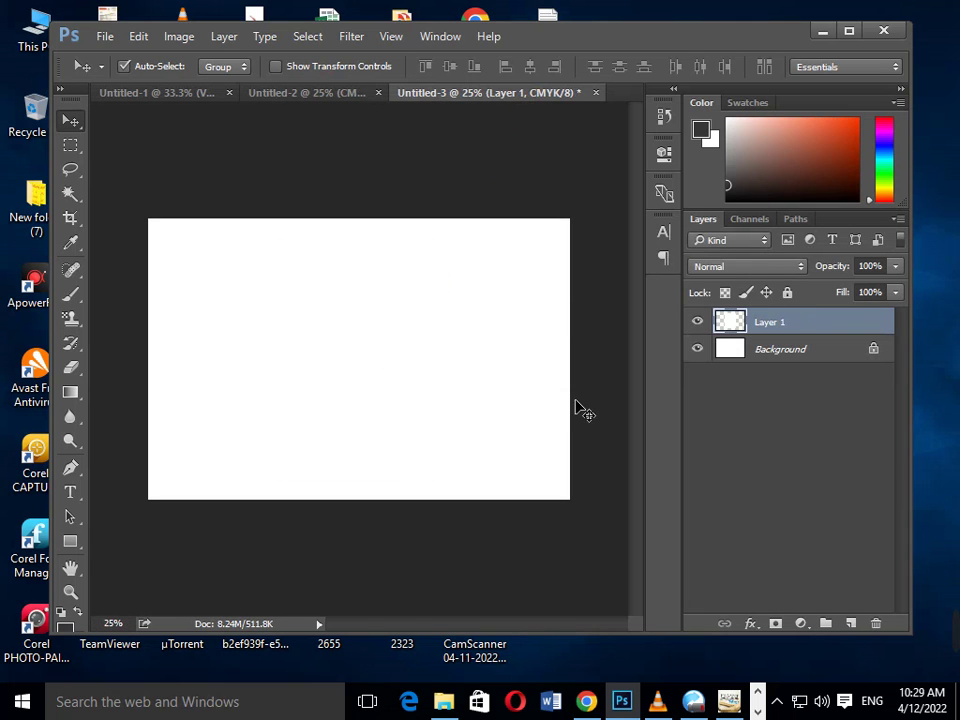
key(ctrl+z)
click(199, 93)
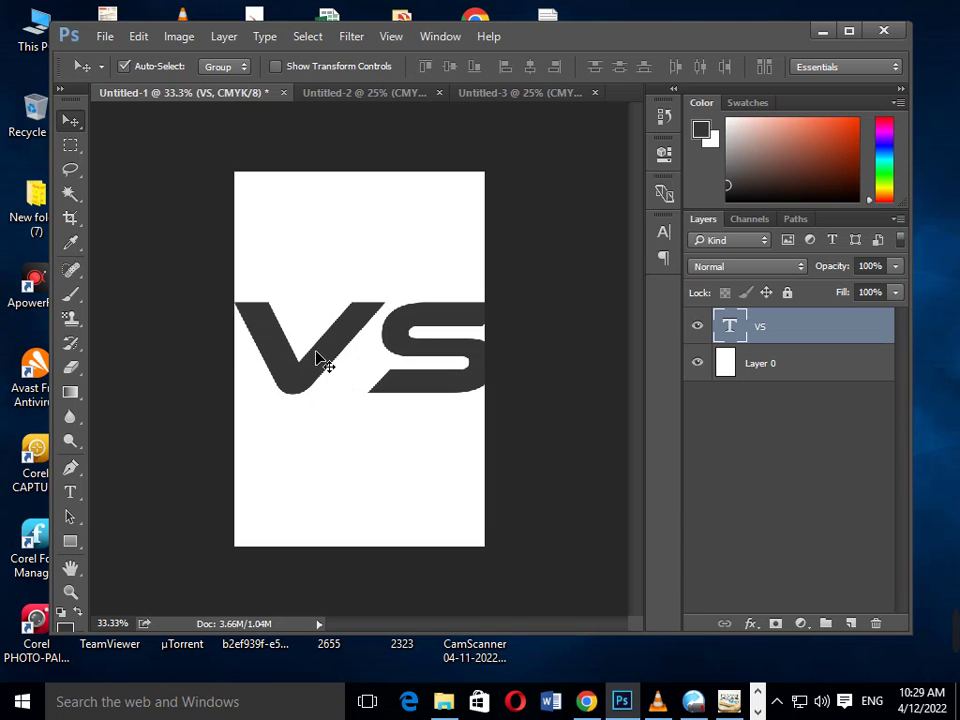
mouse_move(316, 362)
mouse_down()
mouse_move(566, 107)
mouse_move(334, 448)
mouse_move(333, 380)
mouse_up()
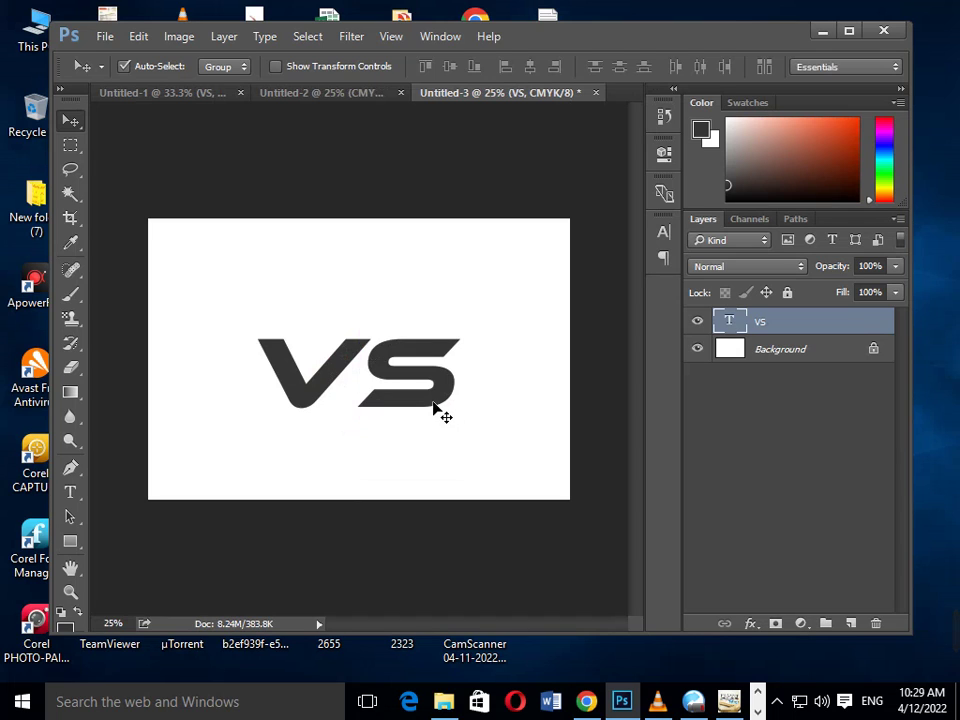
drag(439, 413, 439, 392)
click(134, 199)
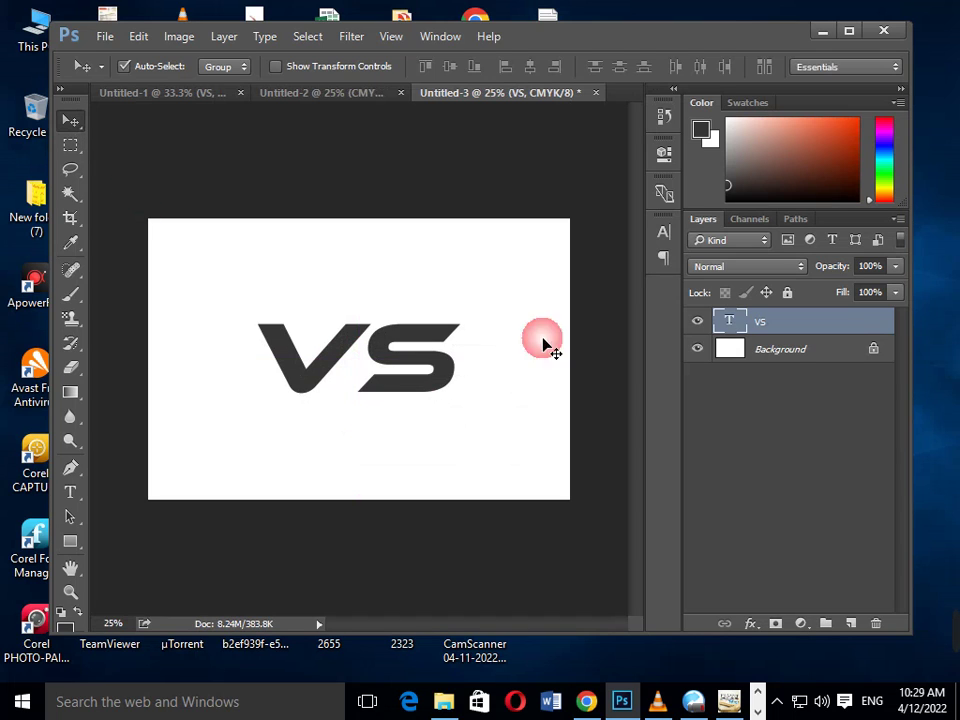
Step: Set the VS text's tracking to 200 in the Character panel and commit the edit
double_click(730, 325)
key(ctrl+t)
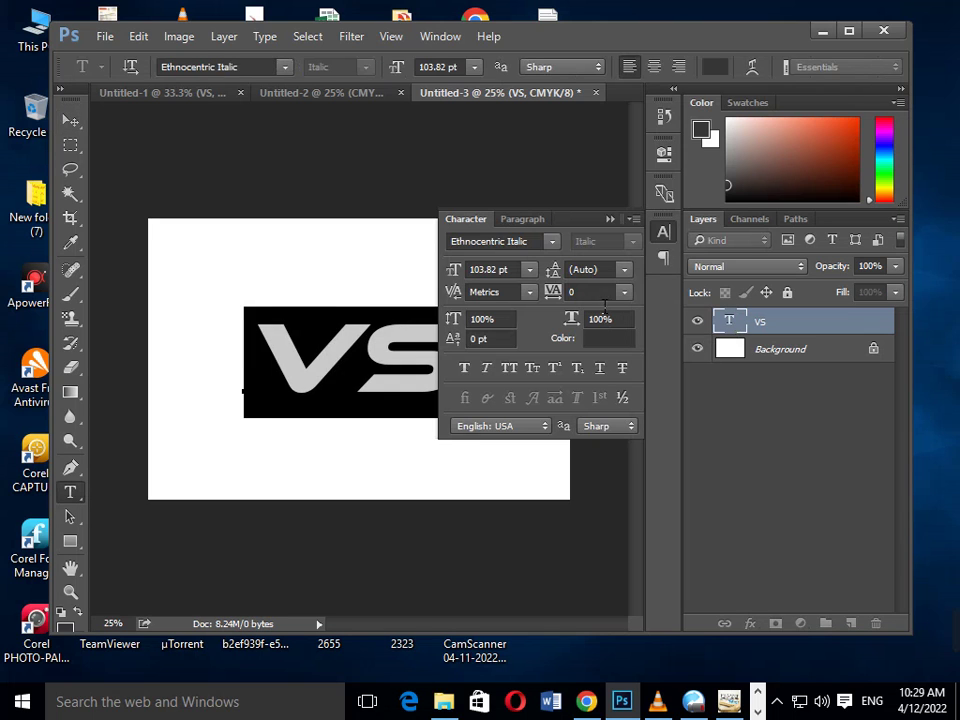
click(554, 293)
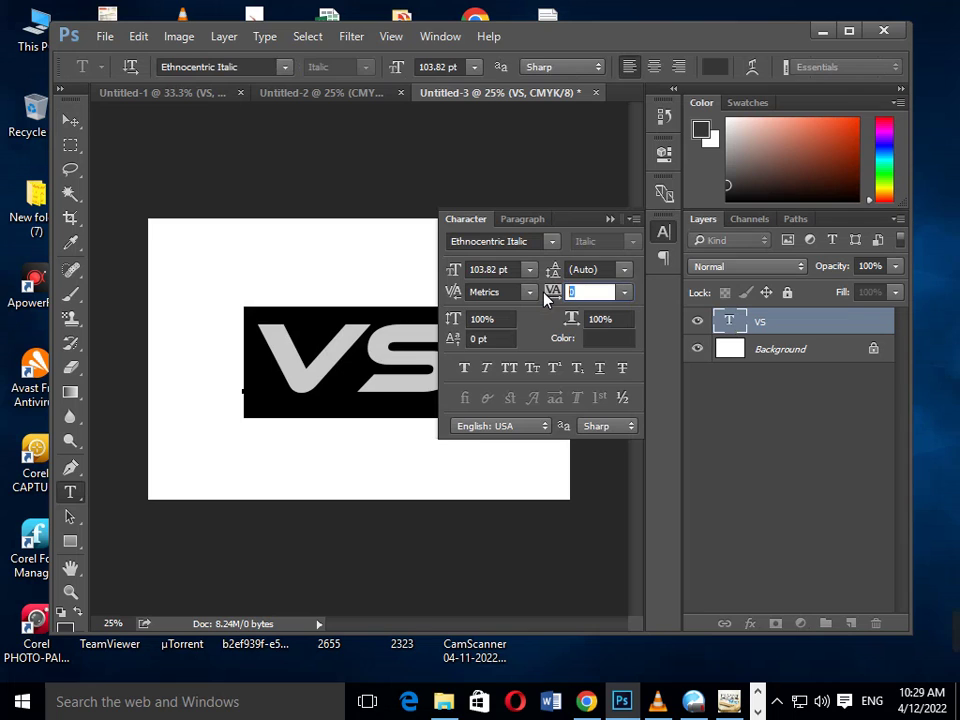
text(50)
key(Return)
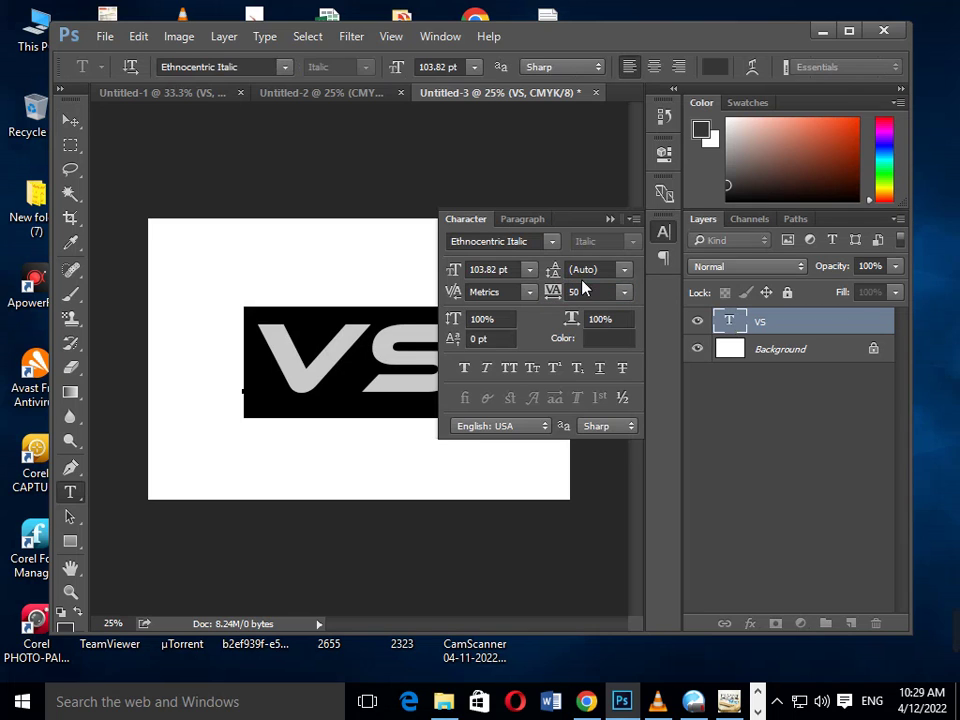
click(603, 292)
text(200)
key(Return)
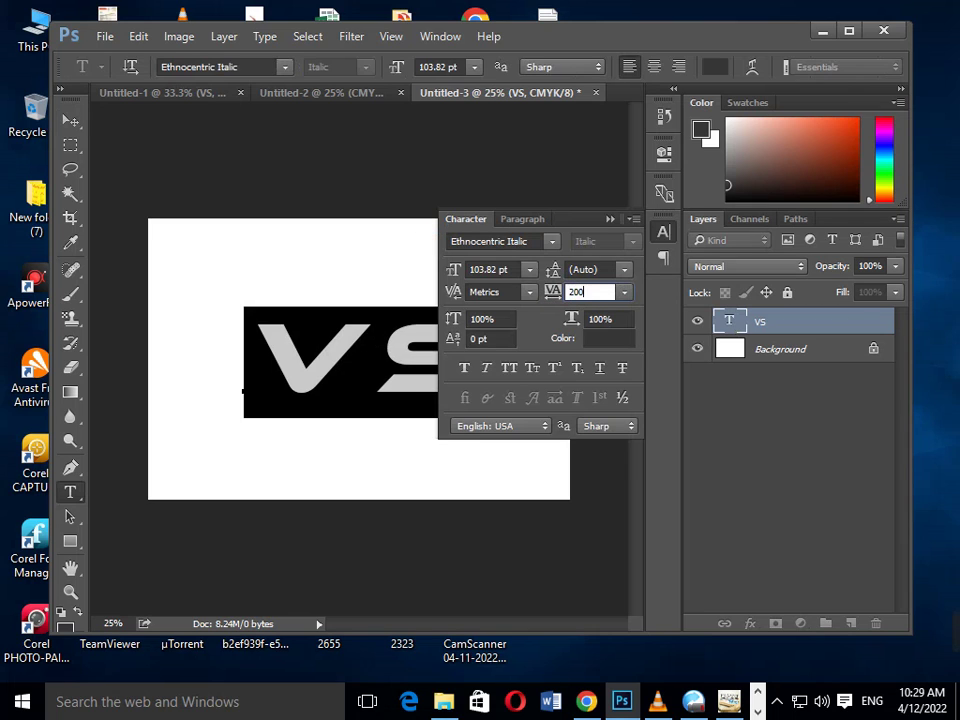
click(610, 219)
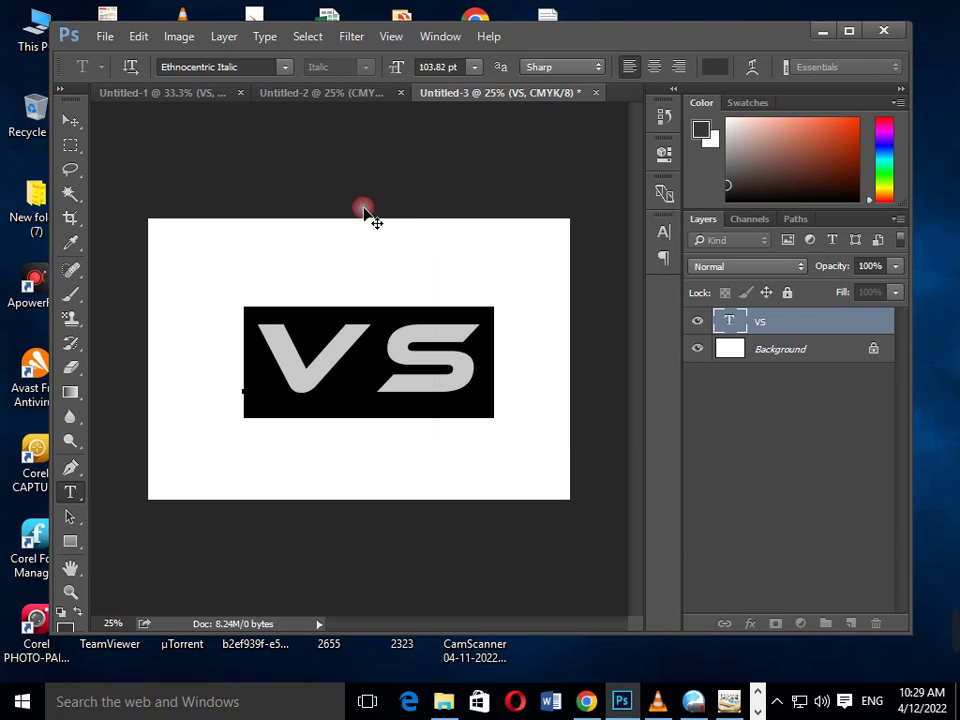
click(71, 121)
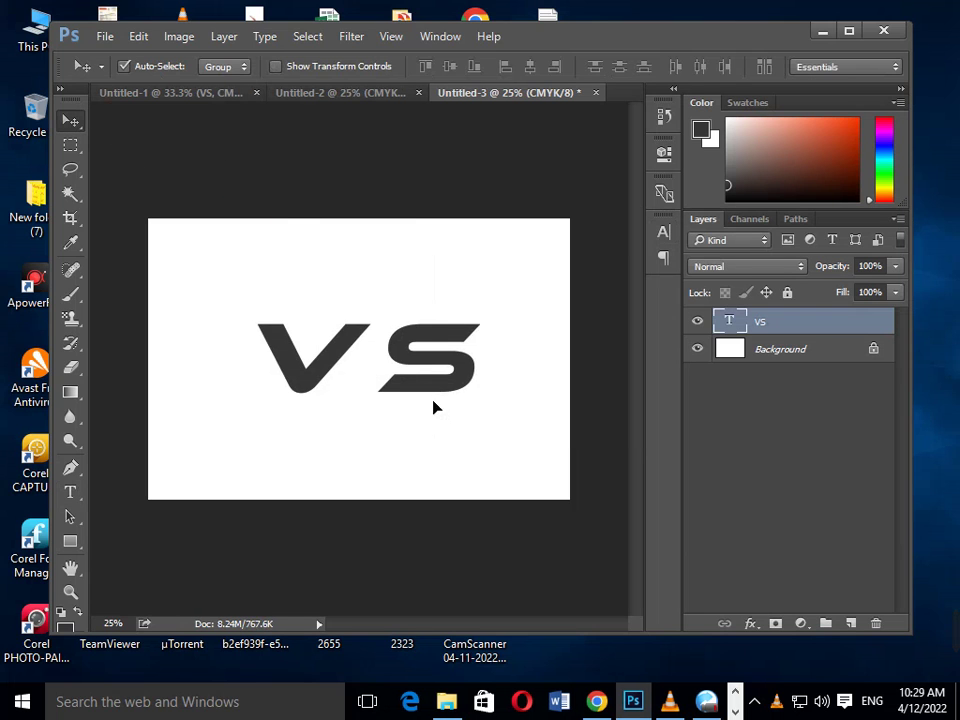
Step: Convert the locked Background into an editable Layer 0
drag(432, 399, 424, 415)
right_click(728, 332)
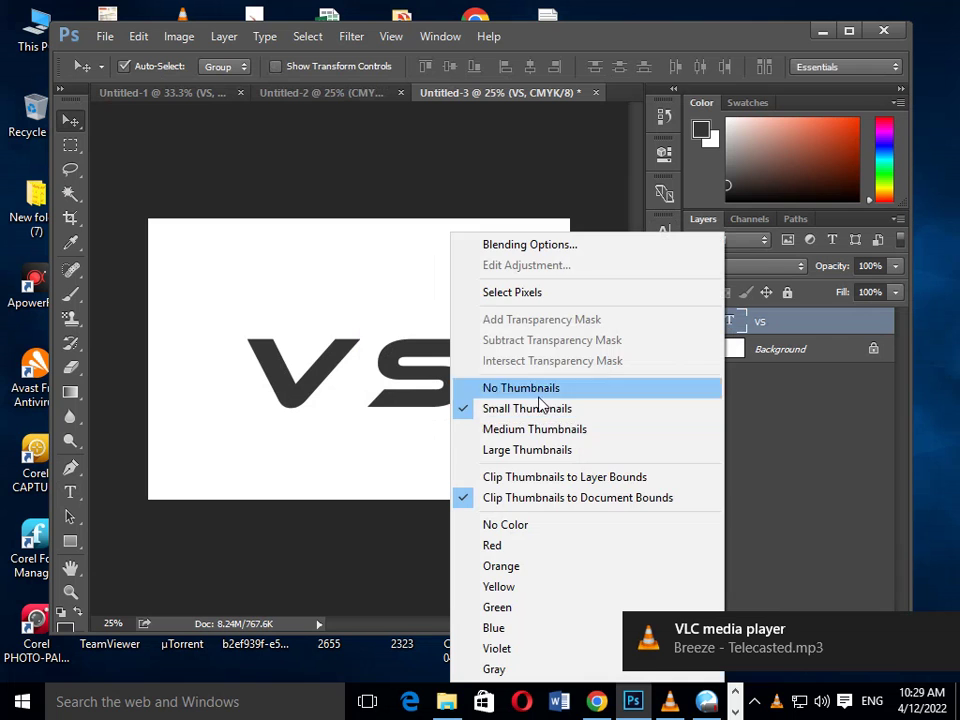
click(784, 364)
double_click(786, 358)
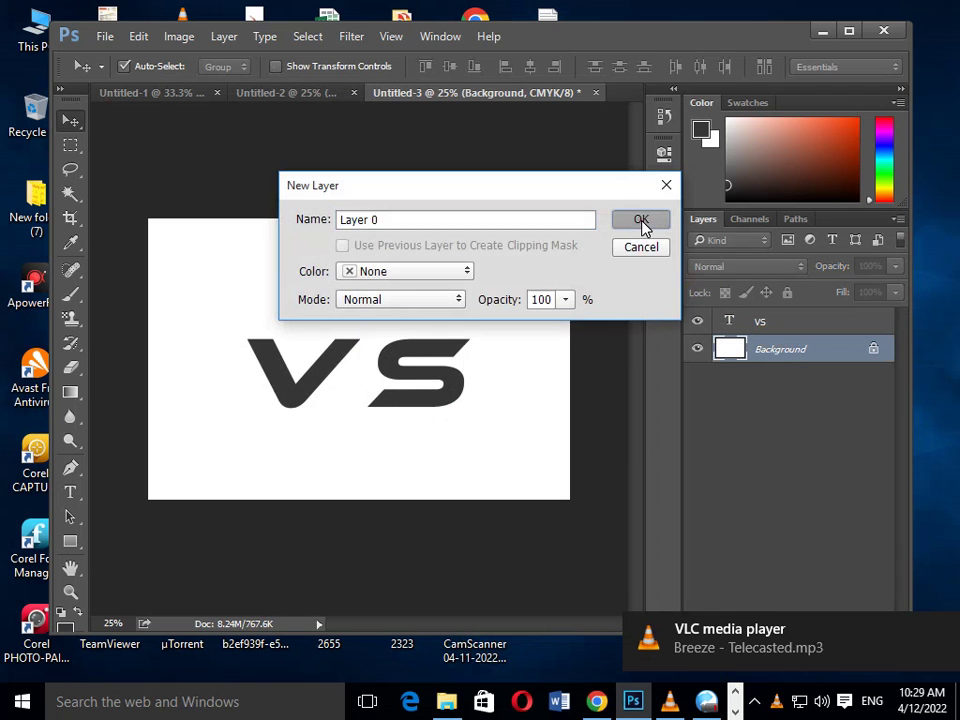
click(640, 221)
Step: Rasterize the VS text layer and nudge it up slightly
click(750, 330)
right_click(718, 333)
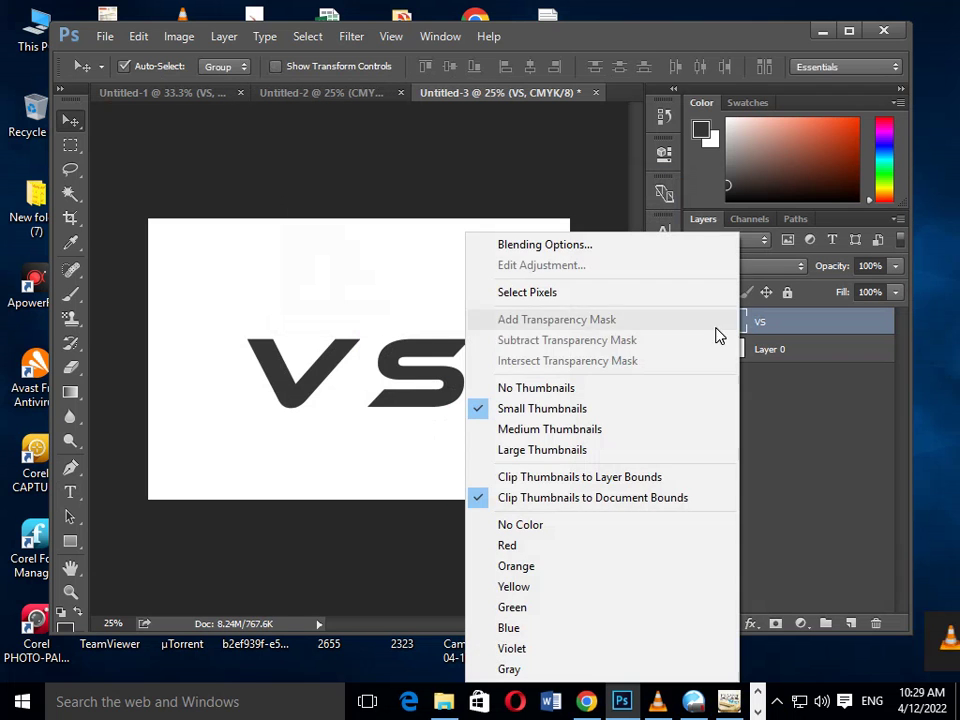
click(777, 340)
click(782, 348)
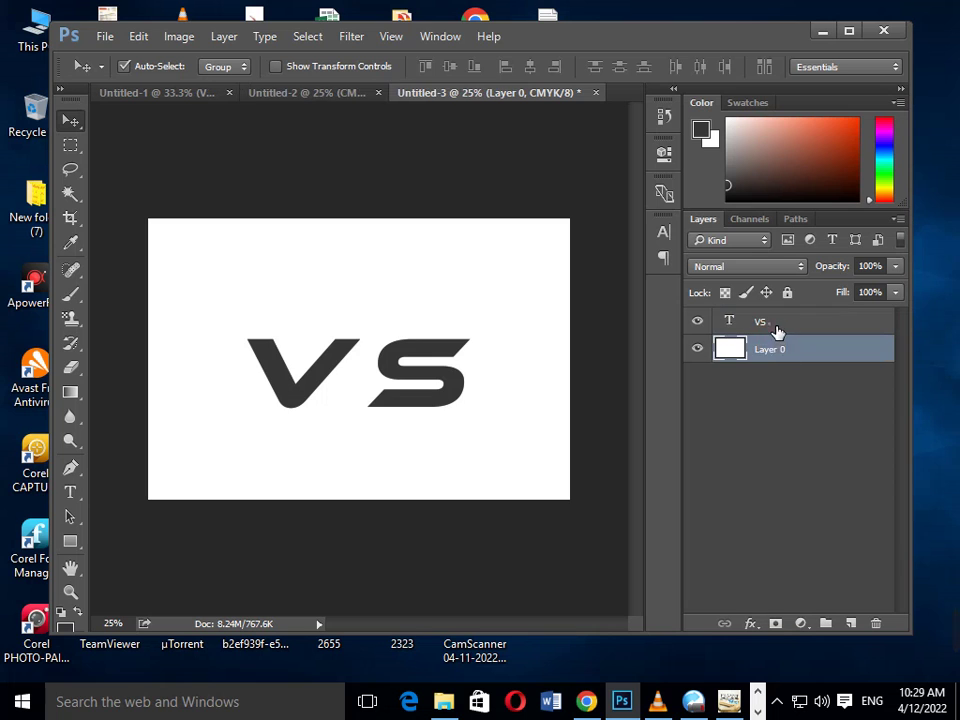
right_click(777, 331)
click(551, 373)
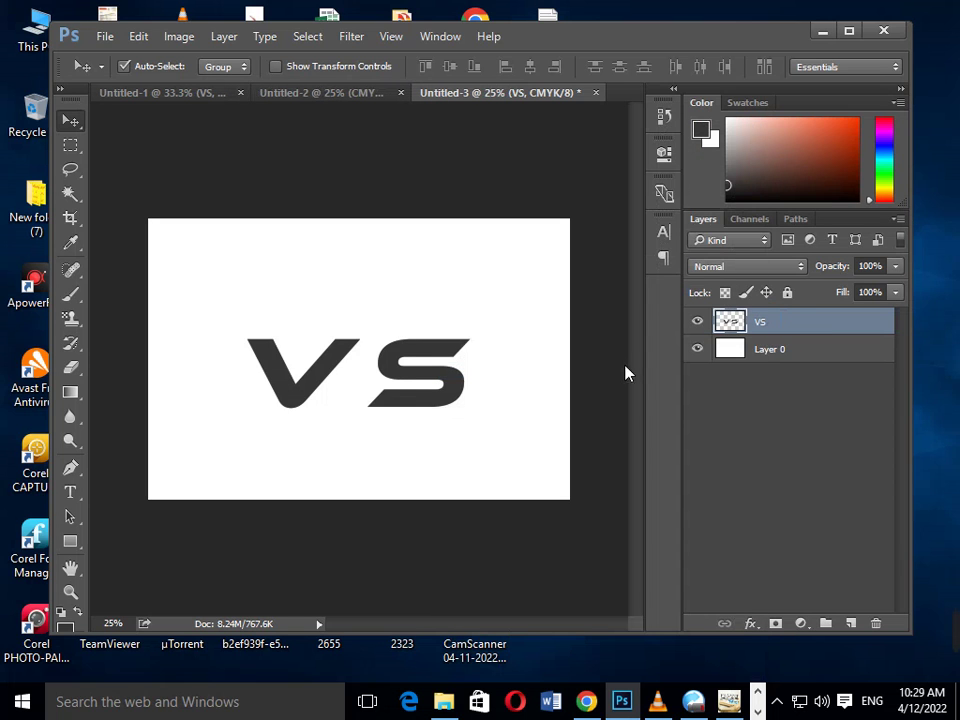
drag(427, 390, 428, 375)
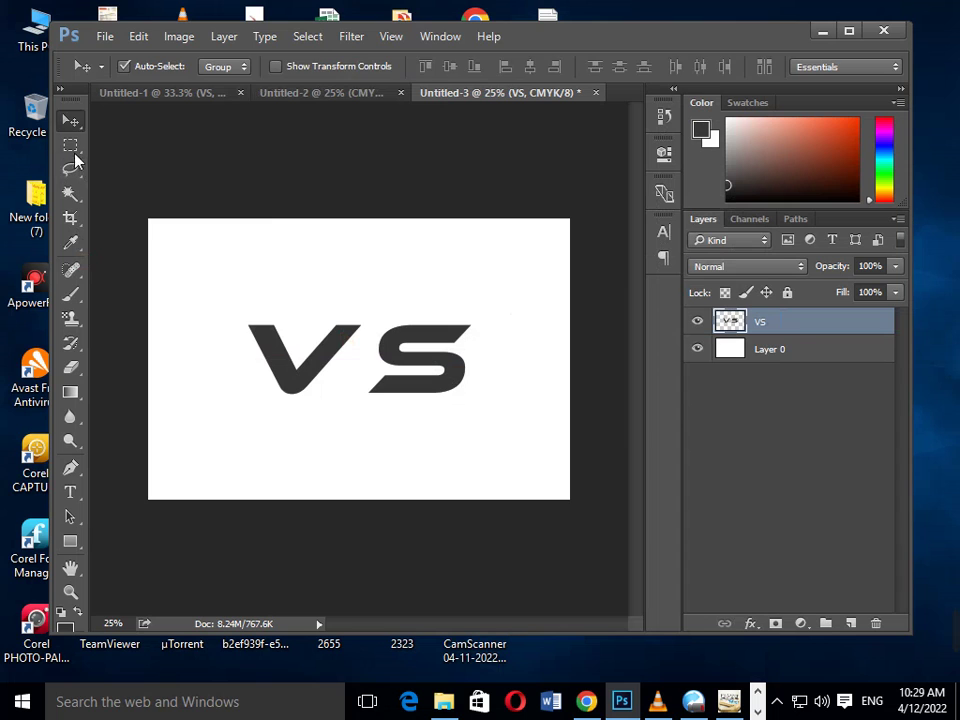
right_click(70, 145)
click(130, 143)
Step: Copy the V and the S onto separate layers and delete the original VS layer
drag(238, 303, 366, 406)
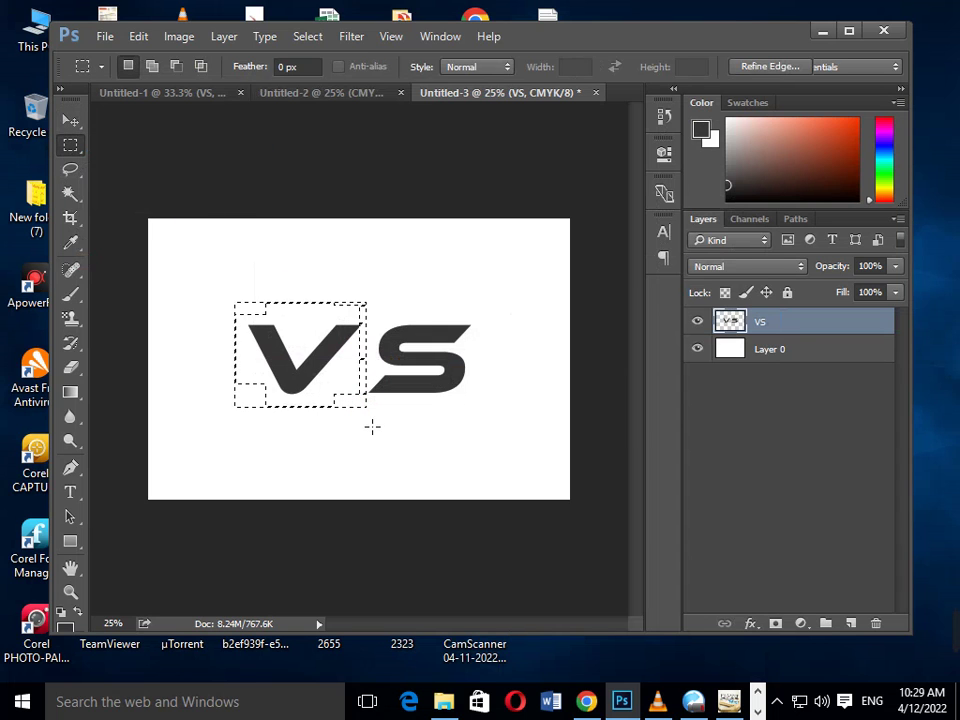
key(ctrl+j)
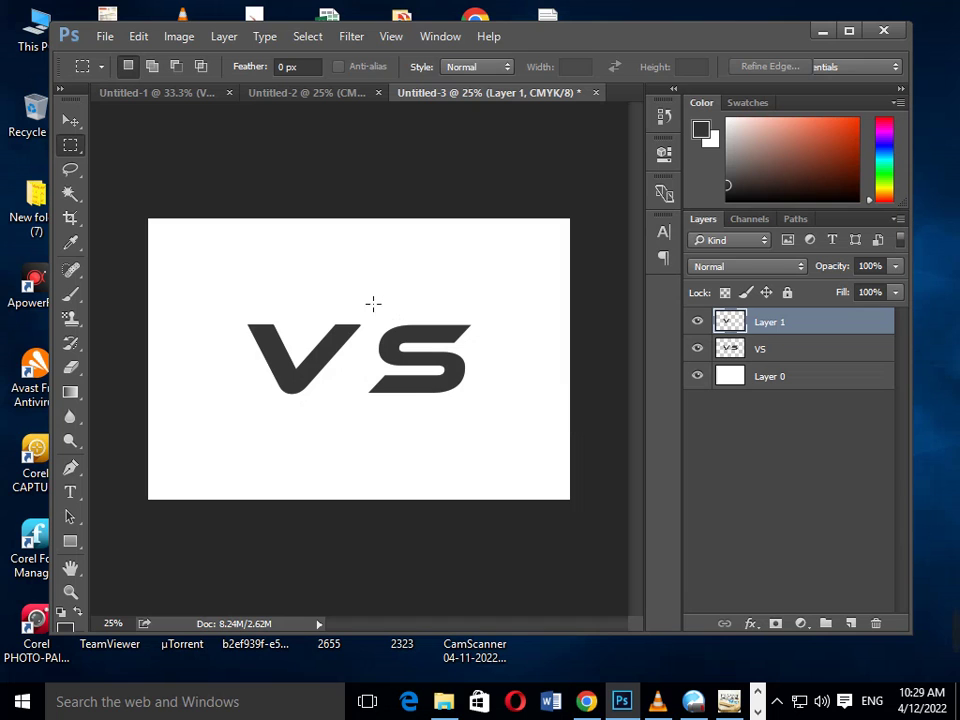
mouse_move(361, 299)
mouse_down()
mouse_move(426, 429)
mouse_move(497, 434)
mouse_up()
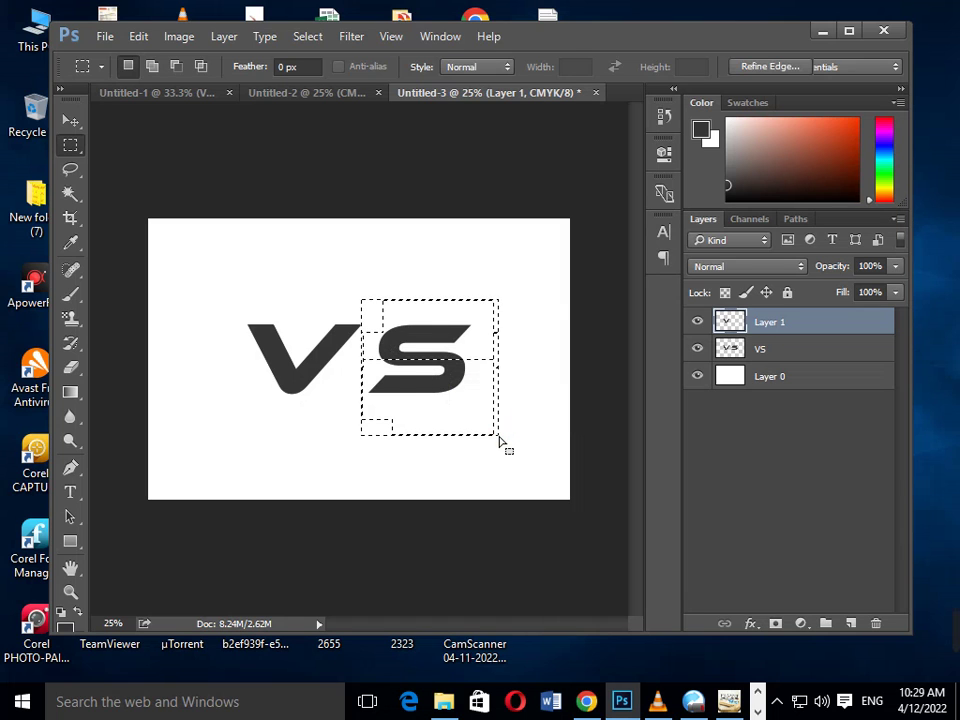
key(ctrl+j)
click(505, 280)
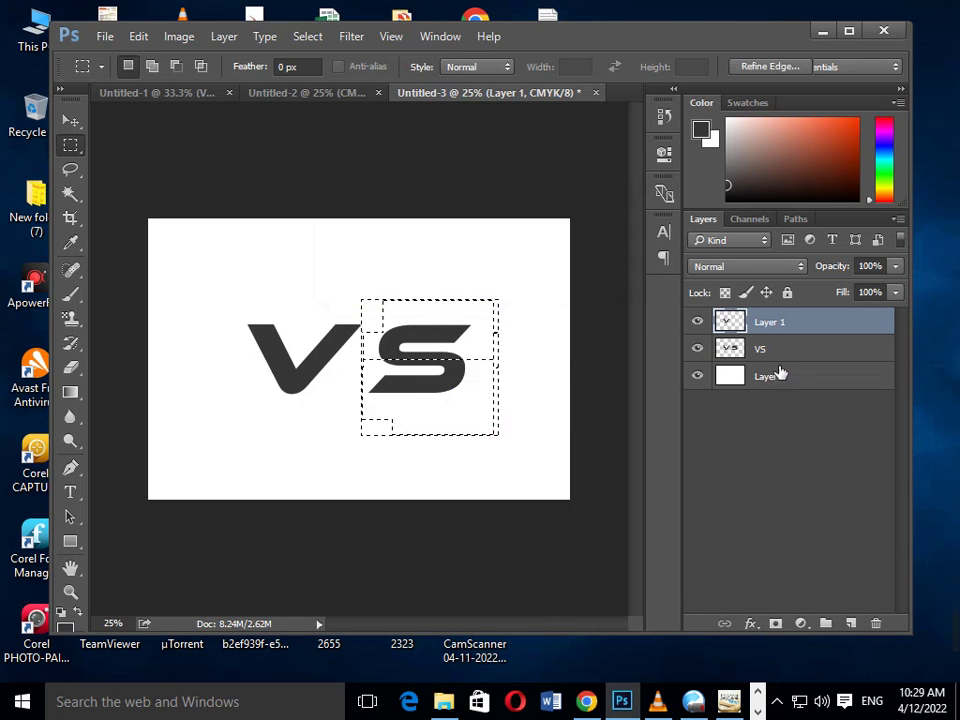
click(779, 358)
key(ctrl+j)
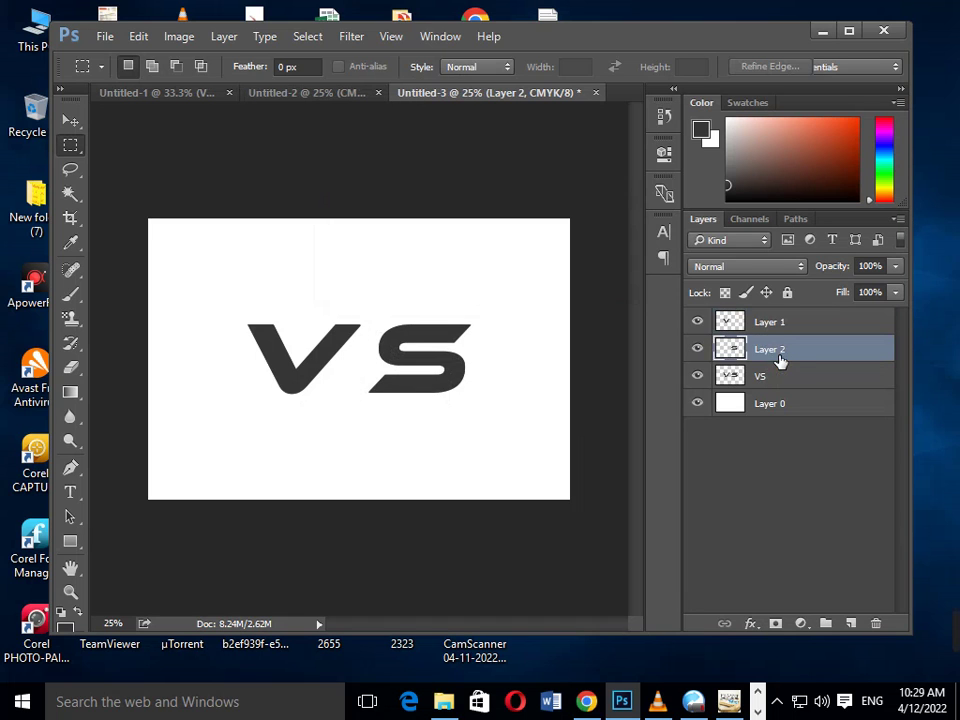
click(777, 377)
key(Delete)
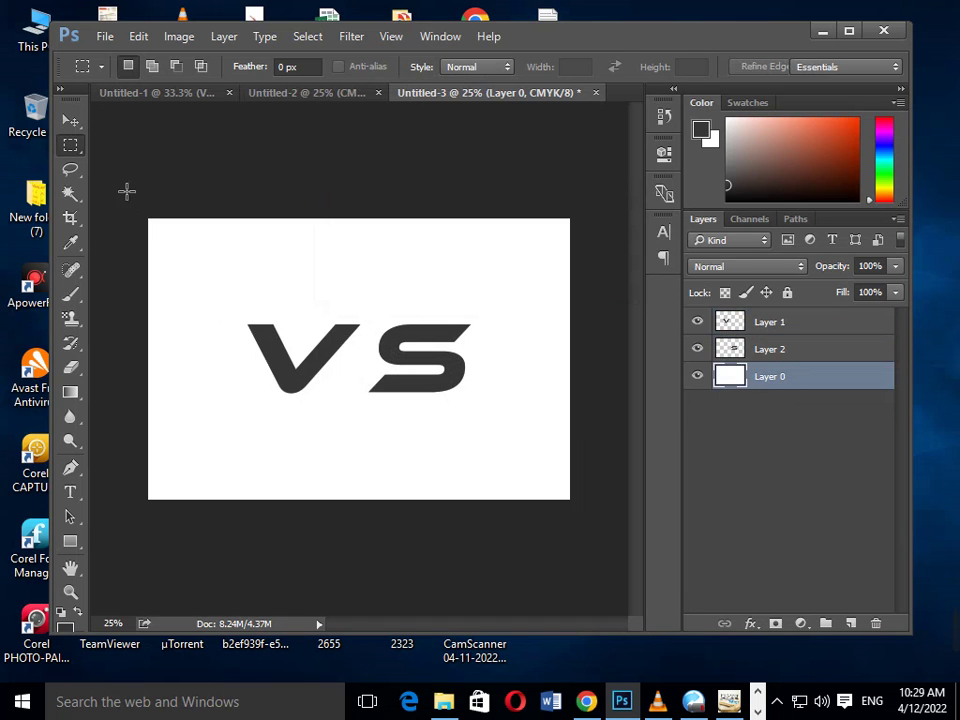
Step: Shift the S layer right and copy the S's top part onto Layer 3
click(70, 121)
drag(398, 385, 415, 381)
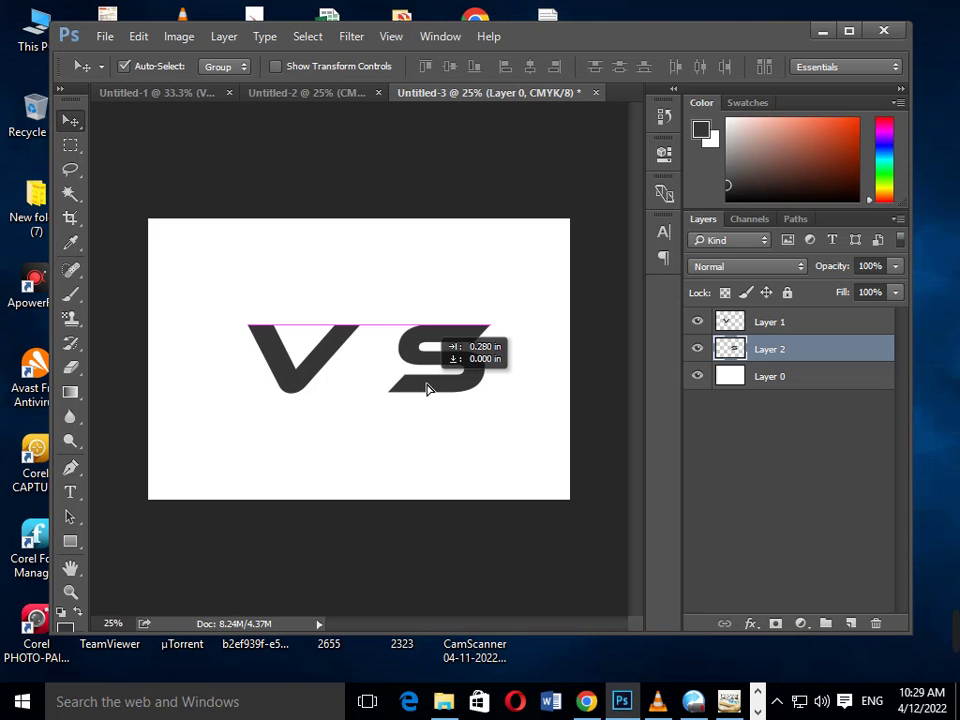
drag(70, 145, 120, 142)
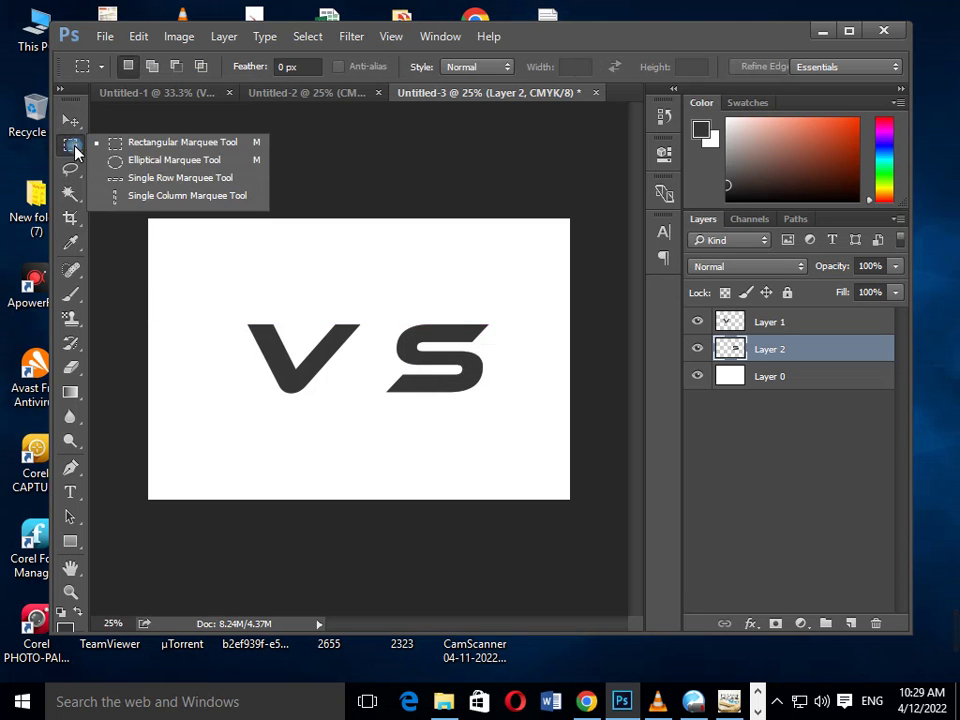
mouse_move(397, 319)
mouse_down()
mouse_move(458, 368)
mouse_move(452, 373)
mouse_up()
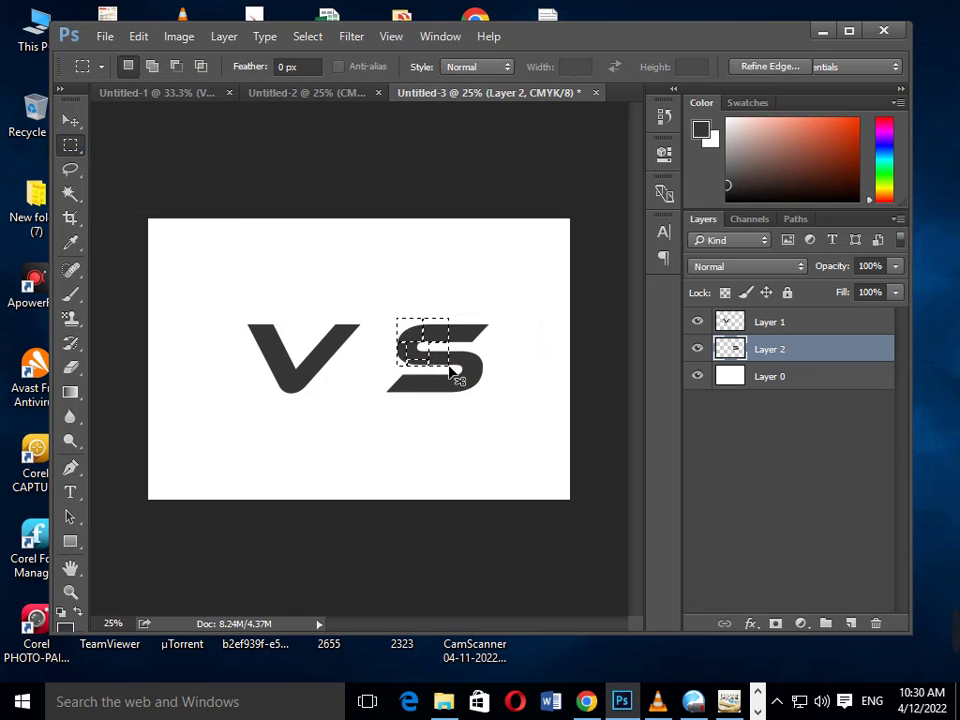
key(ctrl+j)
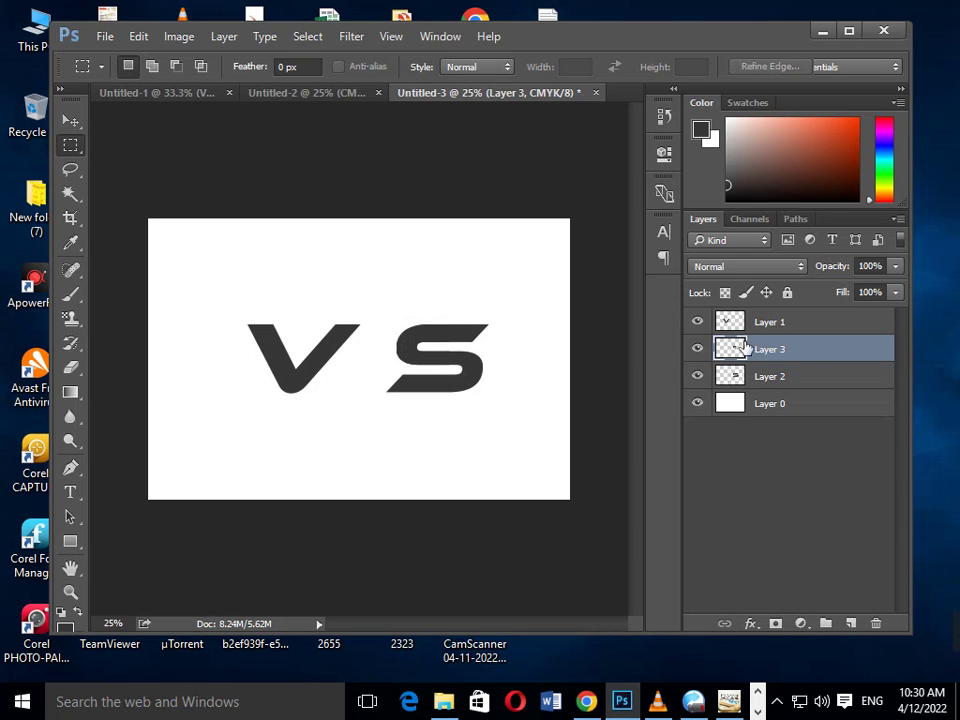
Step: Remove the orange stroke from Layer 3 and enable a Color Overlay
right_click(745, 345)
key(Escape)
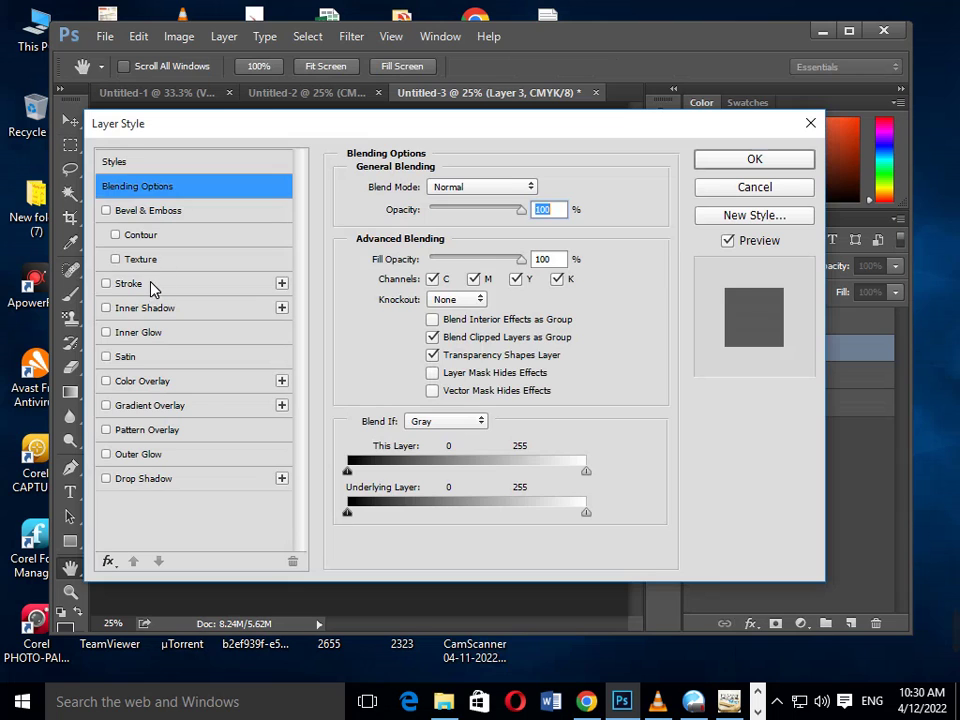
click(152, 285)
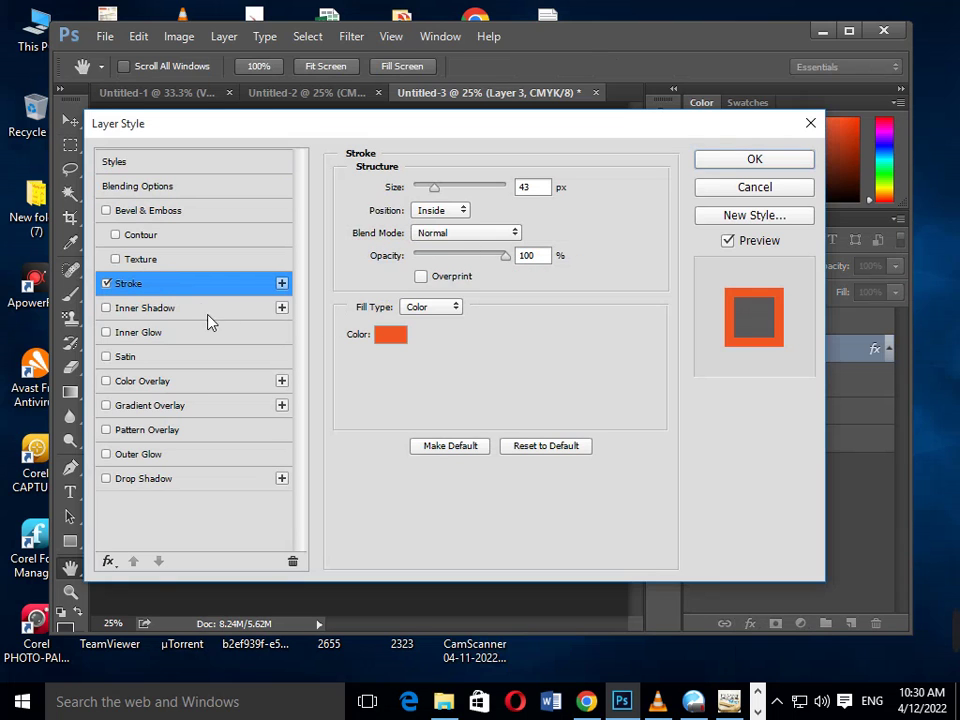
click(145, 381)
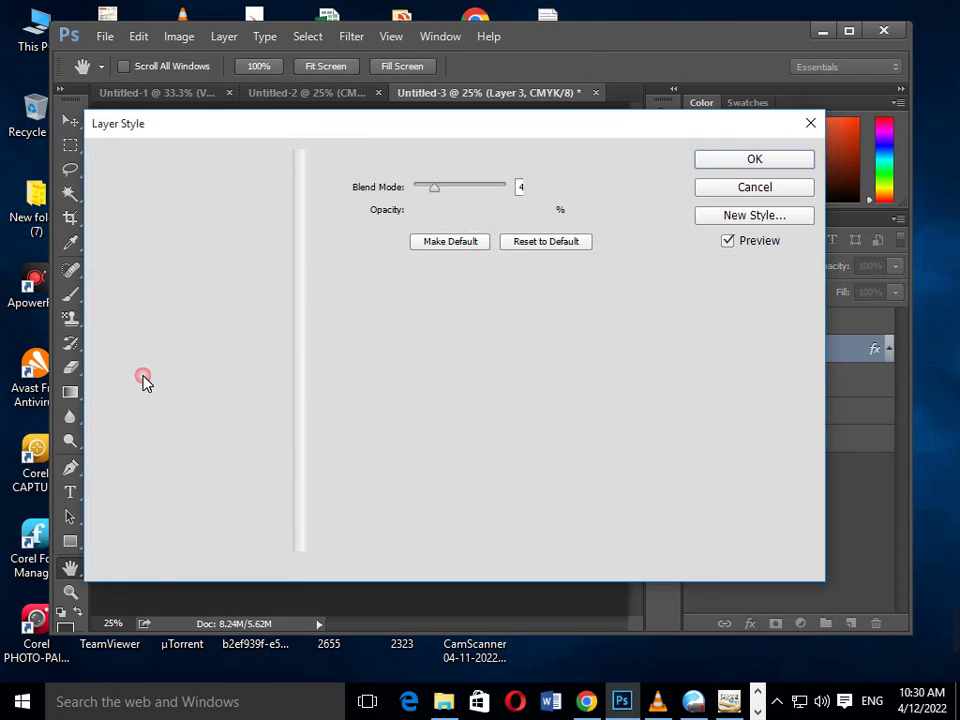
click(107, 284)
Step: Set the overlay colour to dark blue #000099 and apply the layer style
click(541, 187)
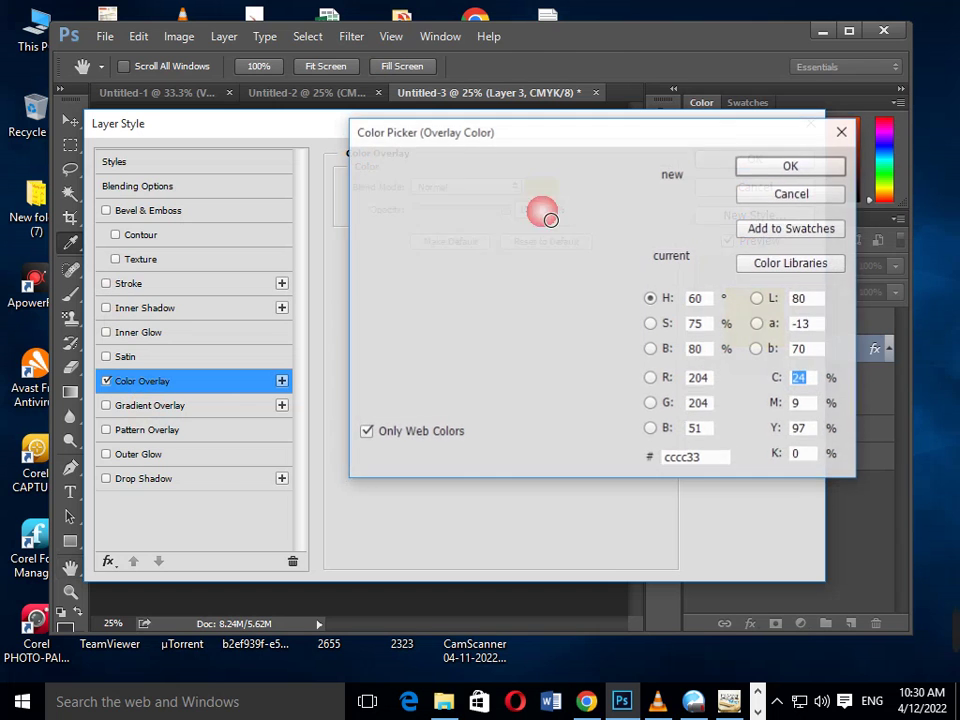
click(600, 277)
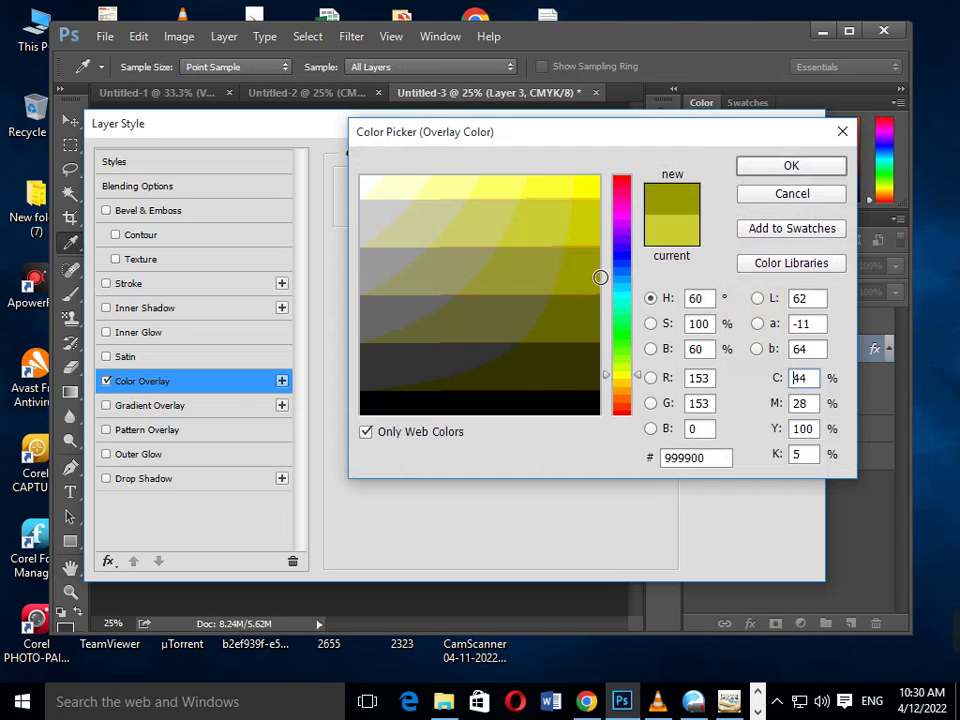
click(620, 335)
click(598, 366)
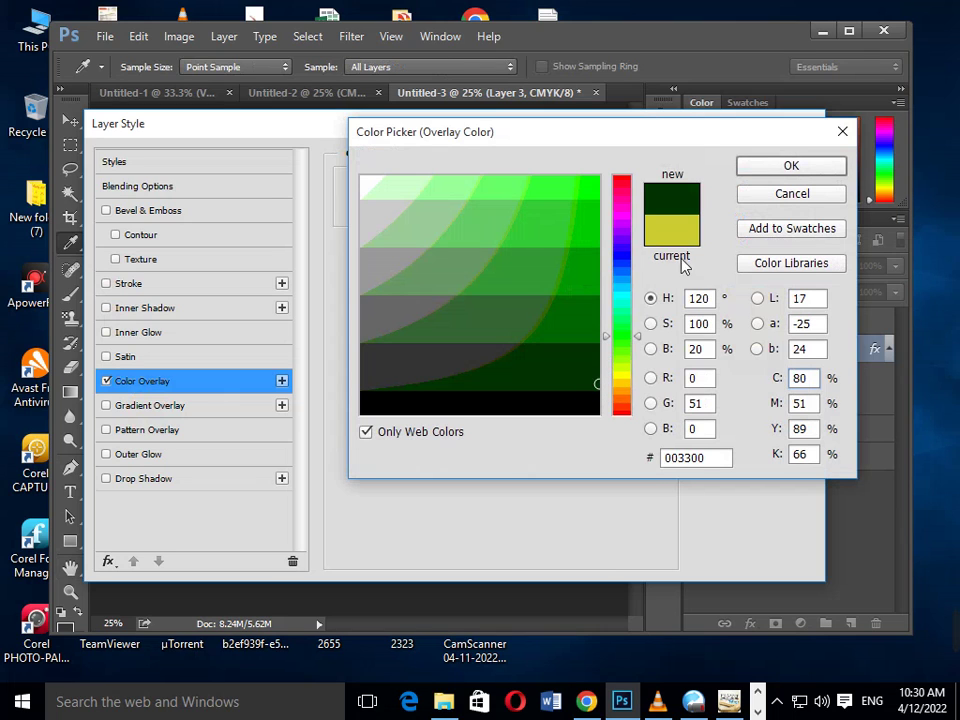
click(622, 263)
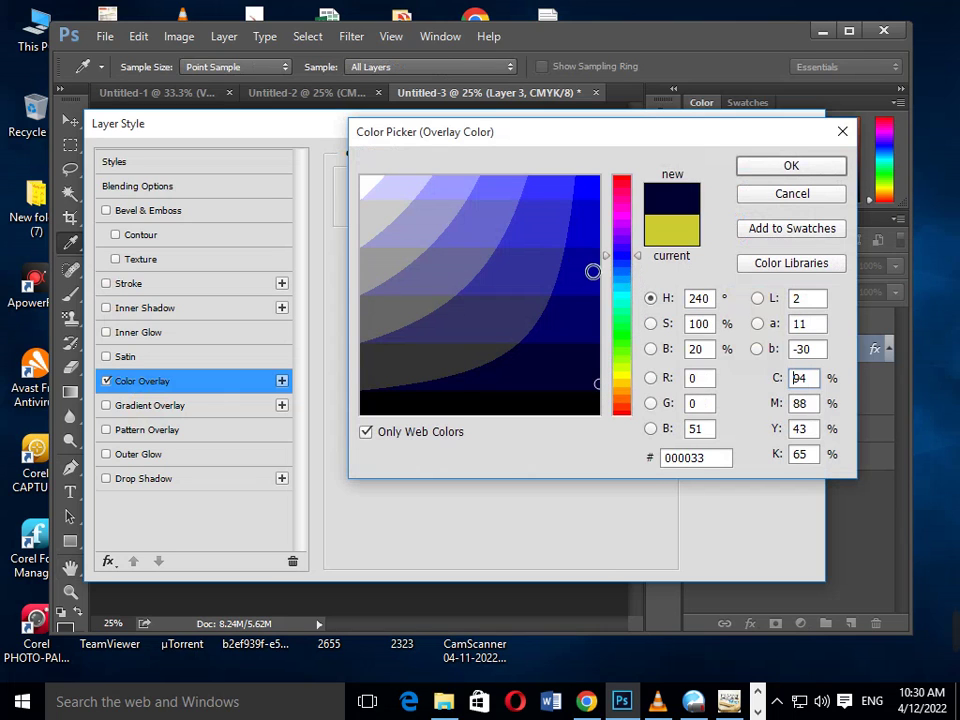
drag(599, 279, 609, 298)
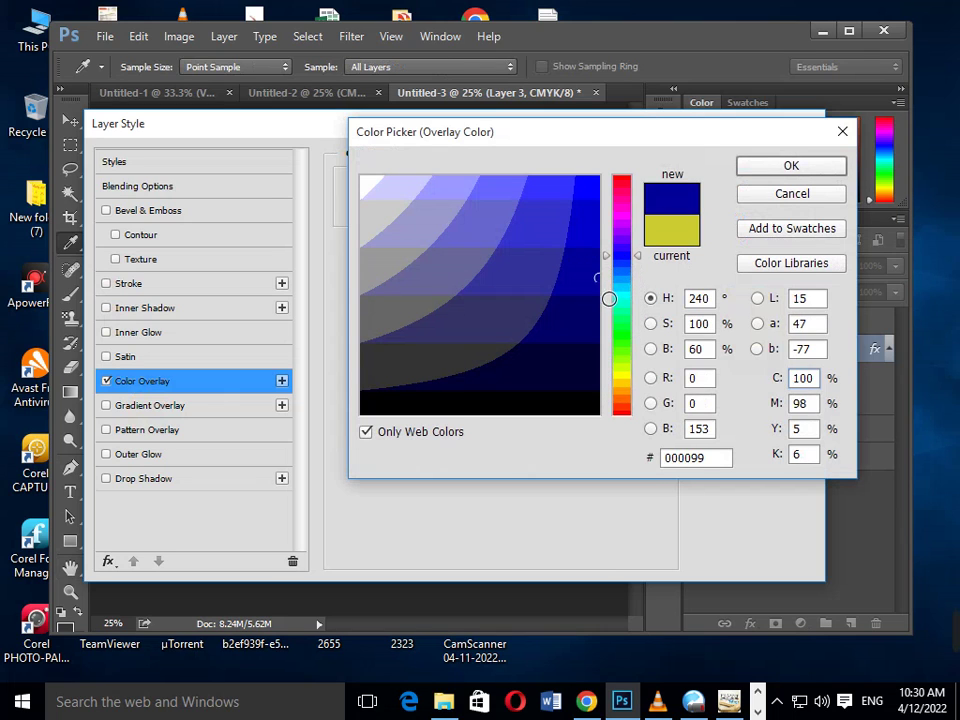
click(761, 167)
click(729, 167)
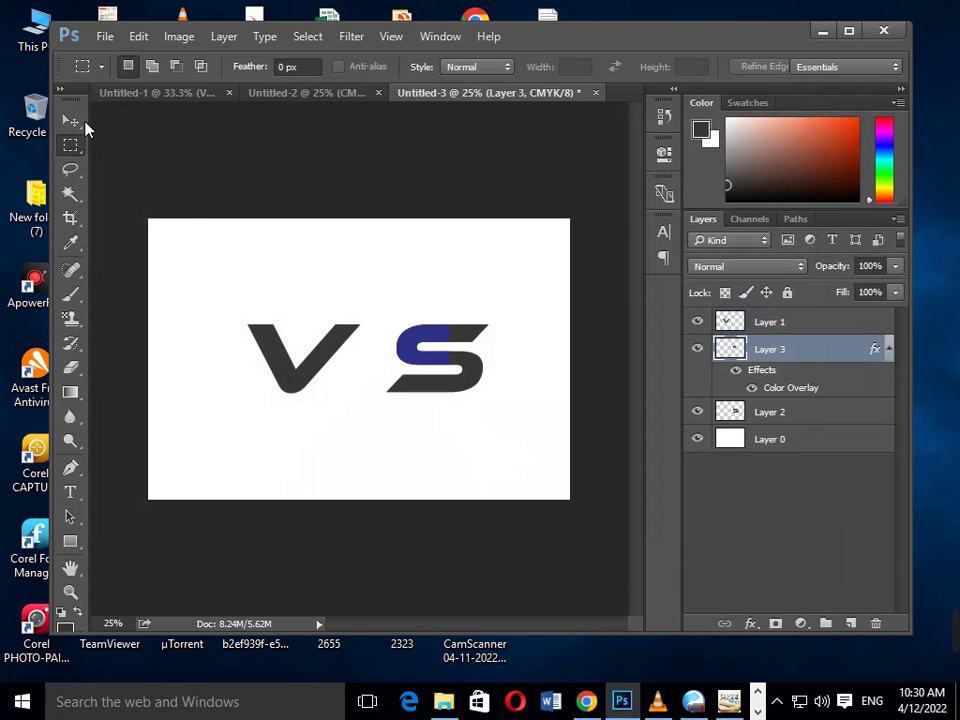
click(70, 120)
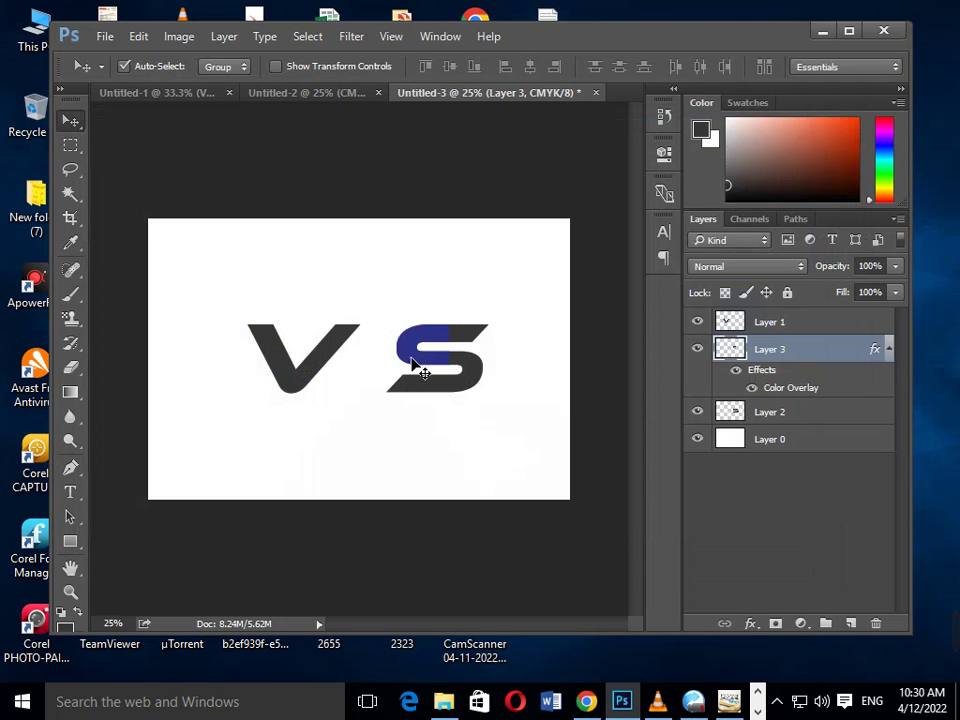
Step: Give the S layer a red-orange Color Overlay through Blending Options
right_click(728, 349)
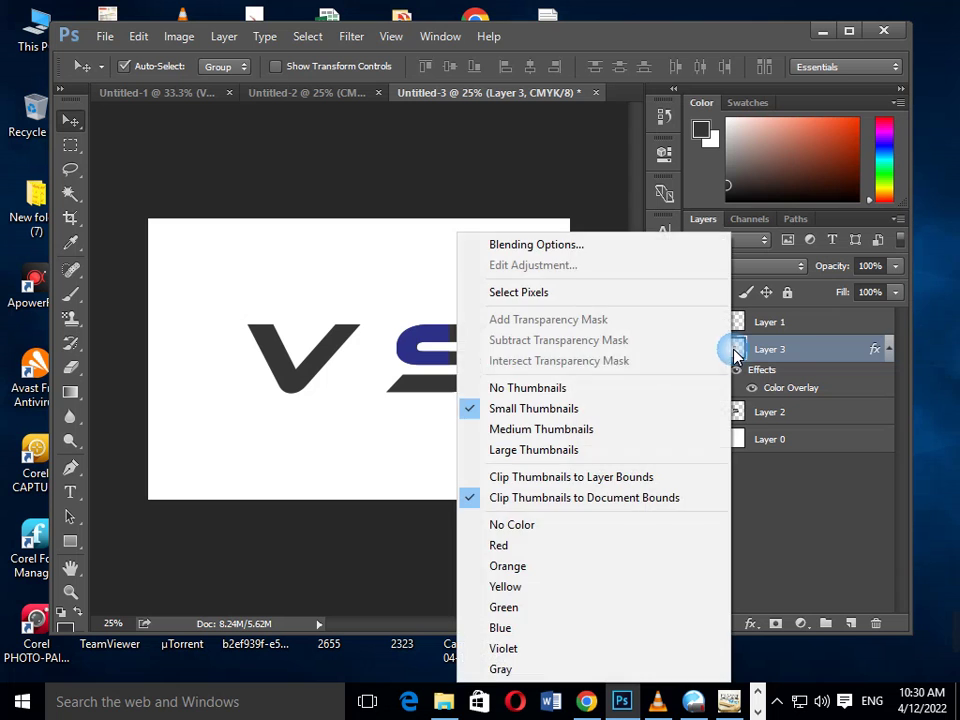
click(562, 245)
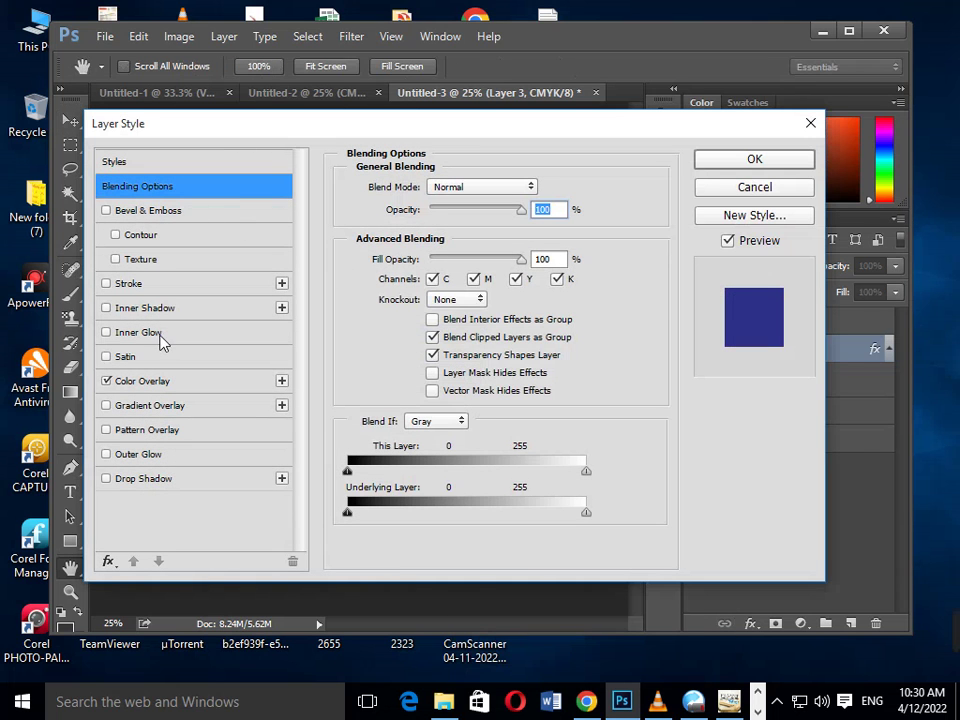
click(150, 388)
click(480, 189)
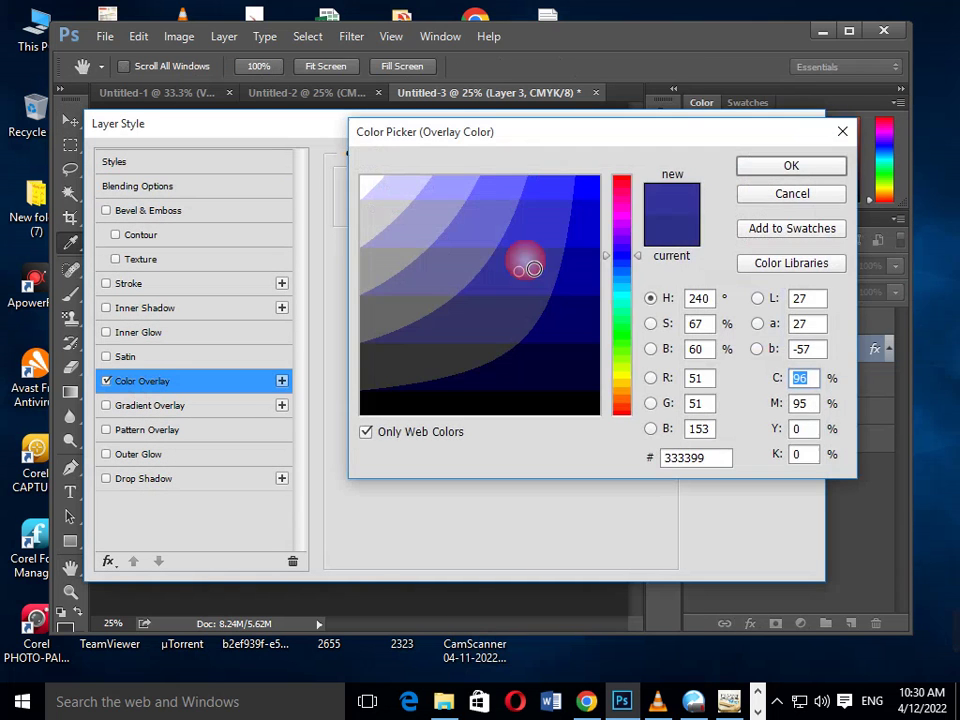
click(622, 381)
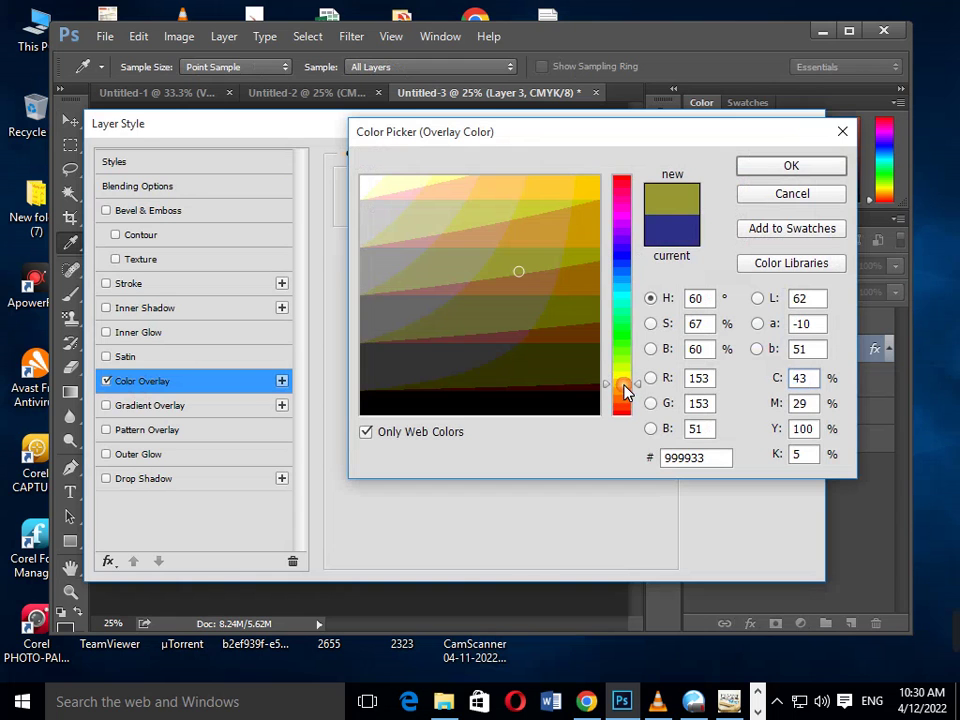
click(630, 412)
drag(600, 251, 596, 218)
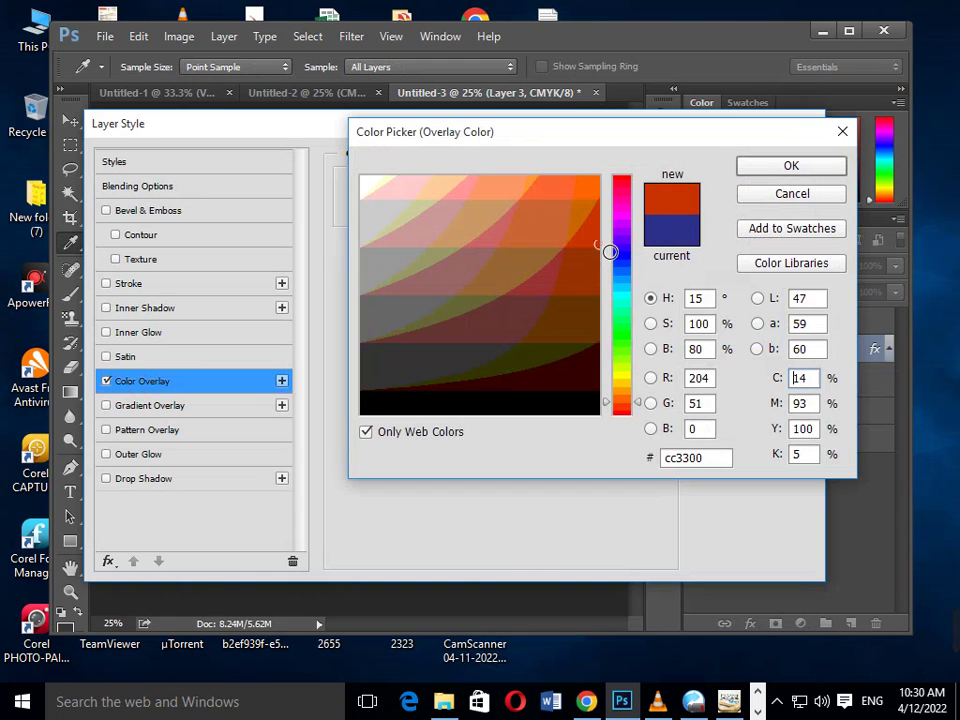
click(803, 162)
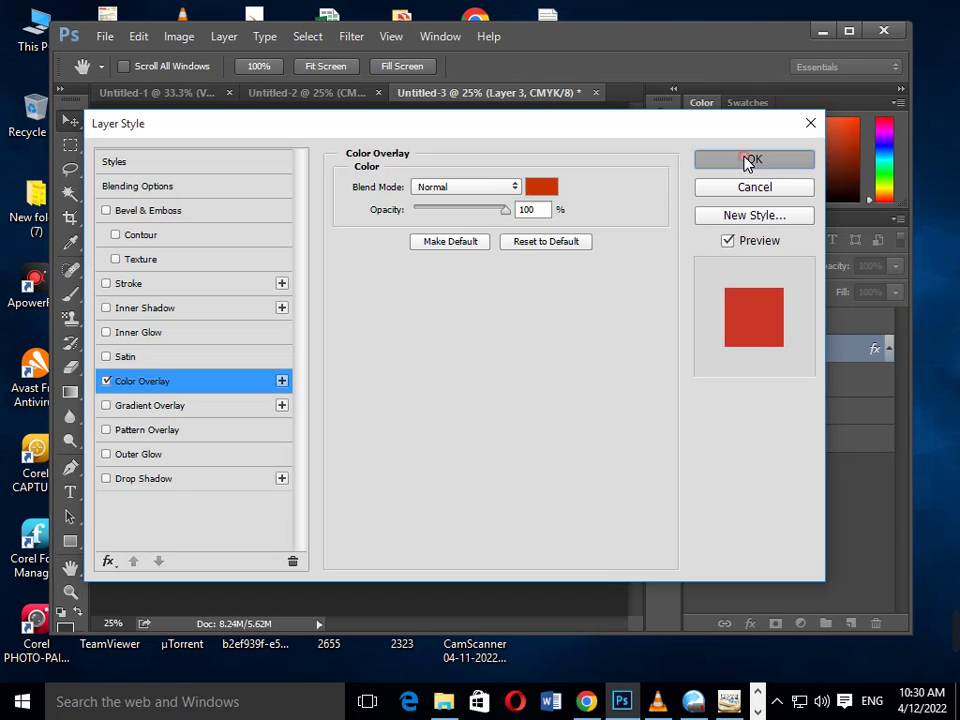
click(746, 161)
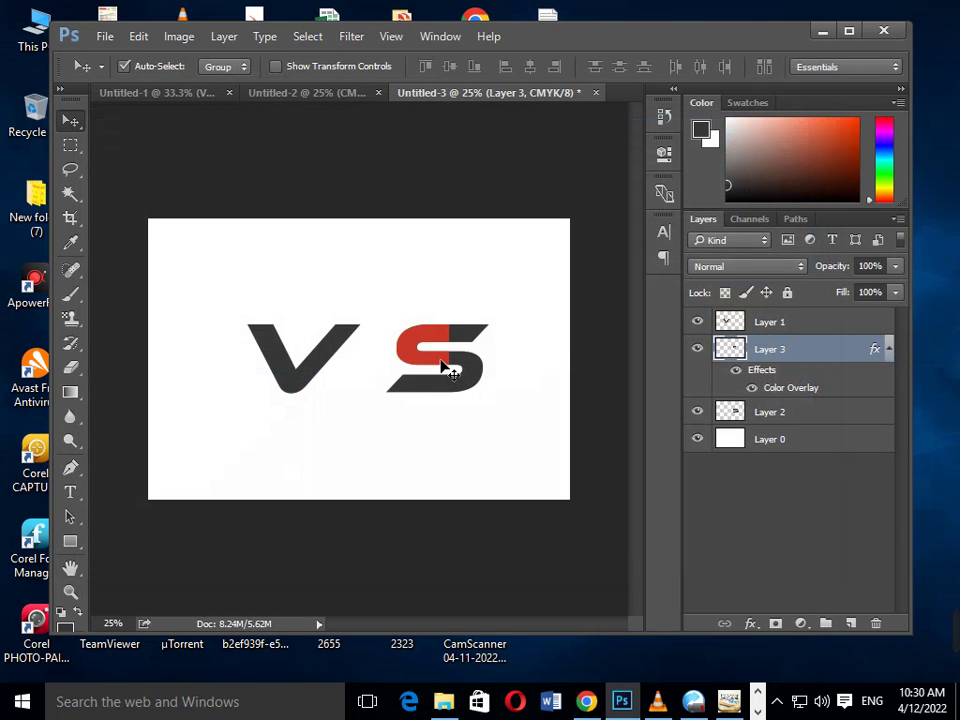
Step: Change the S layer's Color Overlay to a bright yellow
right_click(752, 352)
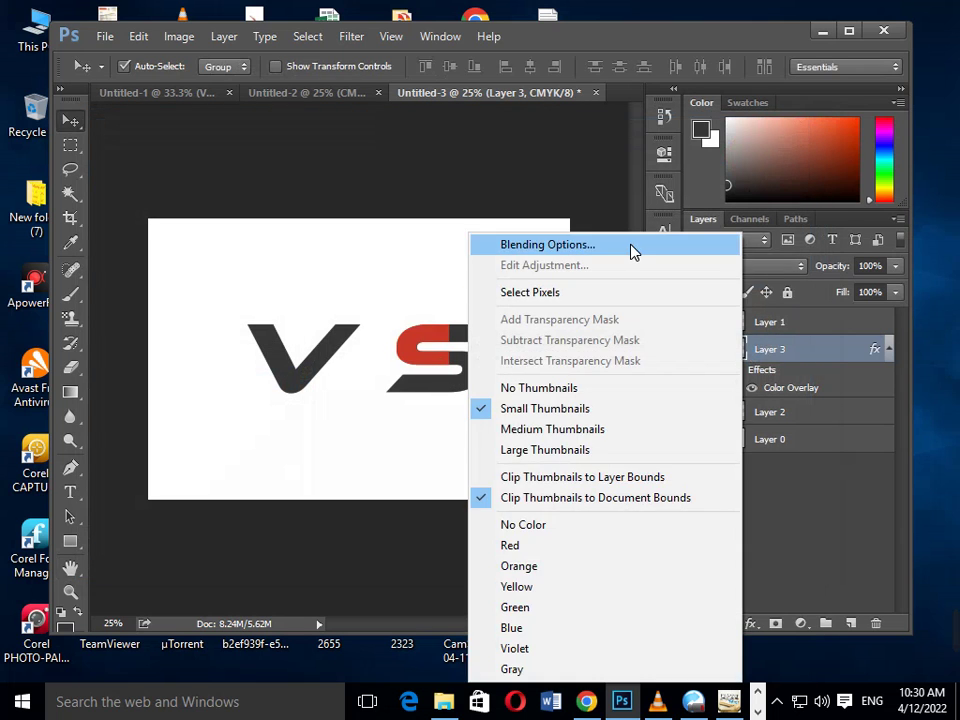
click(634, 249)
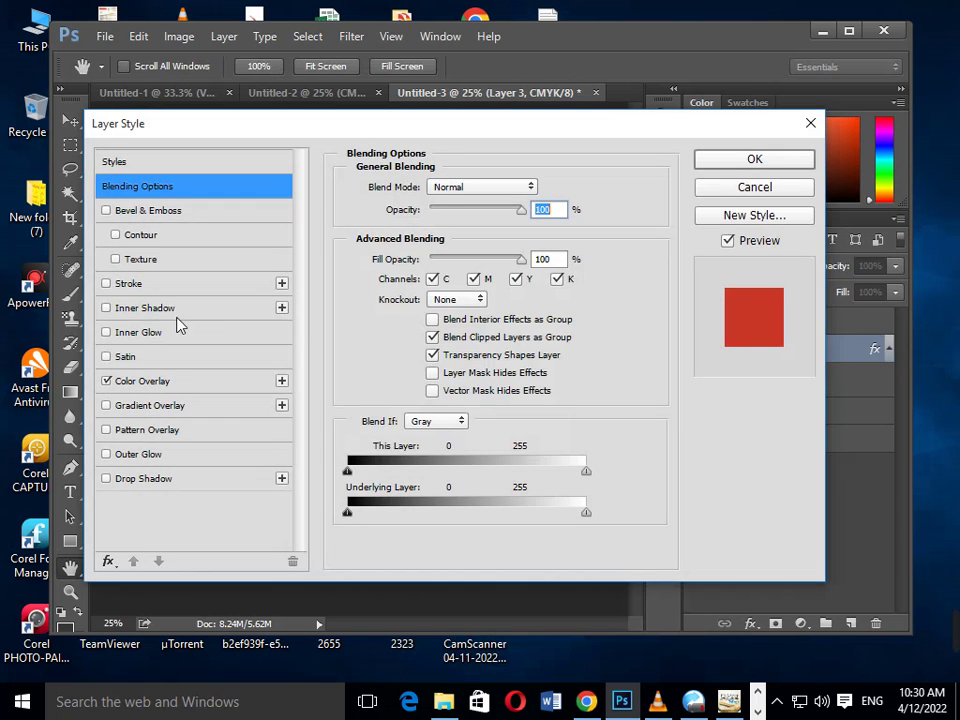
click(158, 384)
click(544, 191)
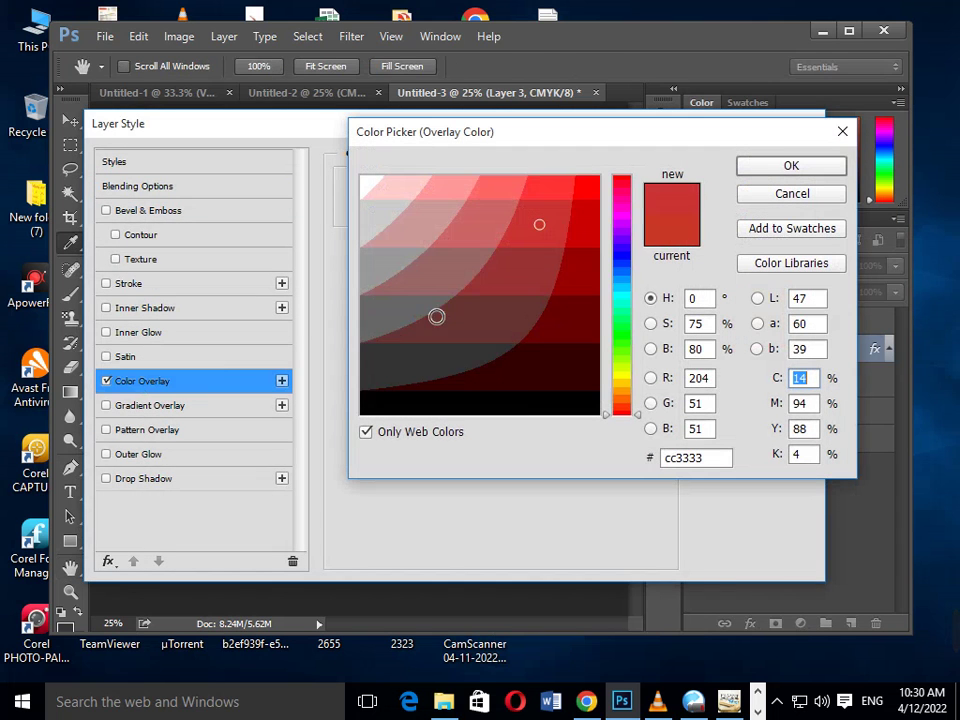
click(620, 389)
click(594, 187)
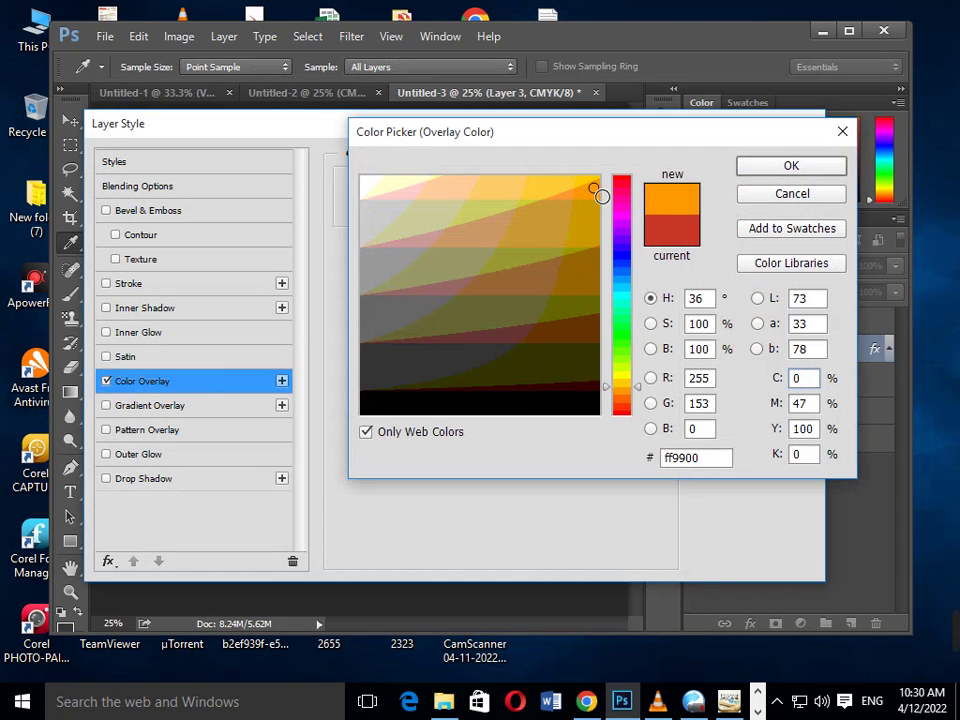
click(586, 184)
click(761, 168)
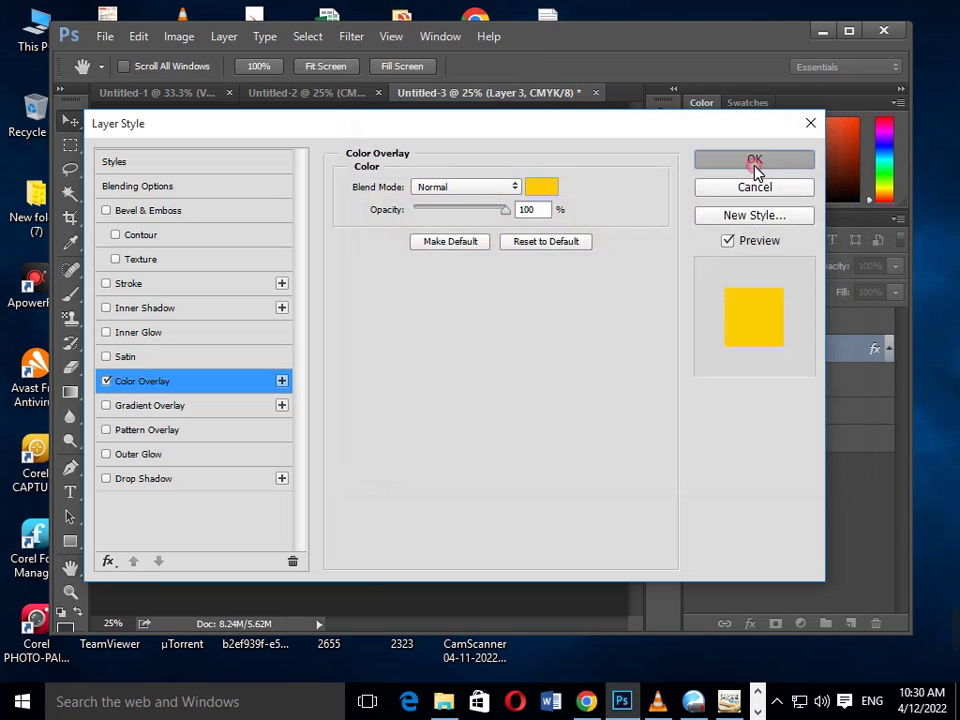
click(750, 164)
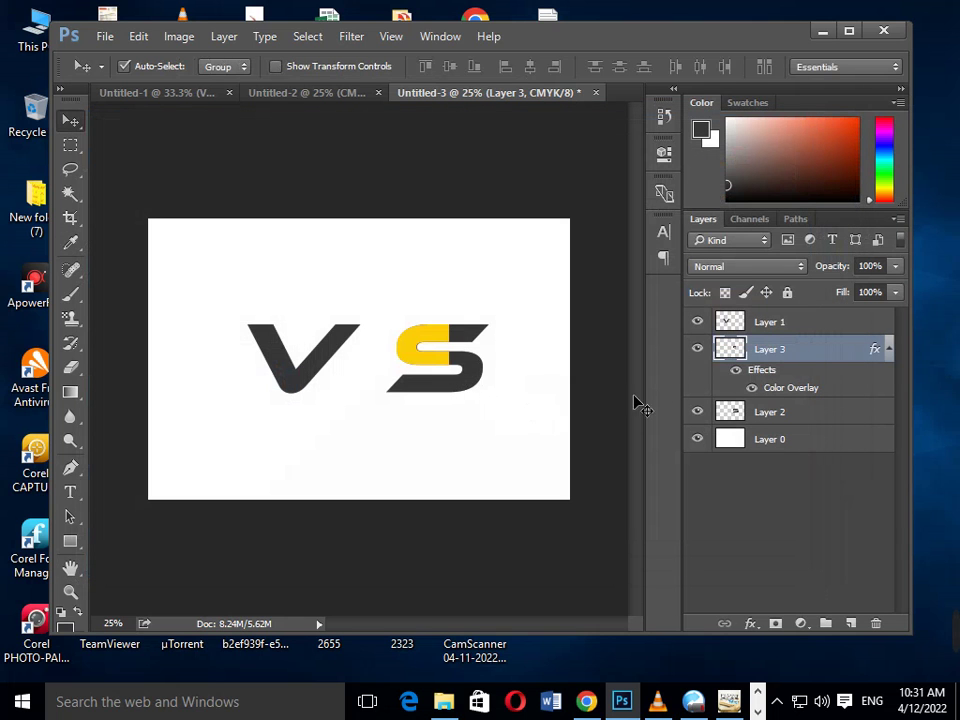
Step: Set the S layer's Color Overlay to gold #cc9900
right_click(737, 352)
click(594, 258)
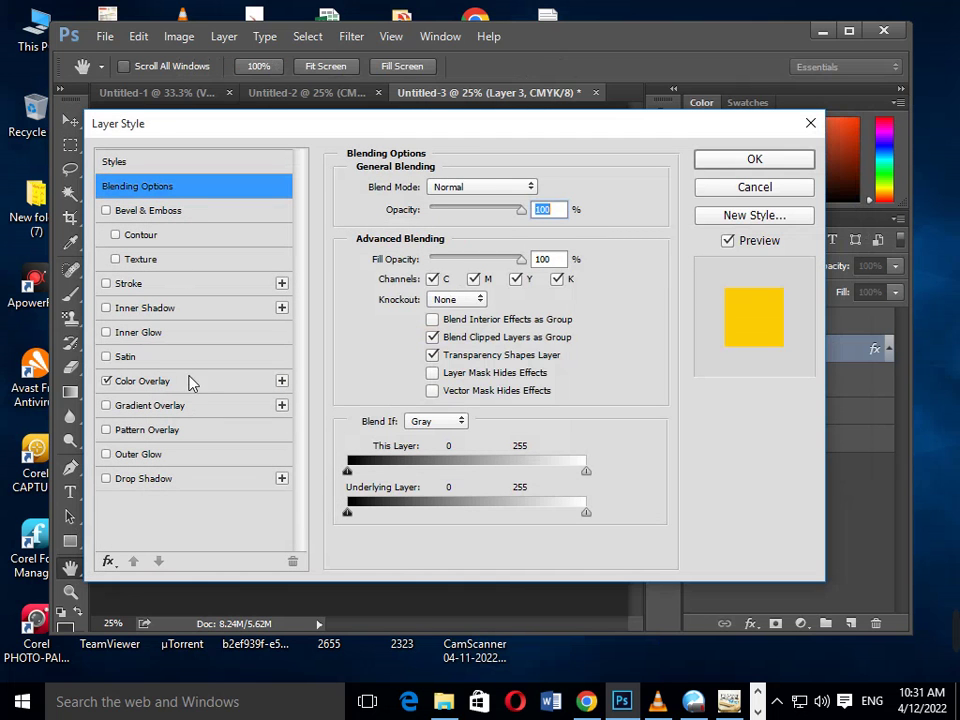
click(192, 381)
click(542, 187)
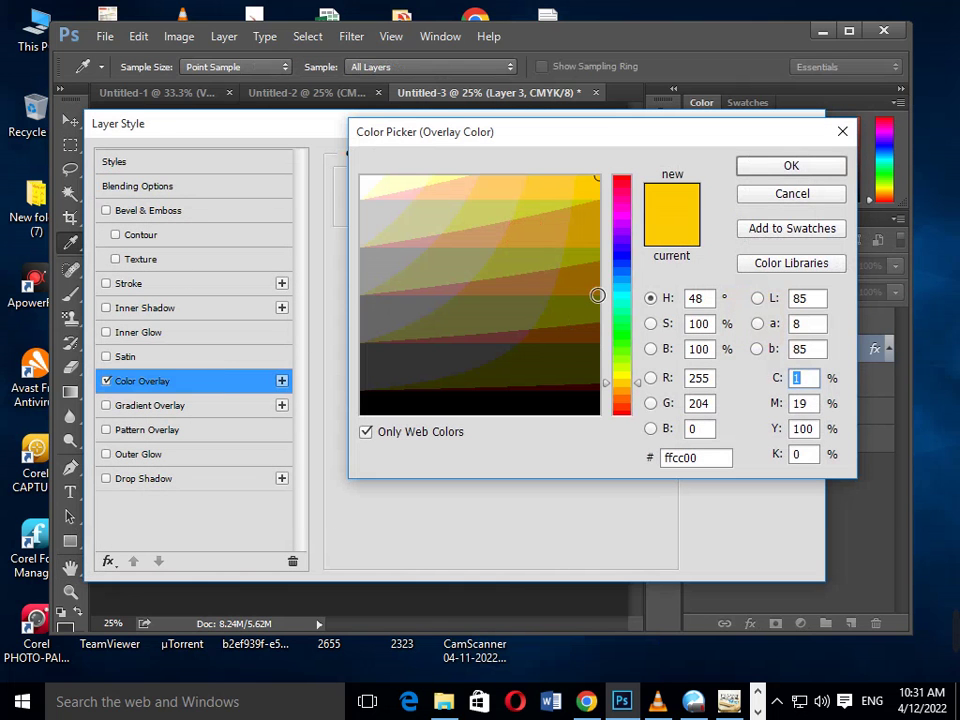
drag(604, 294, 594, 232)
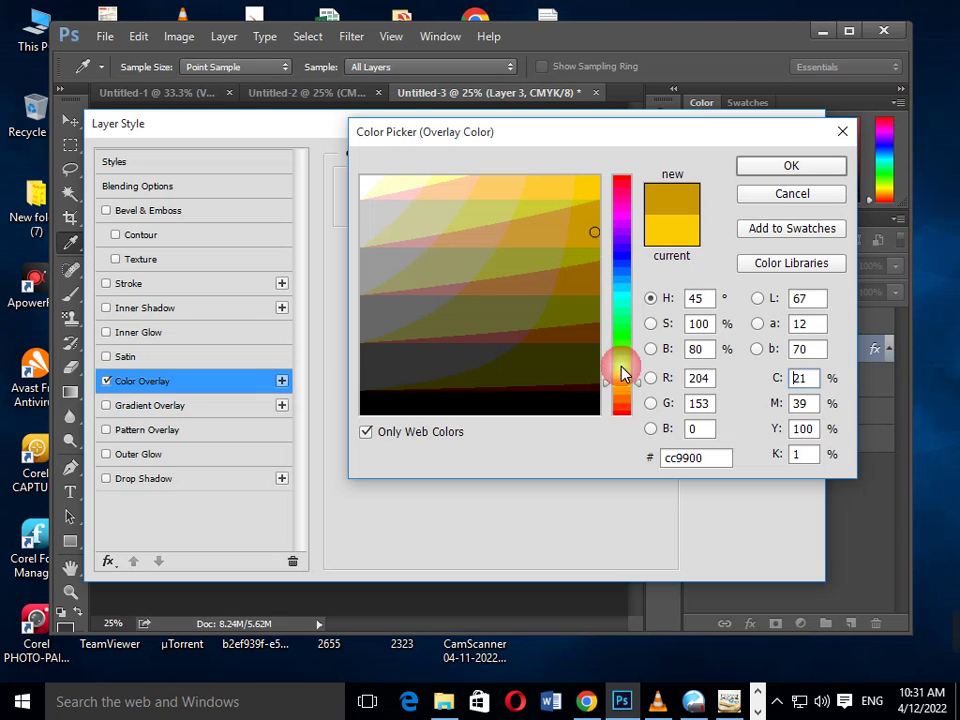
click(620, 396)
click(595, 262)
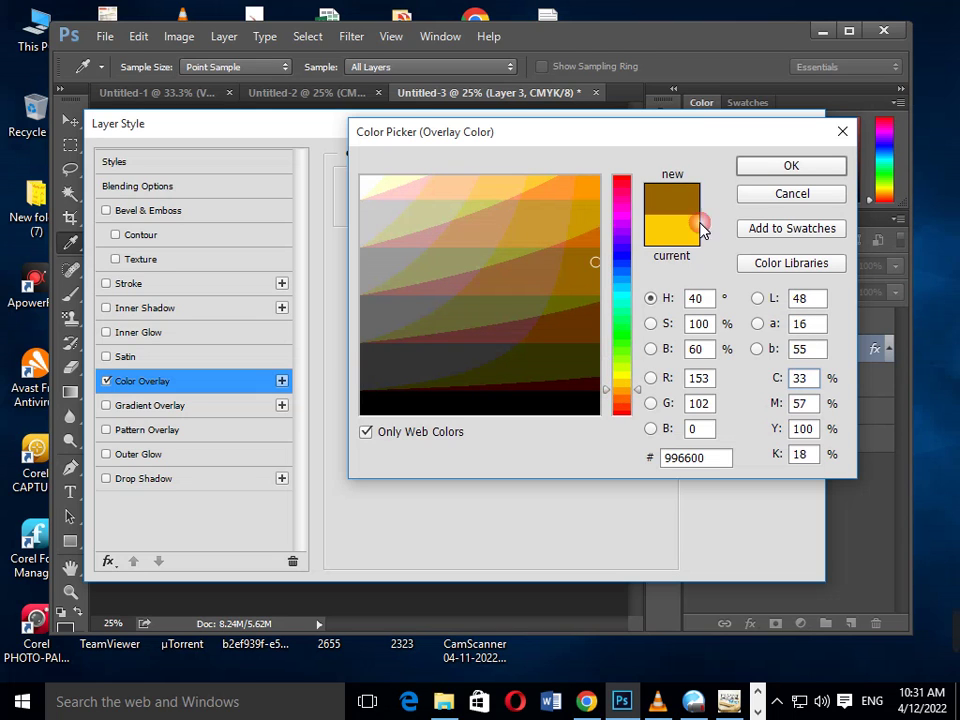
click(593, 220)
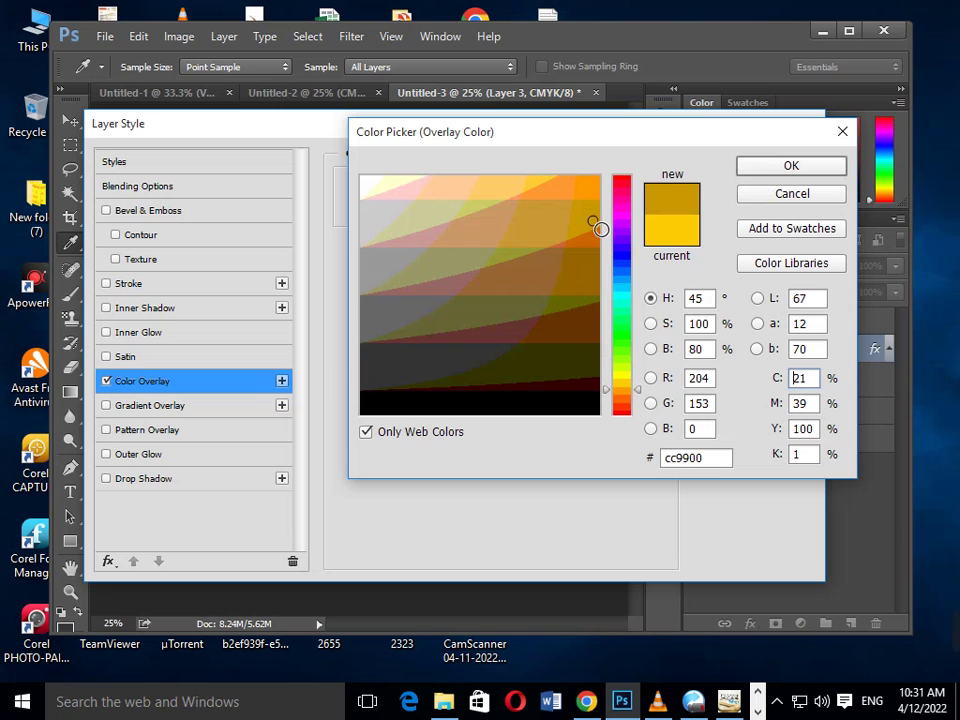
click(756, 180)
click(754, 171)
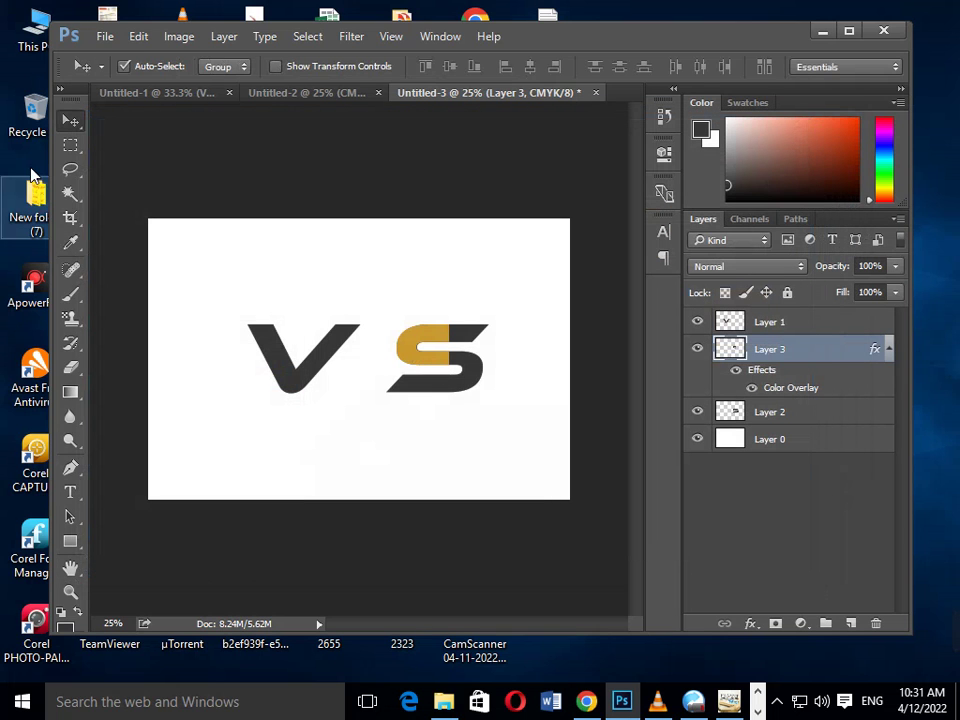
Step: Draw a rectangular selection around the gold top of the S
click(68, 148)
click(150, 141)
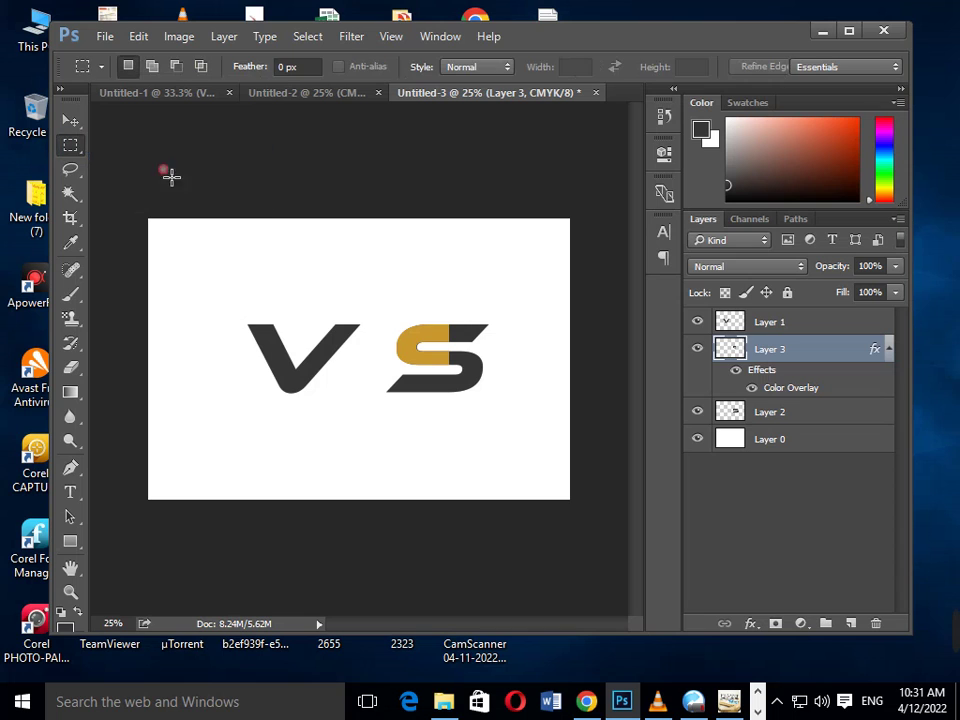
drag(399, 325, 459, 378)
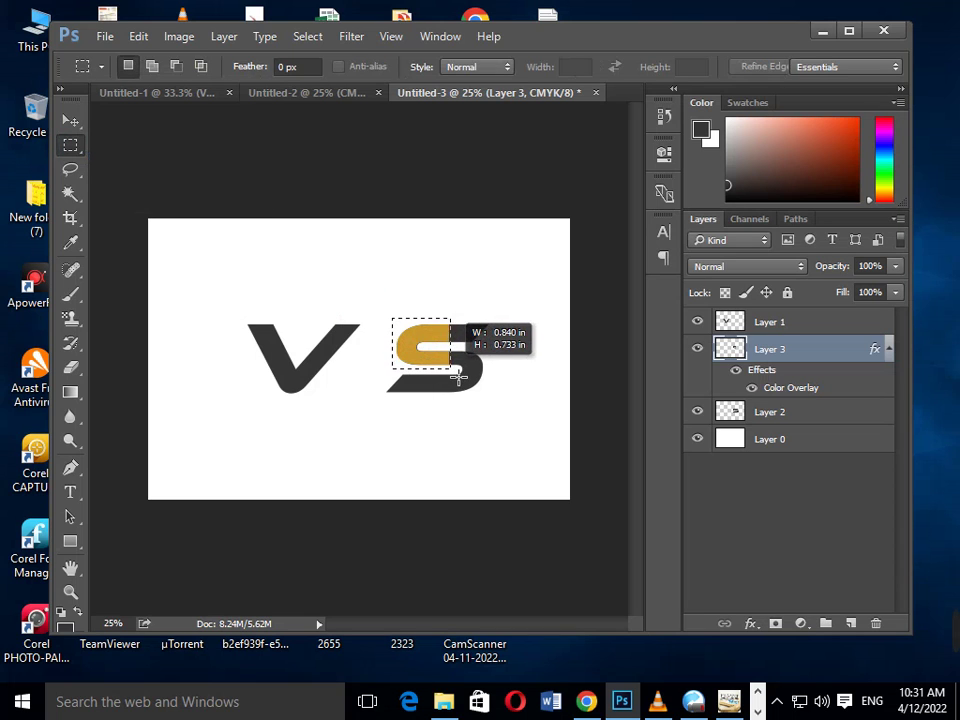
drag(459, 378, 451, 370)
scroll(451, 370, up, 3)
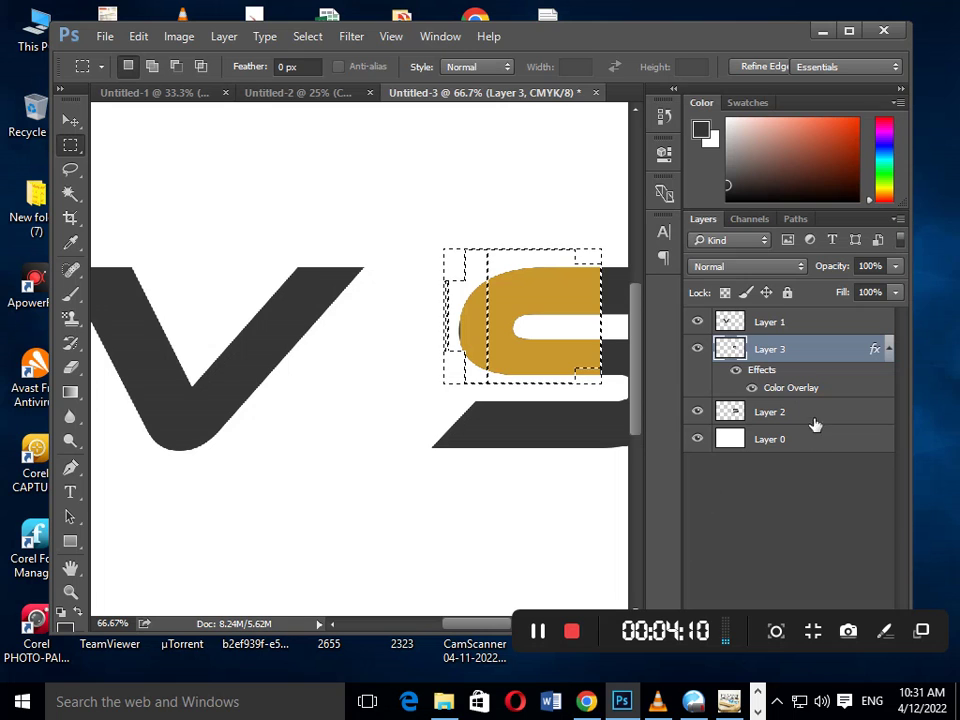
Step: Hide and reshow the gold S, V and dark S layers, leaving the dark S layer active
click(698, 350)
click(698, 350)
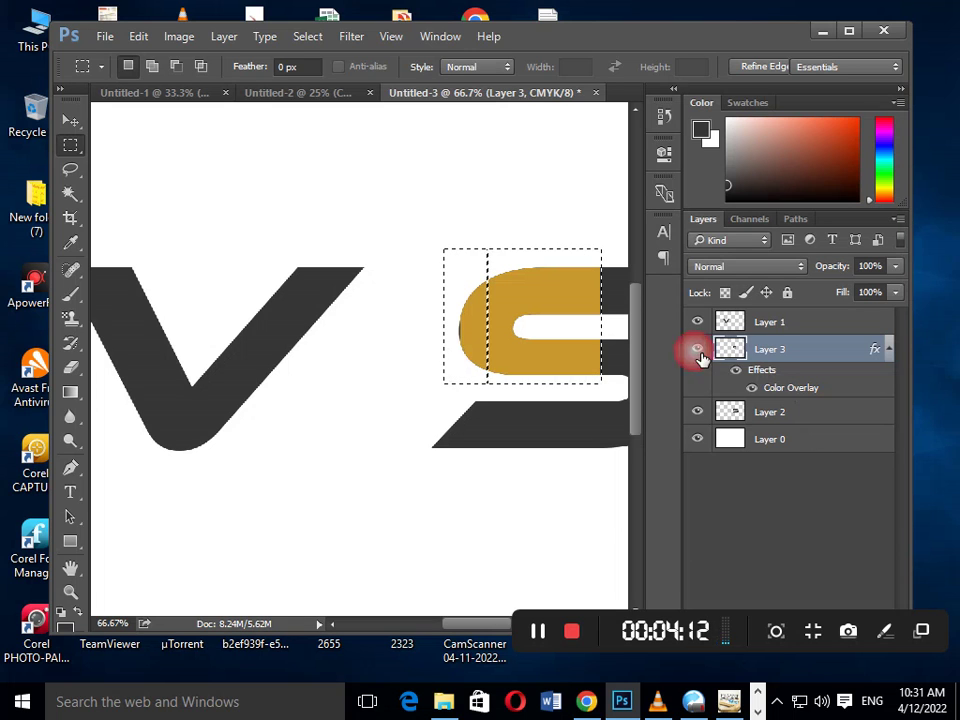
click(698, 322)
click(698, 322)
click(698, 412)
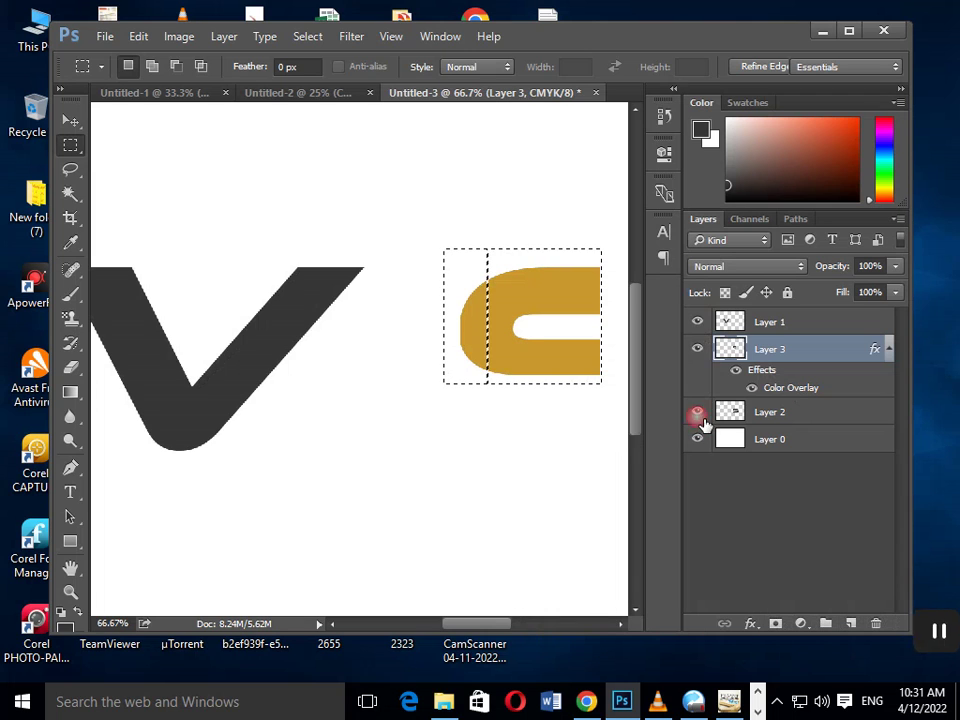
click(698, 412)
click(808, 414)
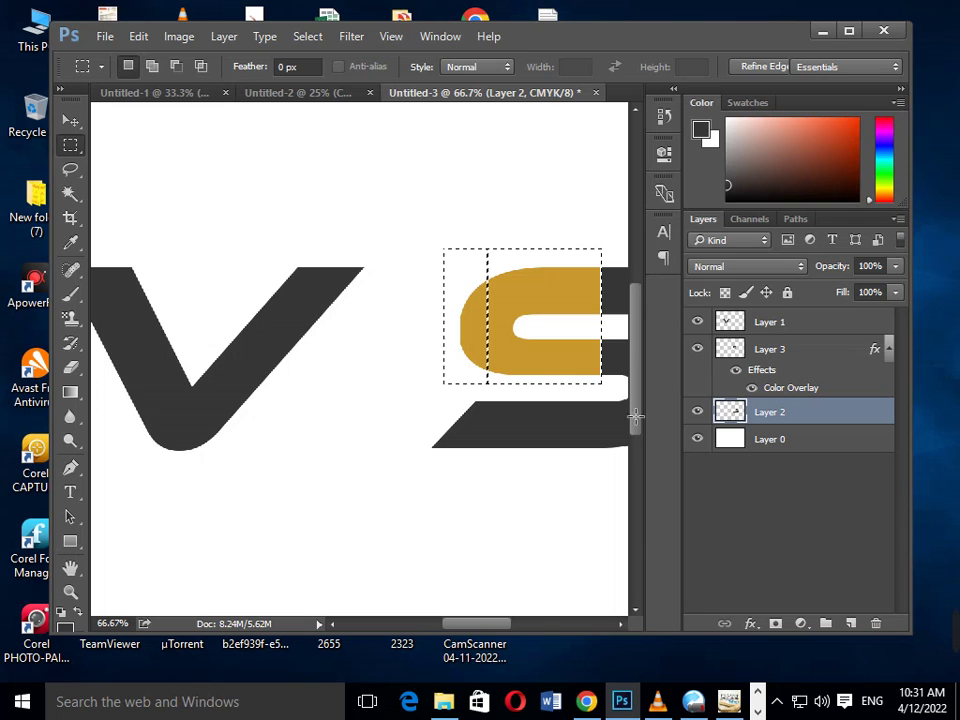
Step: Deselect, switch to the Move tool and fit the canvas on screen
key(ctrl+d)
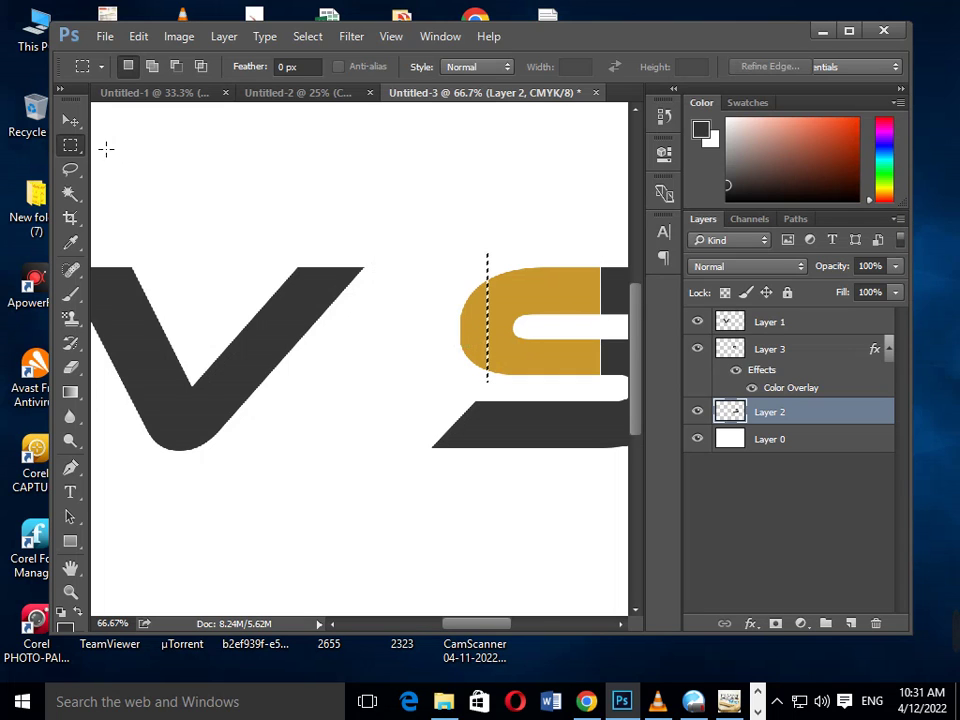
click(71, 120)
key(ctrl+0)
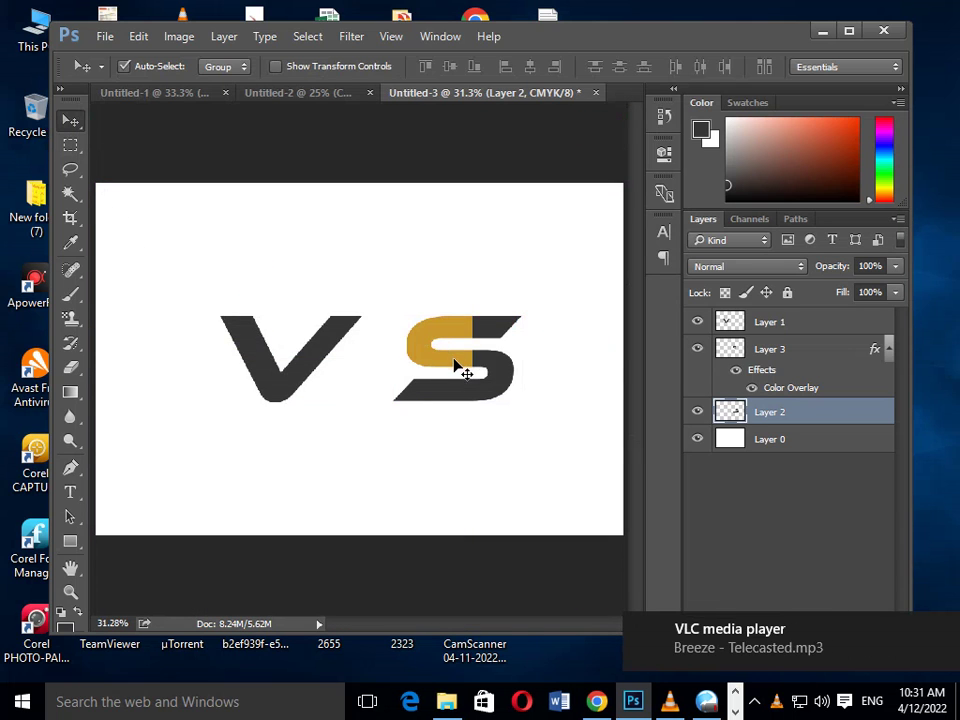
Step: Slide the gold piece left onto the V and stack Layer 3 above the V layer
mouse_move(455, 368)
mouse_down()
mouse_move(338, 361)
mouse_move(347, 366)
mouse_up()
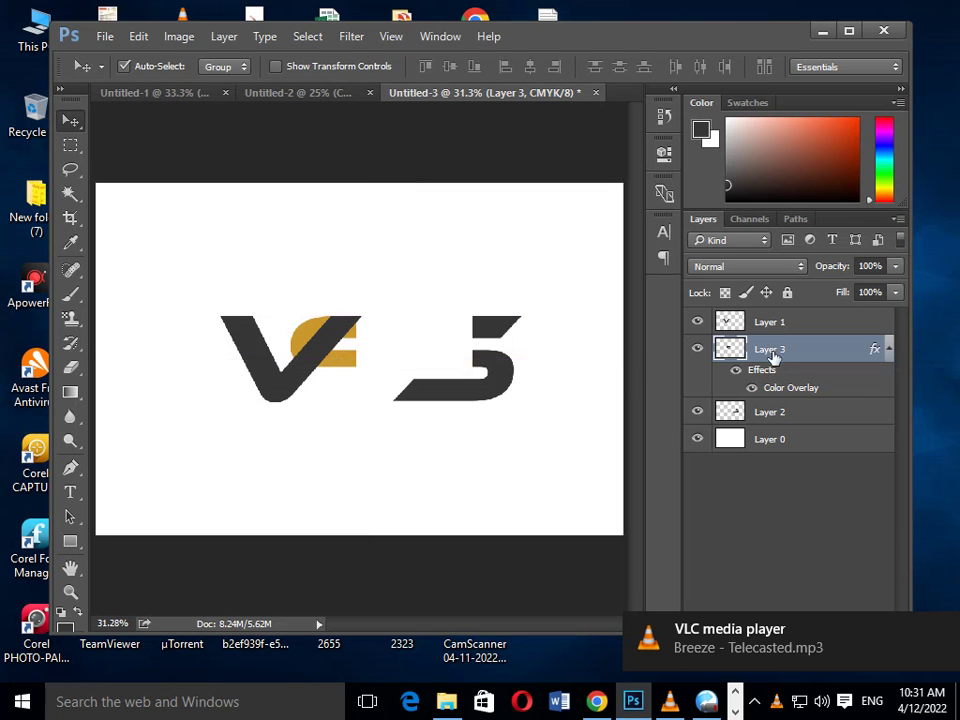
drag(776, 355, 772, 327)
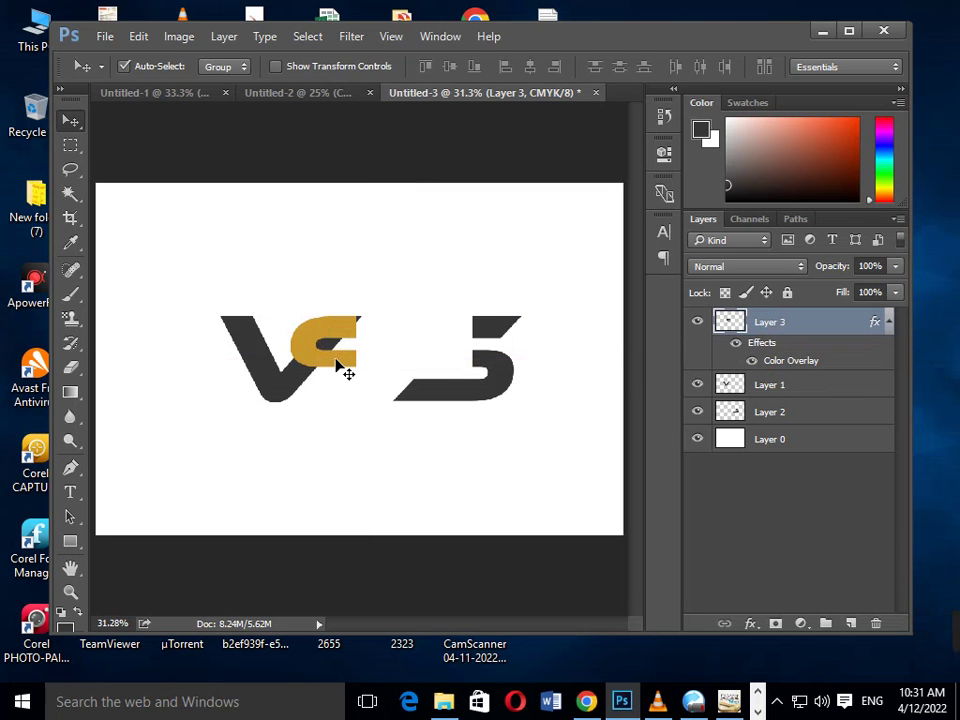
mouse_move(343, 369)
mouse_down()
mouse_move(325, 369)
mouse_move(331, 361)
mouse_move(326, 369)
mouse_up()
click(333, 410)
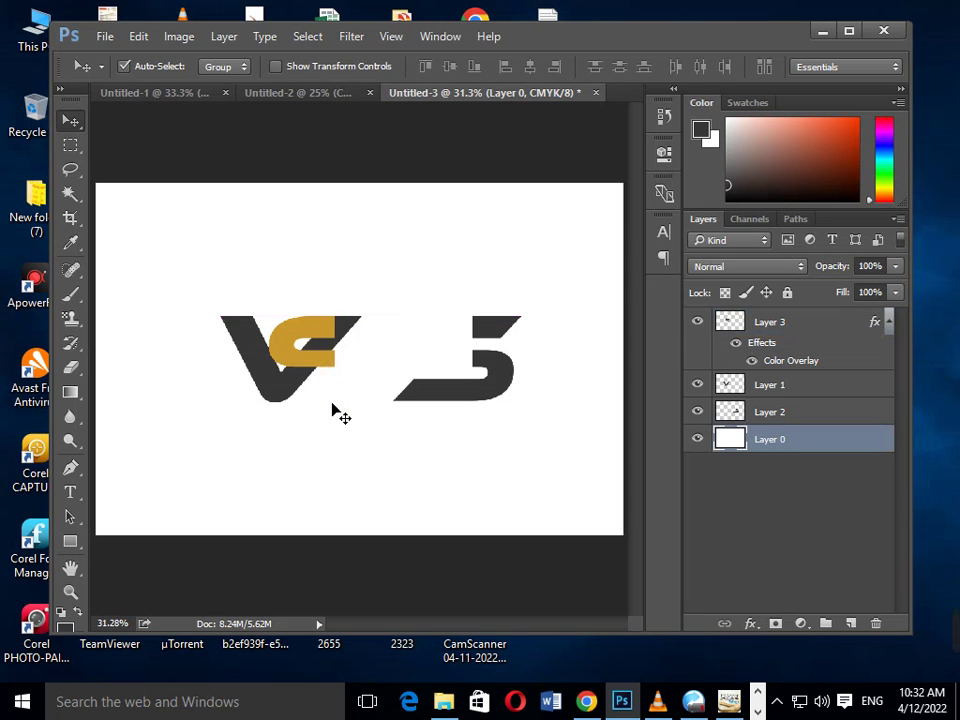
key(ctrl+plus)
Step: Select a strip across the gold piece's notch and delete it from the V layer
key(ctrl+plus)
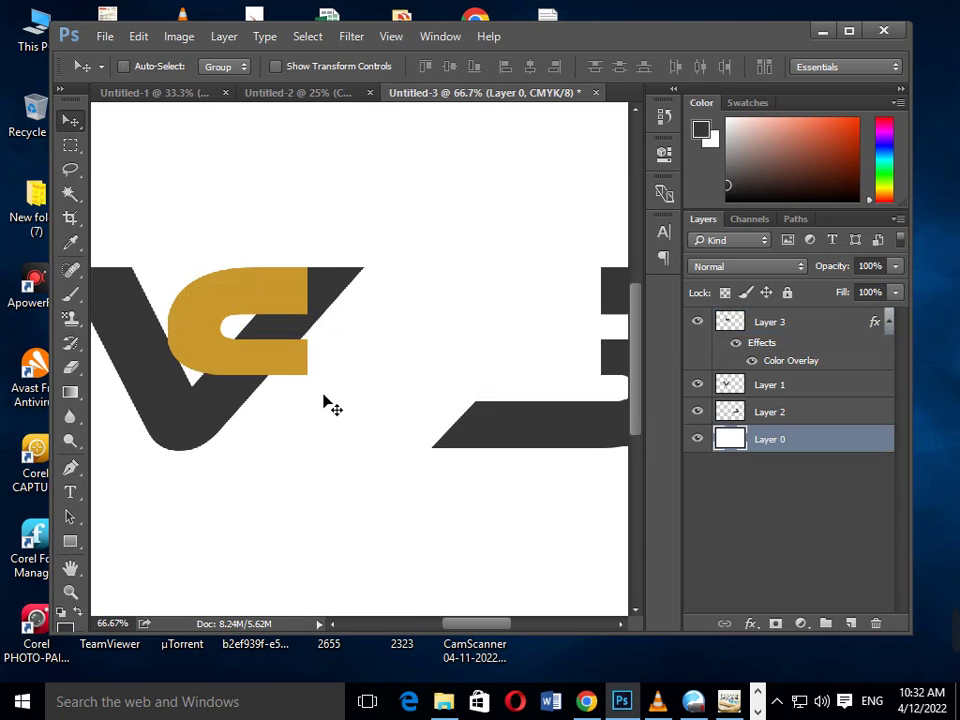
key(ctrl+plus)
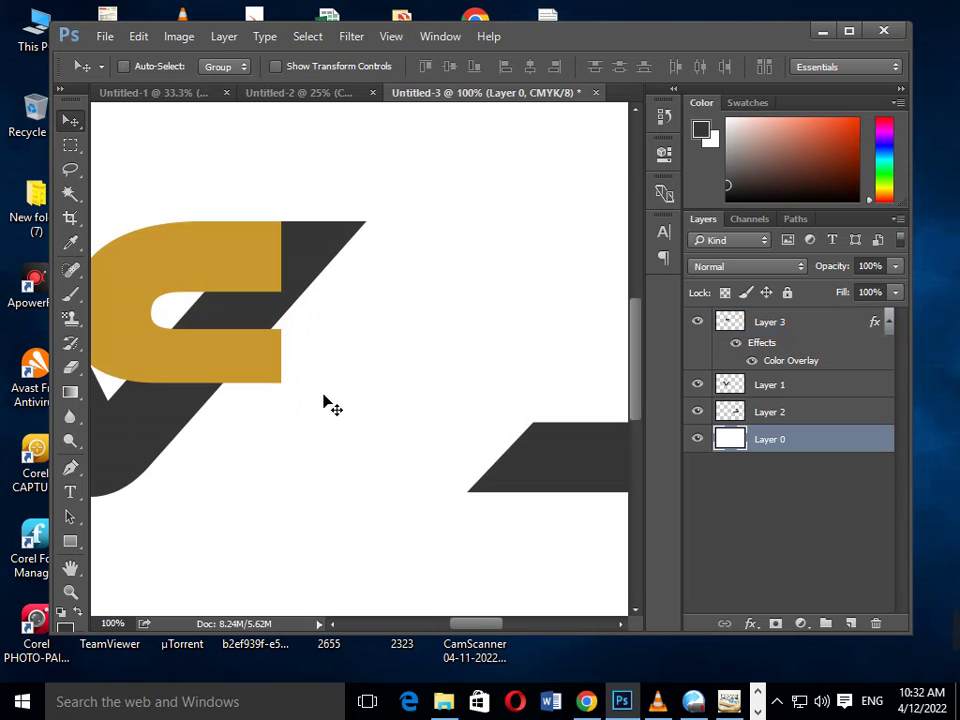
drag(332, 403, 386, 413)
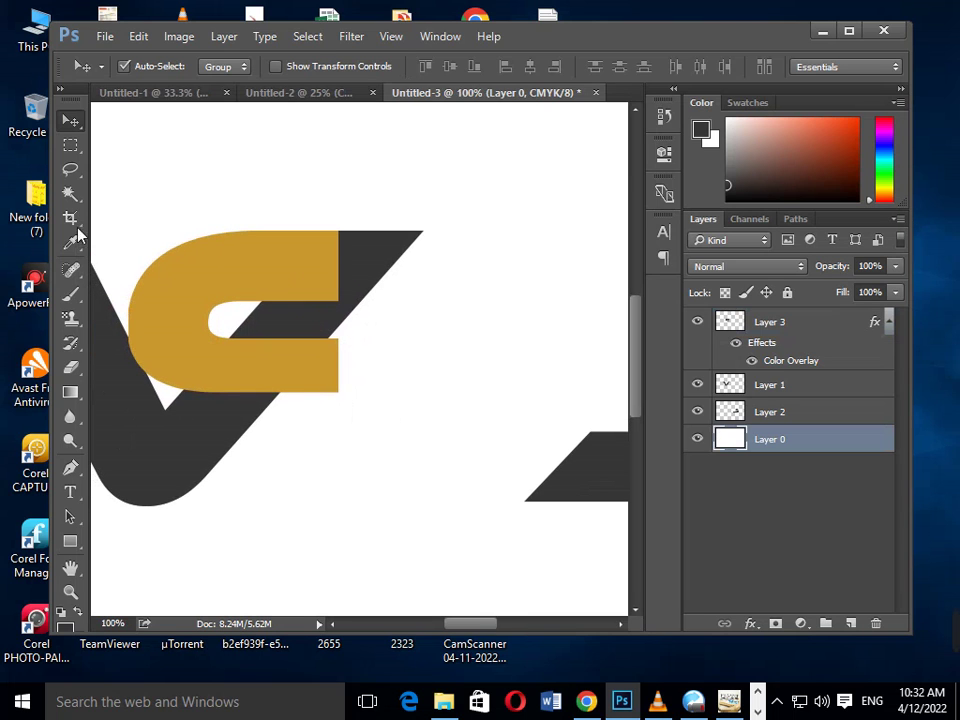
click(69, 149)
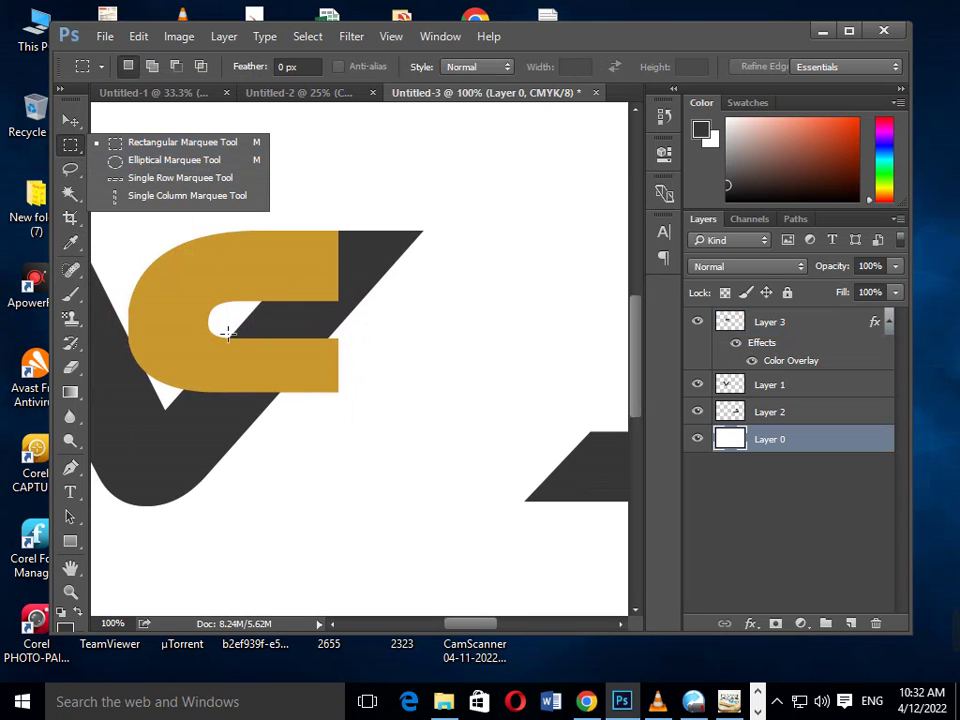
click(200, 240)
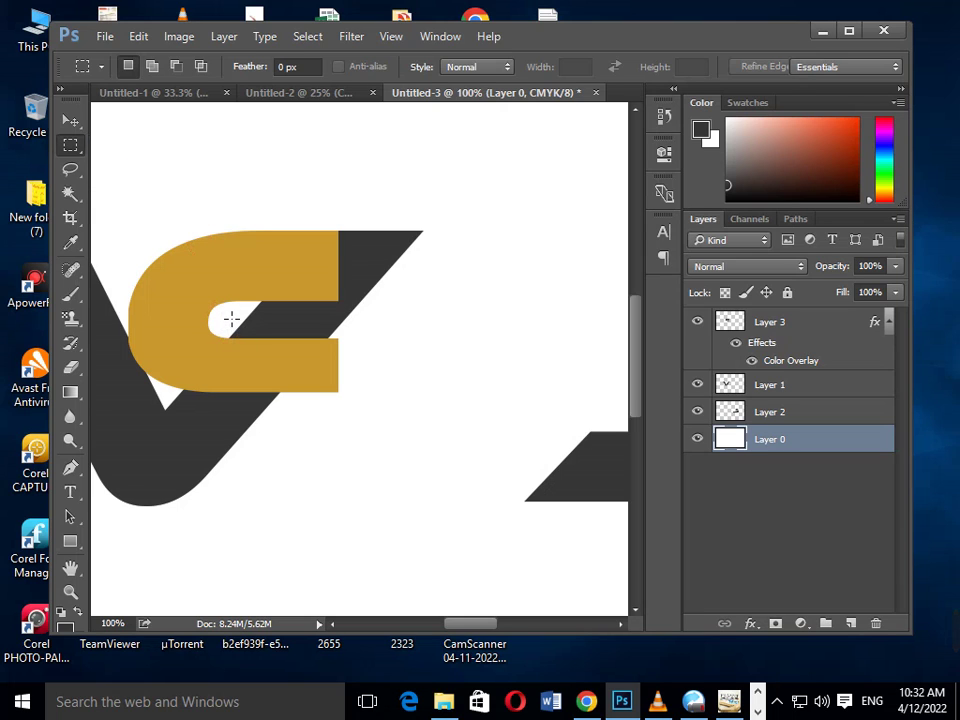
drag(227, 318, 372, 345)
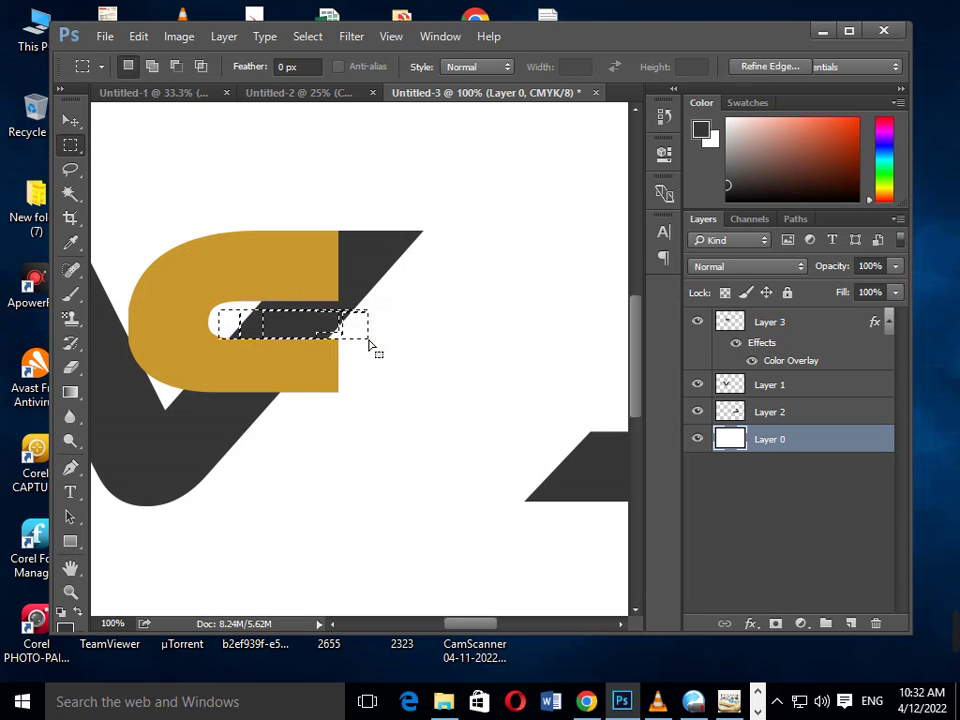
click(789, 386)
key(Delete)
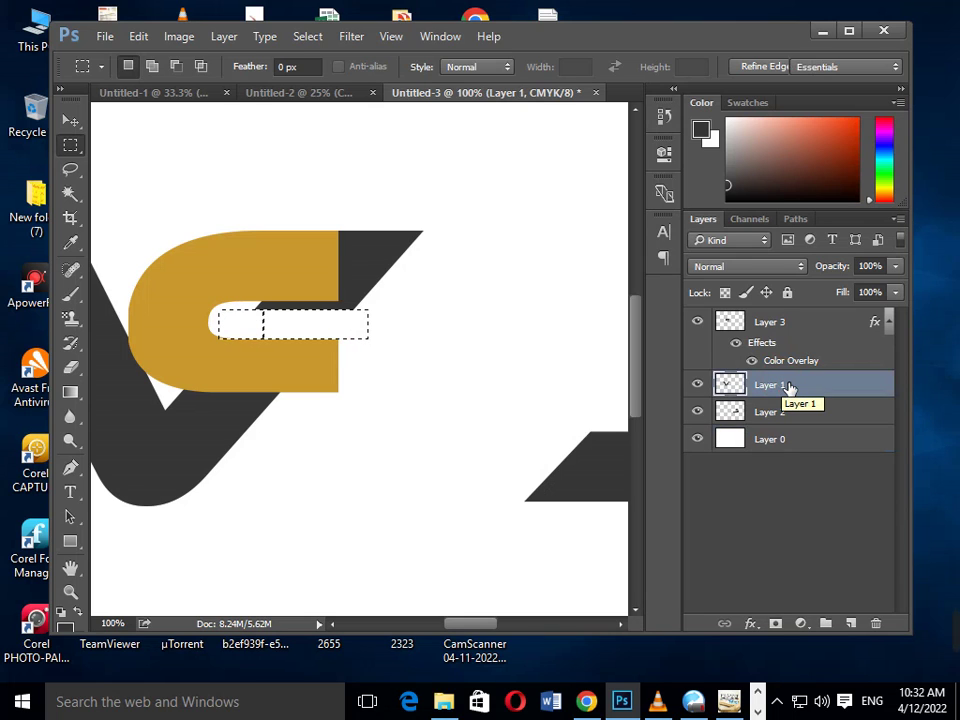
key(ctrl+d)
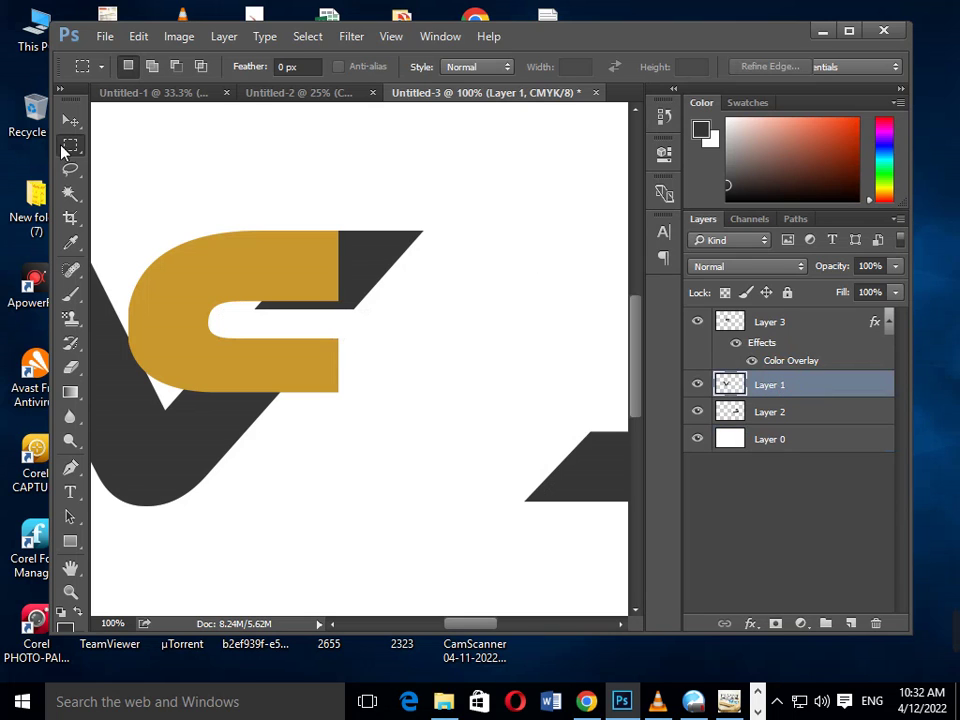
click(70, 124)
key(ctrl+0)
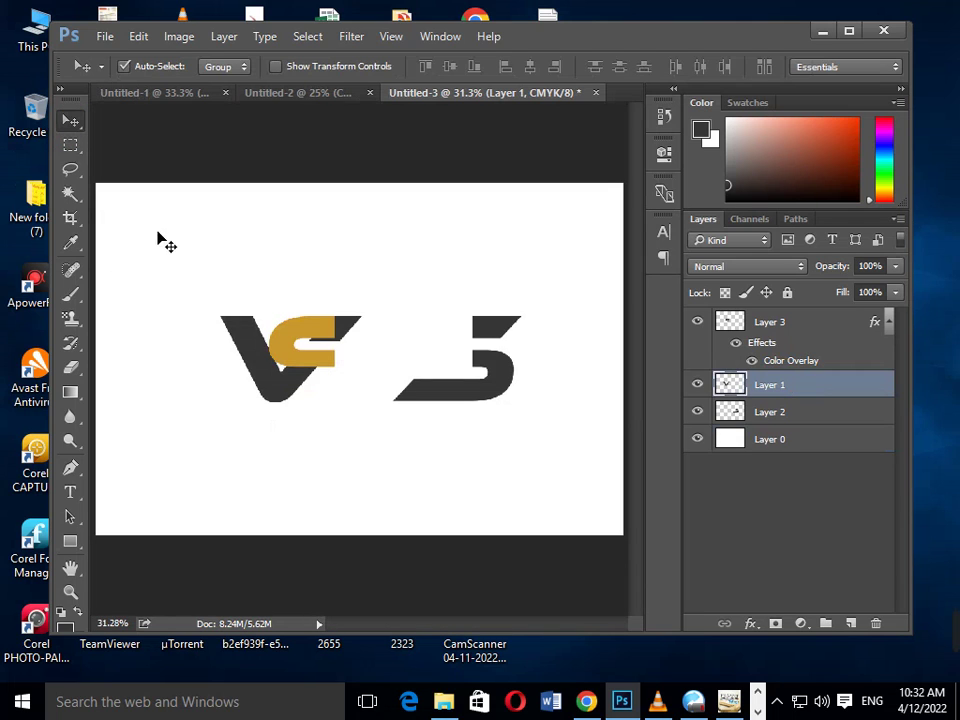
Step: Nudge the gold piece right in small steps and slide the dark S shapes left to the V
click(193, 157)
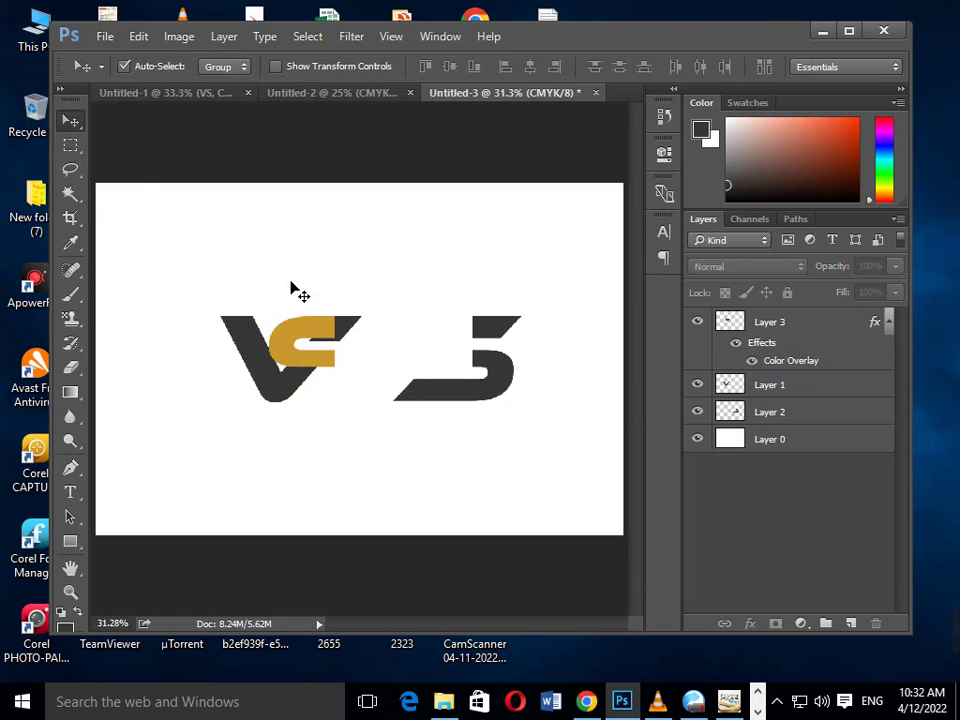
drag(305, 370, 315, 370)
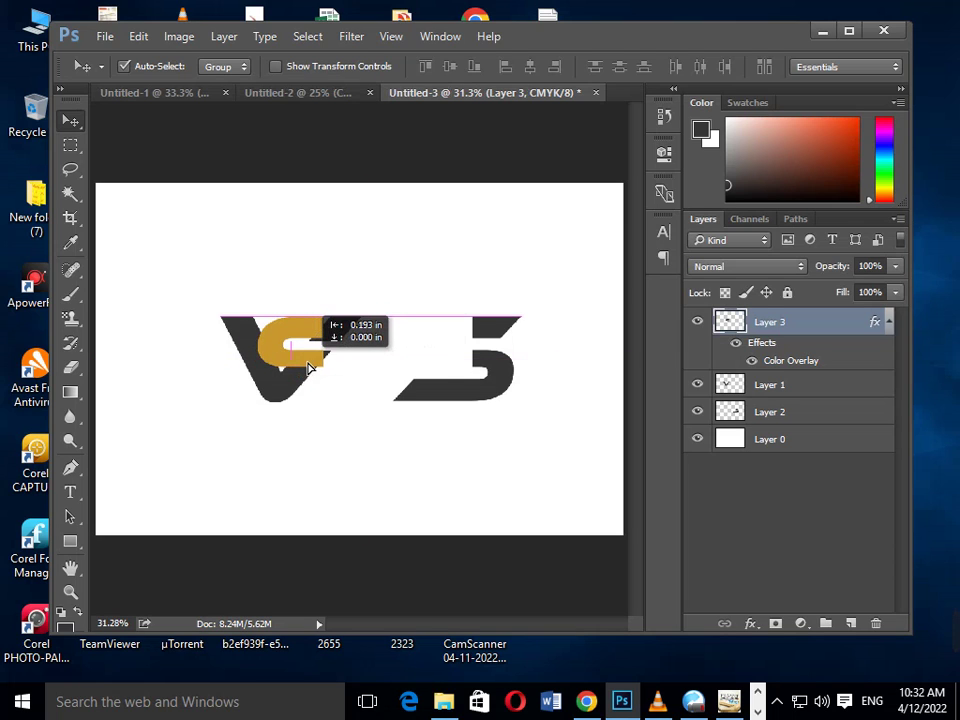
drag(315, 370, 327, 370)
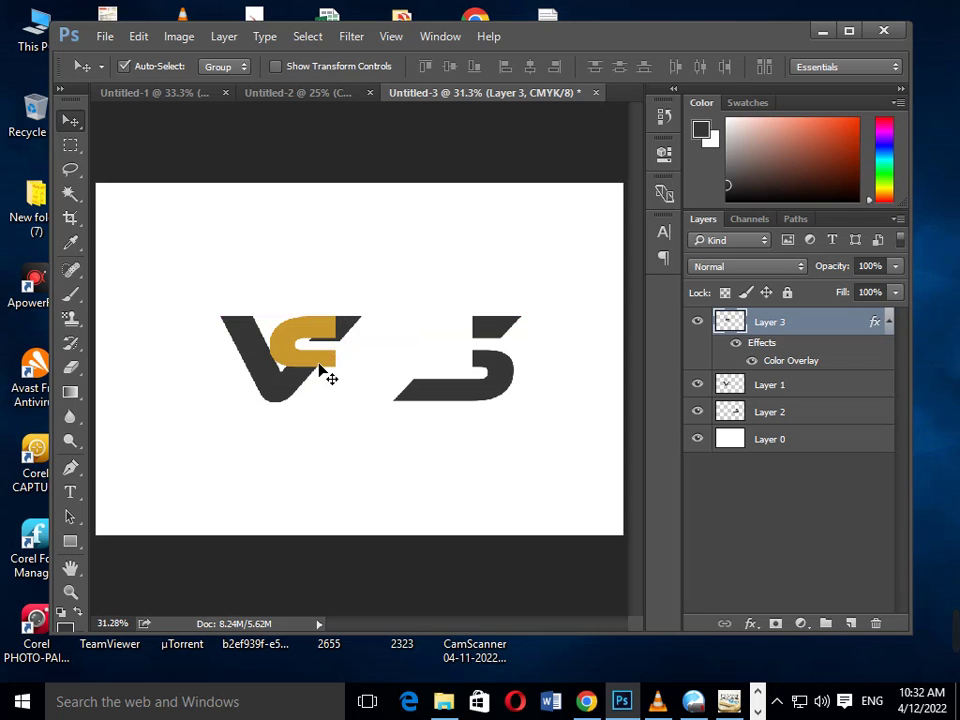
drag(320, 370, 327, 370)
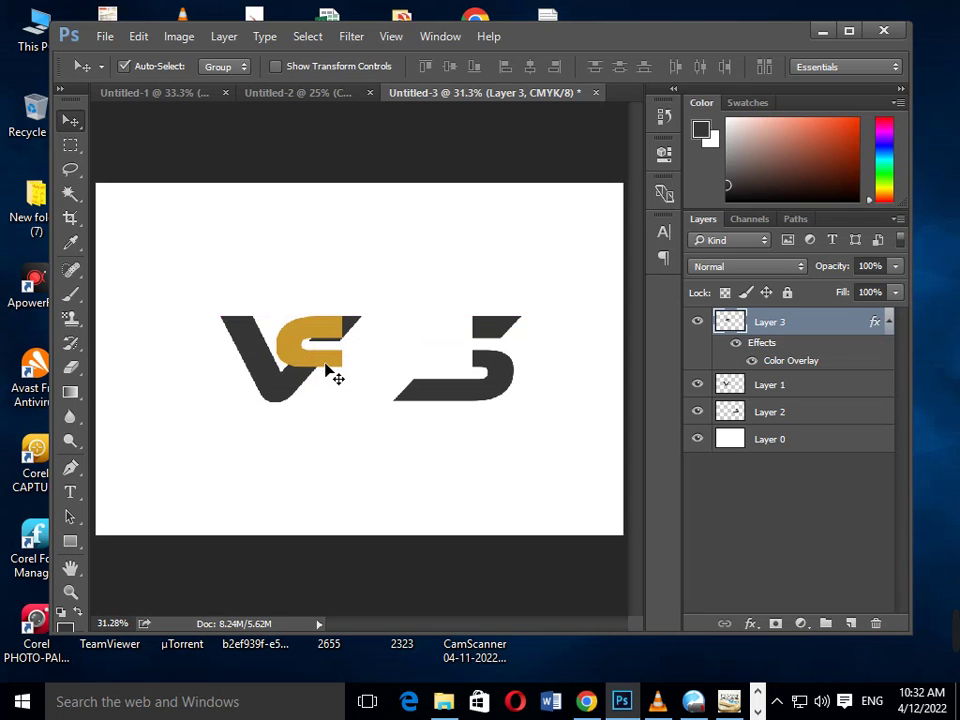
mouse_move(489, 338)
mouse_down()
mouse_move(399, 350)
mouse_move(410, 339)
mouse_up()
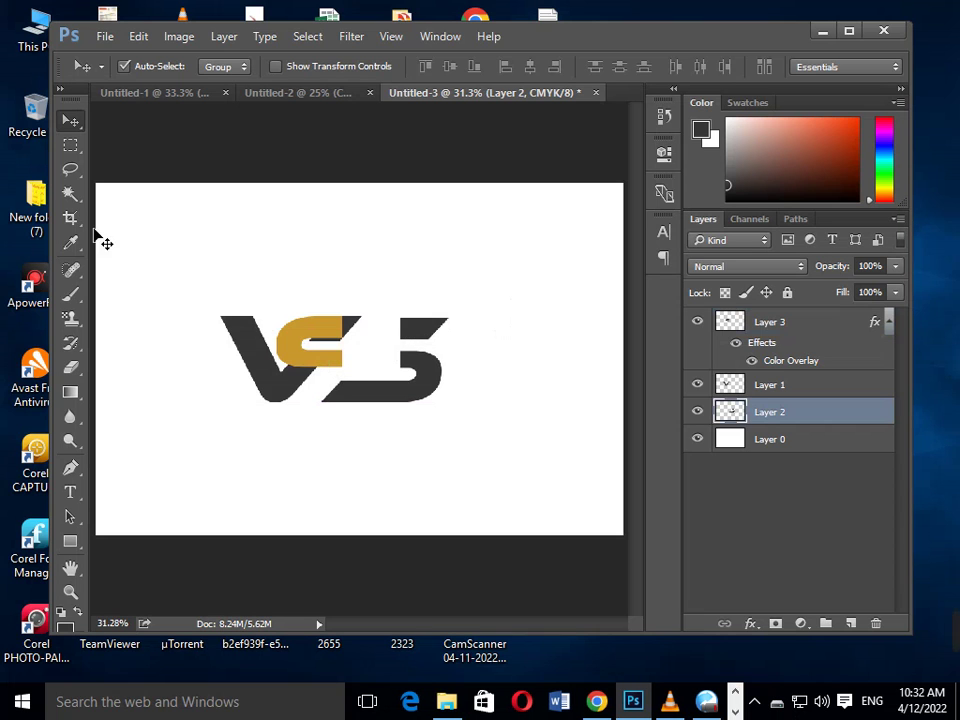
Step: Draw a rectangular selection around the gold piece's top edge
click(70, 146)
click(133, 146)
click(242, 294)
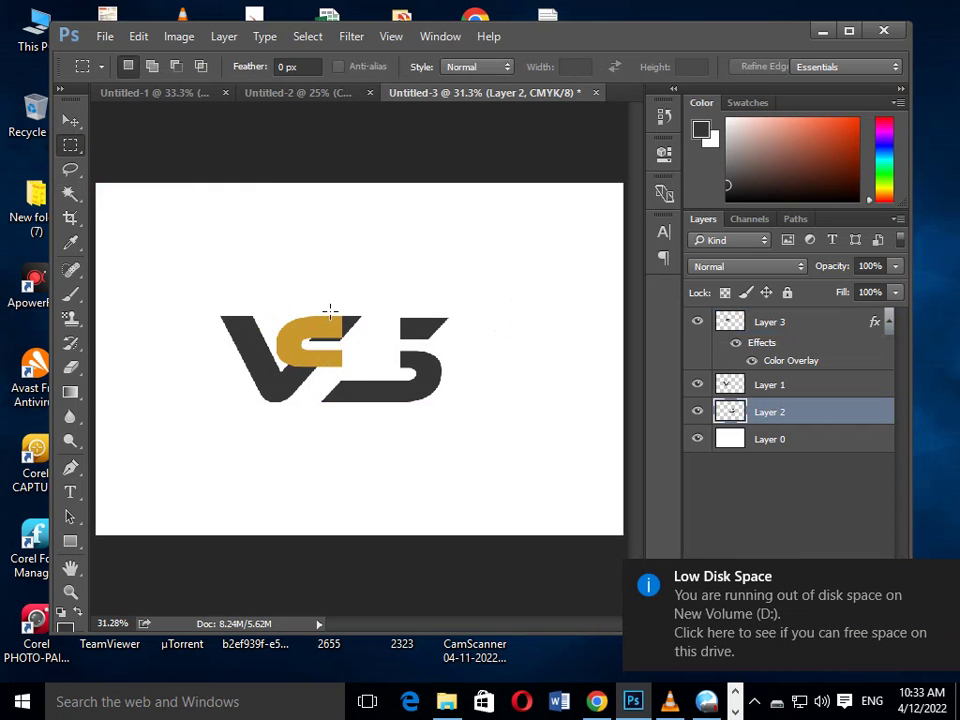
mouse_move(301, 309)
mouse_down()
mouse_move(377, 354)
mouse_move(272, 250)
mouse_up()
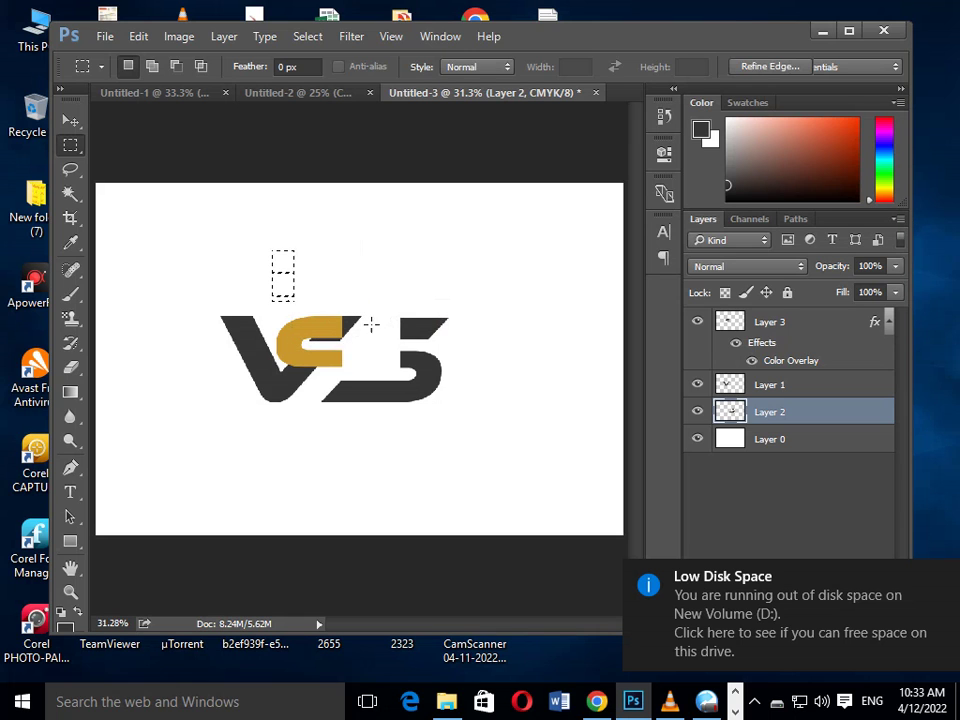
drag(379, 303, 313, 351)
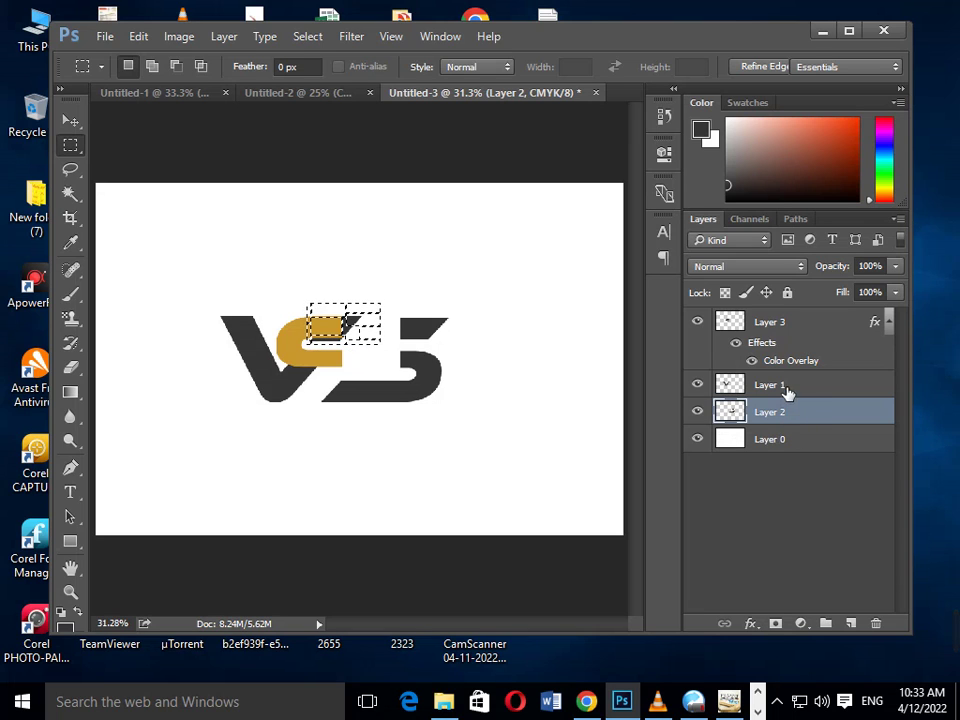
Step: Copy the selected part of the V layer to a new Layer 4 and load its pixels
click(698, 412)
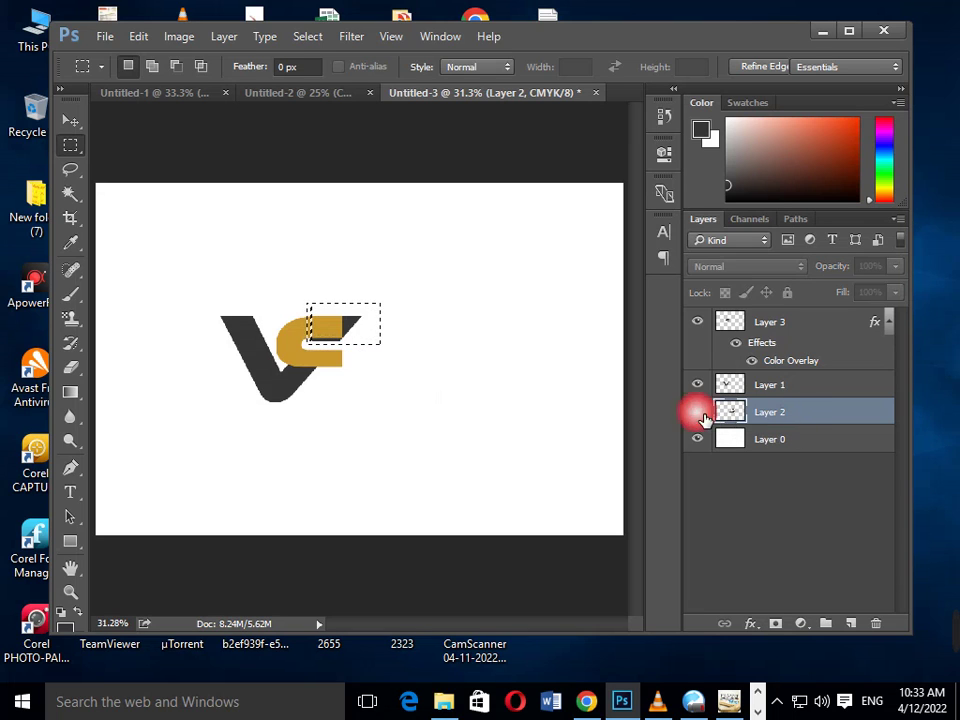
click(698, 412)
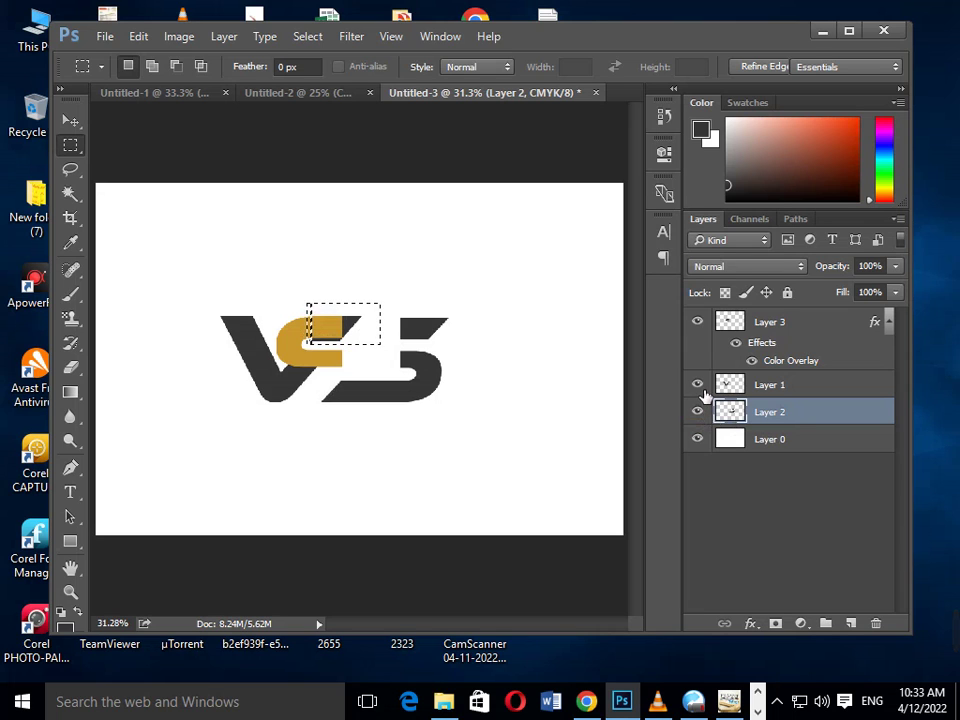
click(750, 388)
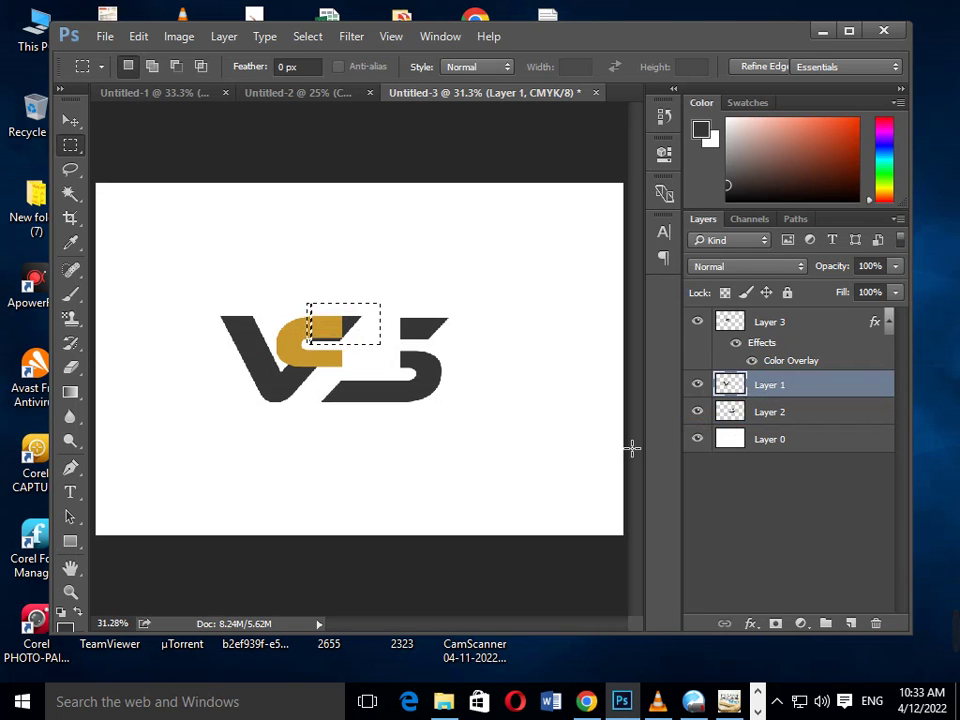
key(ctrl+j)
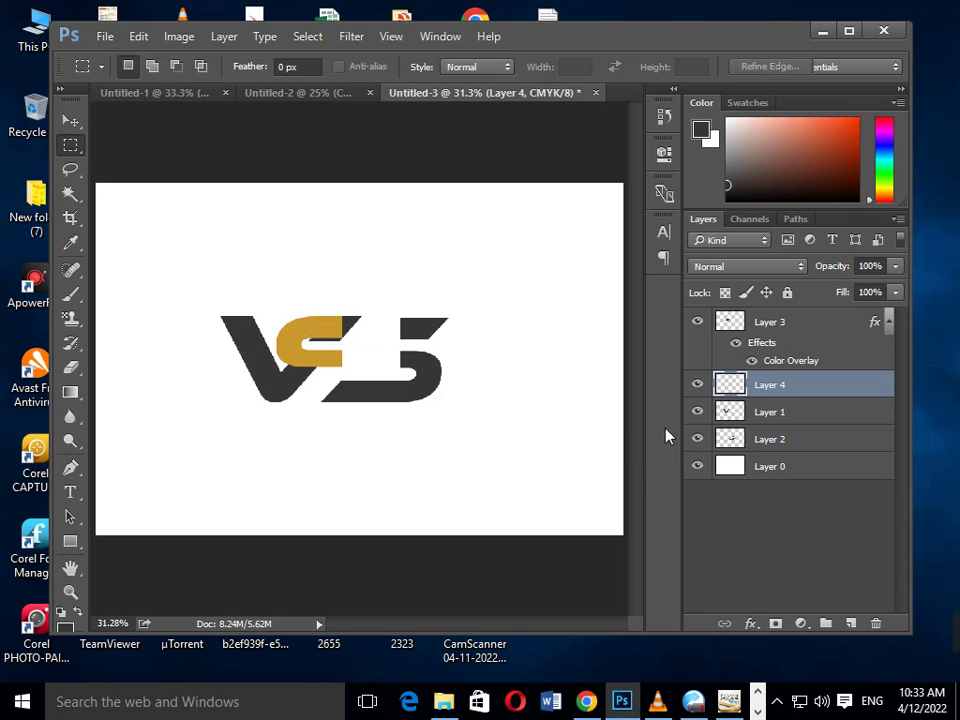
ctrl+click(740, 390)
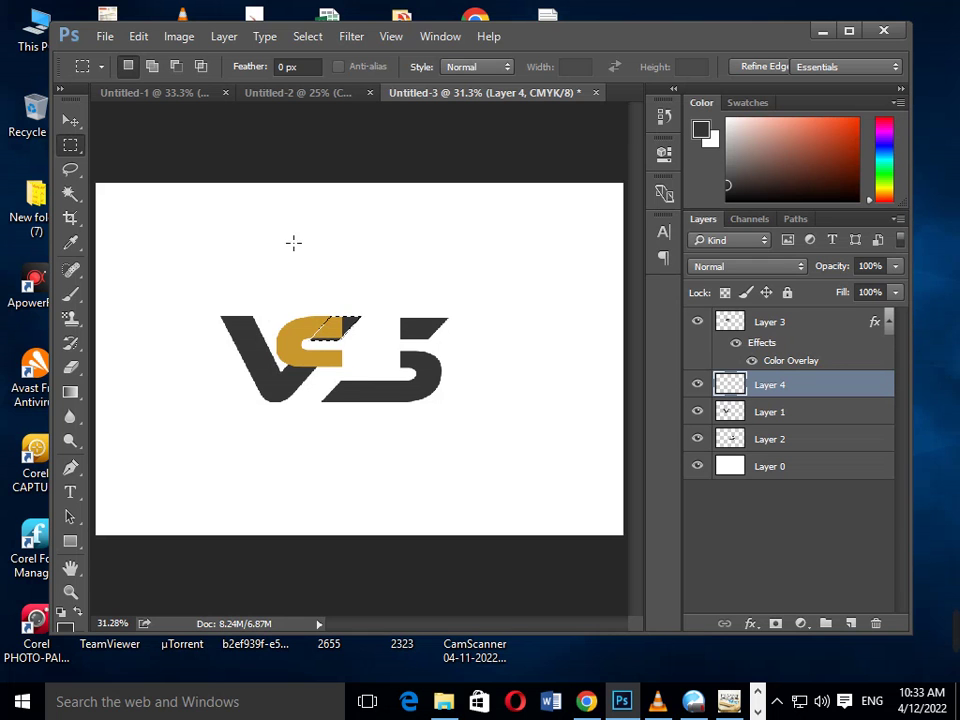
Step: Expand the selection by 12 pixels, dismissing an unrelated error message
click(268, 36)
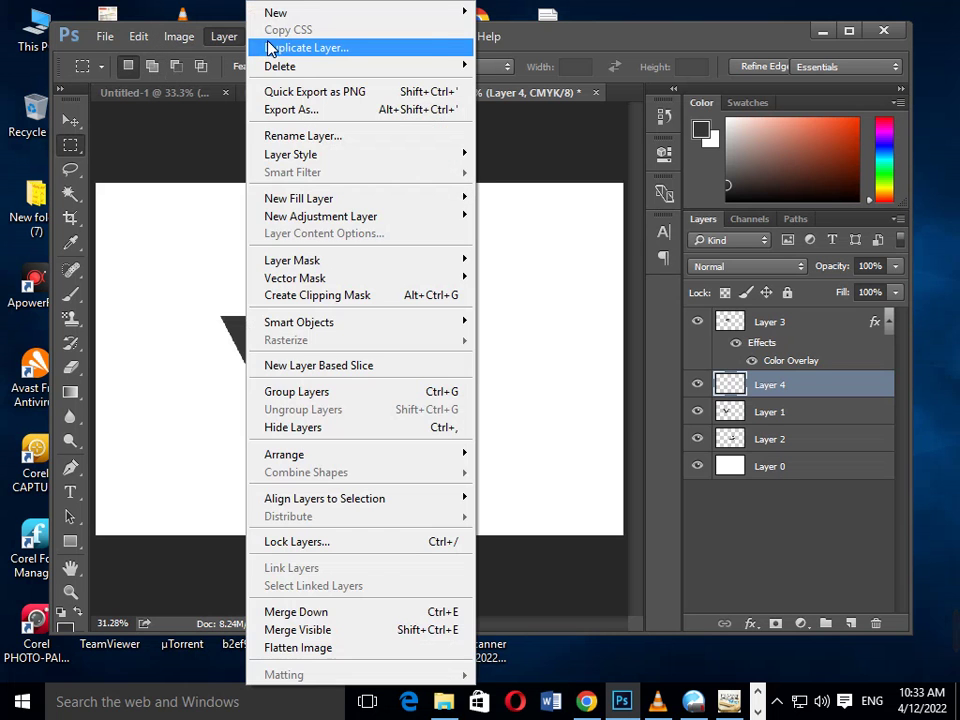
click(555, 22)
click(310, 38)
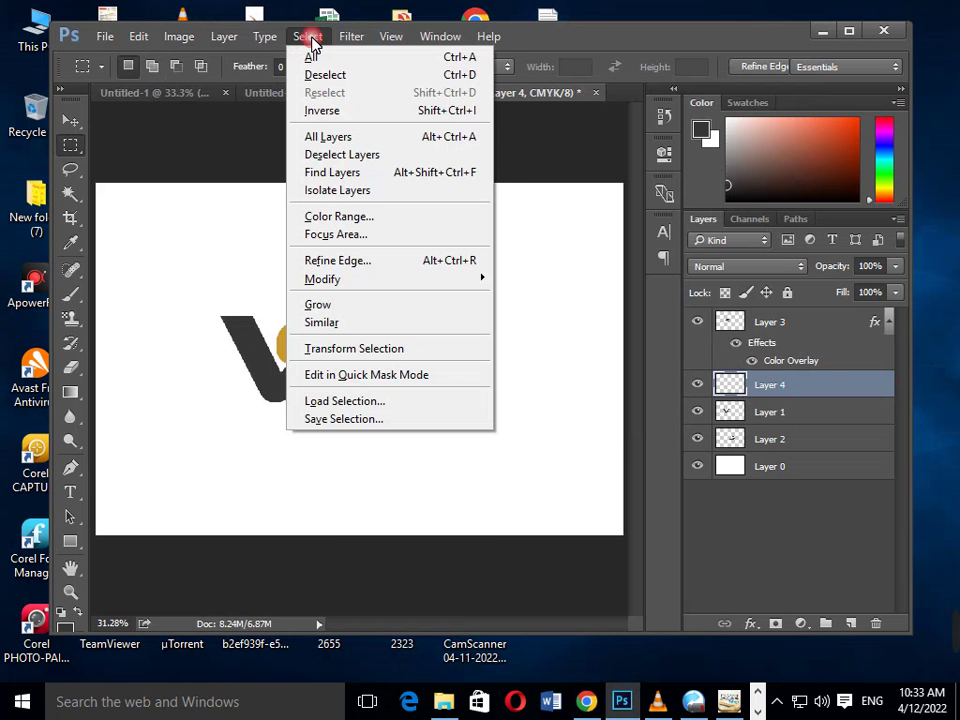
mouse_move(323, 279)
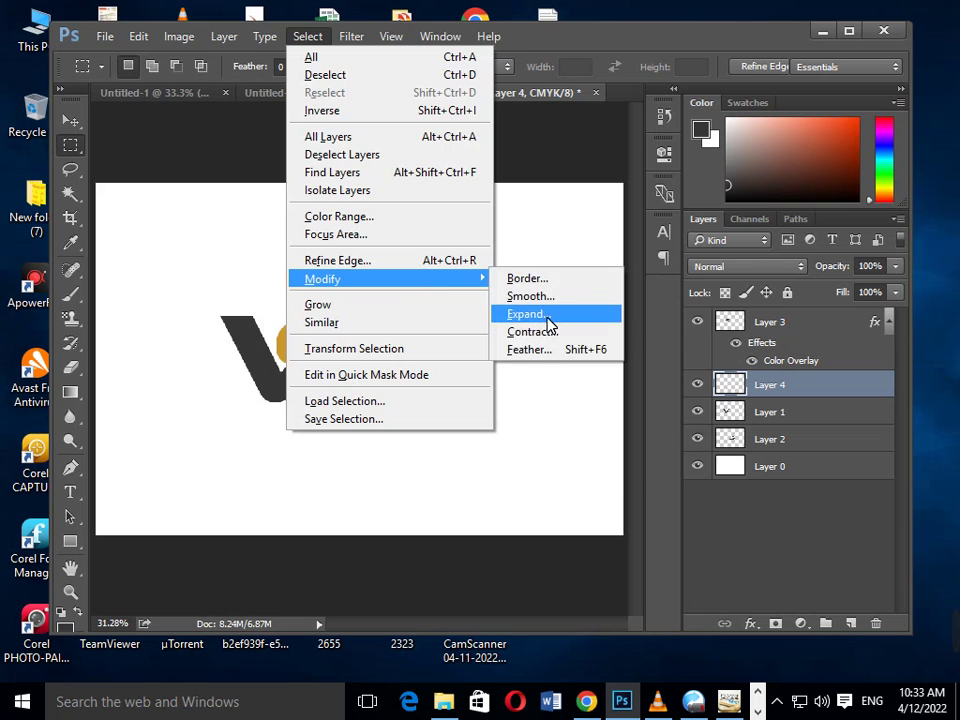
click(546, 318)
click(657, 449)
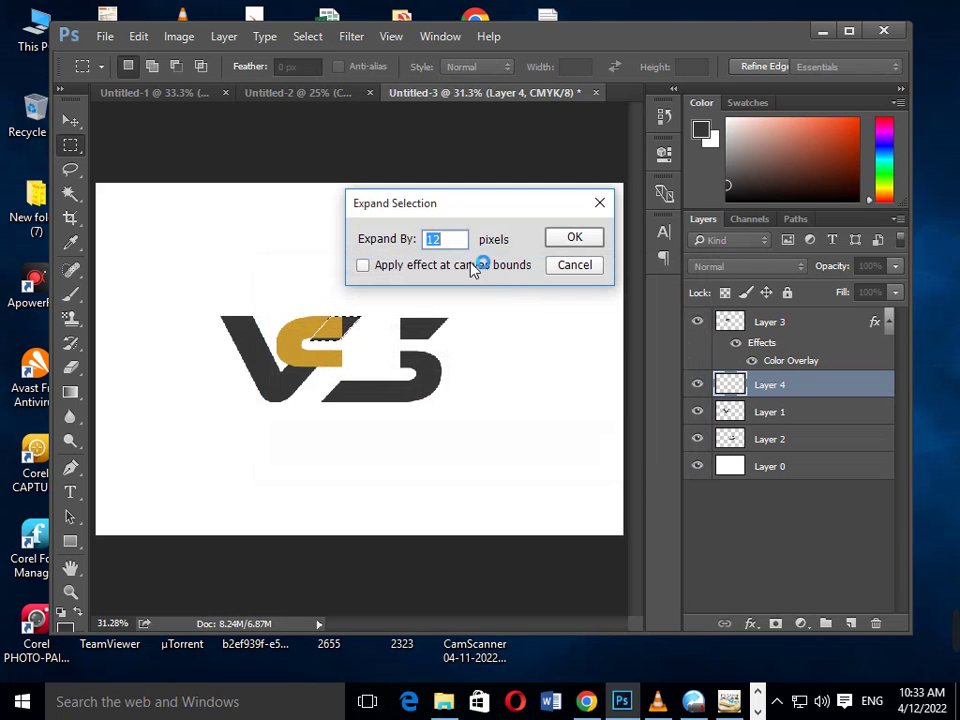
click(566, 245)
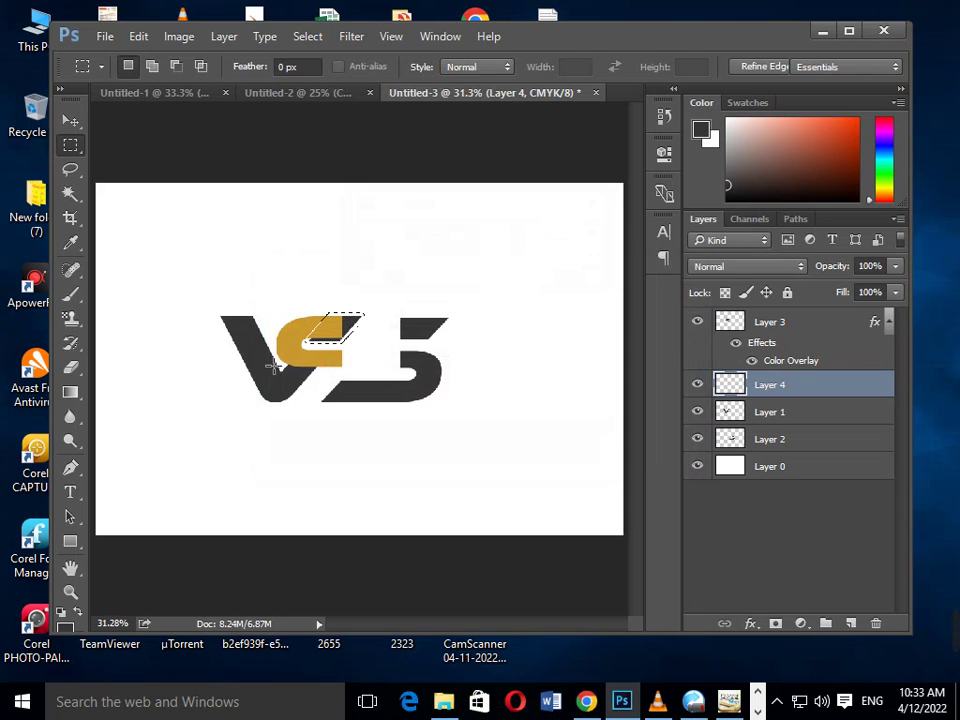
Step: Try moving the selection, delete Layer 3 then undo, and reload the parallelogram selection
click(68, 126)
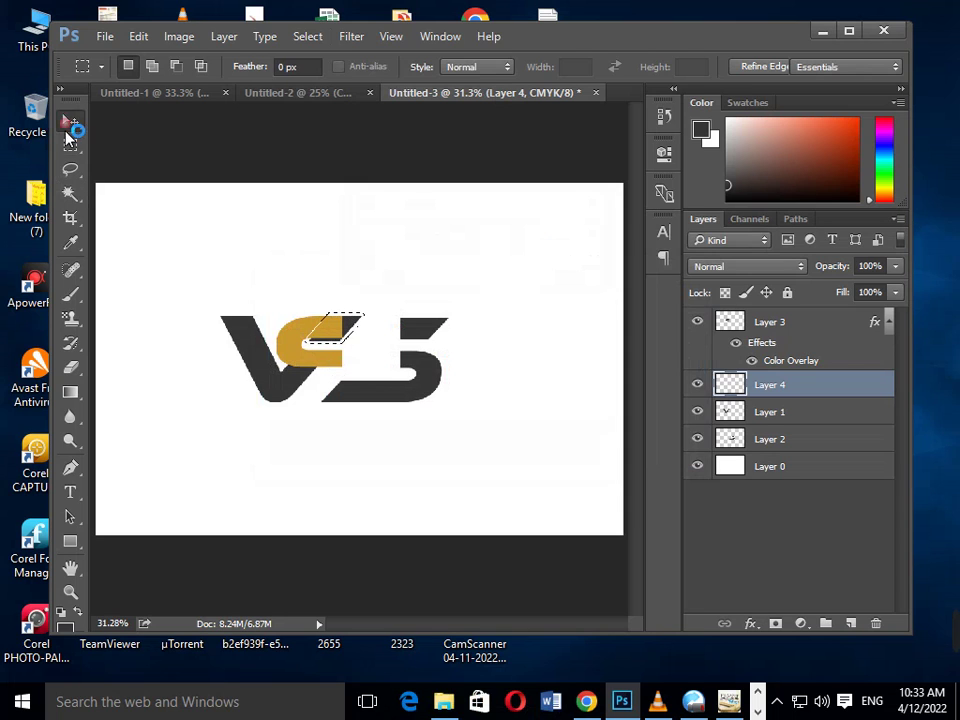
click(333, 340)
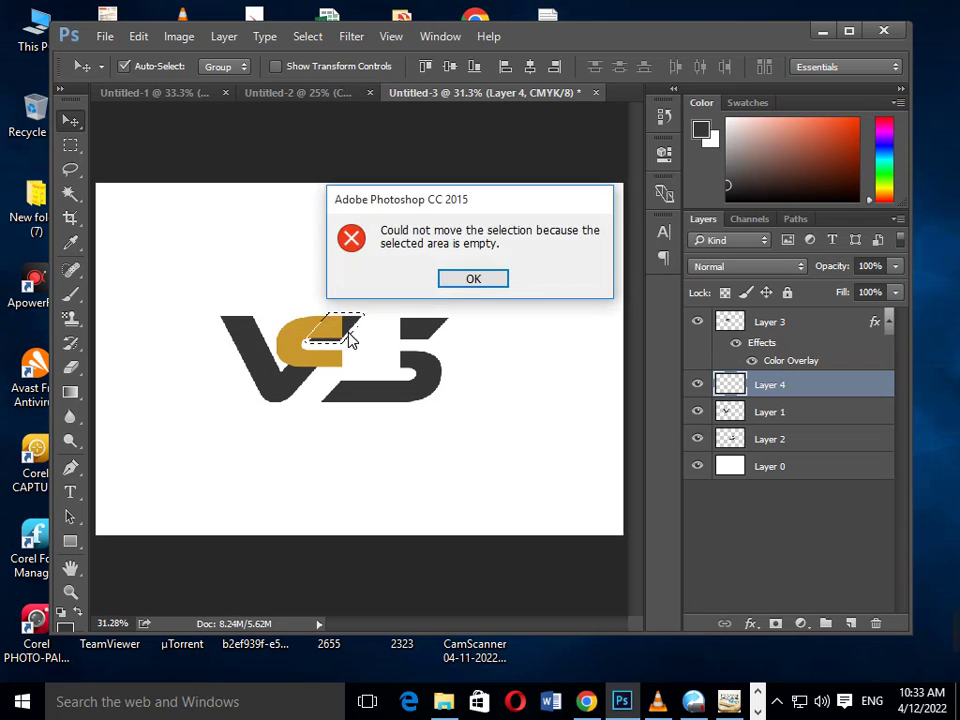
click(495, 280)
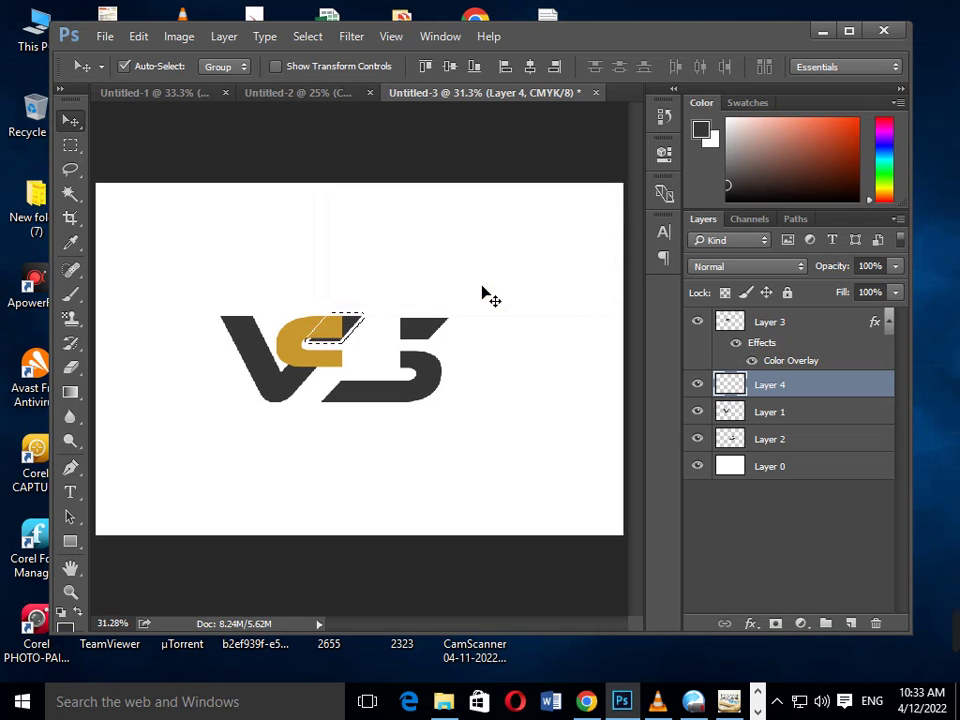
click(338, 344)
key(Delete)
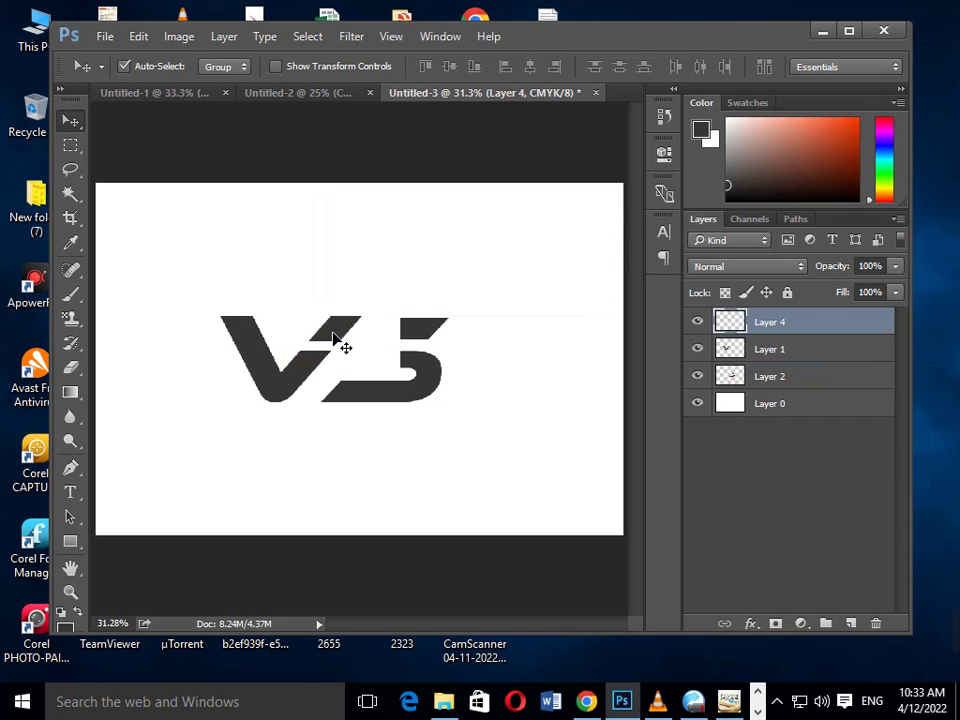
key(ctrl+z)
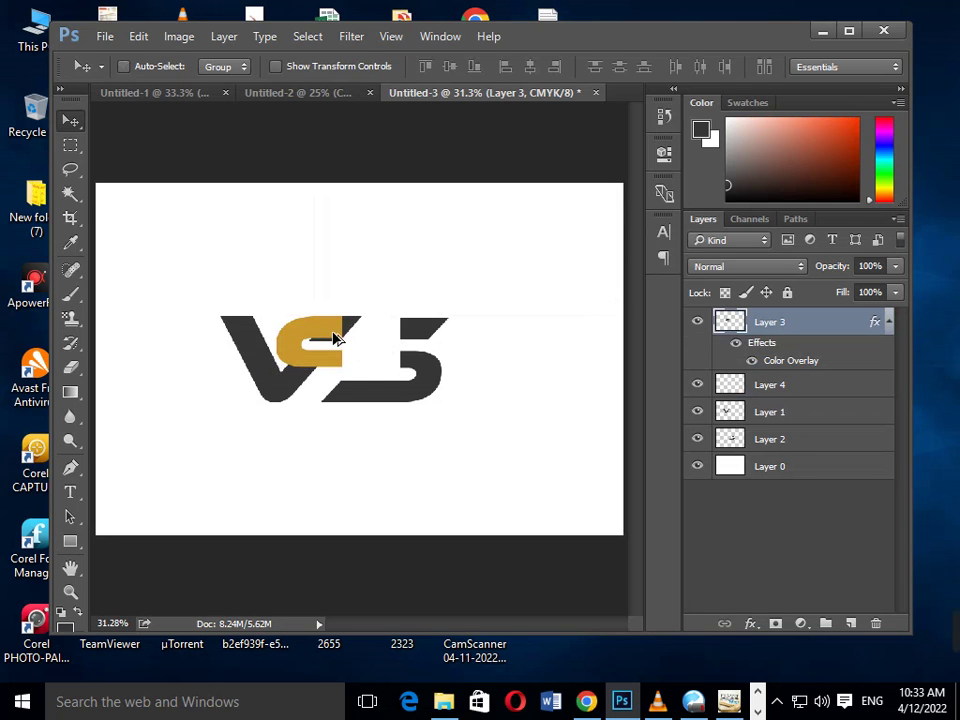
key(ctrl+z)
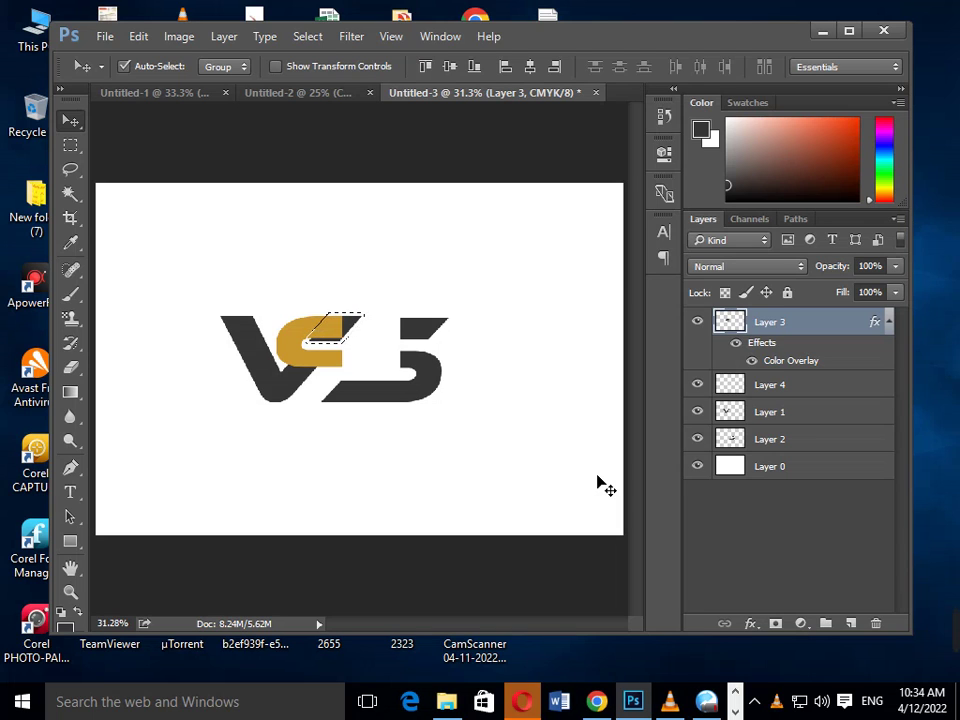
click(699, 323)
click(699, 323)
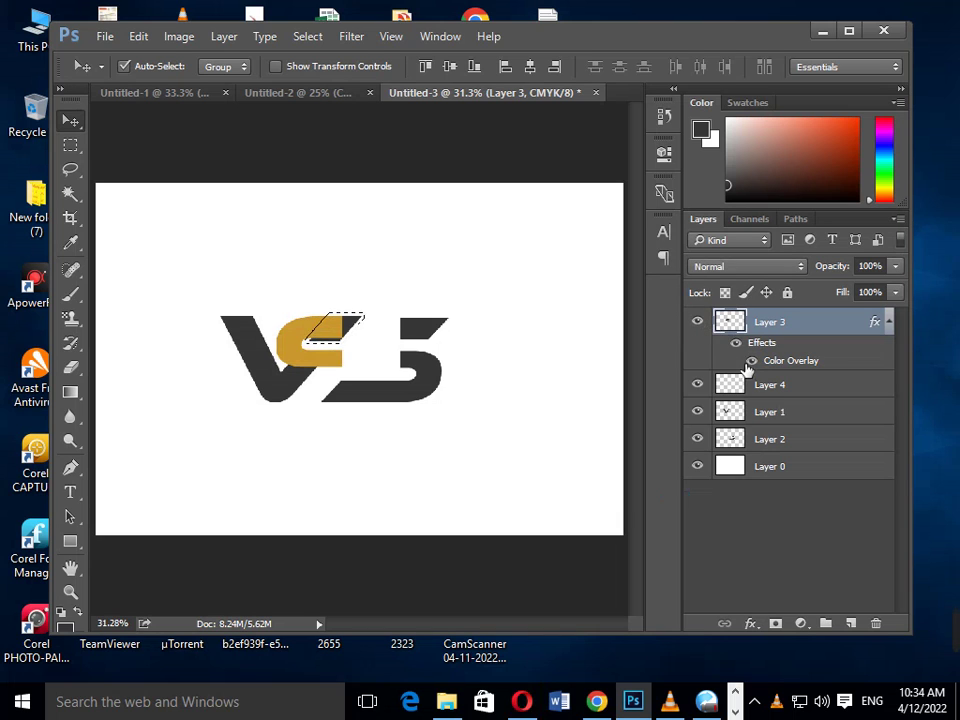
click(697, 384)
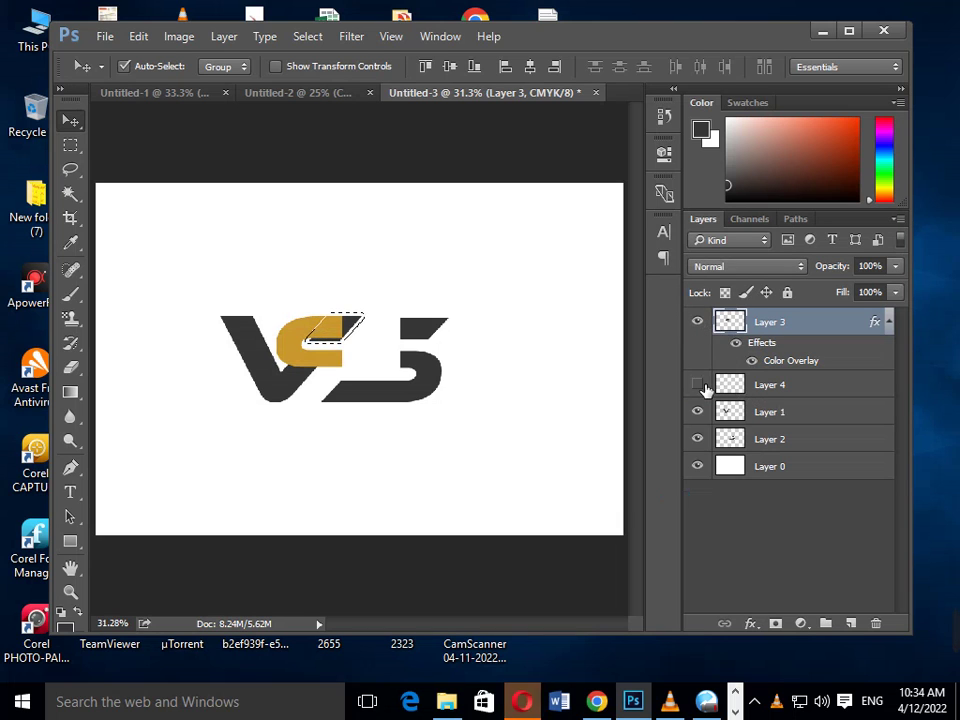
click(793, 392)
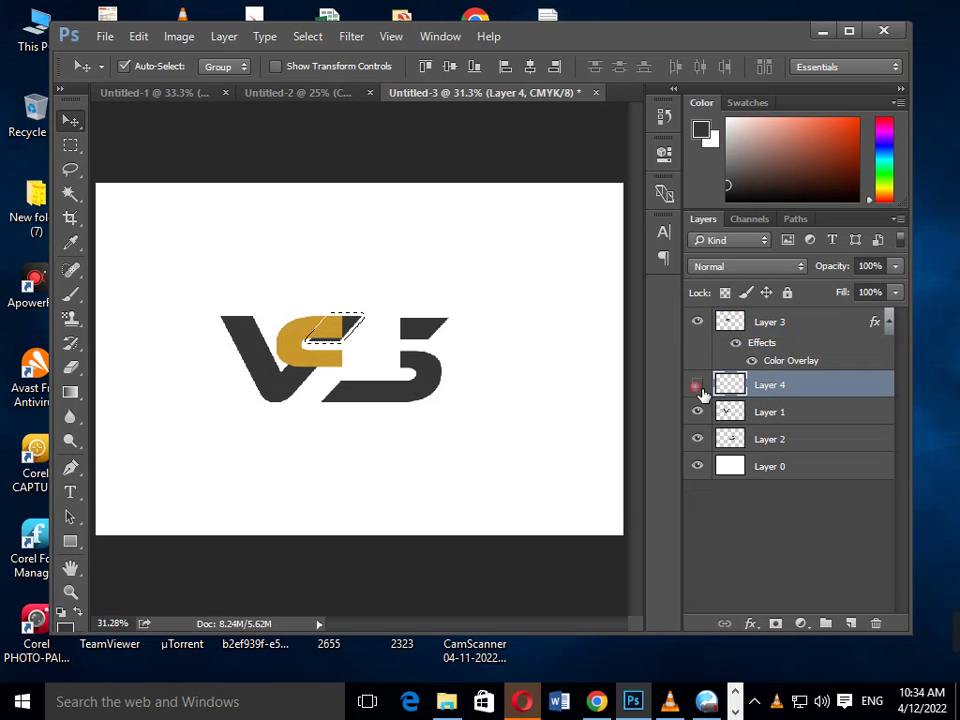
click(697, 385)
click(697, 411)
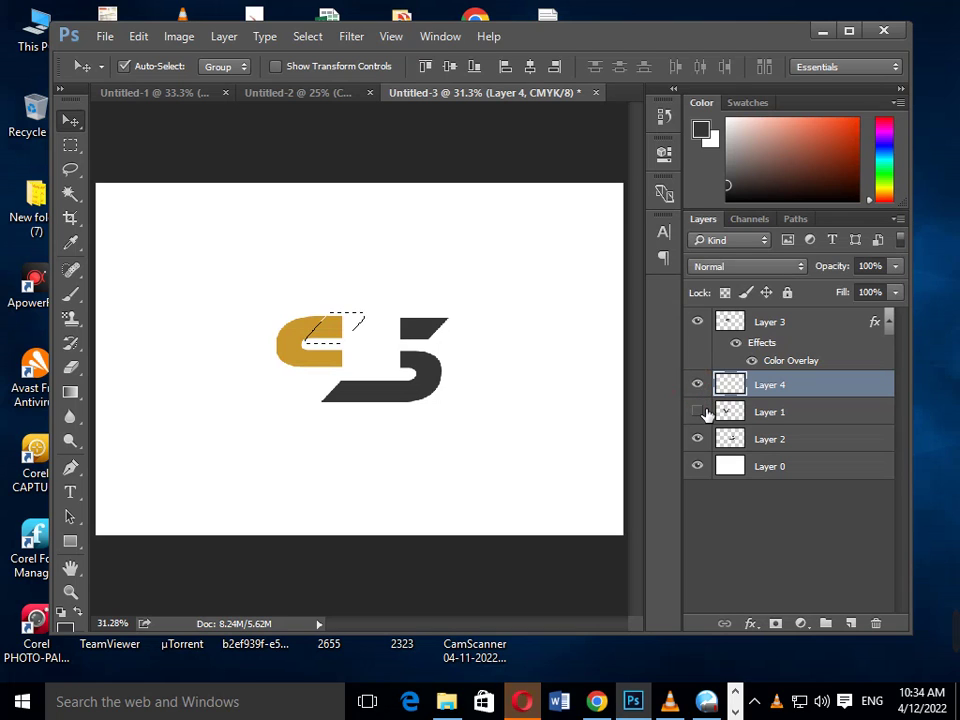
click(697, 411)
click(778, 418)
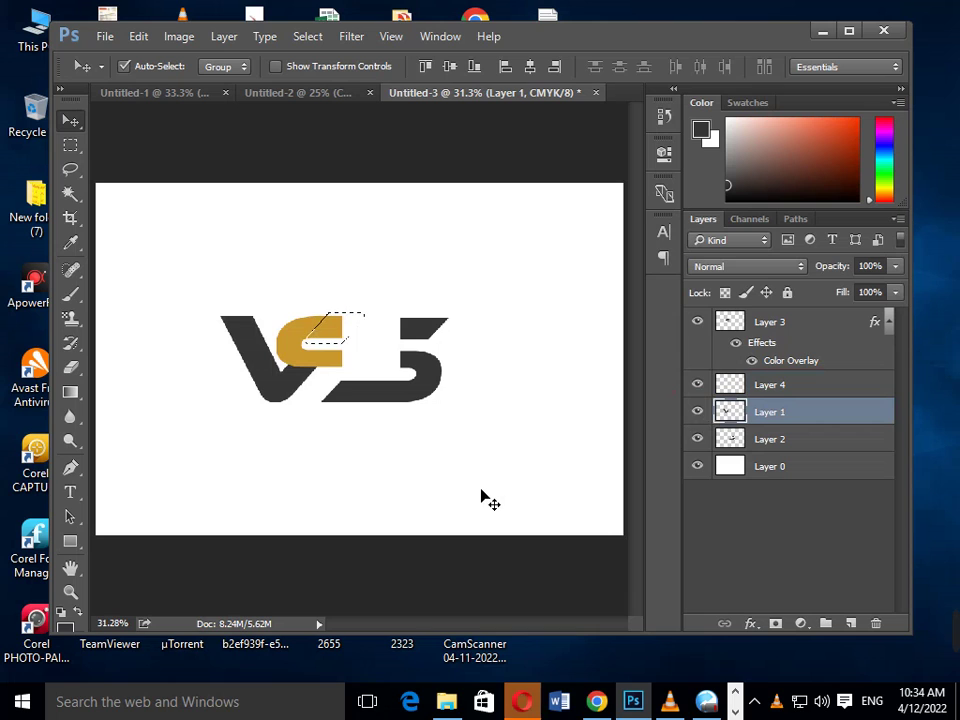
key(ctrl)
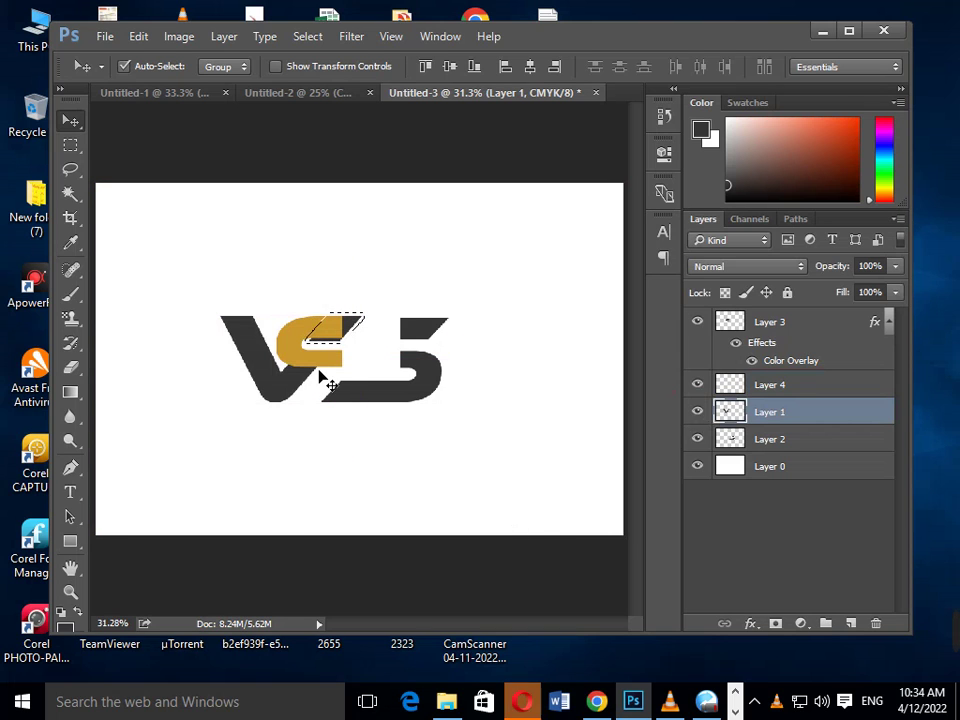
Step: Fill the selected parallelogram with the dark foreground colour and make Layer 0 active
key(alt+BackSpace)
click(283, 195)
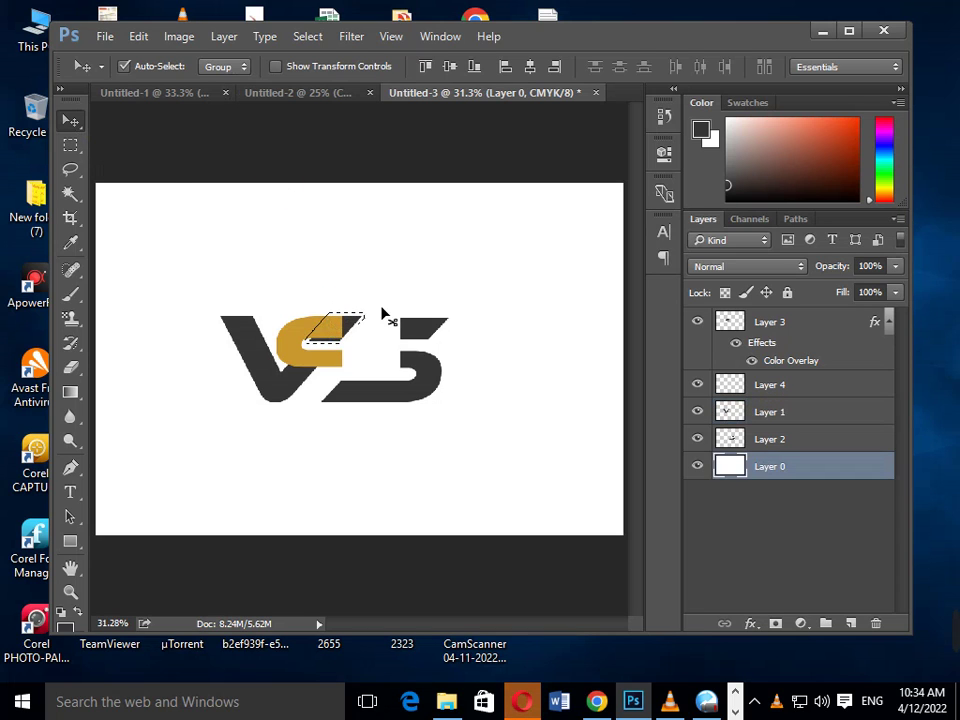
click(343, 332)
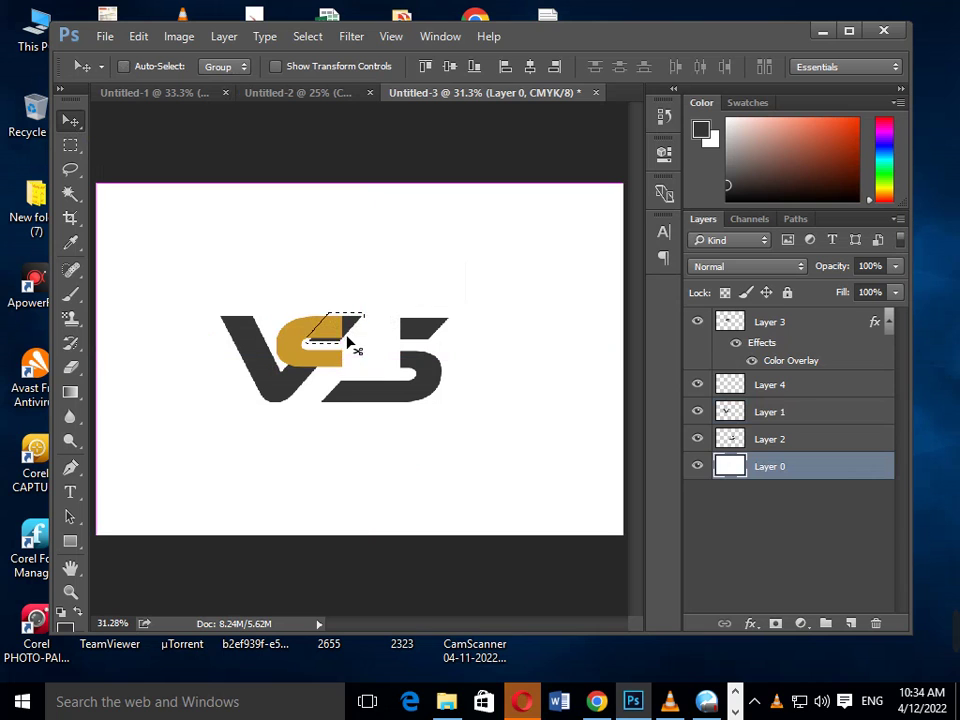
drag(348, 342, 337, 335)
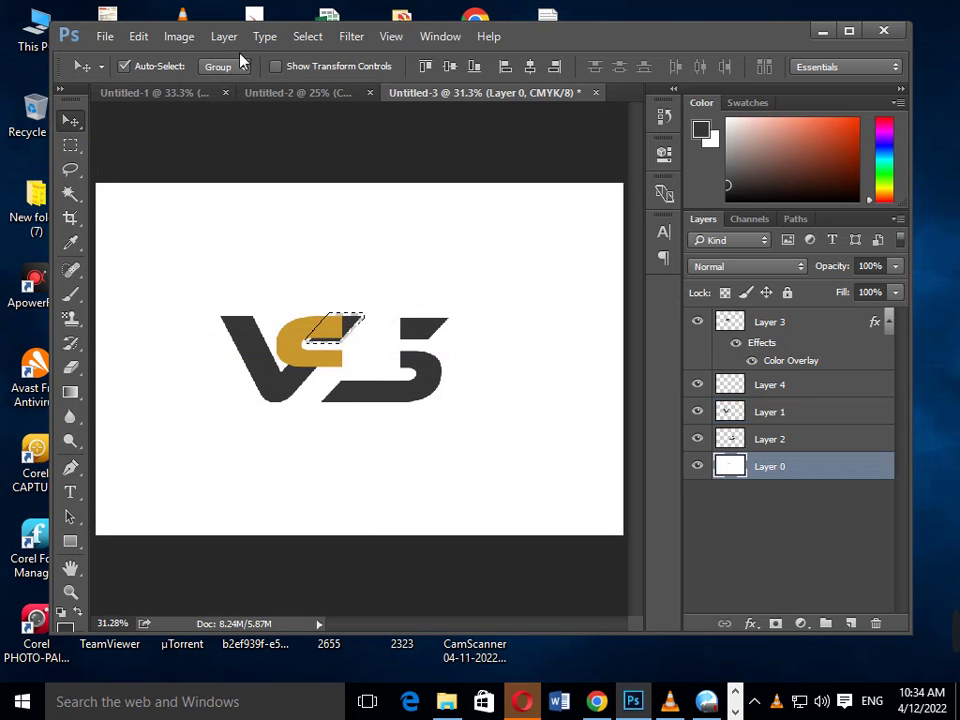
Step: Expand the selection by 12 pixels and return to Layer 0 via Layer 3
click(180, 40)
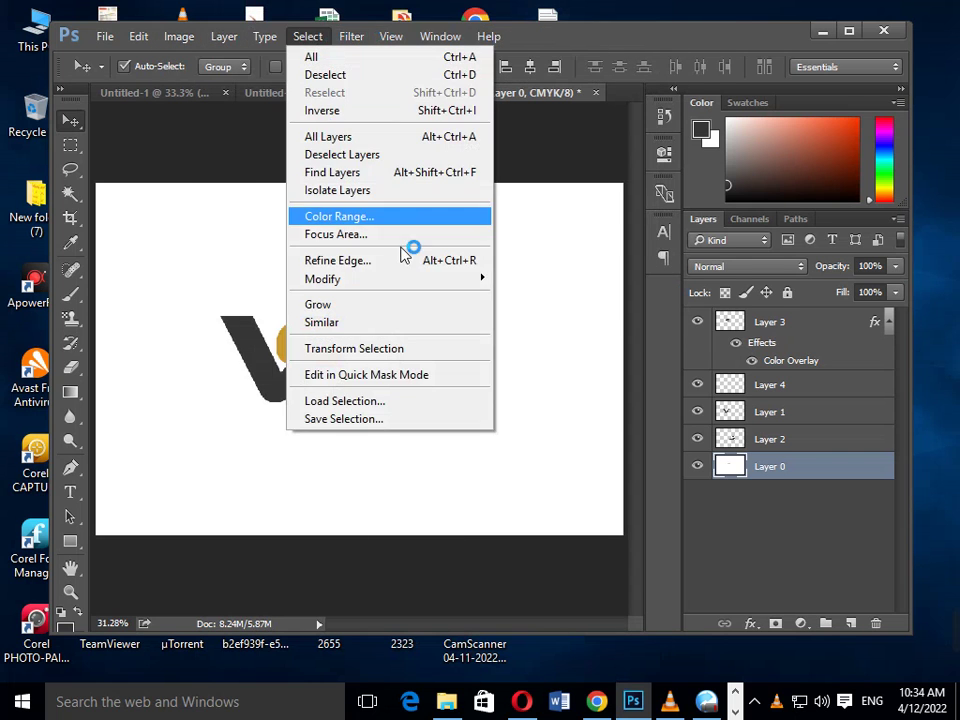
click(536, 318)
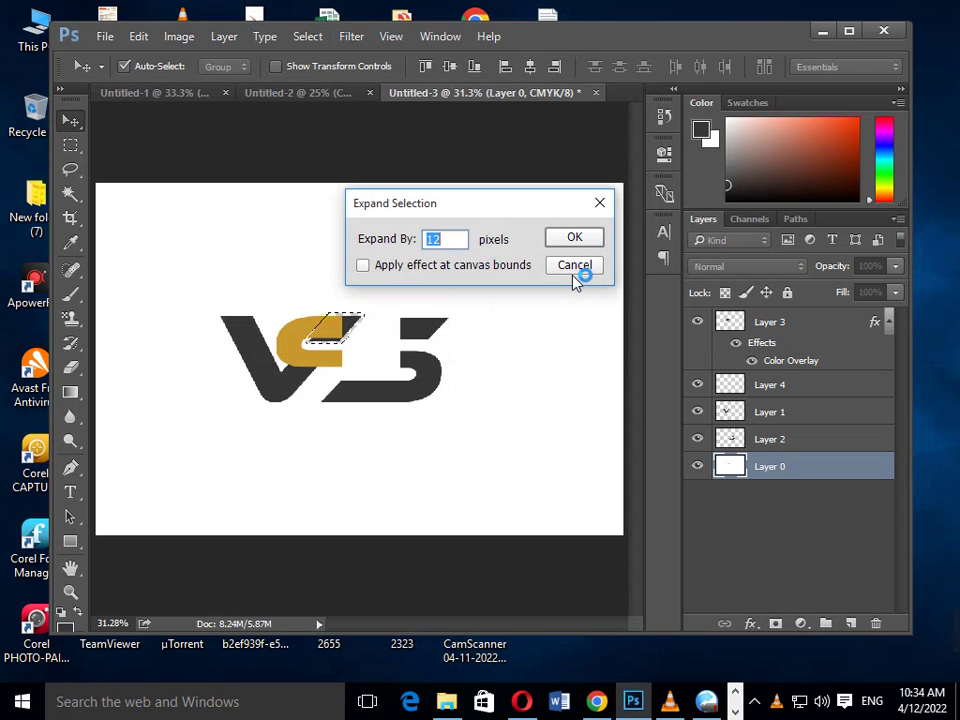
click(572, 240)
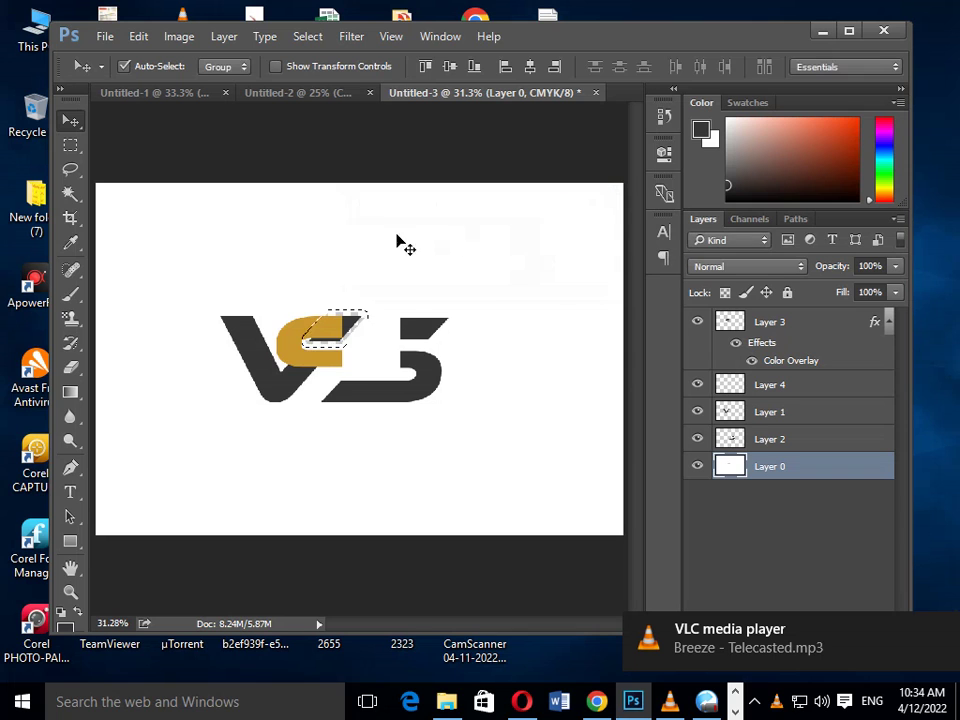
click(265, 36)
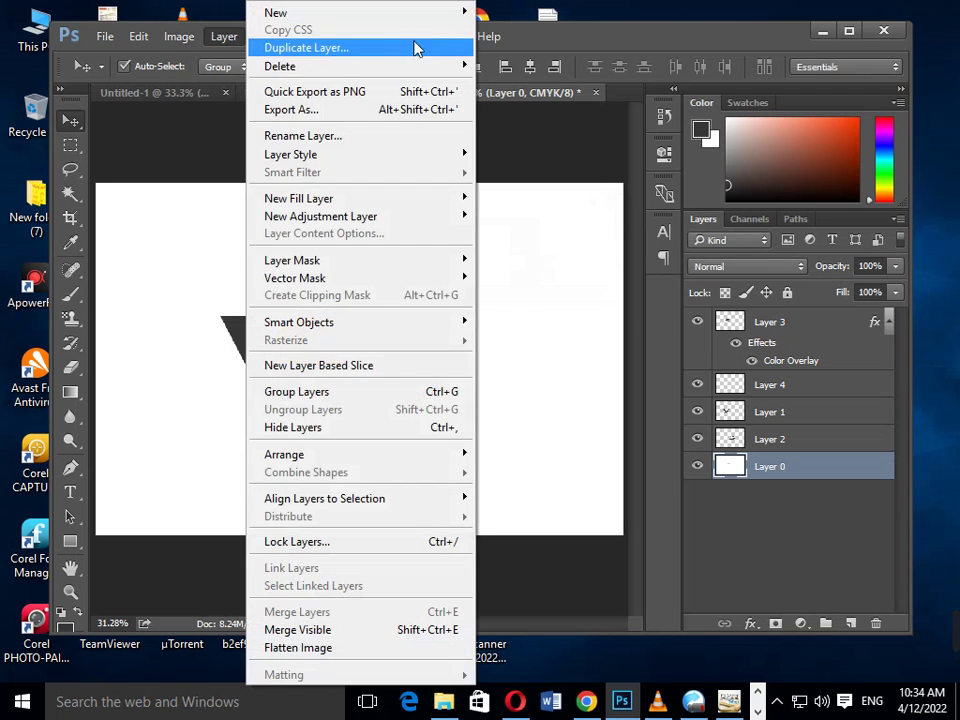
click(306, 36)
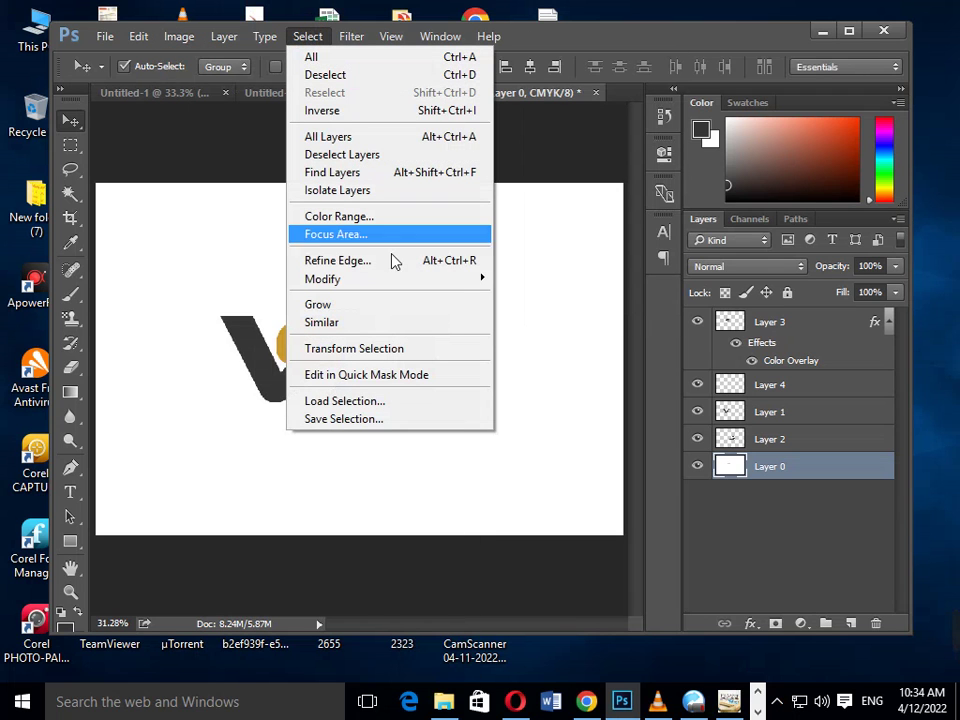
mouse_move(322, 279)
click(591, 125)
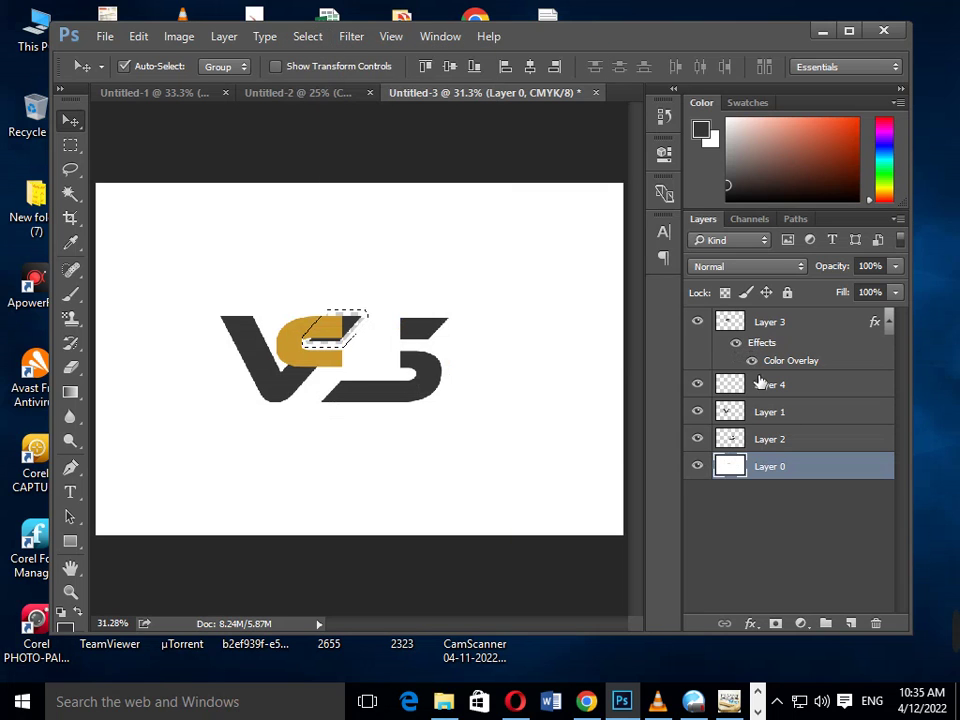
click(762, 325)
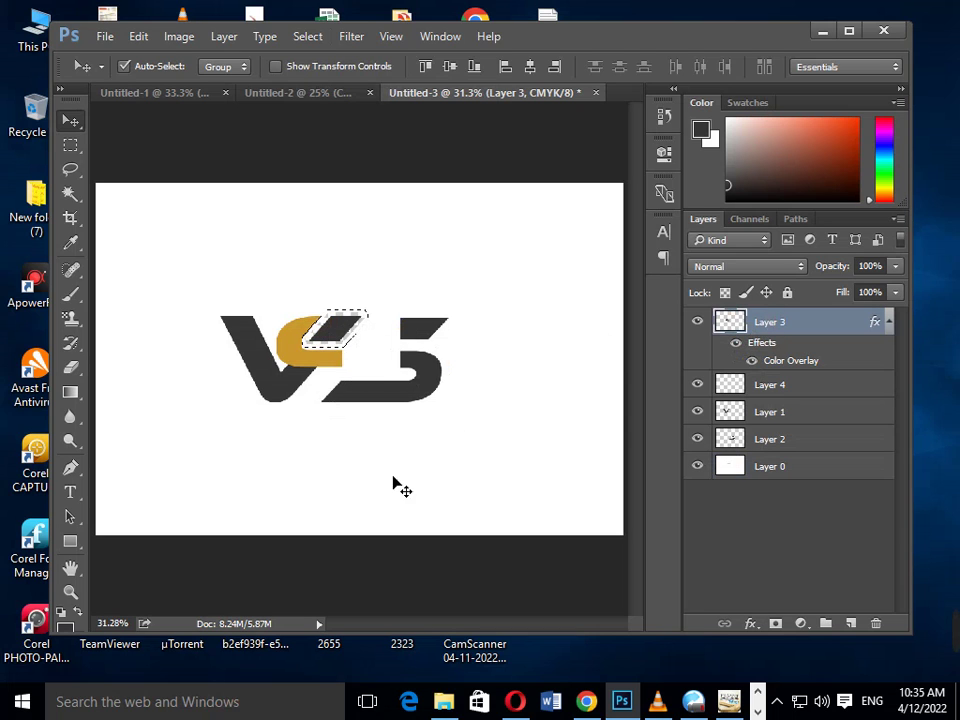
click(256, 241)
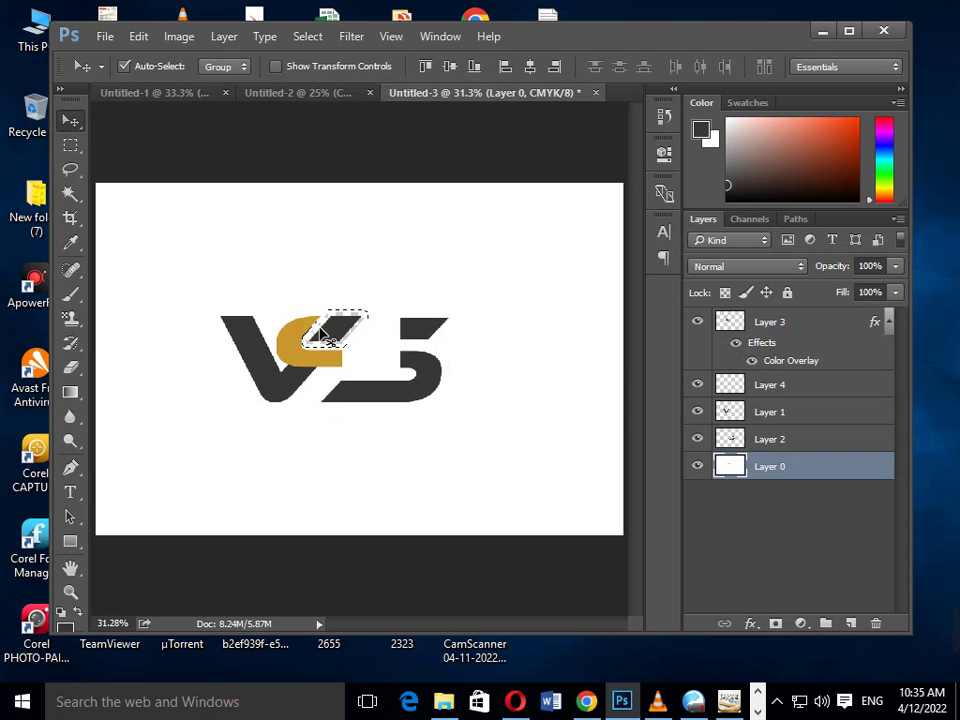
key(ctrl)
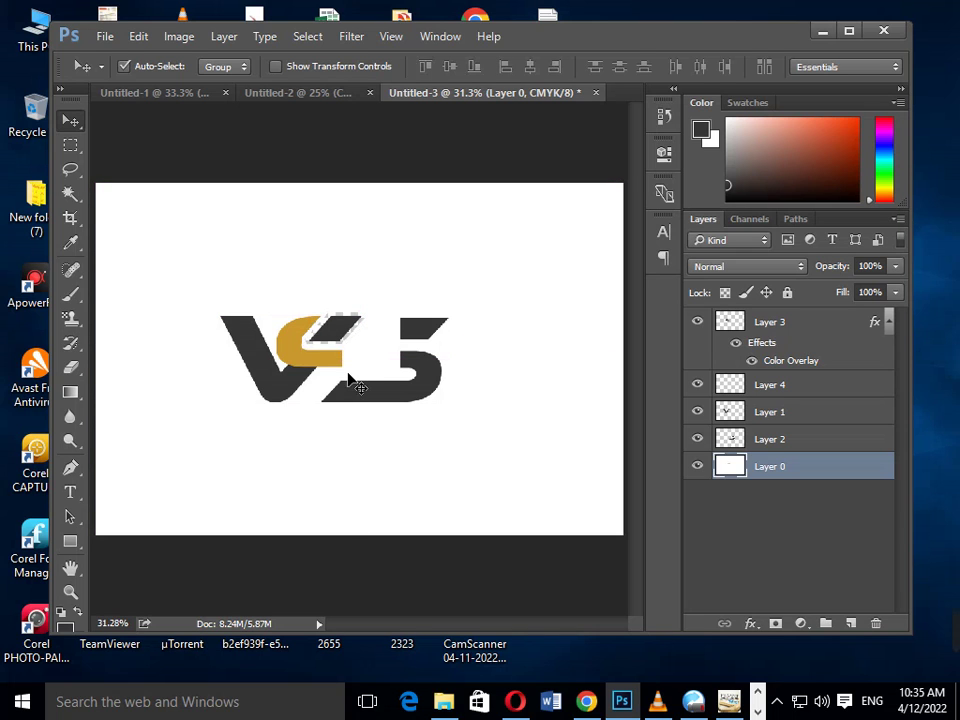
Step: Zoom in, fill the transparent outline on Layer 0 with white, and fit the canvas
key(ctrl+plus)
key(ctrl+plus)
key(ctrl+plus)
key(ctrl+plus)
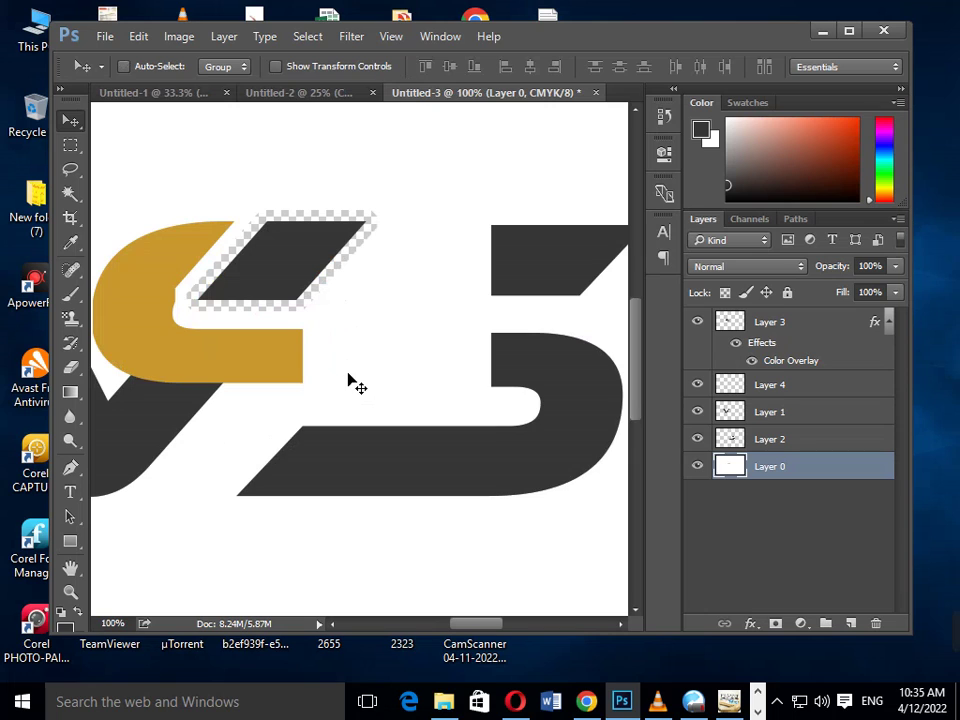
key(ctrl+z)
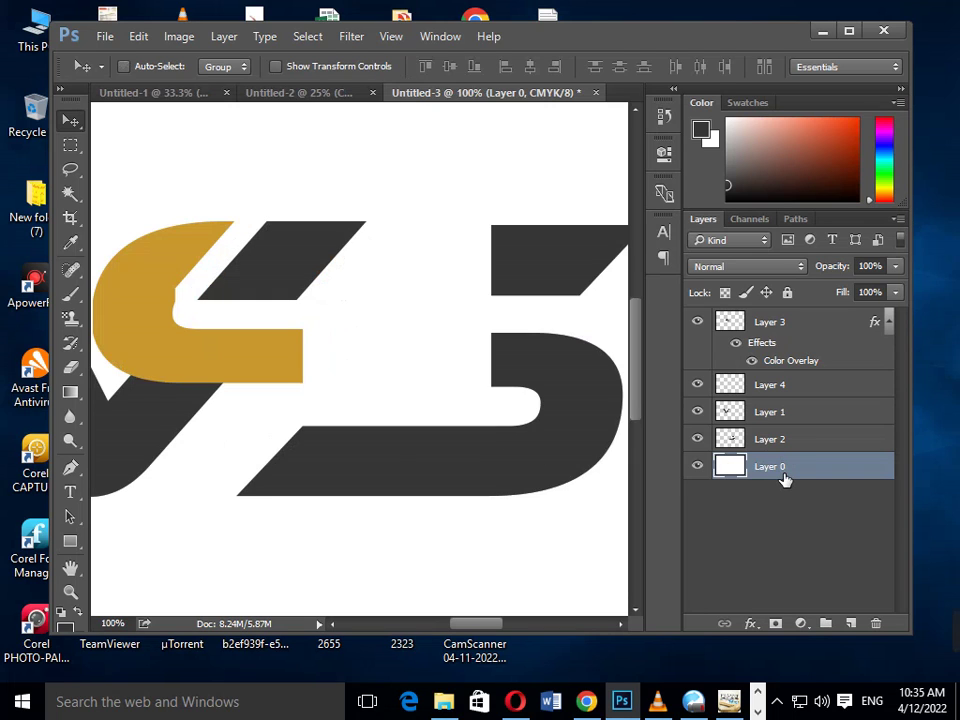
key(ctrl+0)
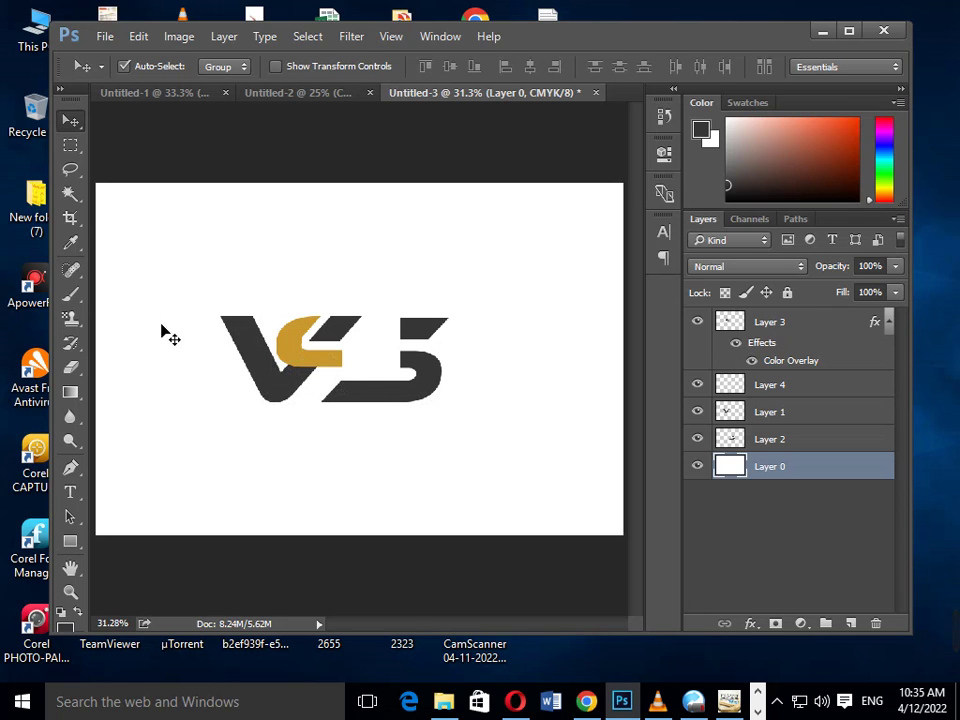
Step: Marquee the gold bar, zoom in twice to 66.7%, and make Layer 1 active
click(70, 145)
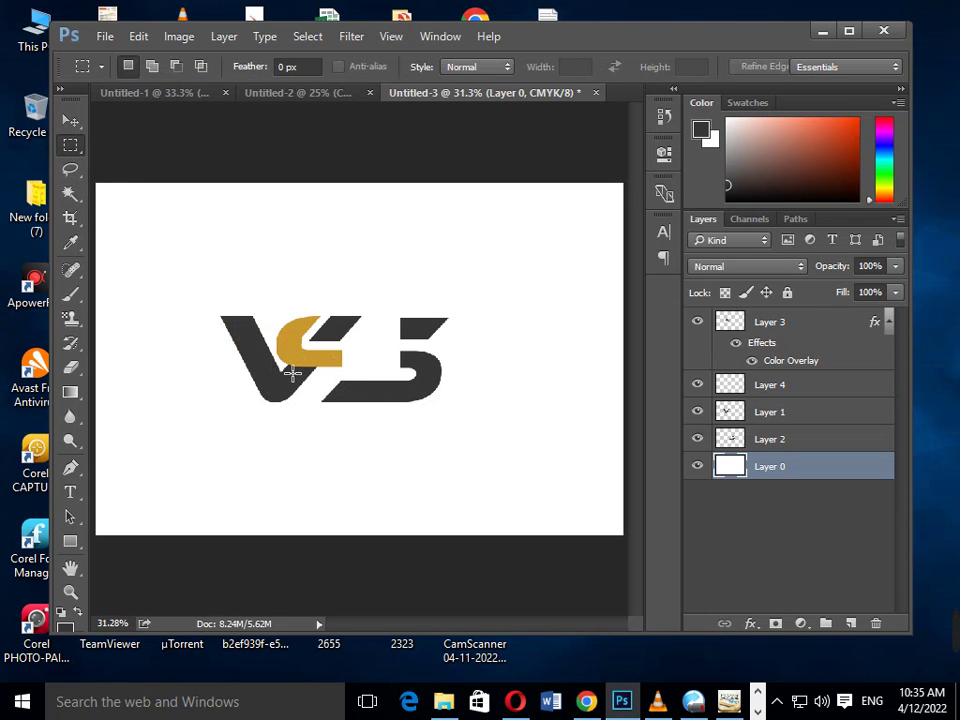
mouse_move(281, 367)
mouse_down()
mouse_move(349, 348)
mouse_move(356, 355)
mouse_up()
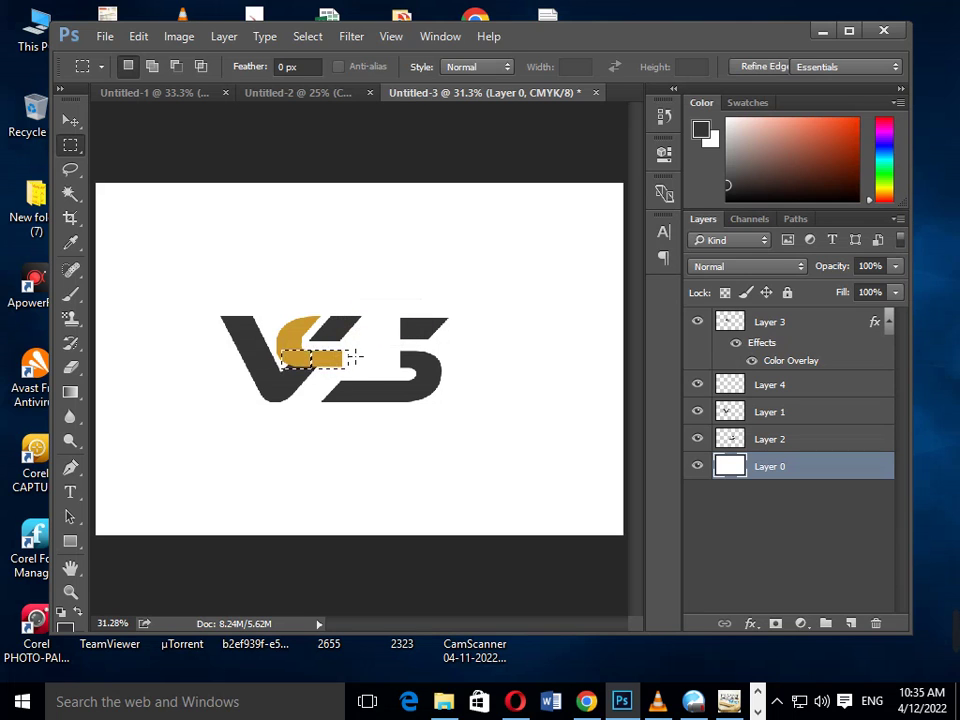
key(ctrl+plus)
key(ctrl+plus)
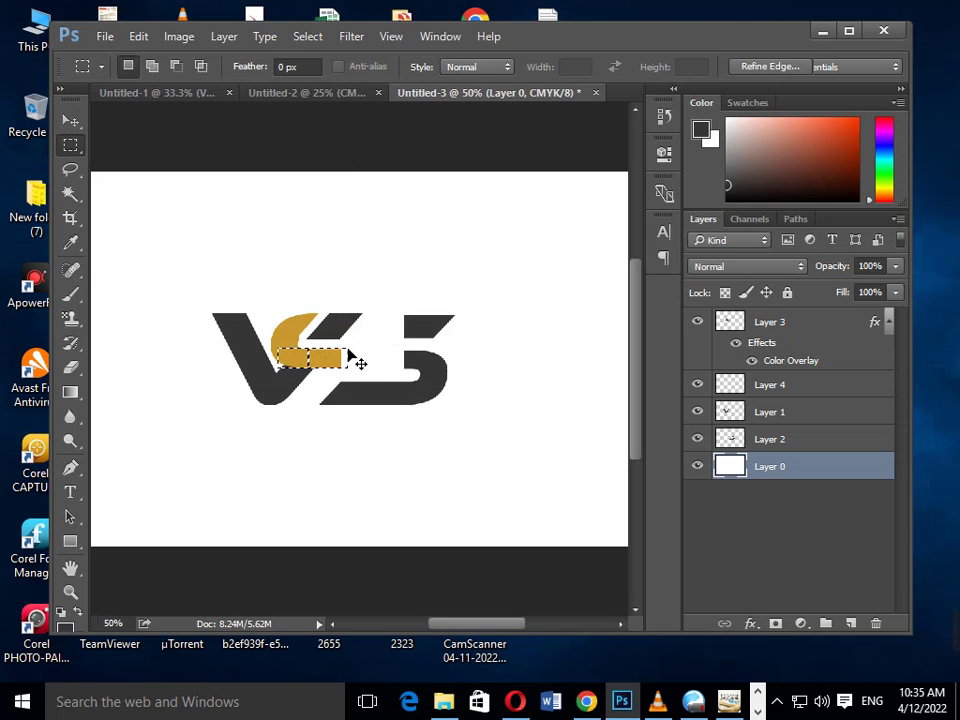
key(ctrl+plus)
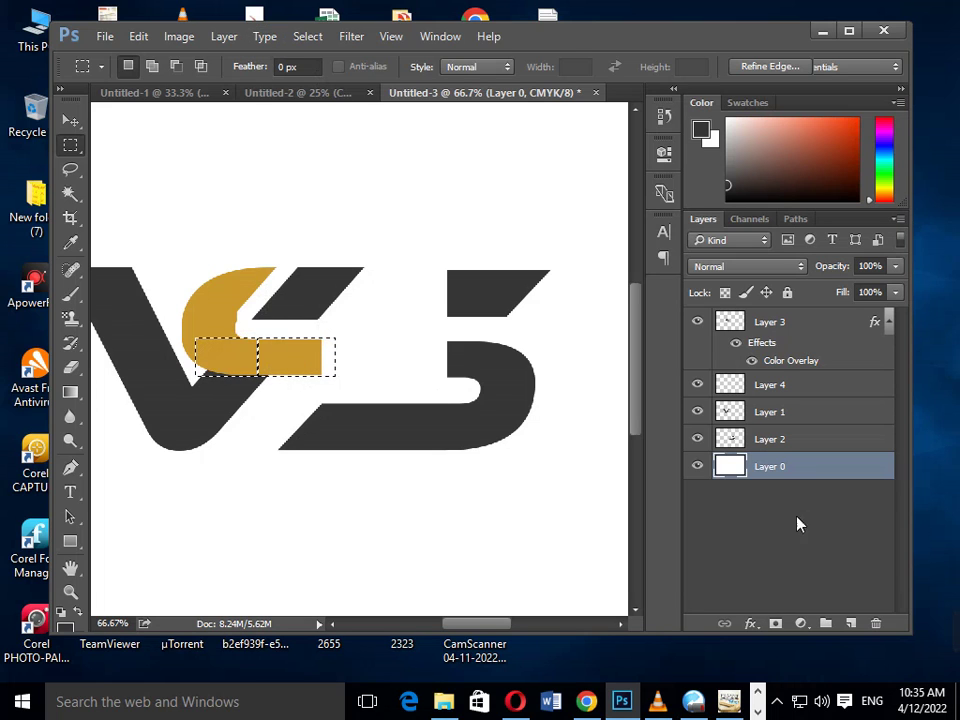
click(783, 417)
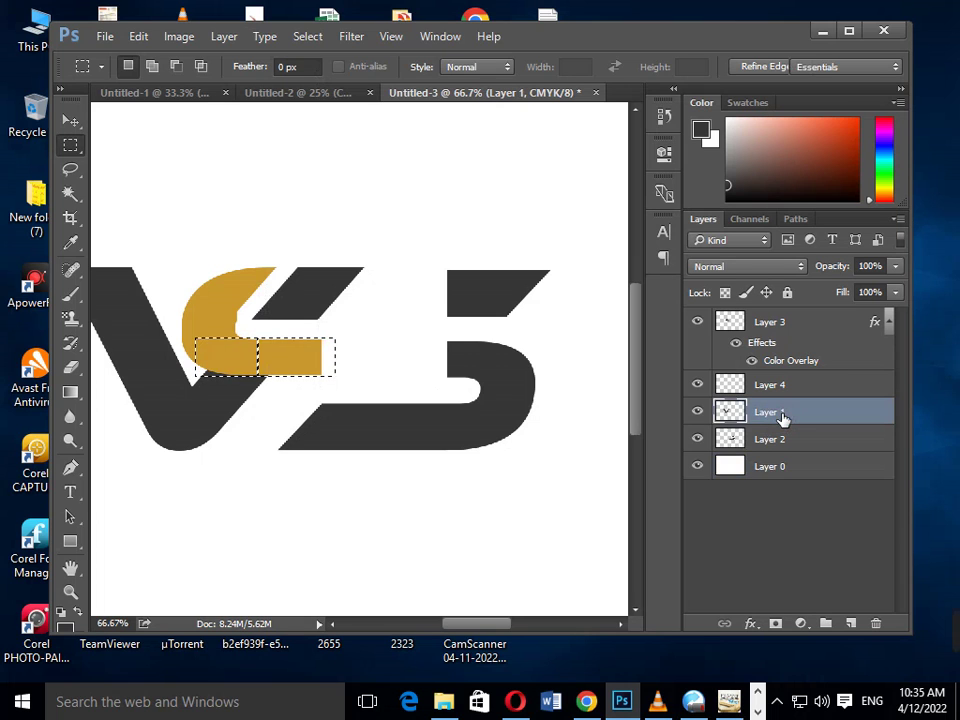
Step: Copy the selected V strip onto a new Layer 5 and check its contents
key(ctrl+j)
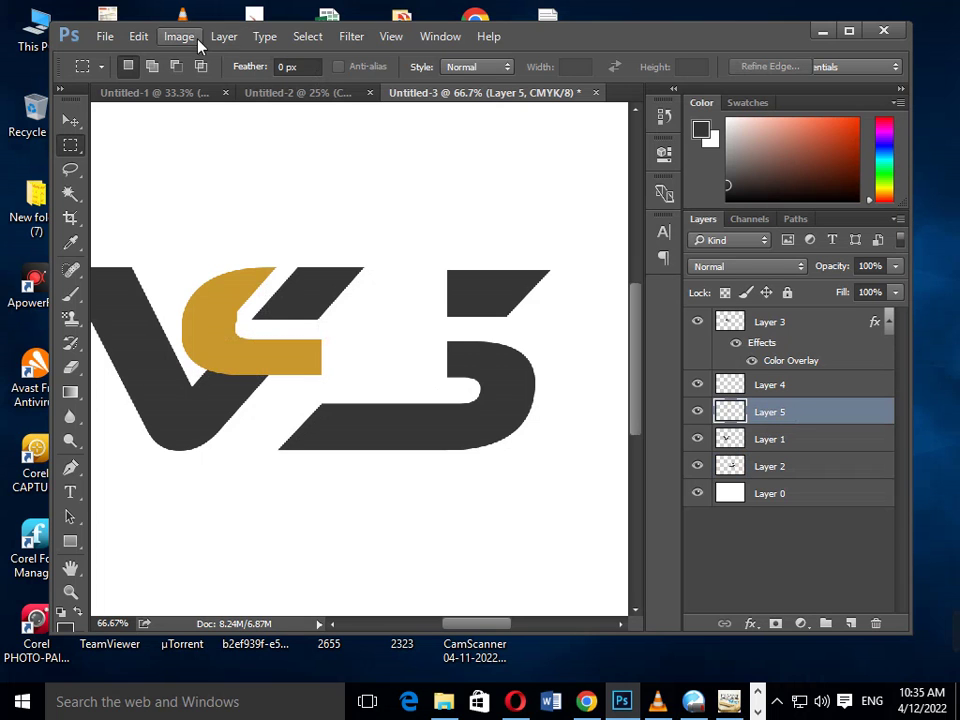
click(307, 36)
mouse_move(264, 36)
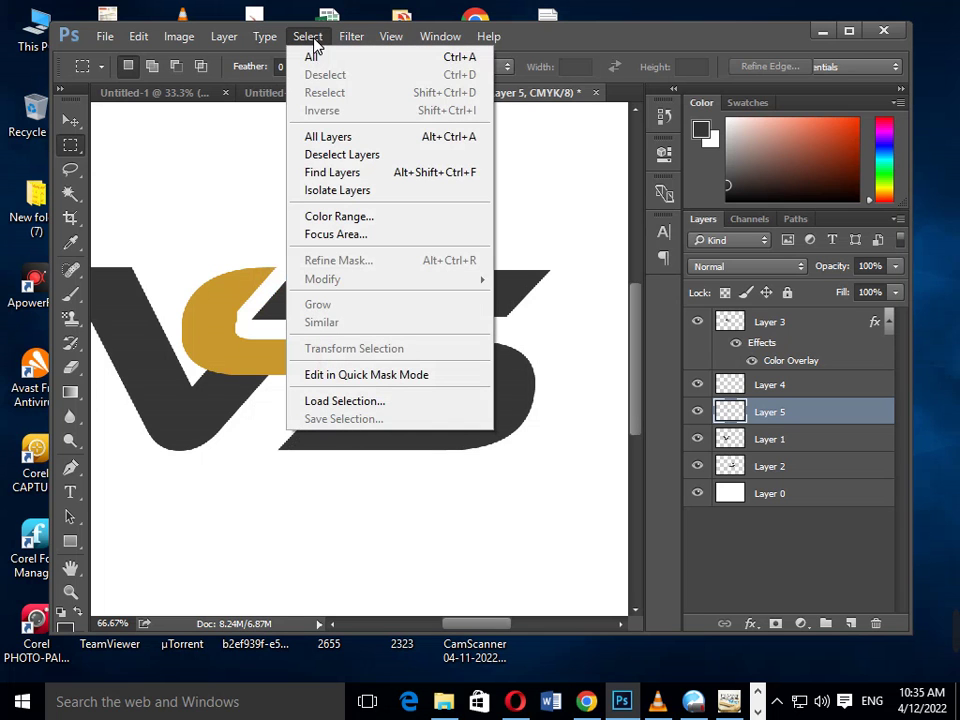
click(534, 242)
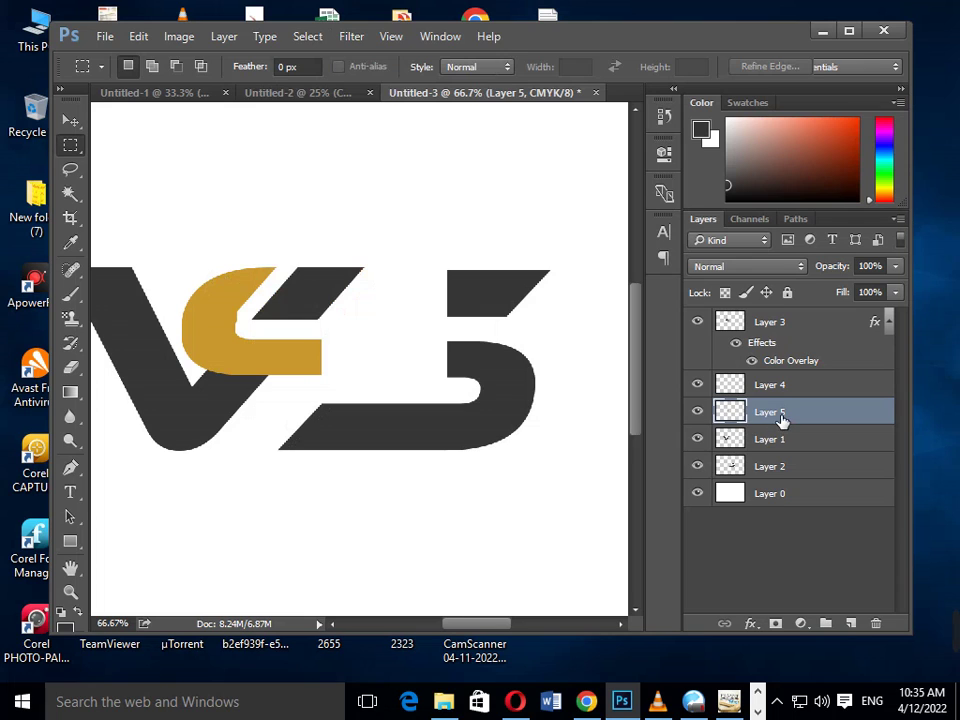
key(ctrl+t)
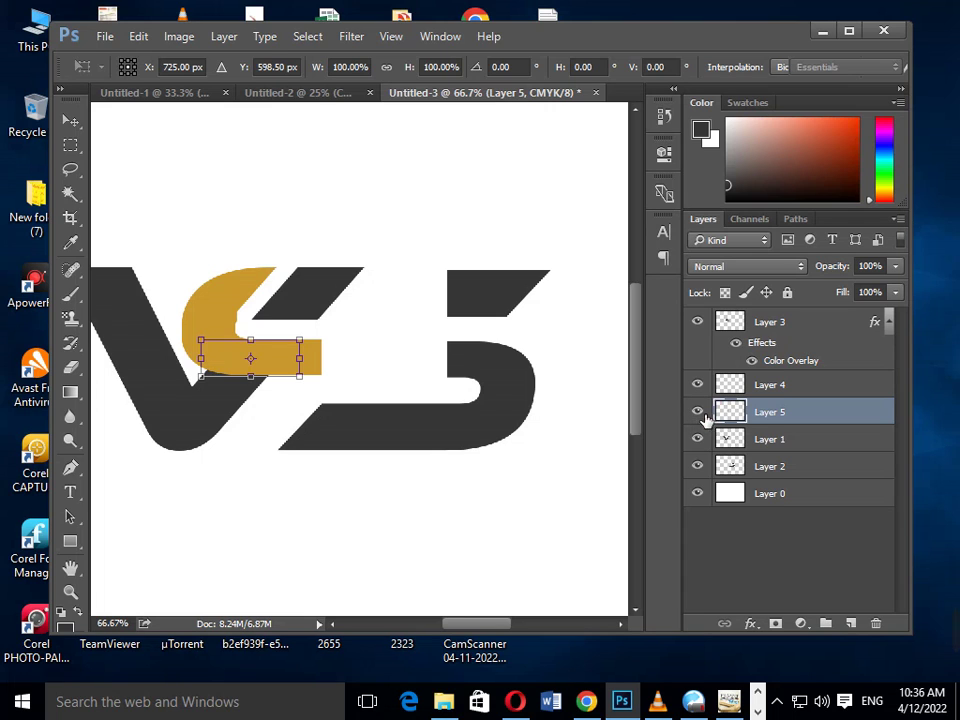
key(Return)
key(m)
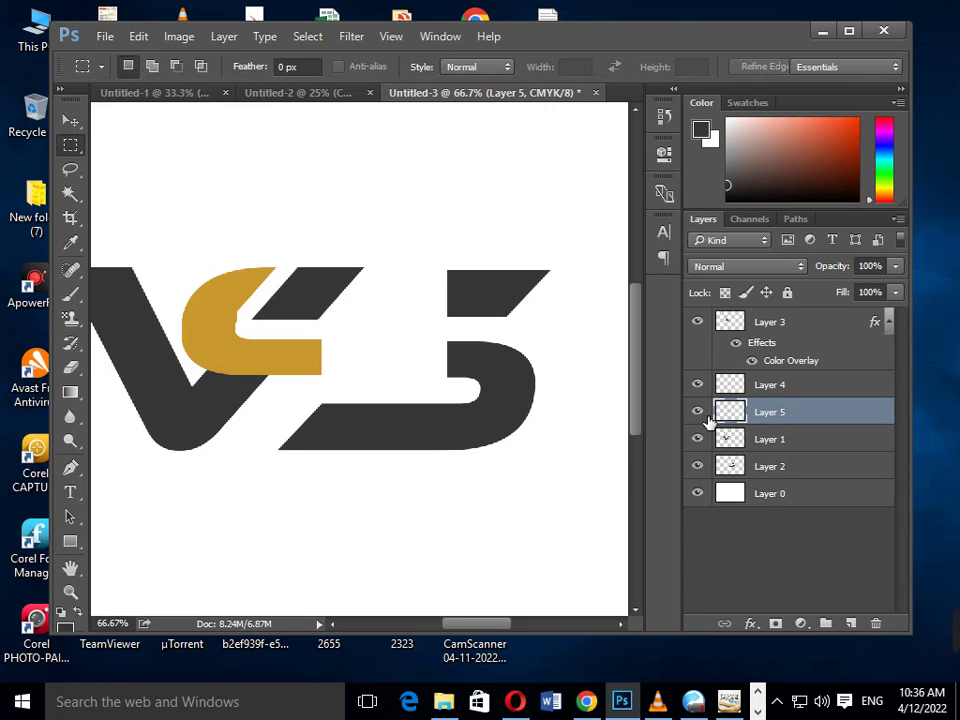
click(700, 412)
click(699, 412)
Step: Select the V strip under the gold bar on Layer 1 and copy it to Layer 6
click(778, 446)
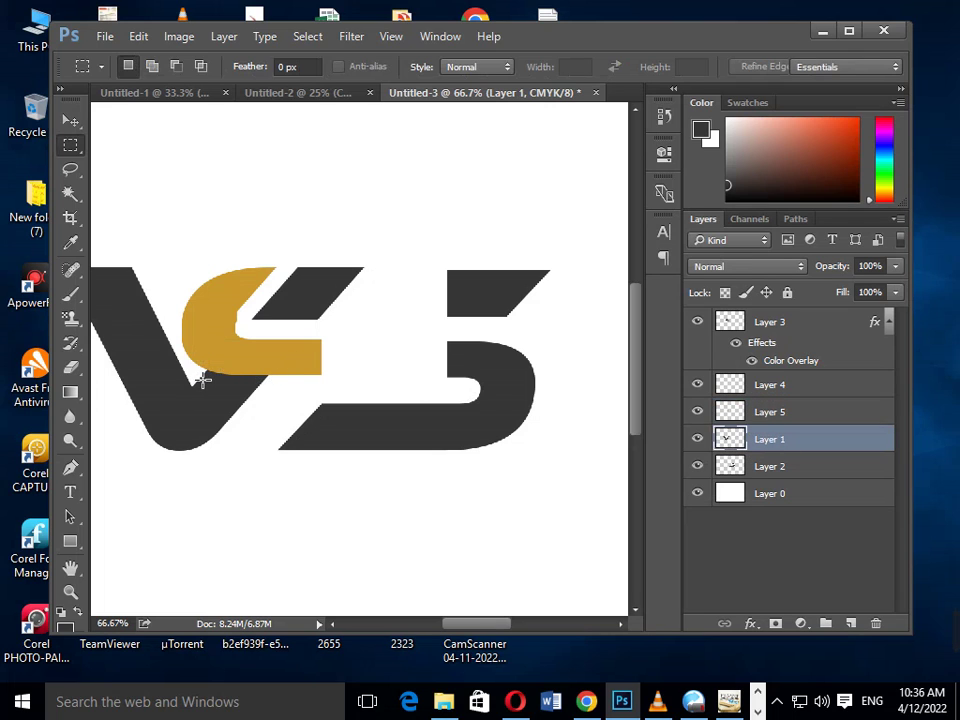
drag(196, 372, 330, 341)
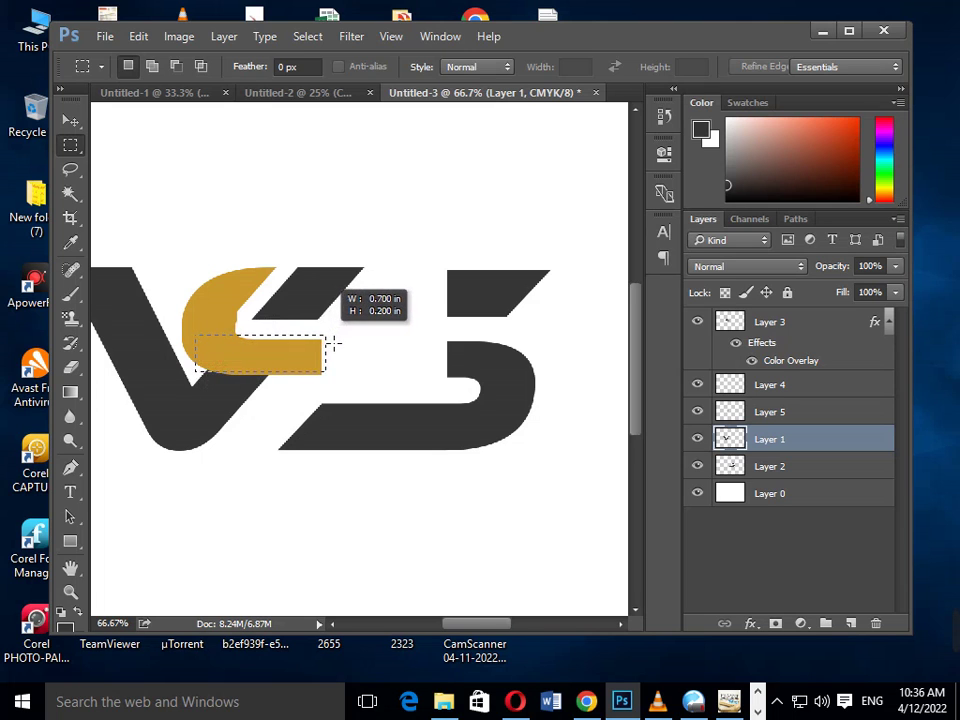
drag(330, 341, 331, 341)
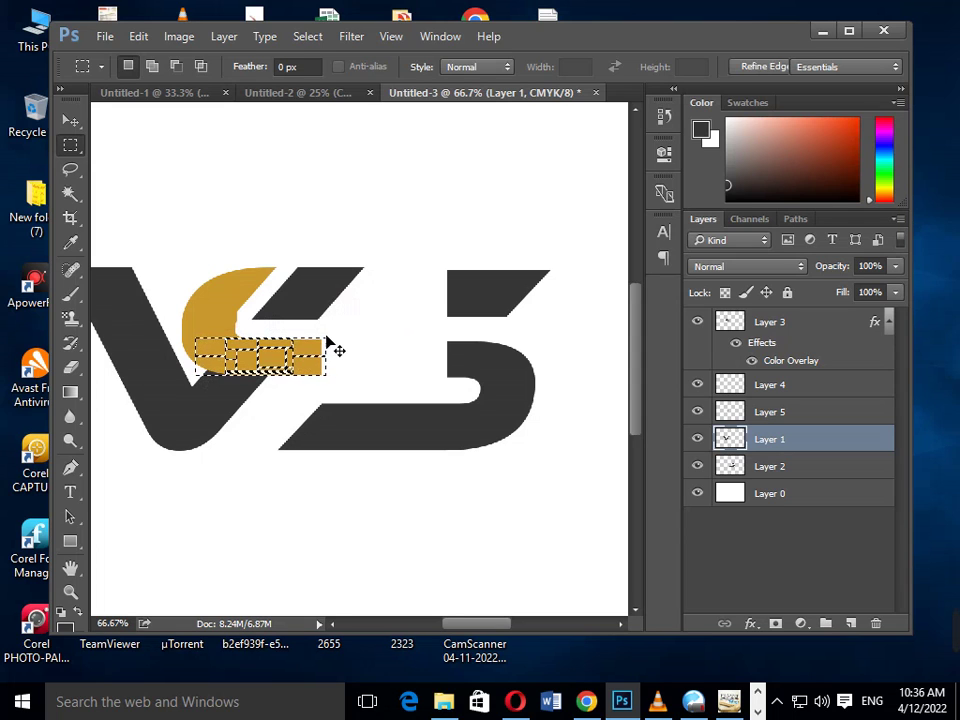
key(ctrl+j)
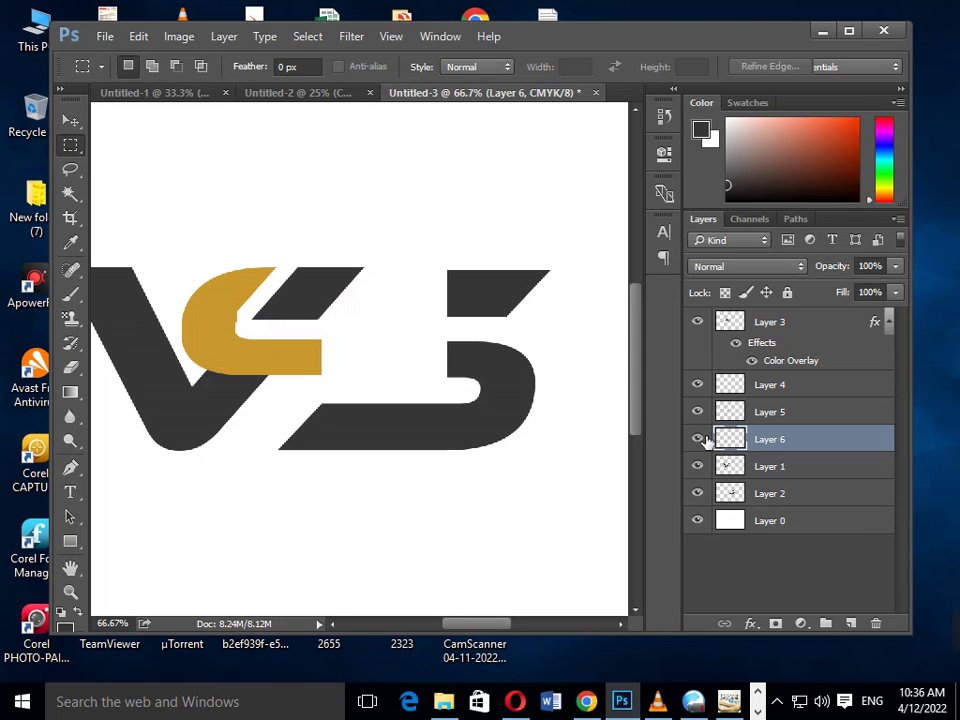
drag(697, 466, 704, 445)
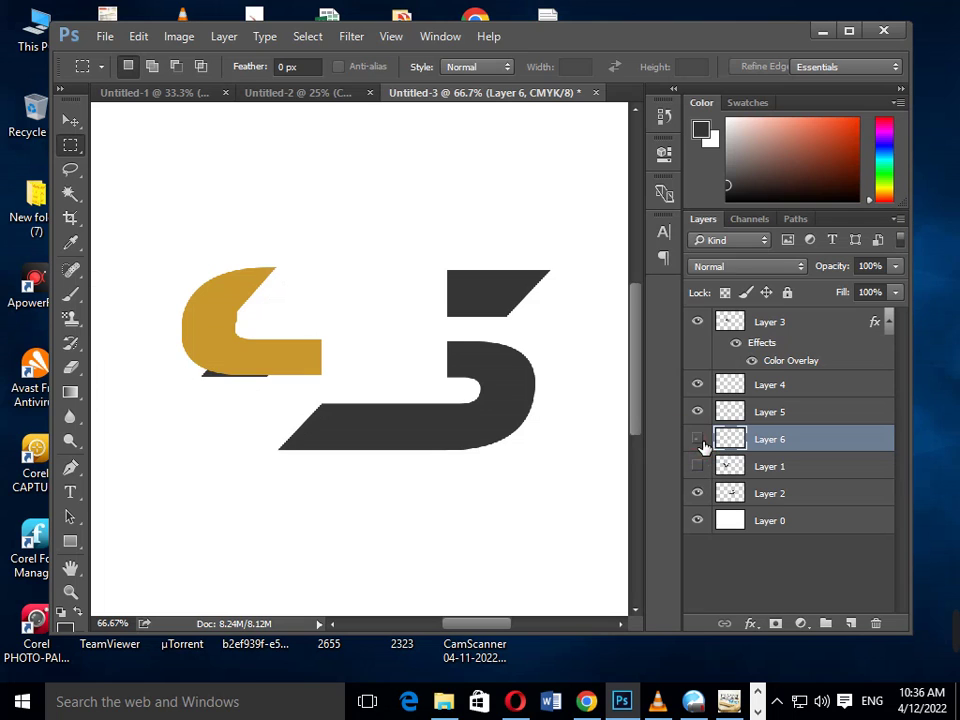
click(699, 440)
click(698, 466)
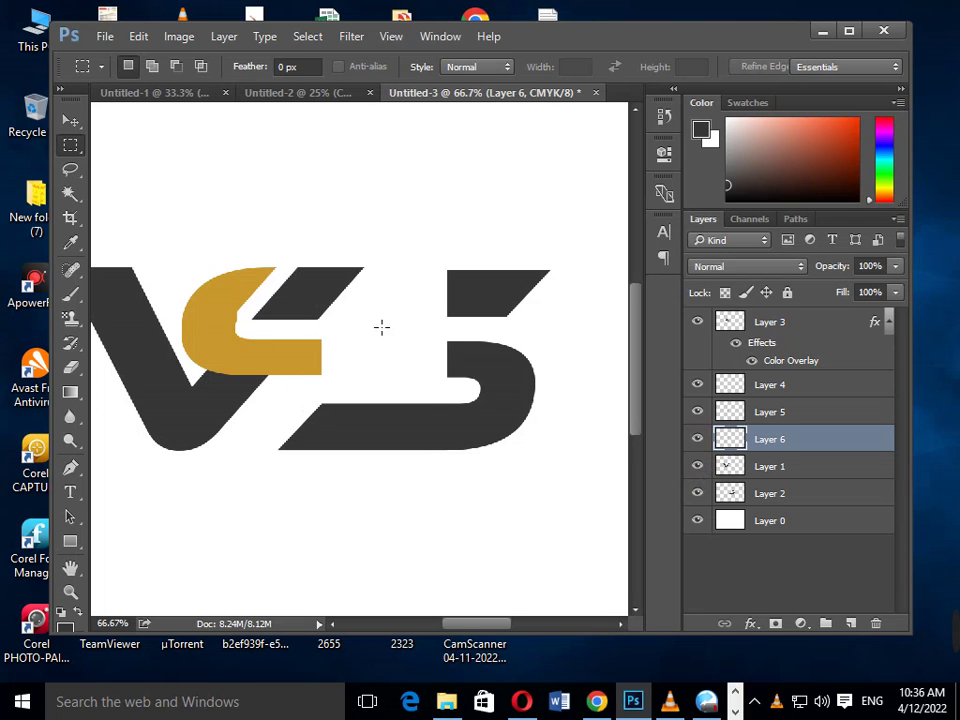
double_click(733, 440)
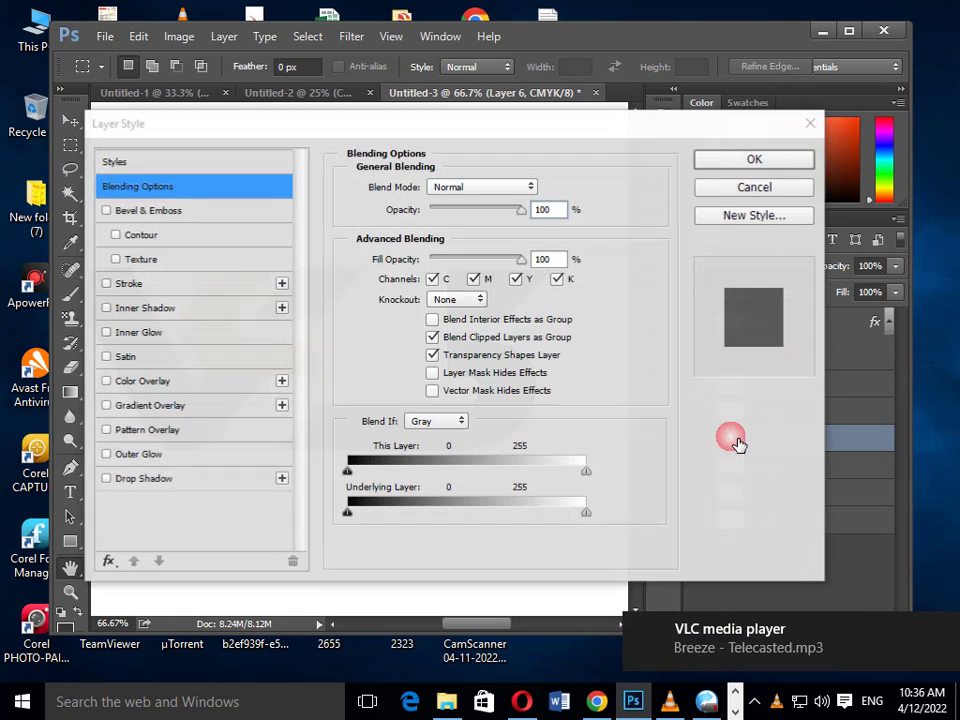
click(748, 190)
key(ctrl+z)
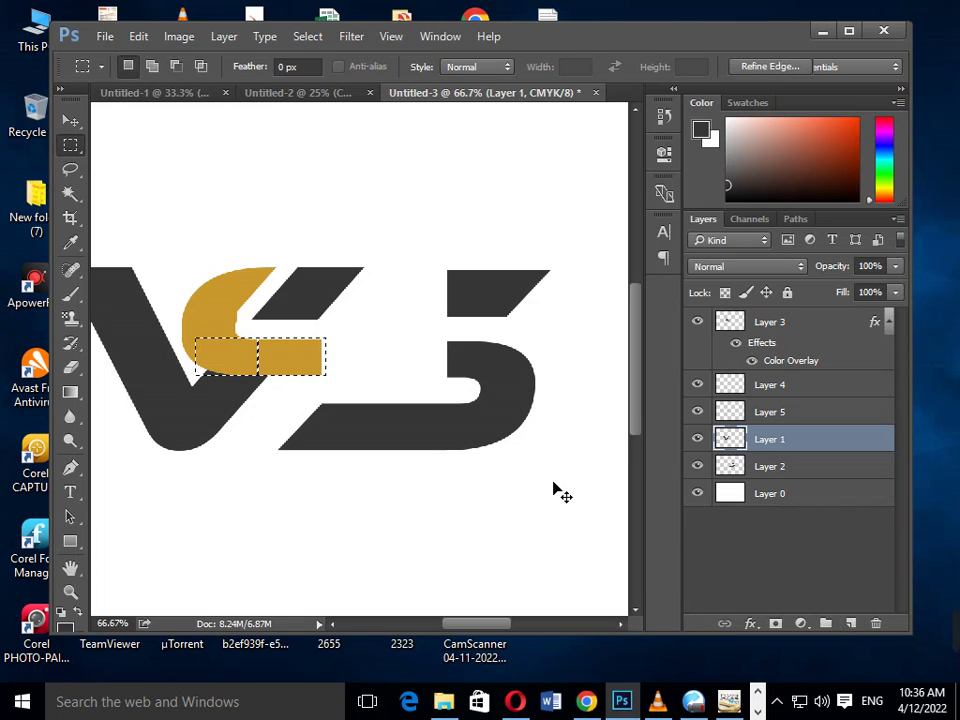
key(ctrl+z)
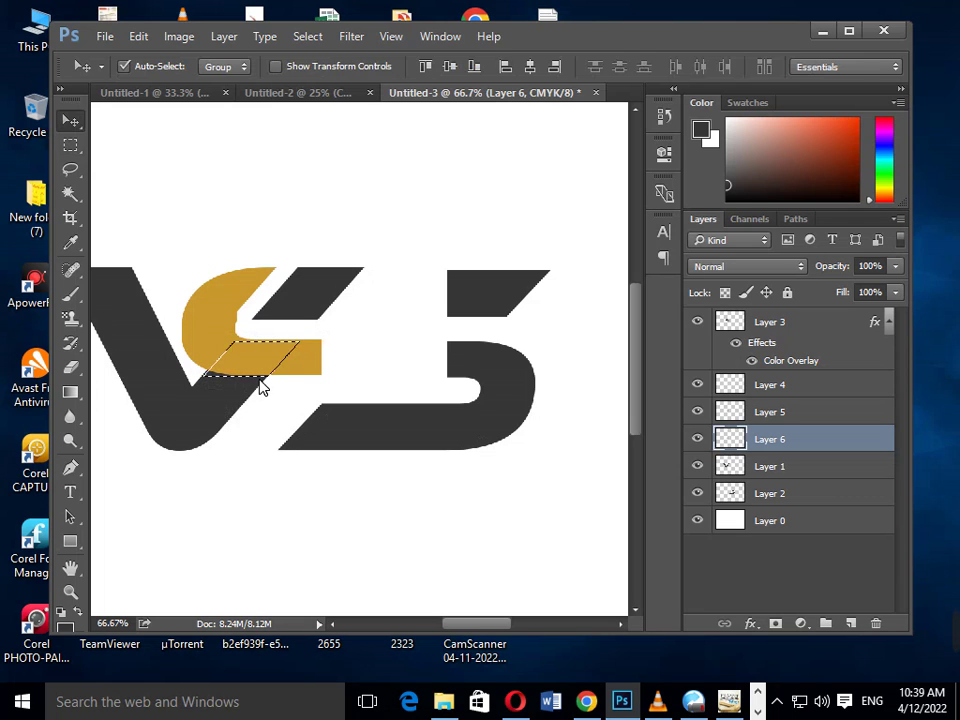
Step: Marquee a rectangle over the S's lower gold bar, nudge it into place, and target Layer 1
click(71, 146)
click(115, 193)
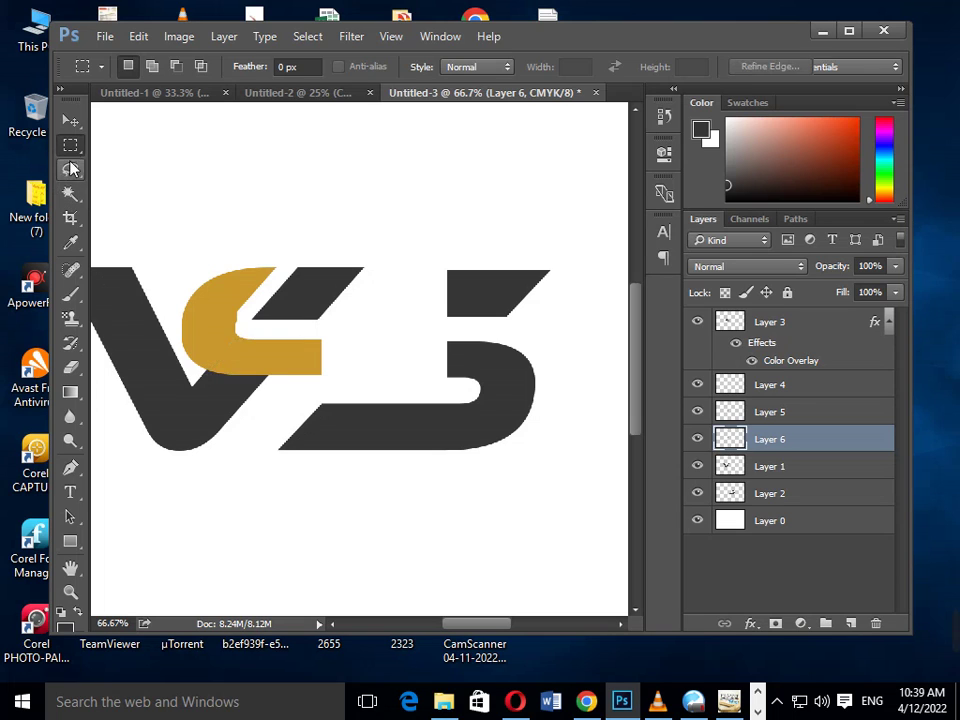
right_click(71, 146)
click(127, 148)
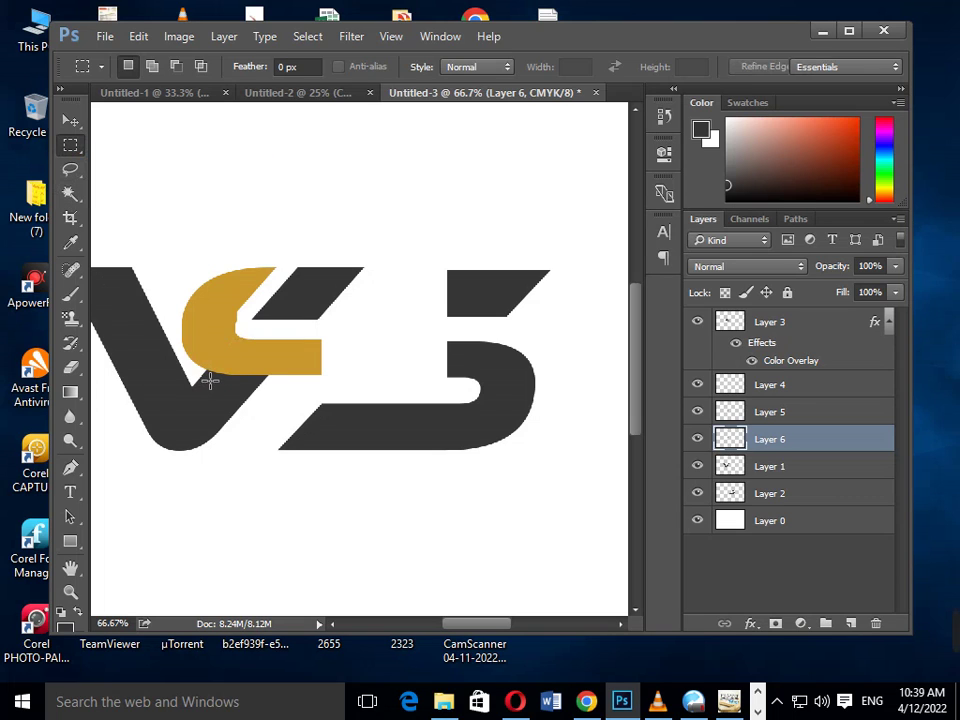
drag(212, 377, 363, 341)
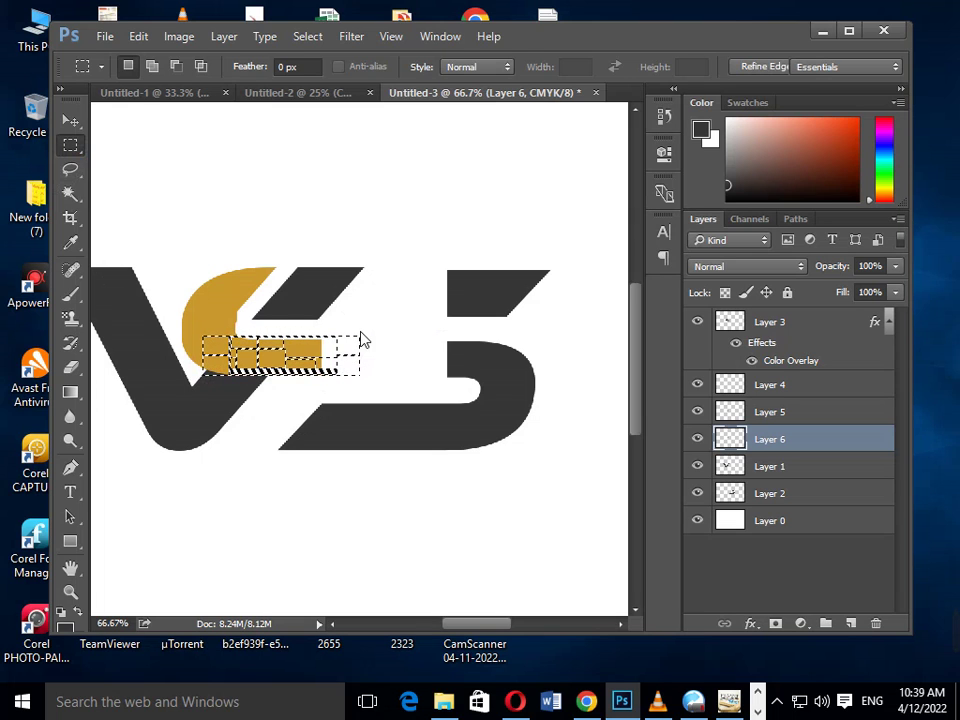
key(shift+Left)
key(shift+Left)
key(shift+Left)
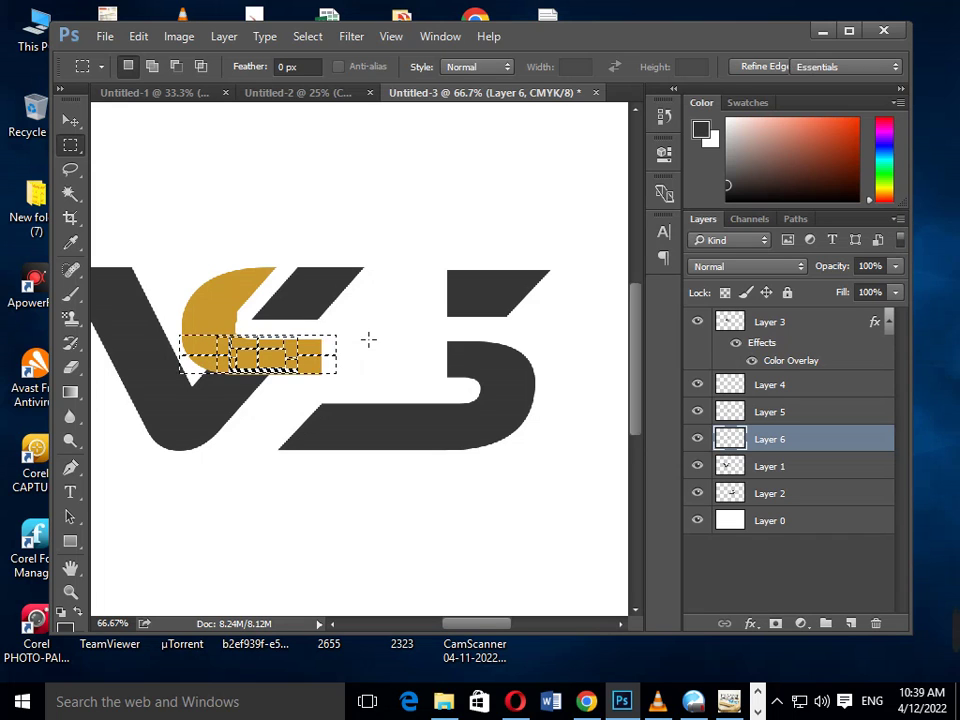
key(Right)
key(Right)
key(Up)
key(Up)
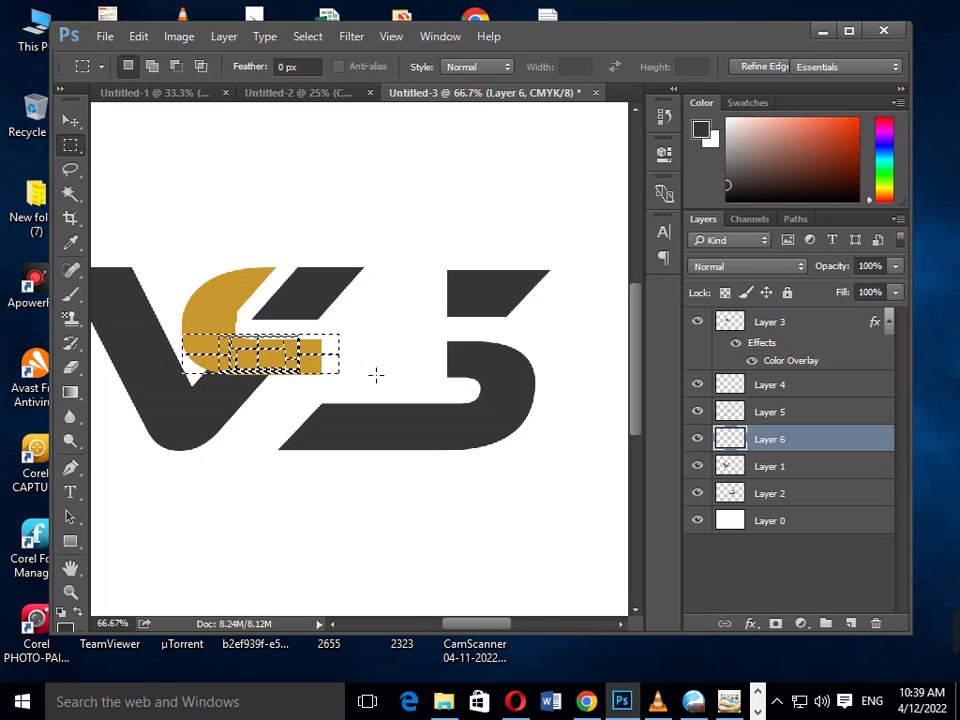
click(793, 466)
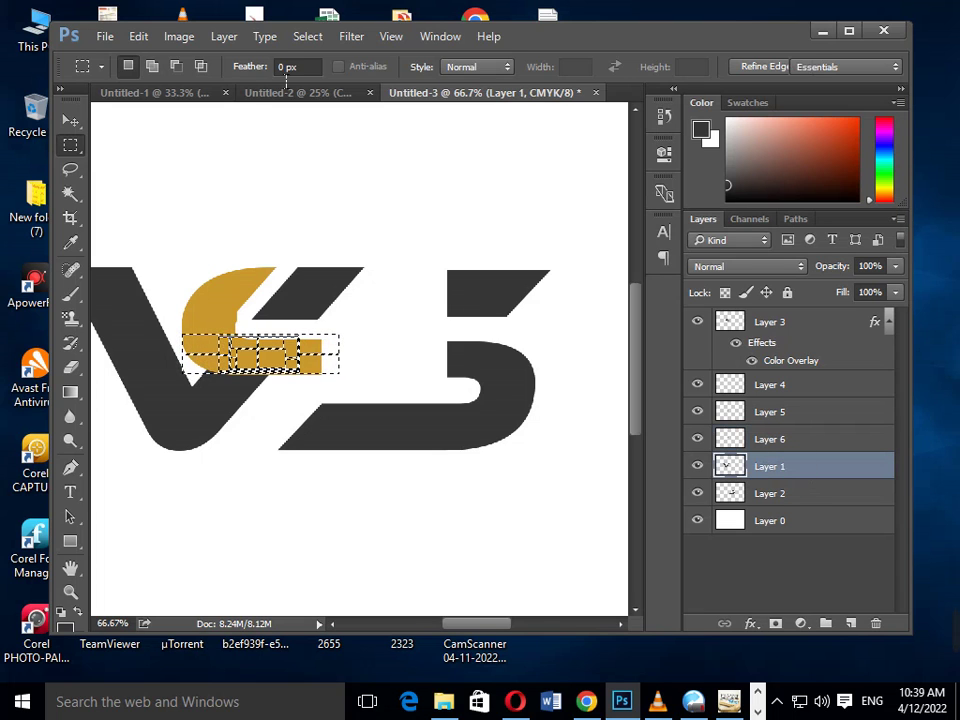
Step: Expand the gold-bar selection by 14 px, clear that area from the V, and deselect
click(312, 40)
mouse_move(380, 279)
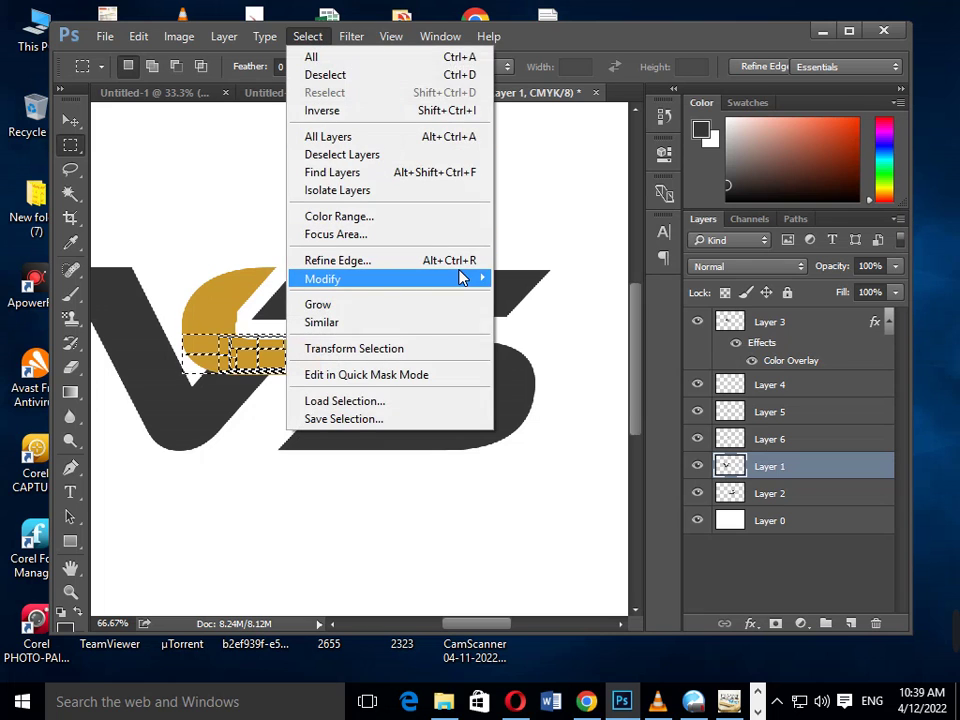
click(530, 314)
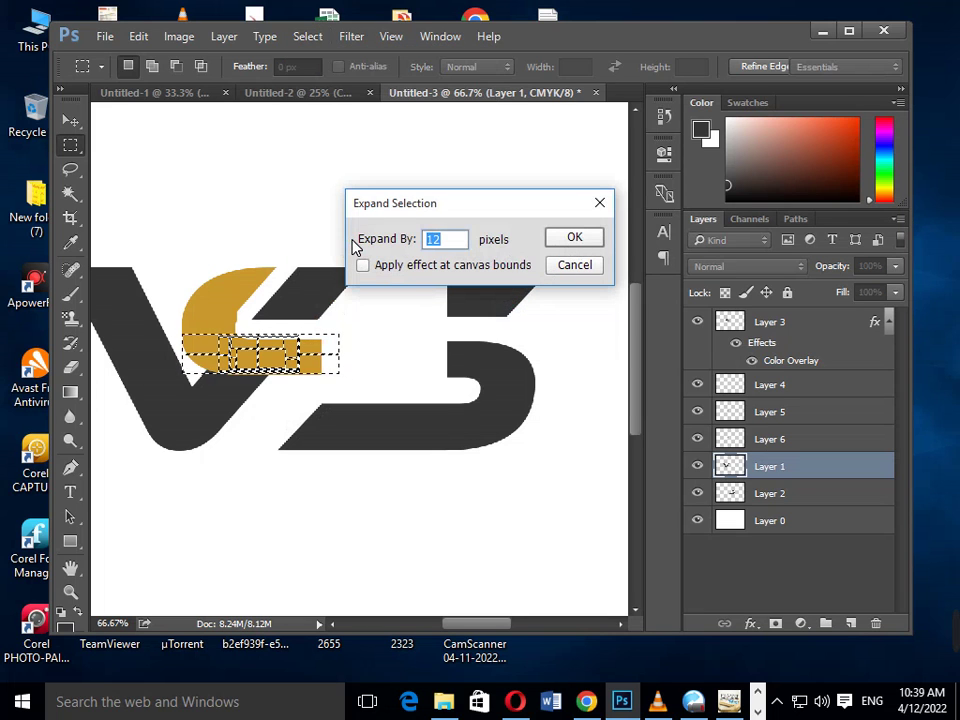
text(14)
key(Return)
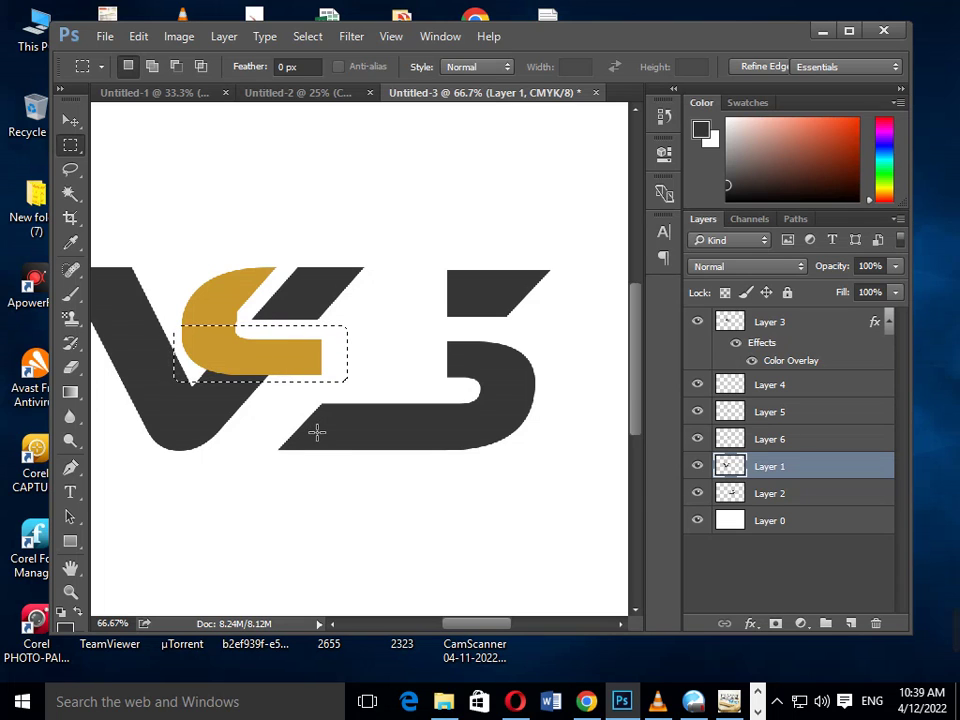
key(Right)
key(Right)
key(Right)
key(Right)
key(Right)
key(Right)
key(Right)
key(Right)
key(Right)
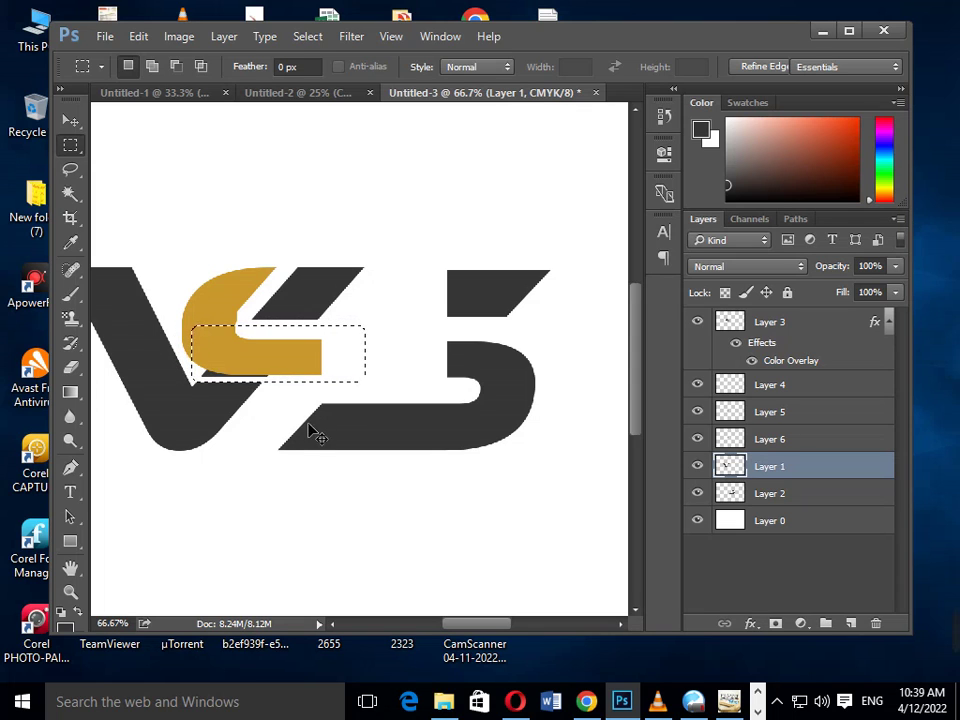
key(ctrl+d)
key(v)
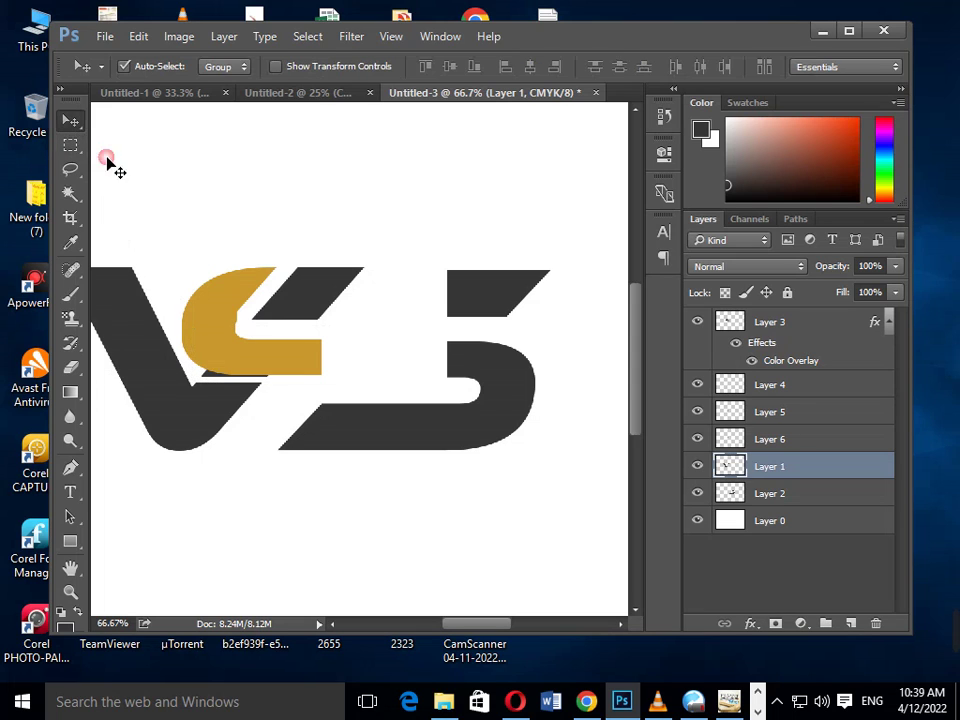
click(222, 217)
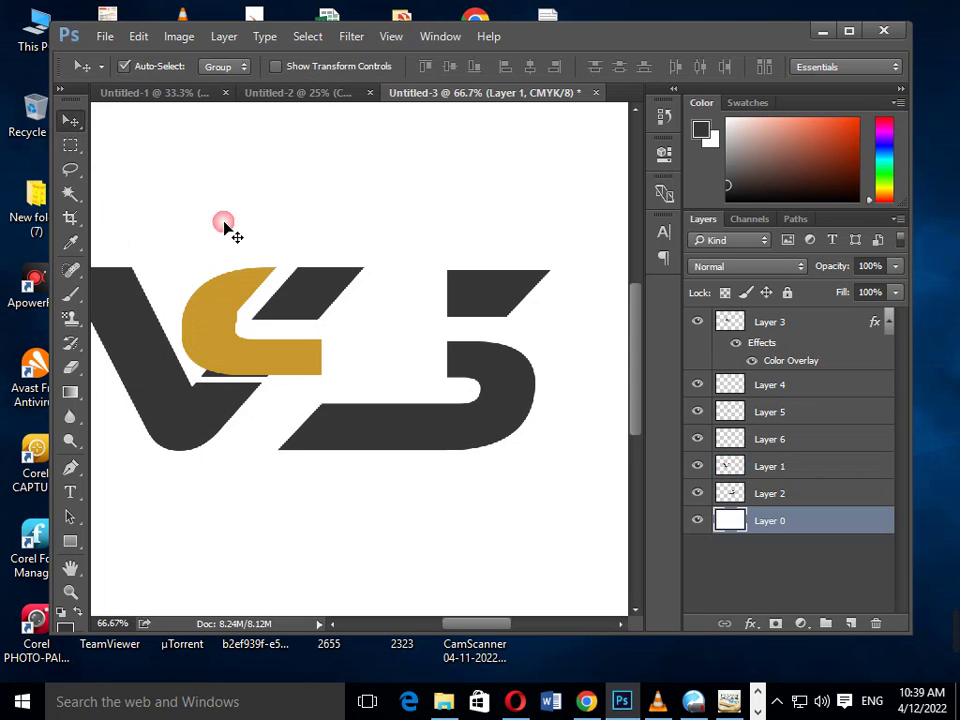
Step: Remove the extra Layer 5 and Layer 6 and fit the logo in the window
click(234, 417)
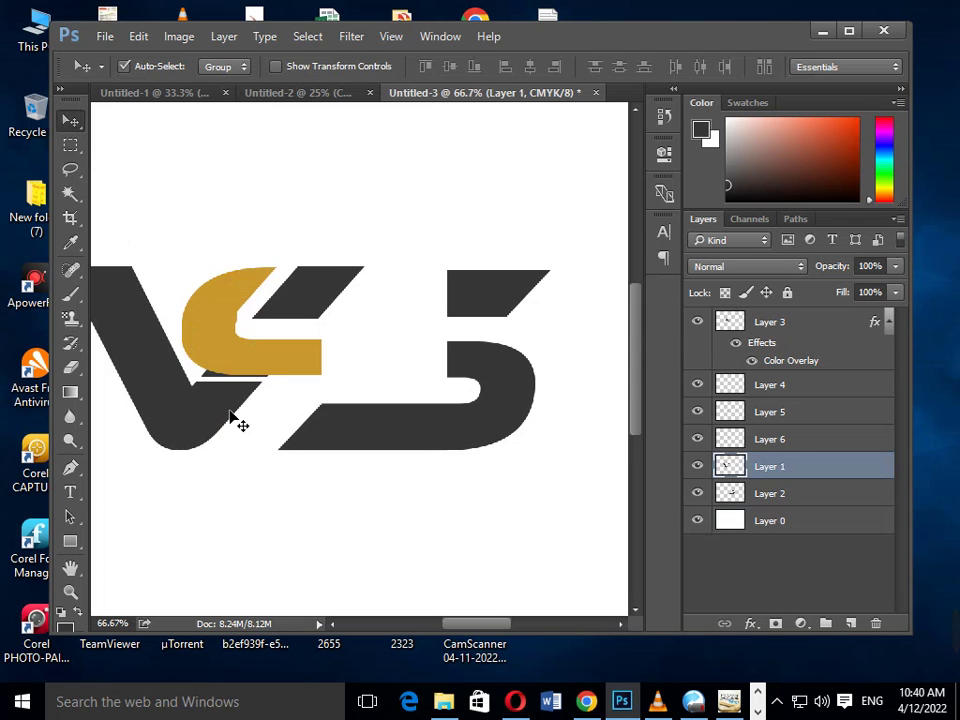
click(228, 385)
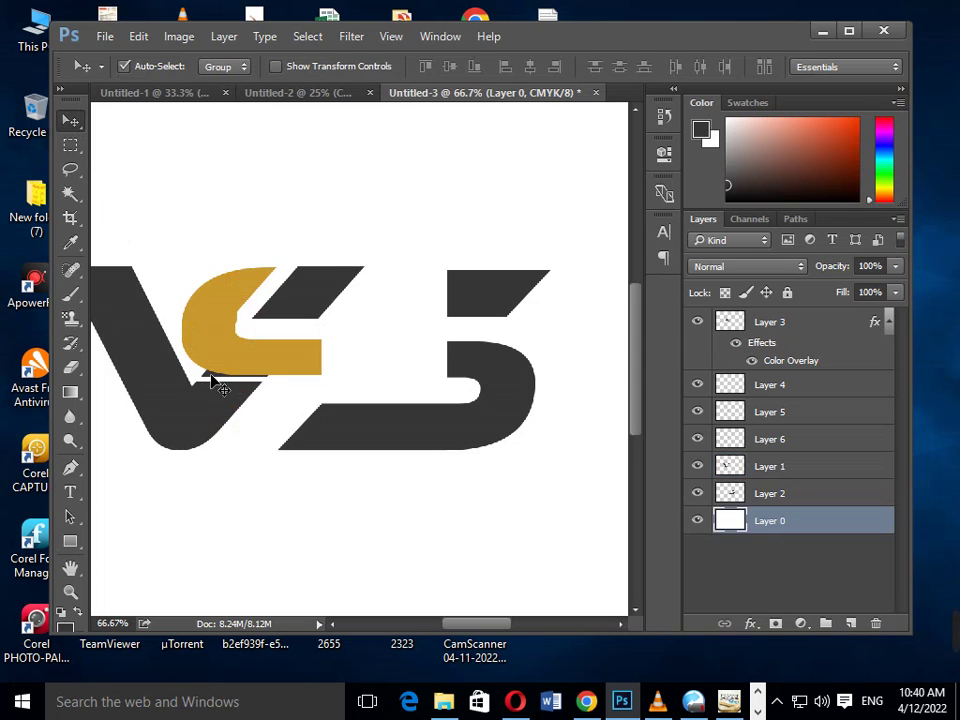
key(ctrl+z)
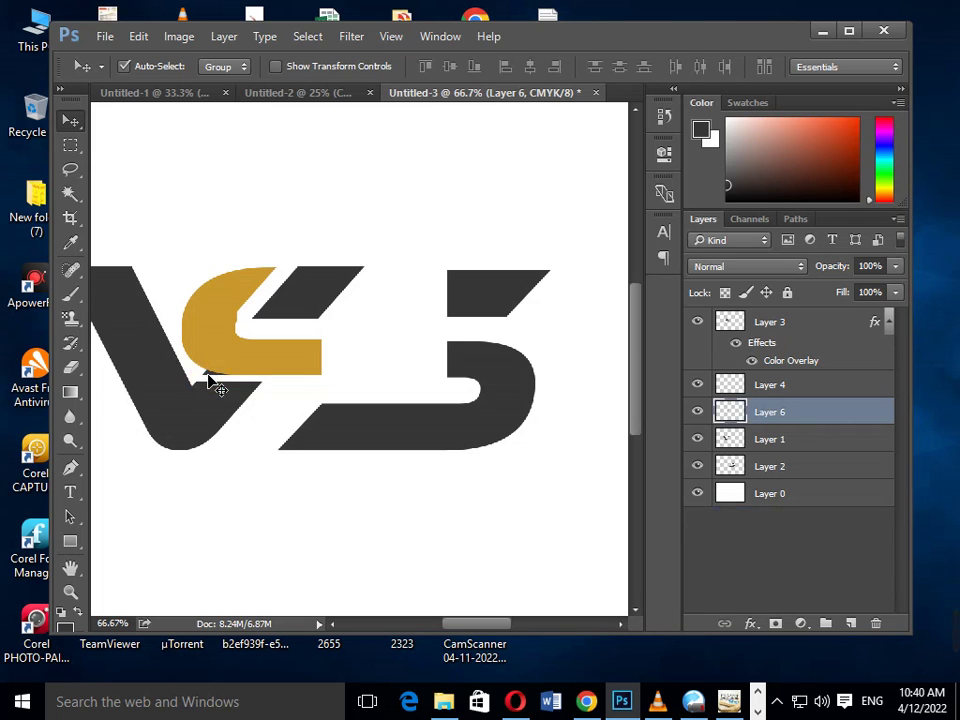
key(ctrl+alt+z)
key(ctrl+alt+z)
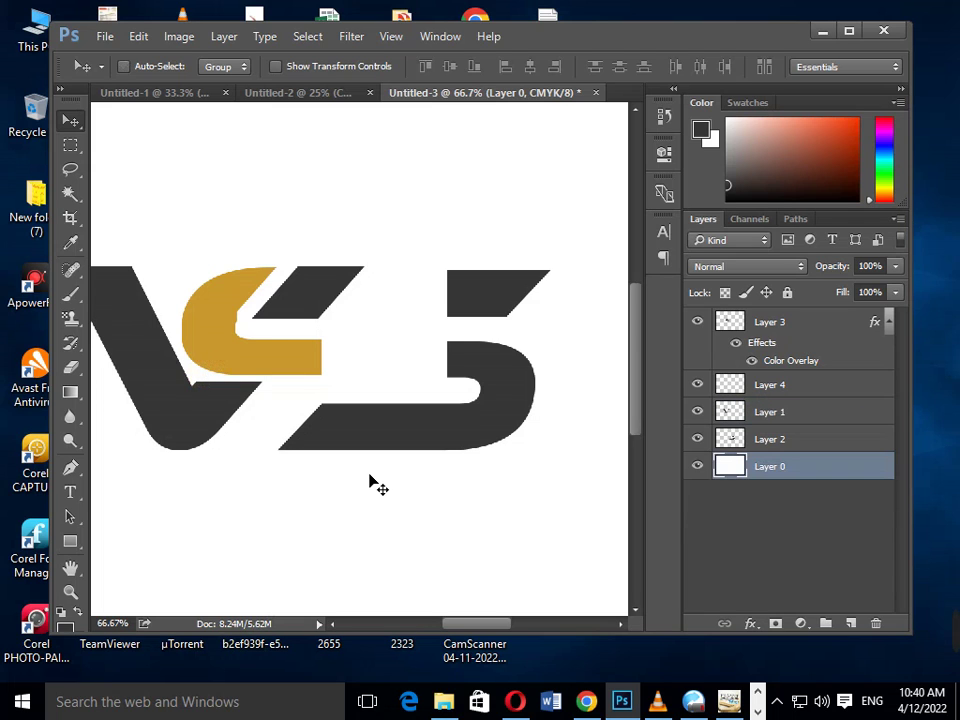
key(ctrl+0)
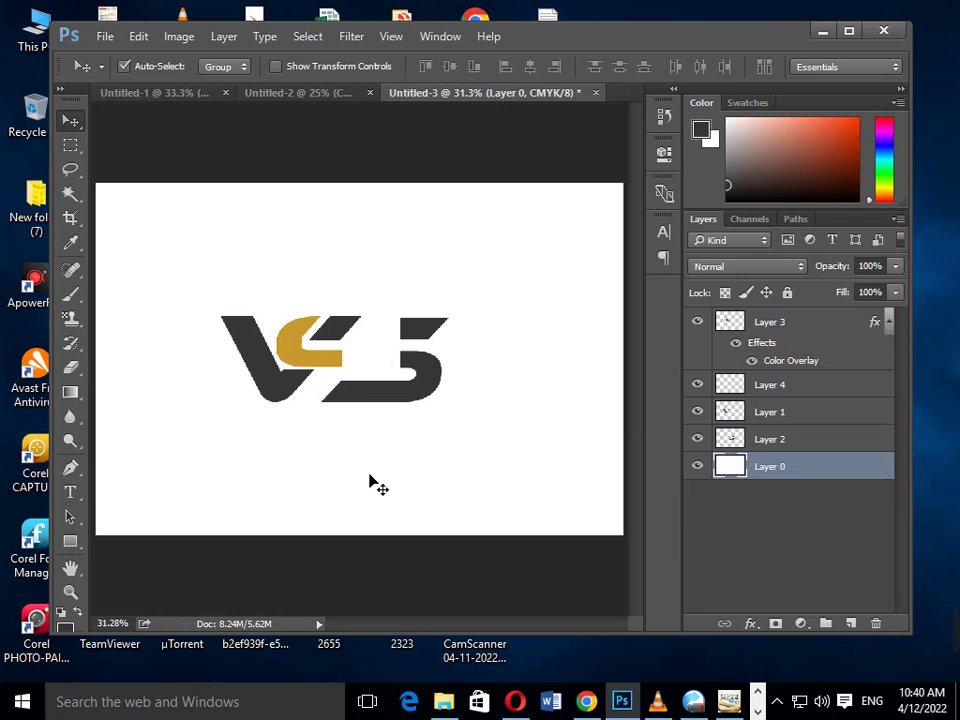
Step: Nudge the dark Layer 2 piece slightly up and right to align its top
drag(377, 409, 378, 400)
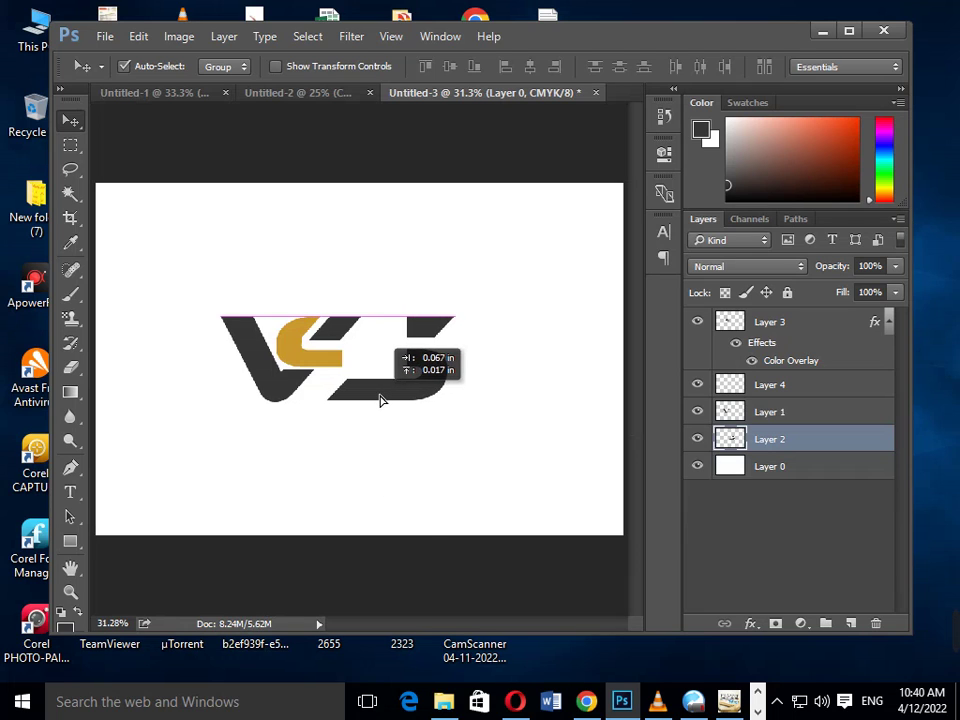
click(407, 467)
drag(378, 400, 381, 400)
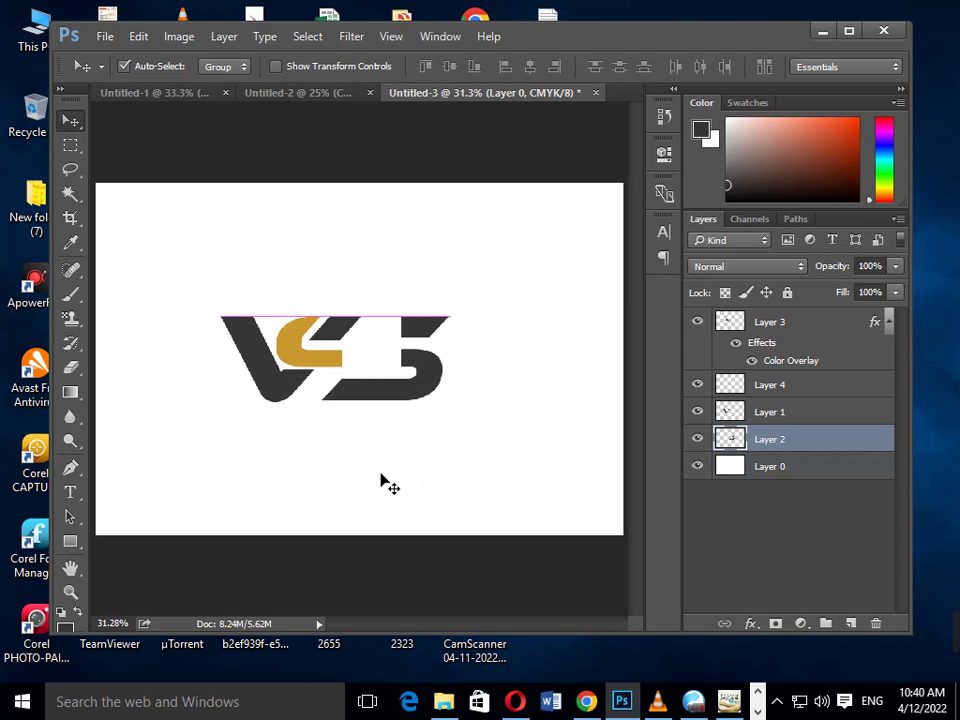
click(381, 484)
key(ctrl+plus)
key(ctrl+plus)
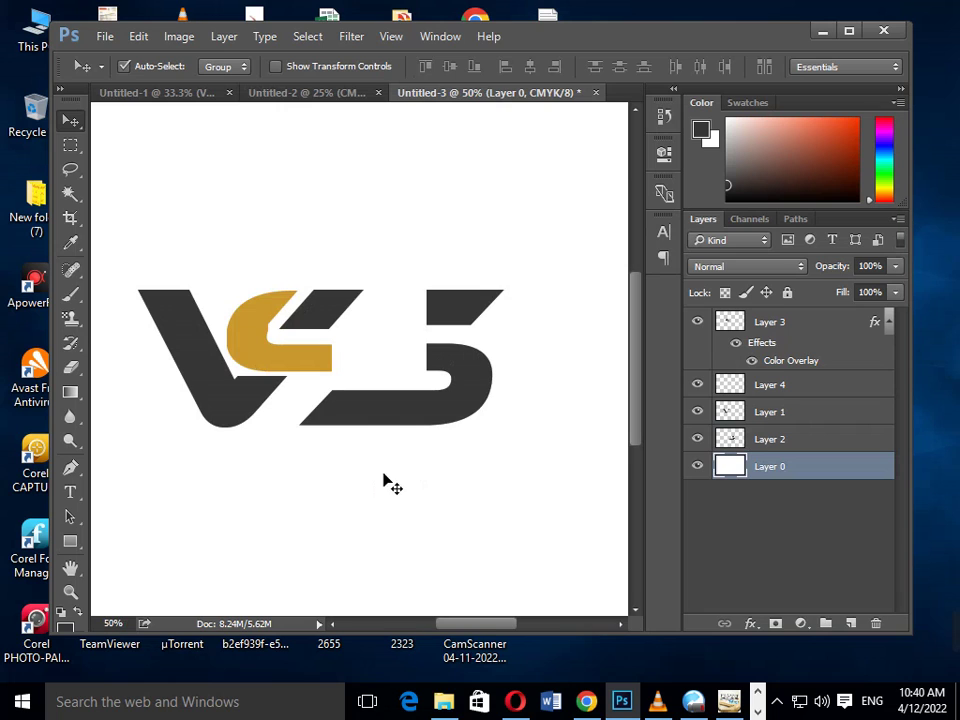
Step: Outline the gap beside the gold bar with the Polygonal Lasso, then discard the rough selection
click(70, 169)
click(146, 185)
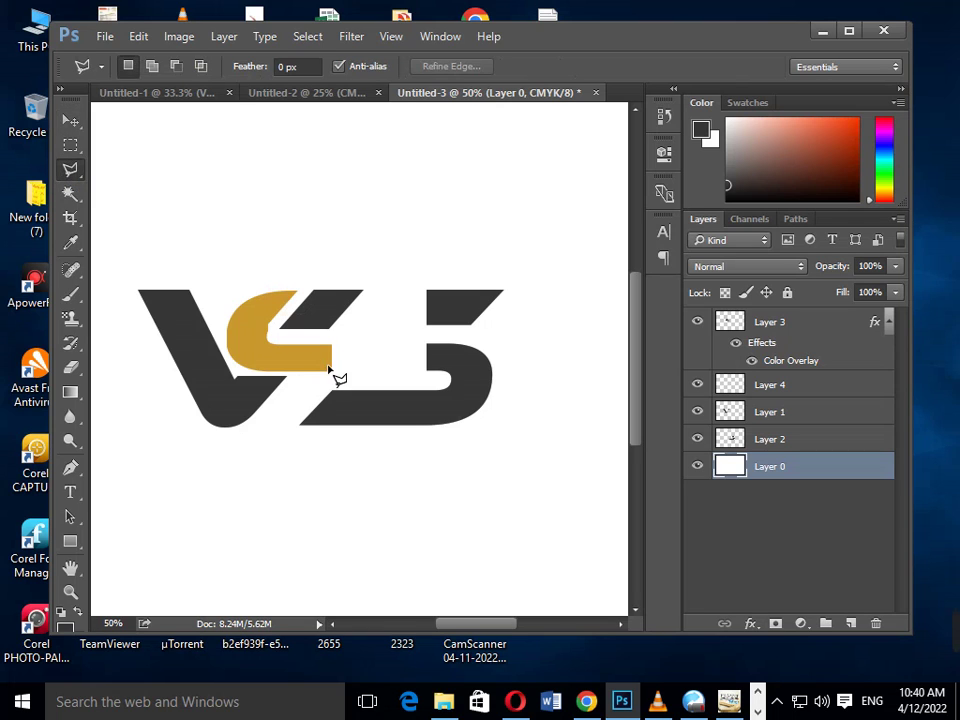
click(333, 346)
click(429, 347)
click(429, 371)
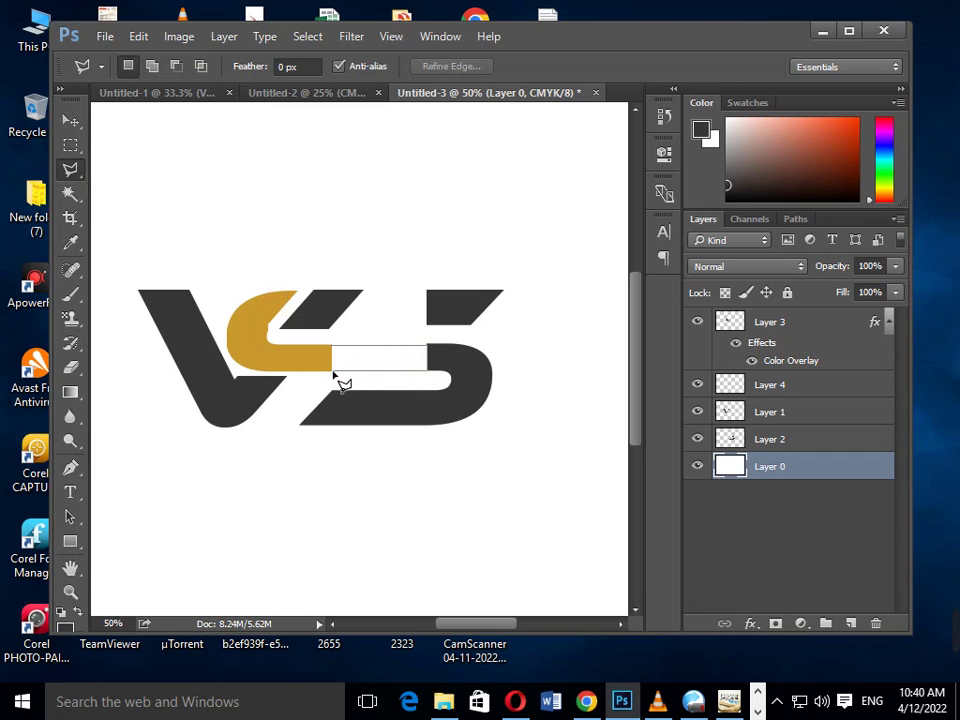
click(333, 370)
click(333, 347)
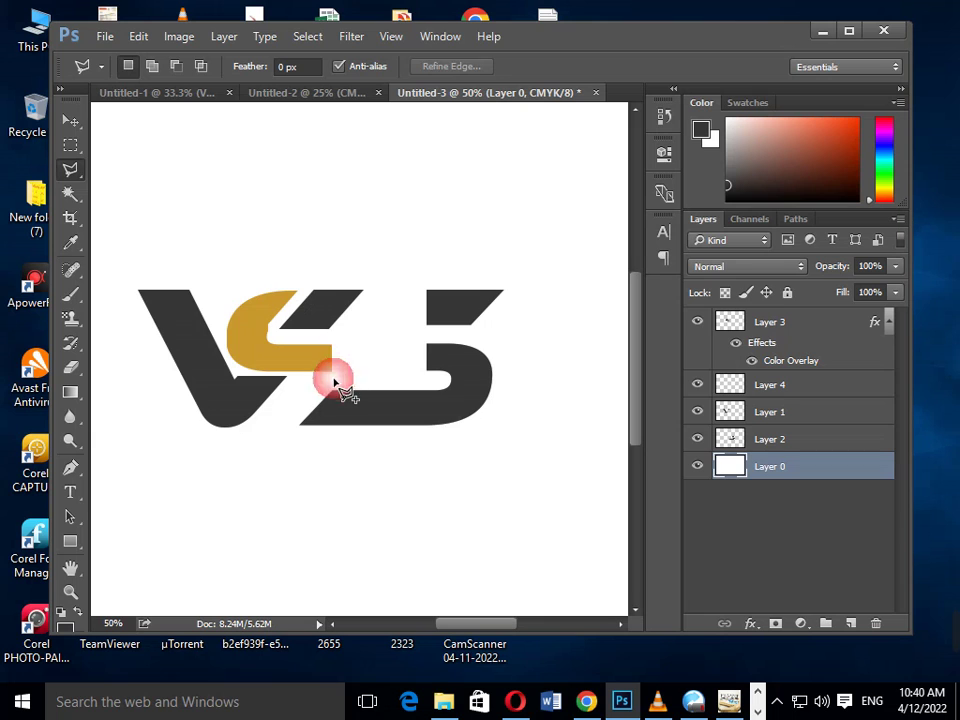
key(ctrl+plus)
key(ctrl+plus)
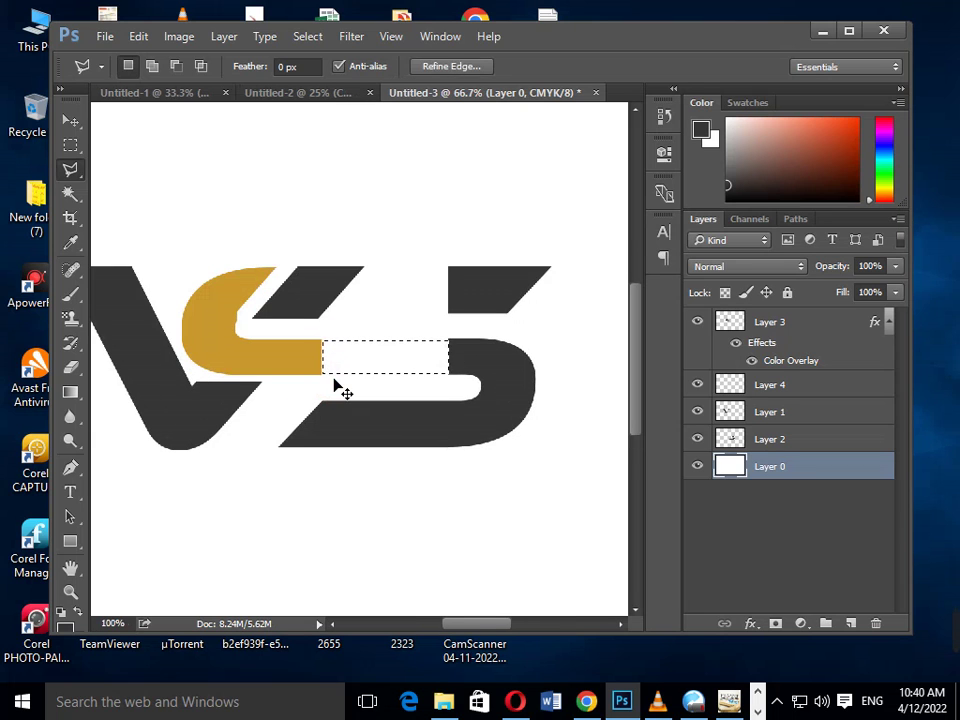
key(ctrl+plus)
key(ctrl+minus)
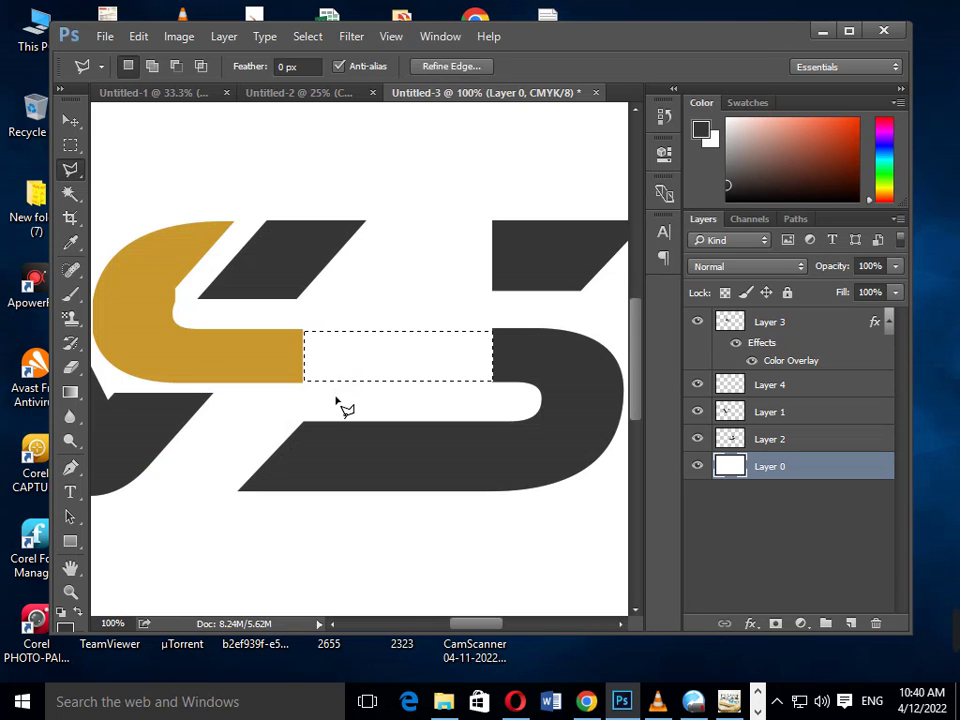
key(ctrl+d)
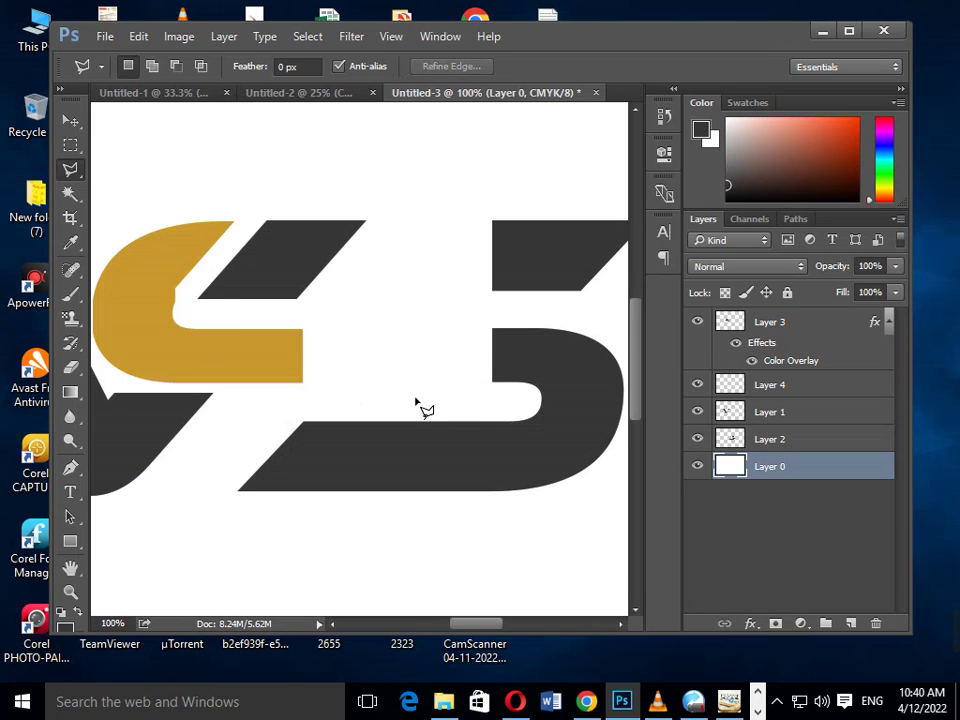
Step: Zoom in and redraw a precise polygonal selection around the white gap's corners
key(ctrl+plus)
key(ctrl+plus)
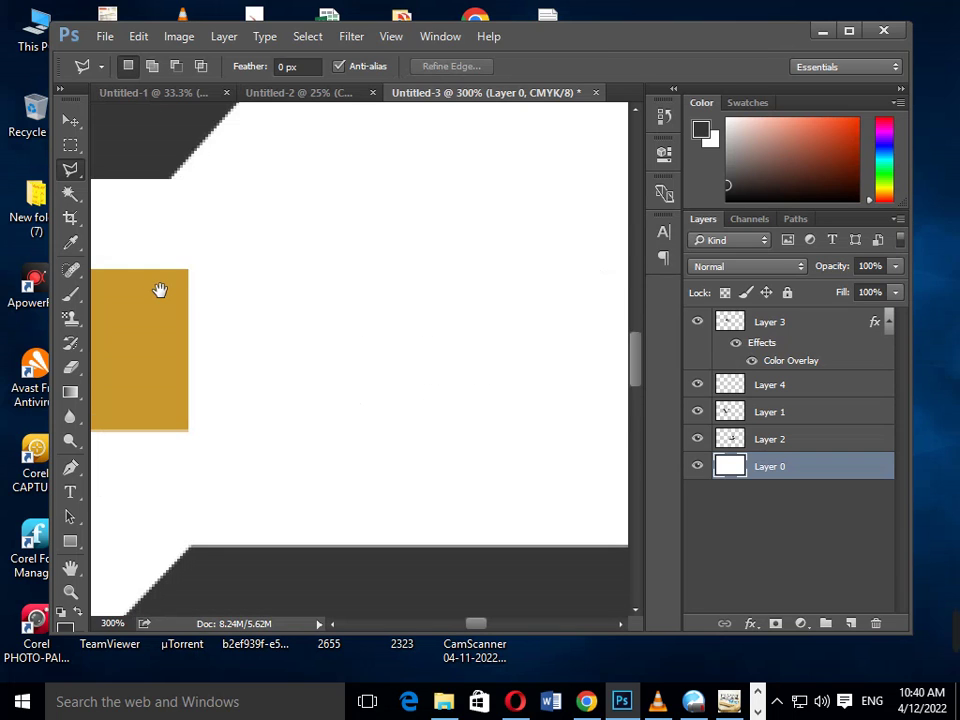
drag(193, 340, 273, 427)
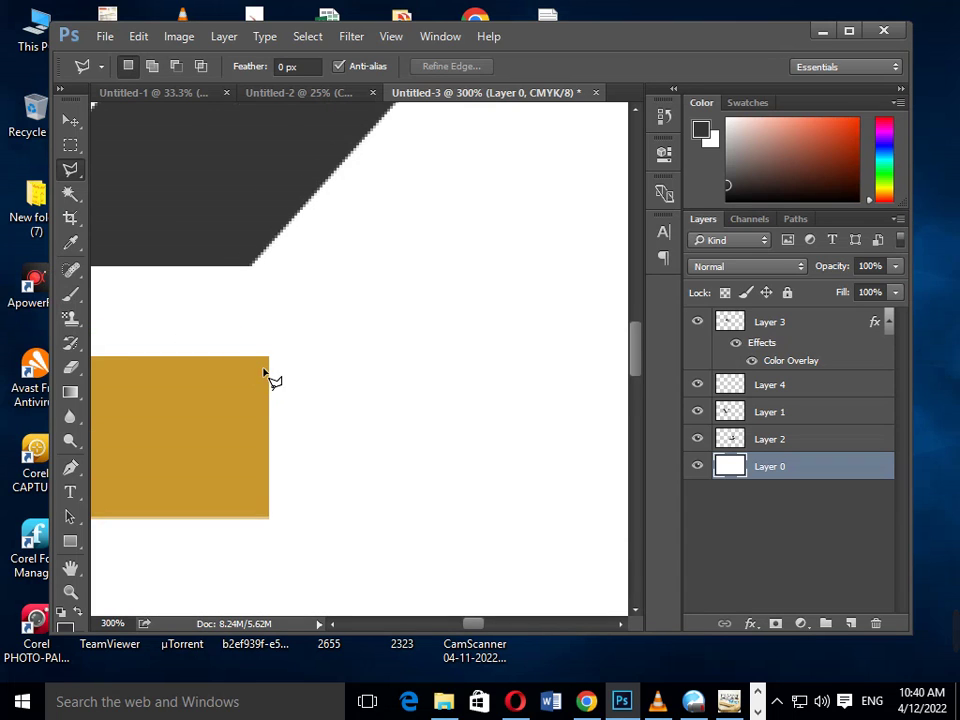
key(ctrl+plus)
key(ctrl+plus)
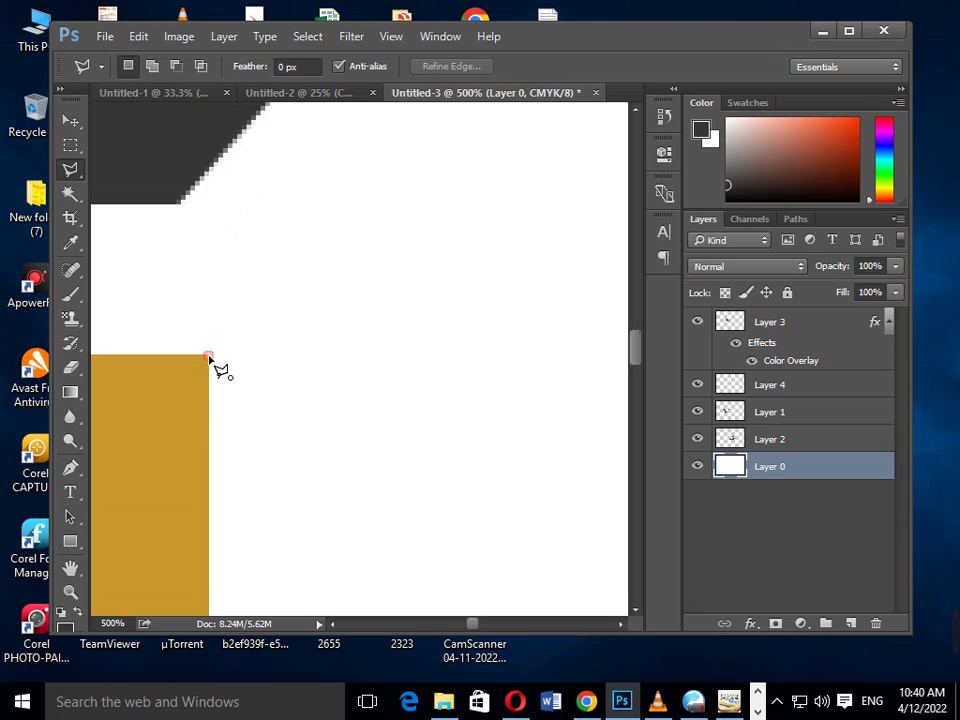
click(208, 356)
drag(388, 446, 238, 467)
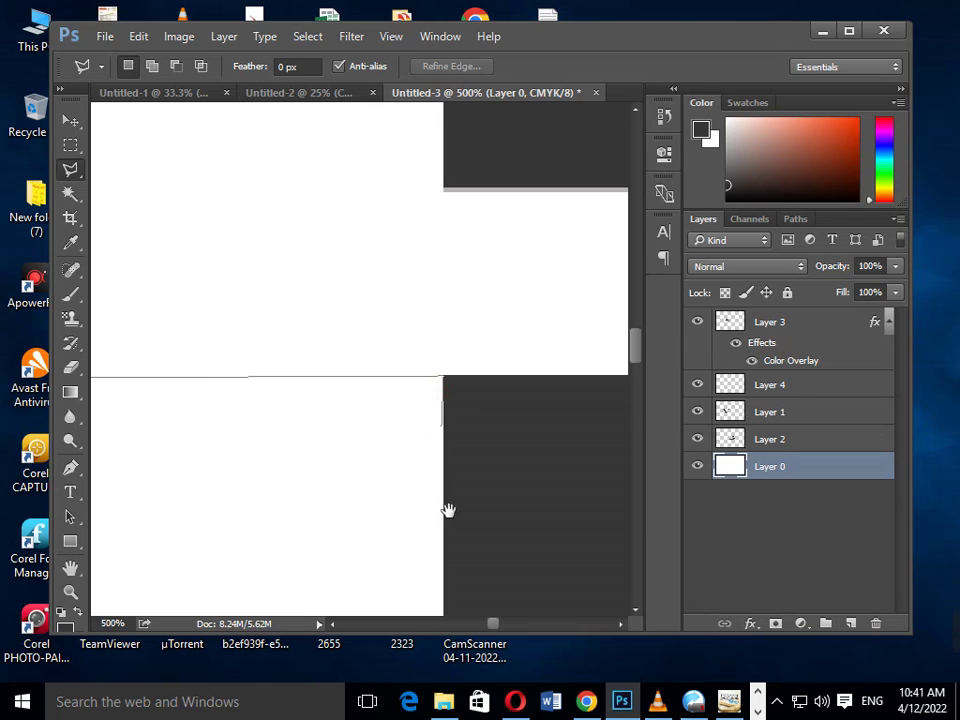
drag(446, 508, 476, 317)
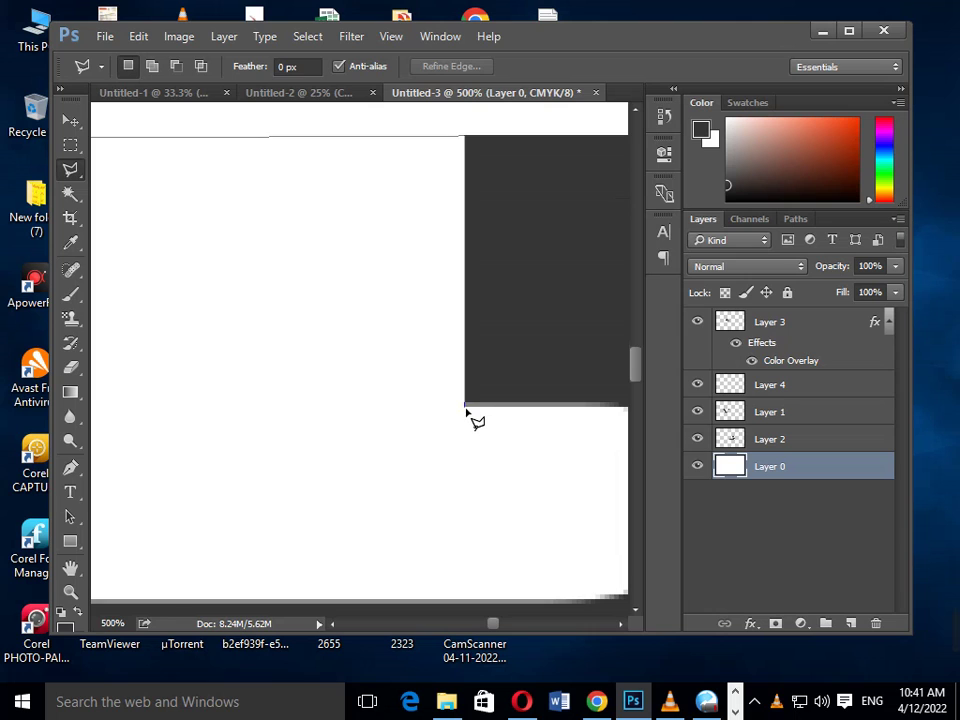
drag(424, 430, 641, 471)
drag(496, 470, 323, 461)
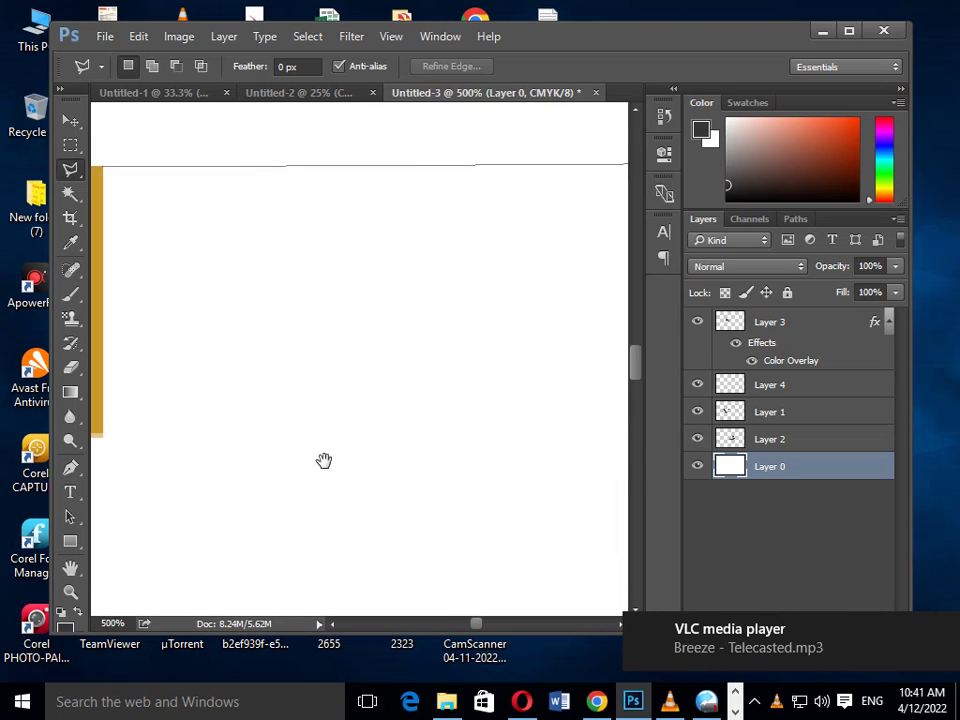
click(322, 433)
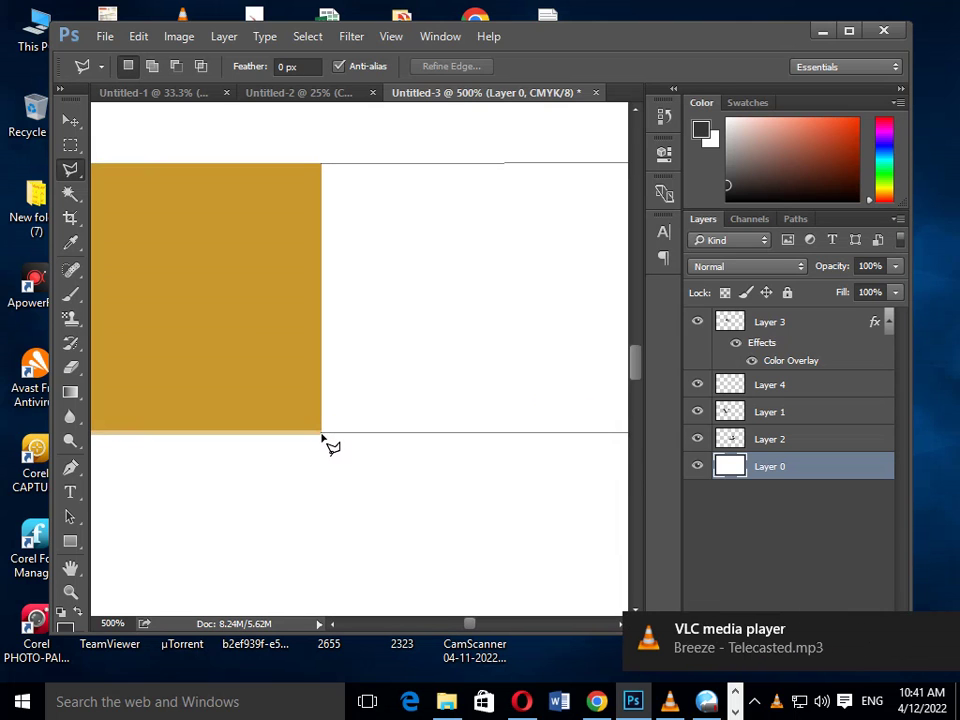
click(323, 167)
key(ctrl+0)
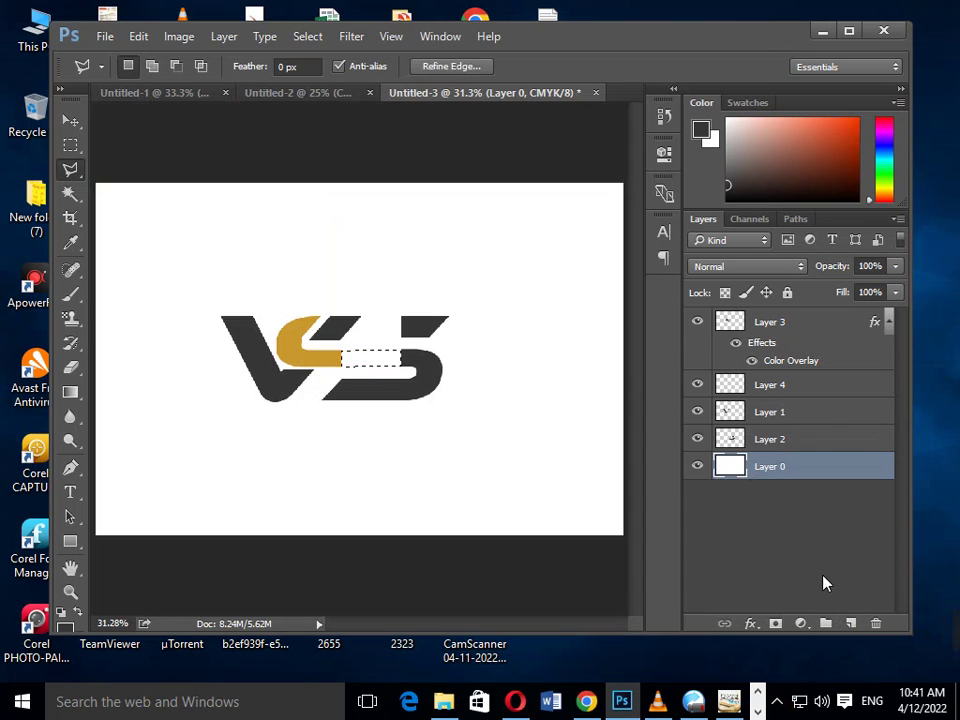
Step: Fill the selected gap with the dark foreground colour on a new layer
click(851, 623)
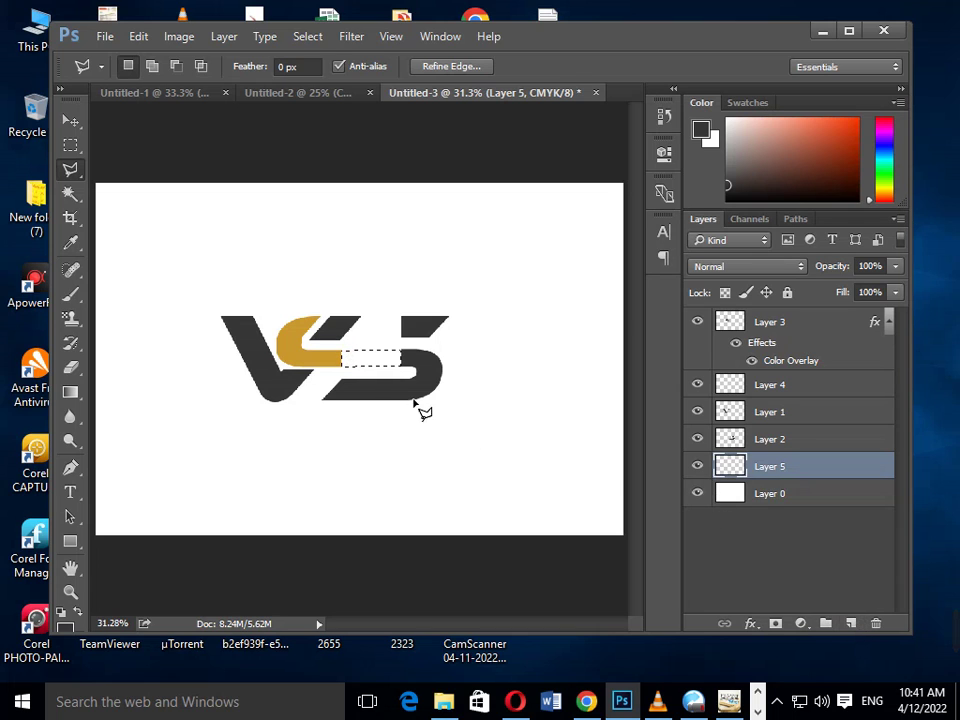
key(alt+BackSpace)
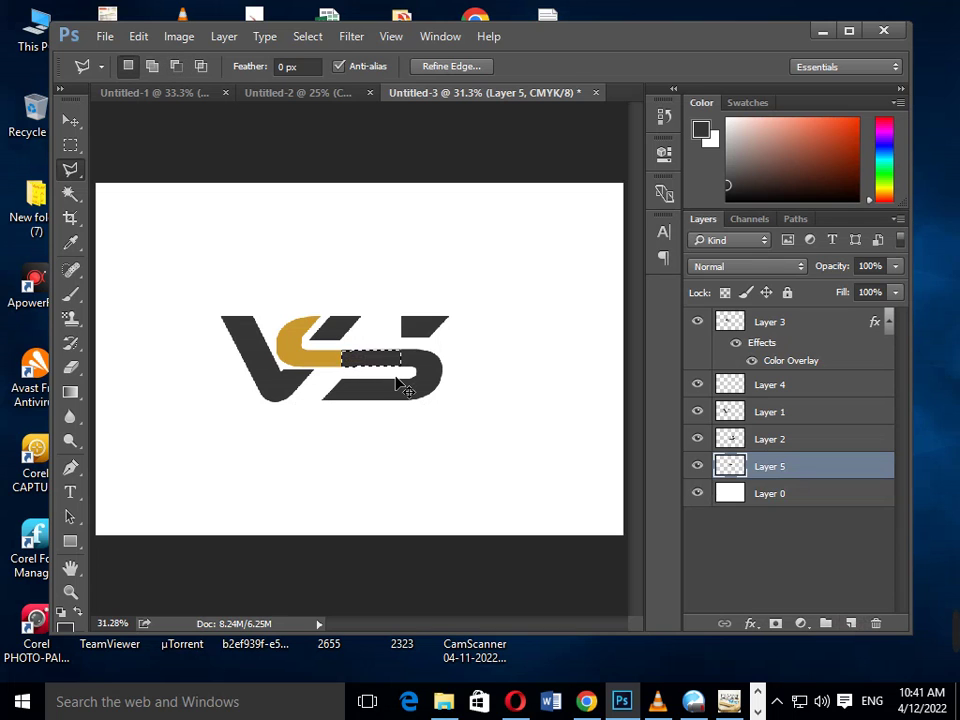
key(ctrl+d)
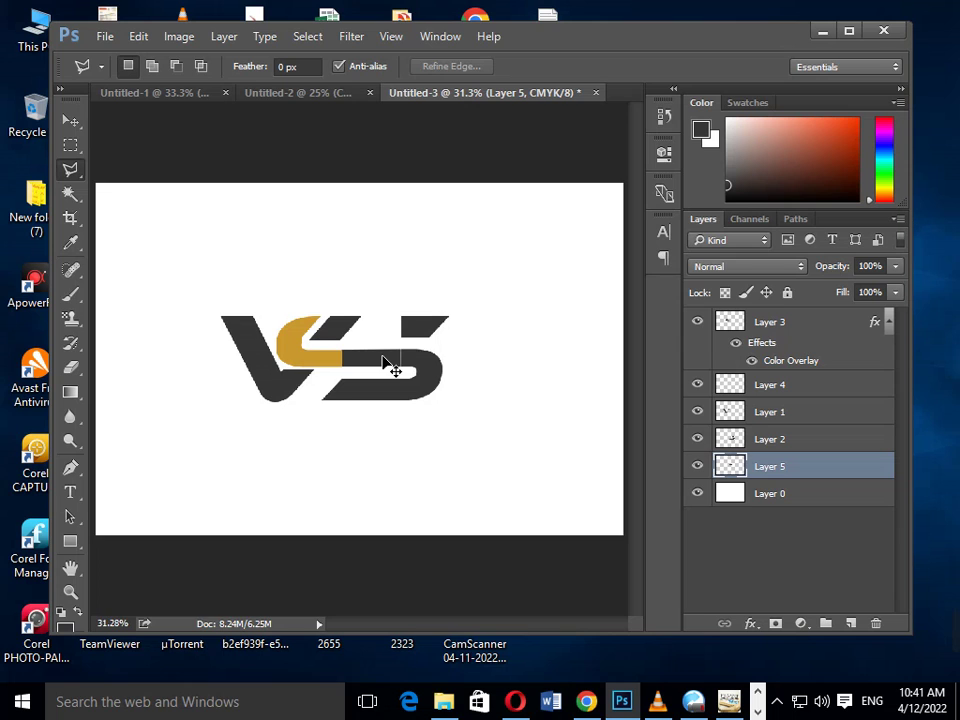
key(ctrl+plus)
key(ctrl+plus)
key(ctrl+plus)
key(ctrl+0)
key(ctrl+plus)
key(ctrl+plus)
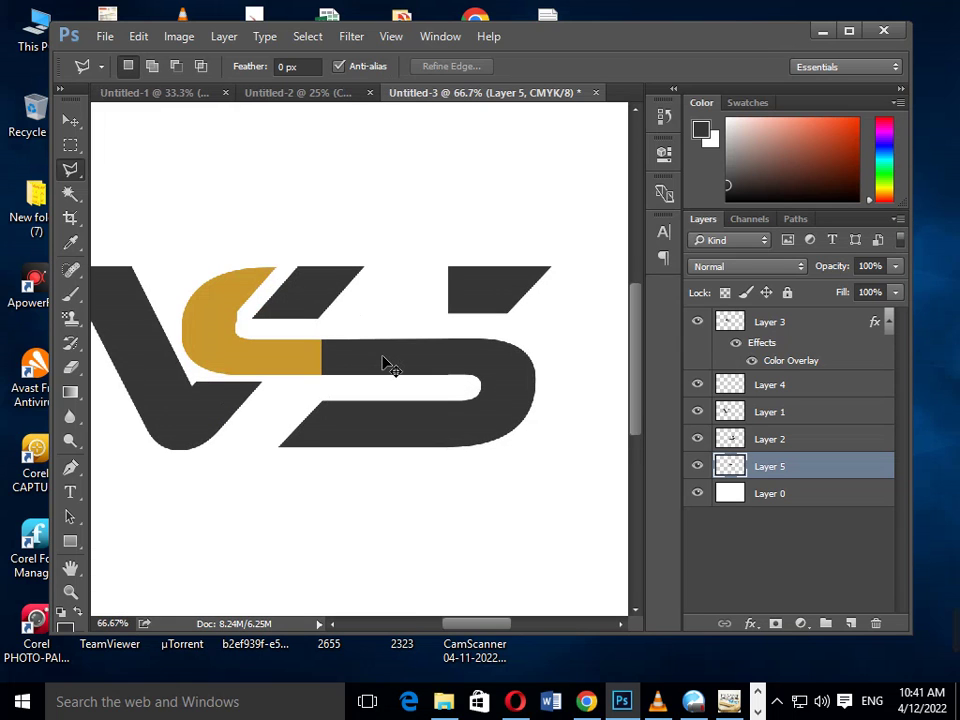
Step: Stretch the dark bar's right end to meet the S, then place a duplicate higher
click(70, 120)
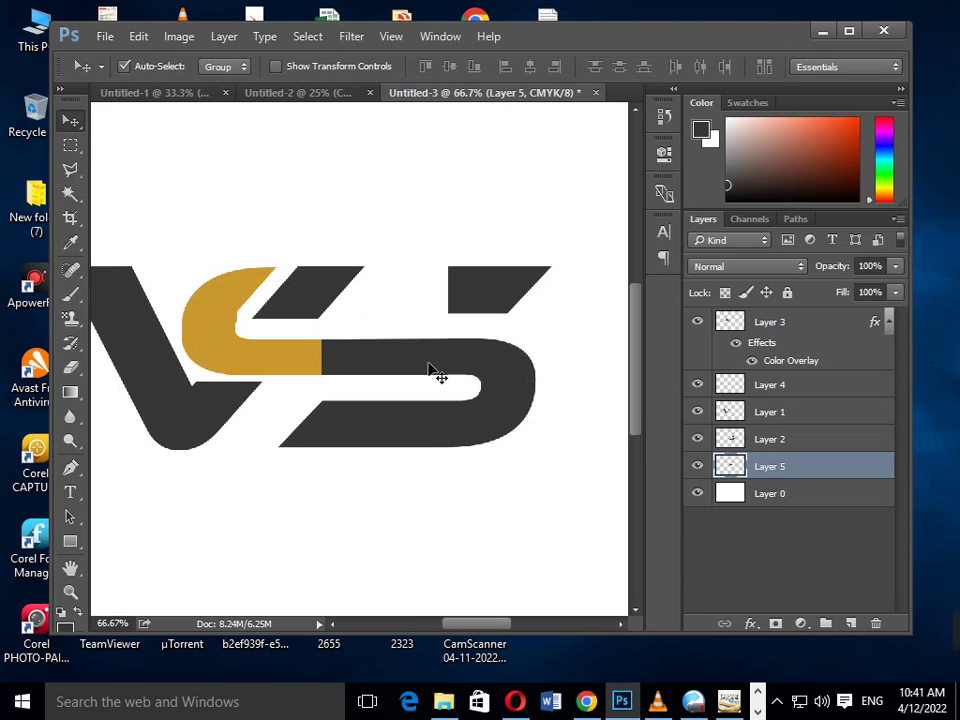
key(ctrl+t)
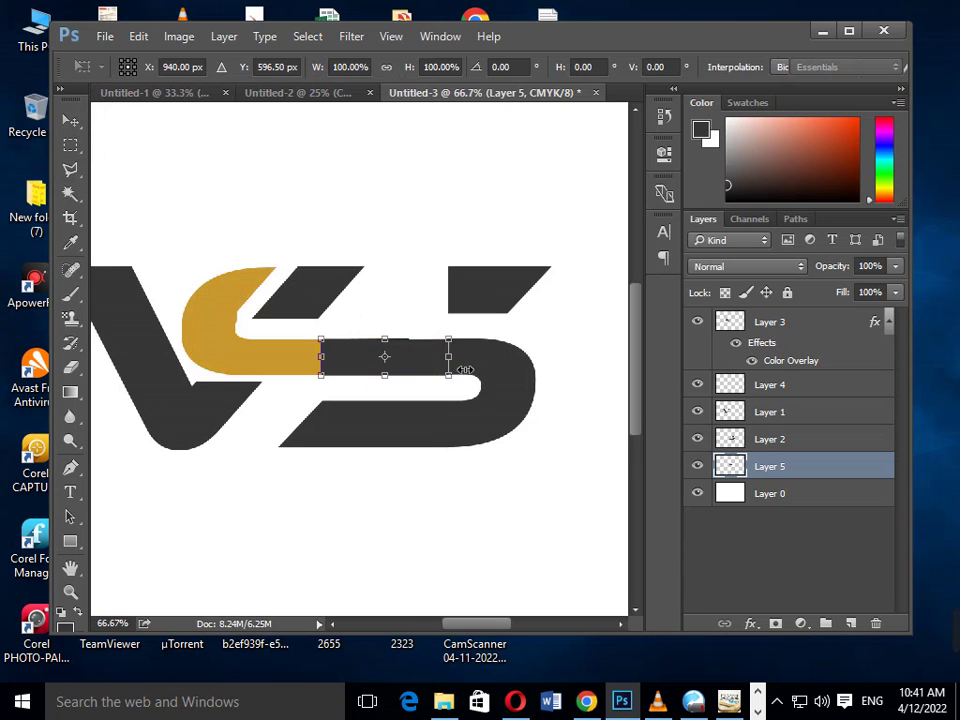
drag(464, 368, 478, 368)
key(Return)
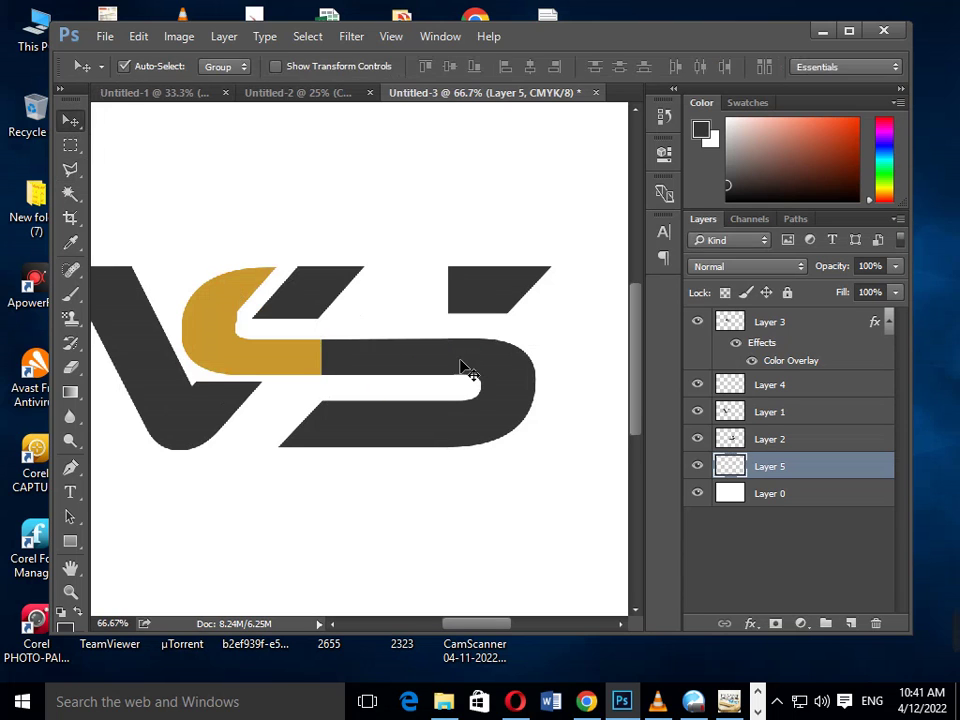
key(ctrl+0)
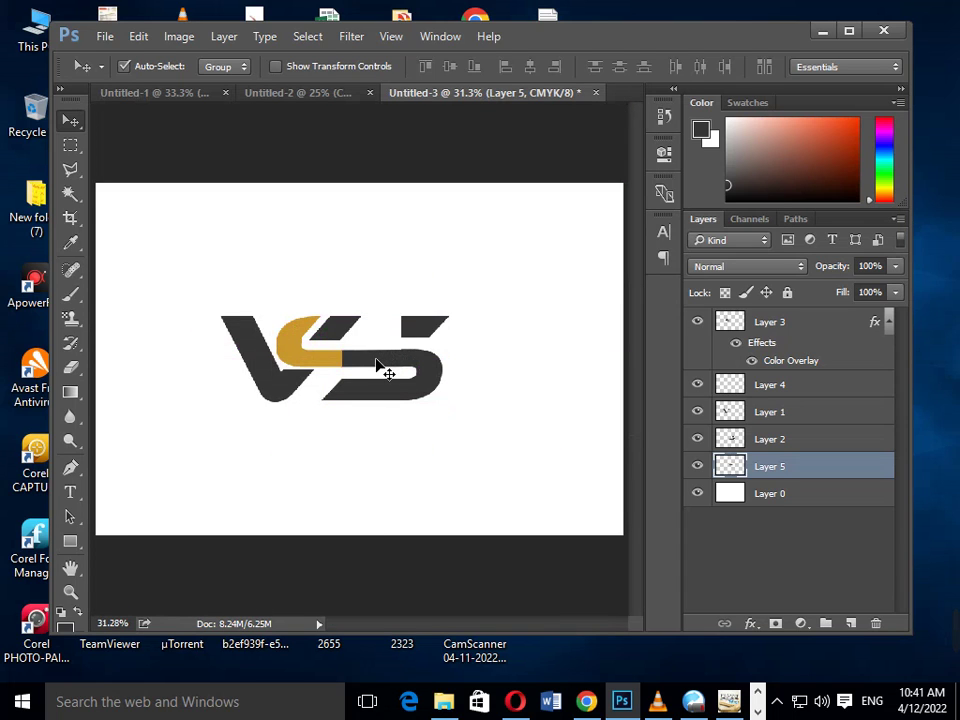
mouse_move(376, 364)
mouse_down()
mouse_move(365, 340)
mouse_move(244, 587)
mouse_up()
scroll(365, 345, up, 8)
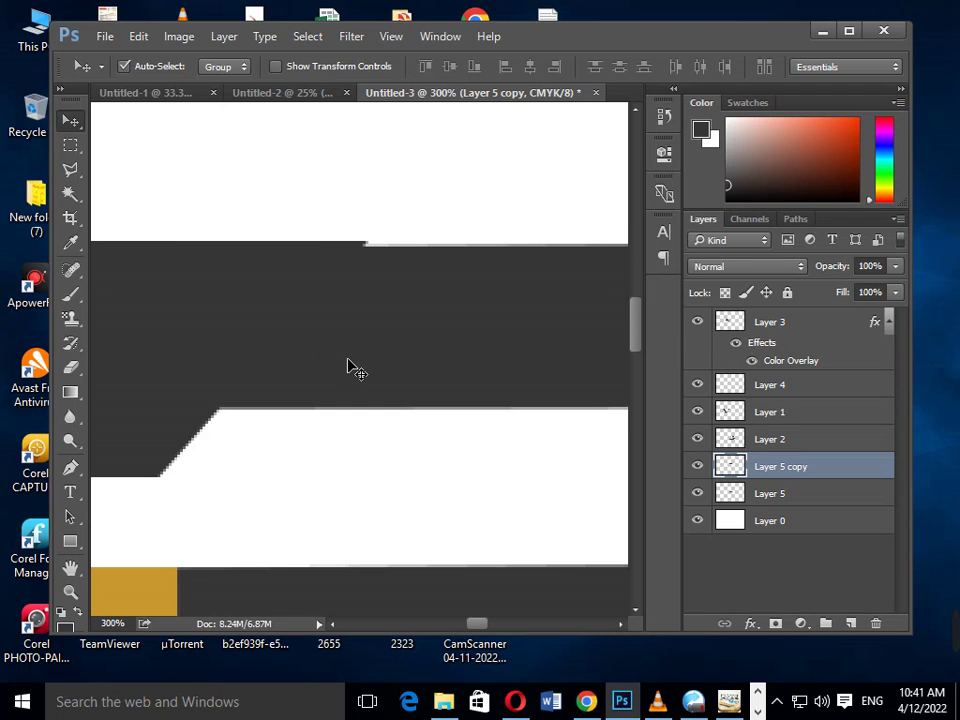
Step: Transform the Layer 5 copy bar to raise its top edge slightly
scroll(348, 368, up, 2)
scroll(349, 366, up, 1)
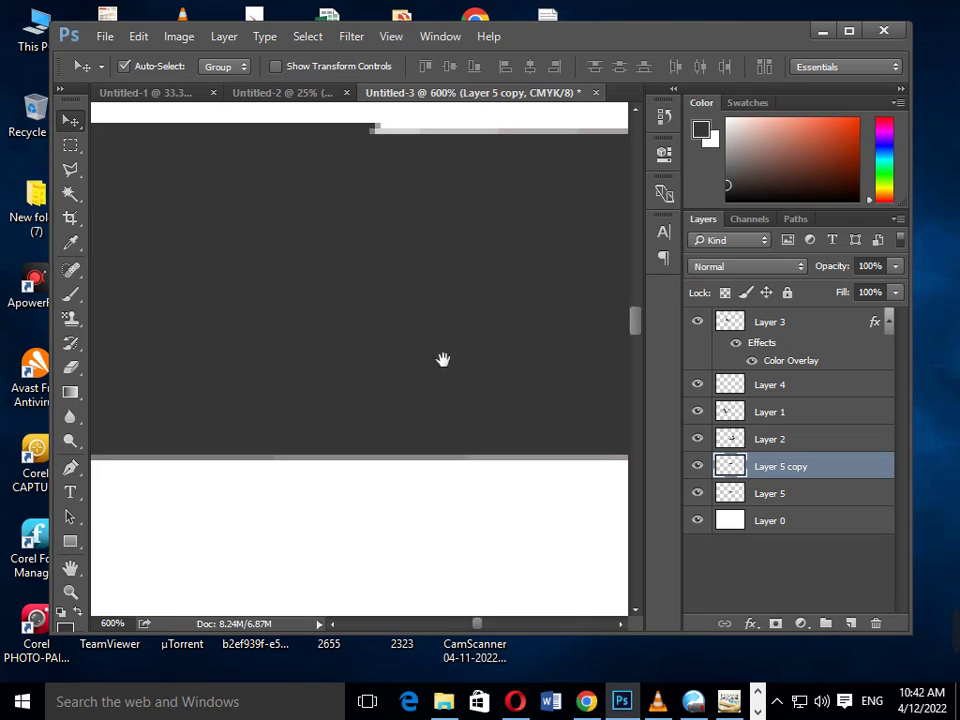
drag(441, 360, 360, 510)
key(ctrl+t)
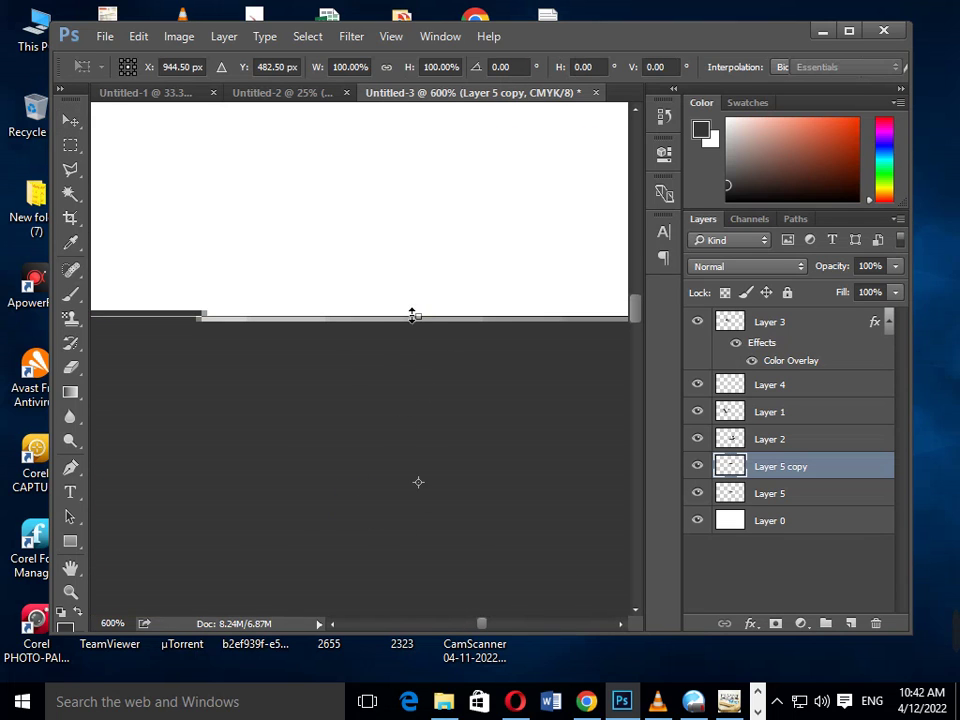
drag(425, 318, 426, 316)
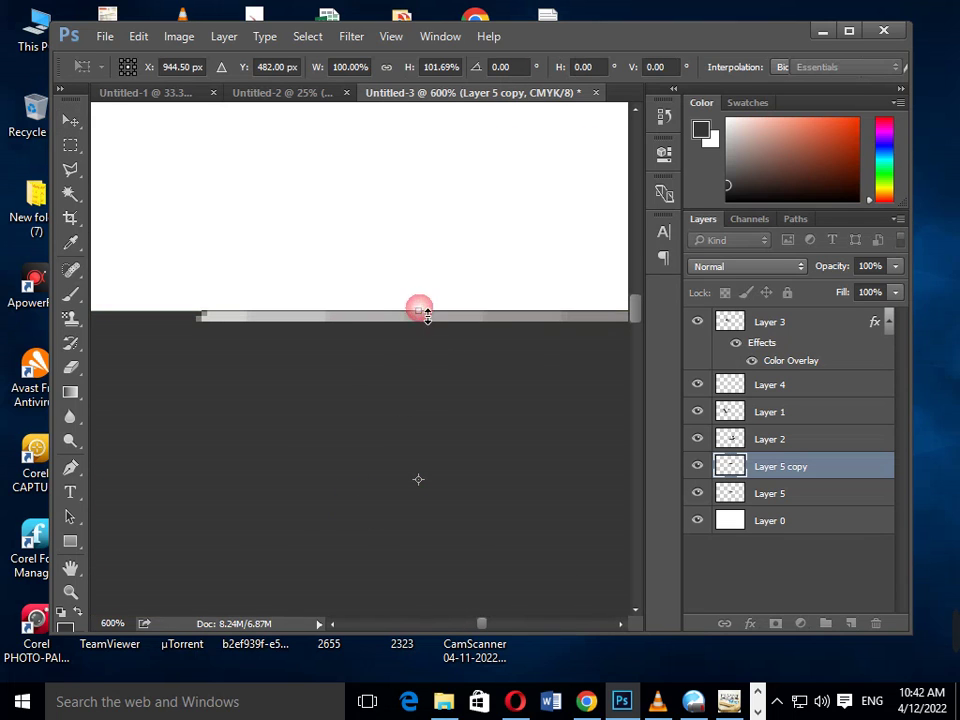
key(ctrl+0)
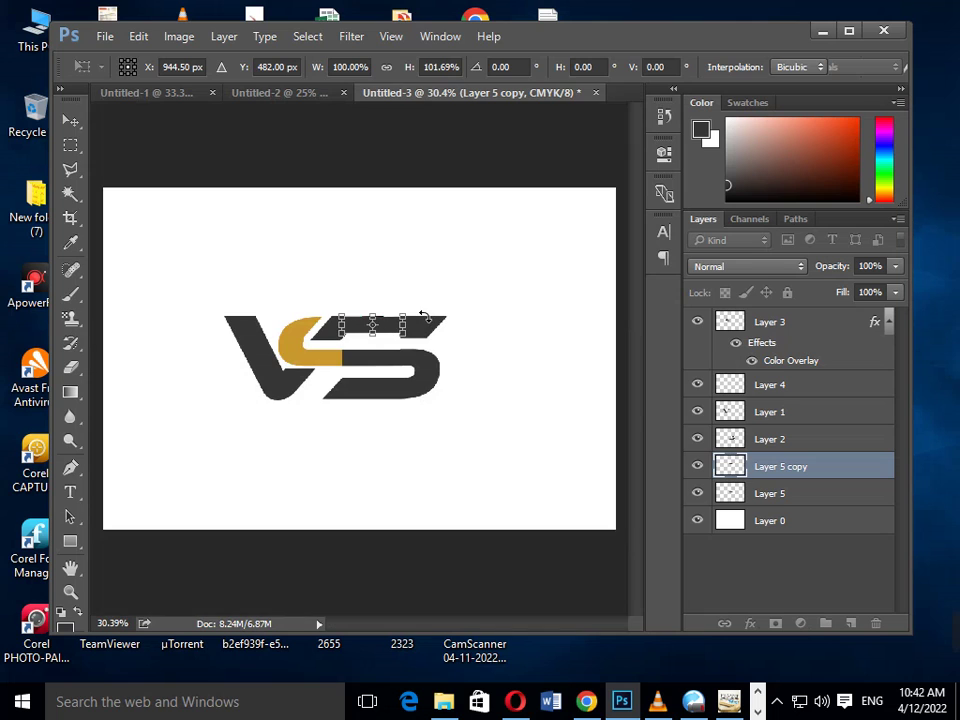
key(Return)
key(ctrl+1)
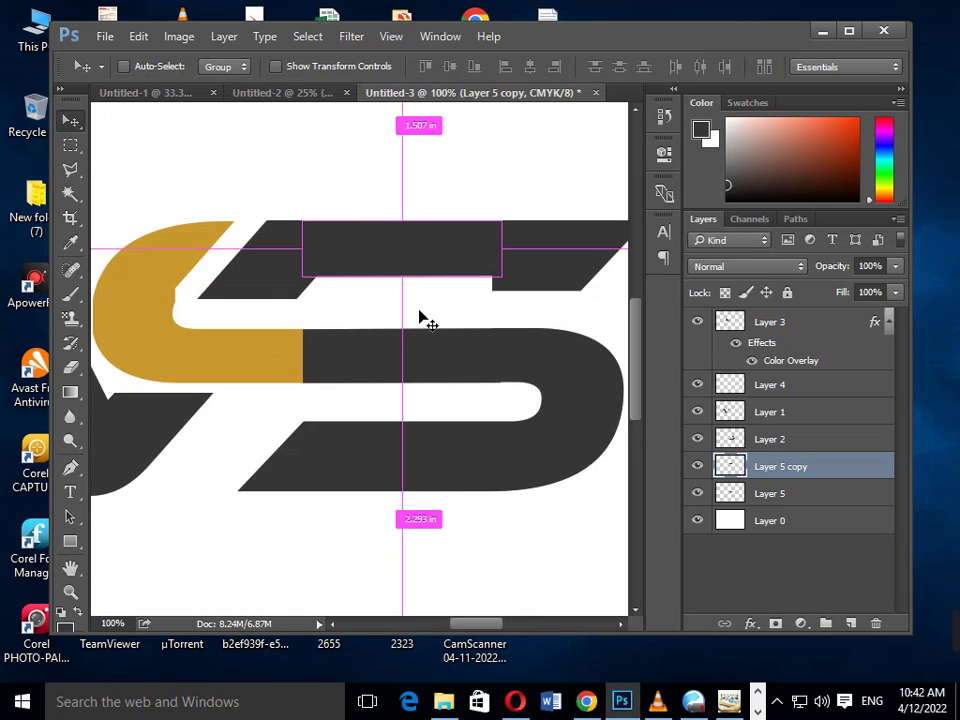
key(ctrl+plus)
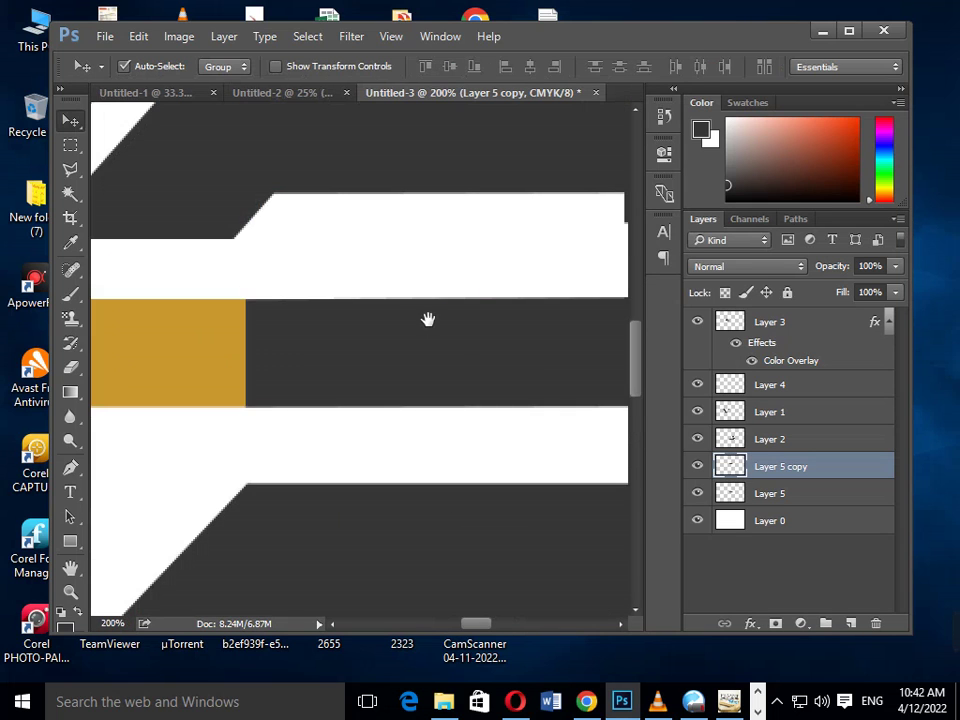
drag(429, 317, 396, 499)
Step: Stretch the bar taller so its bottom reaches the shape below
click(223, 430)
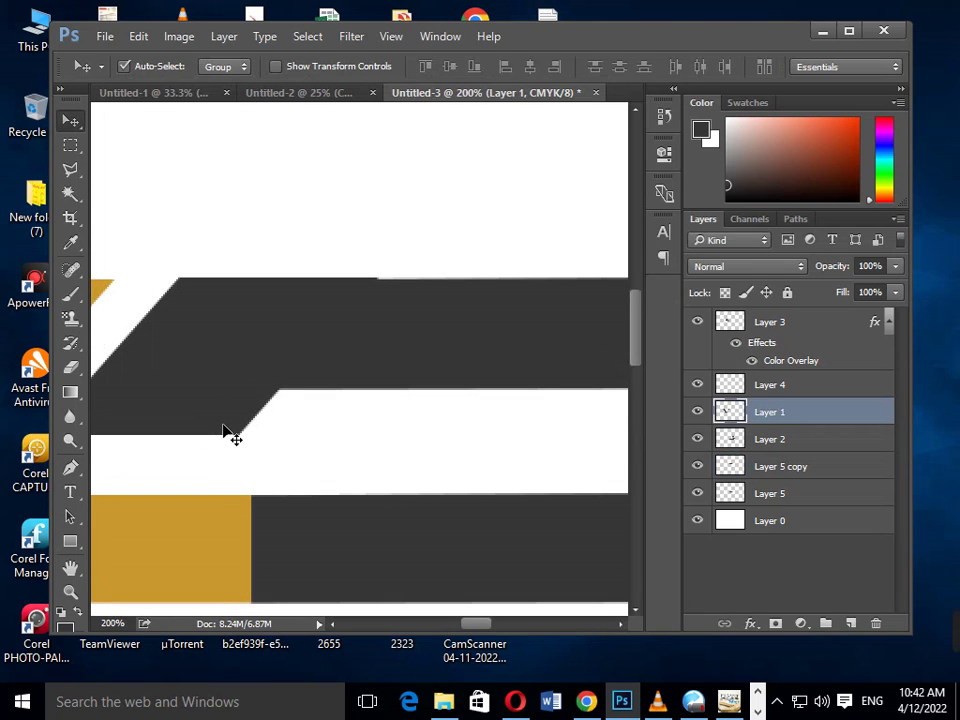
key(ctrl+0)
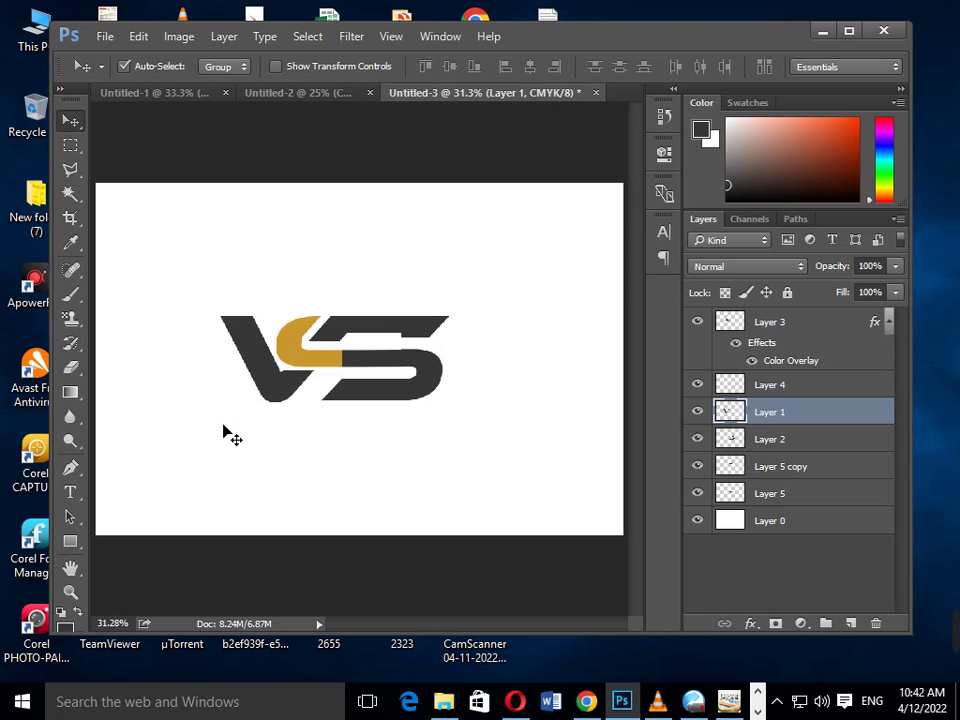
key(ctrl+plus)
key(ctrl+plus)
key(ctrl+plus)
key(ctrl+plus)
key(ctrl+plus)
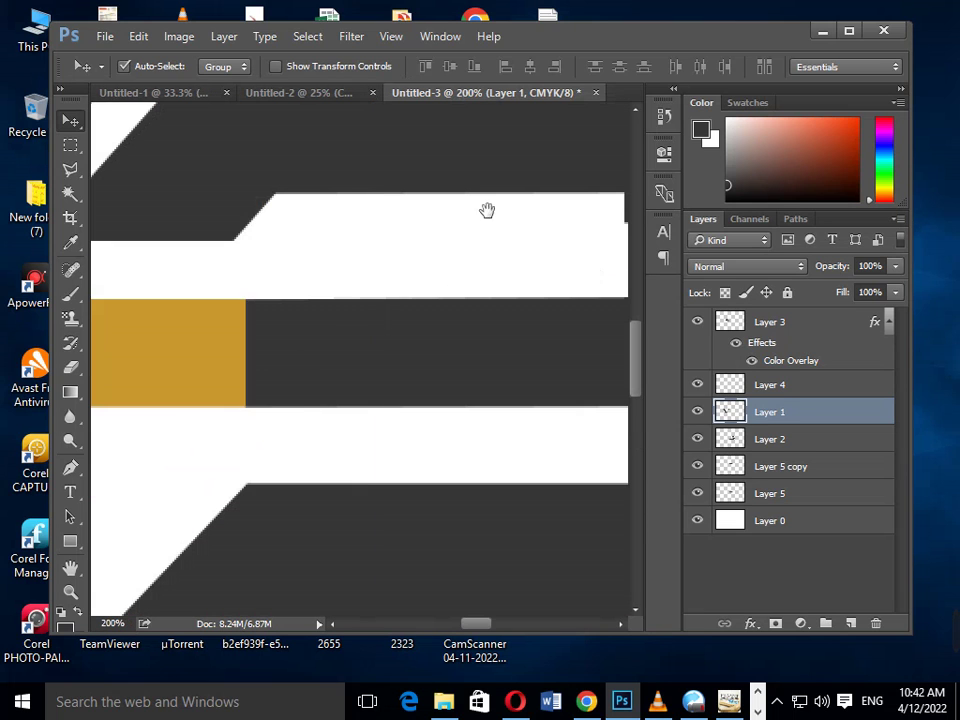
drag(452, 210, 400, 252)
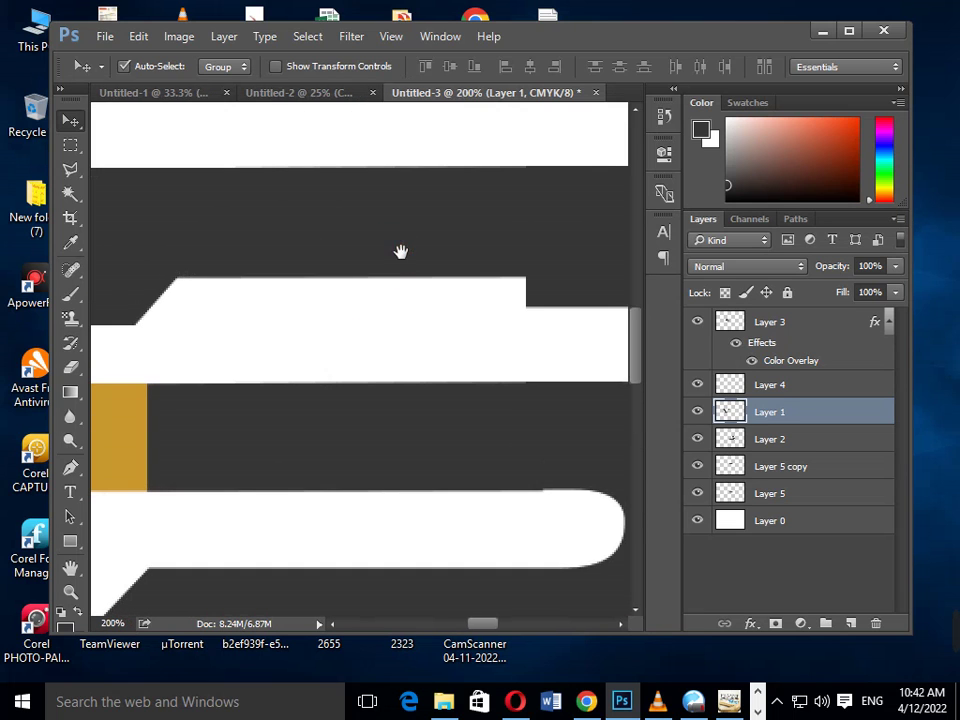
click(392, 248)
key(ctrl+t)
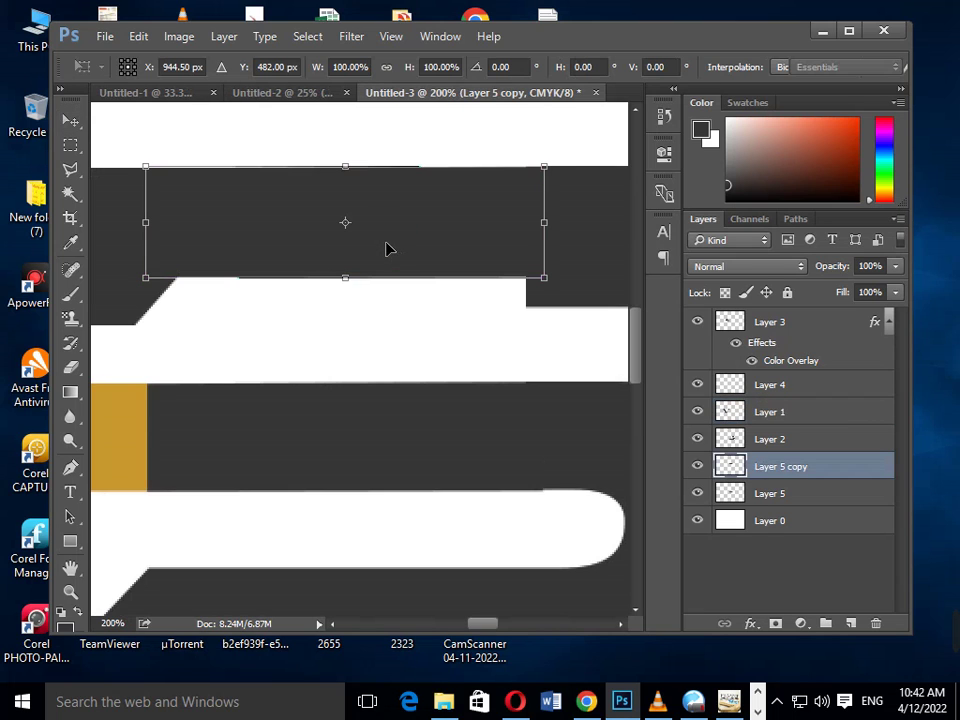
drag(357, 288, 355, 315)
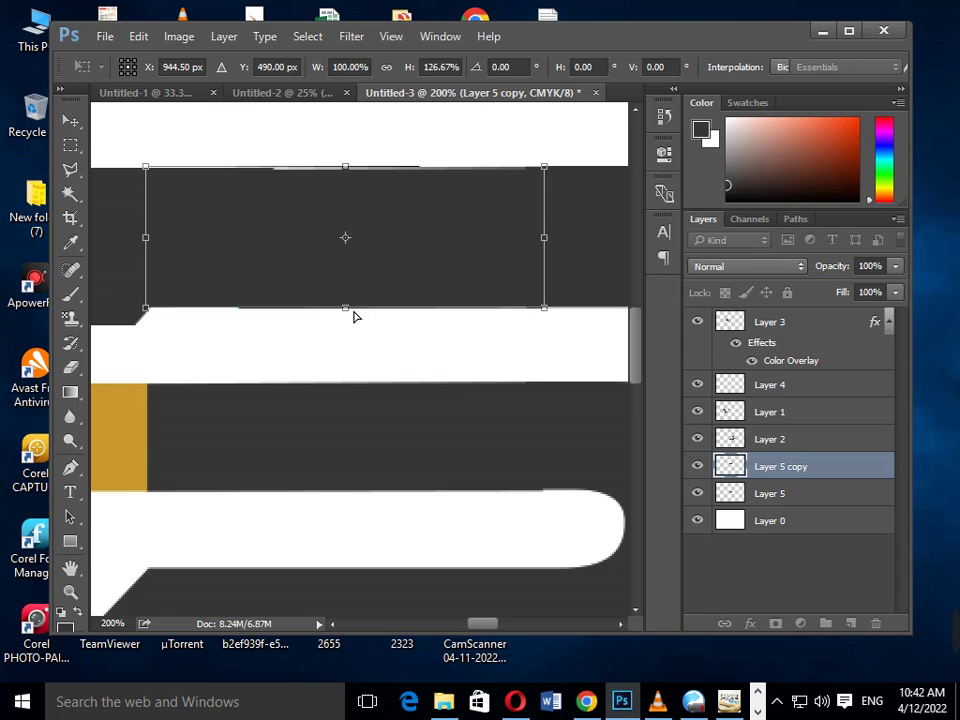
key(ctrl+plus)
key(ctrl+plus)
drag(480, 371, 210, 425)
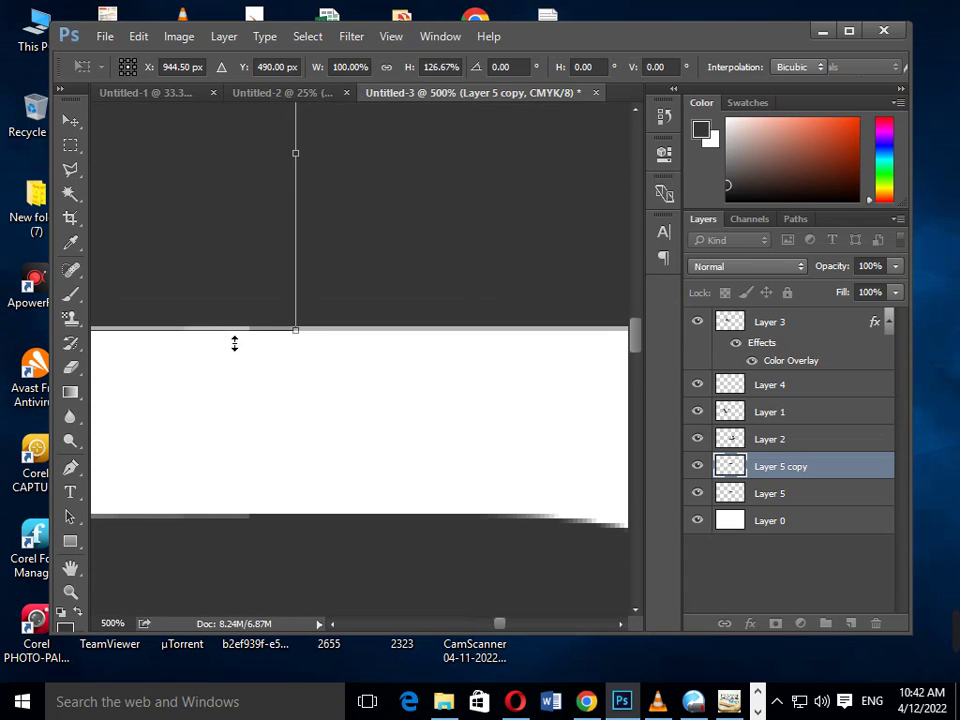
key(Return)
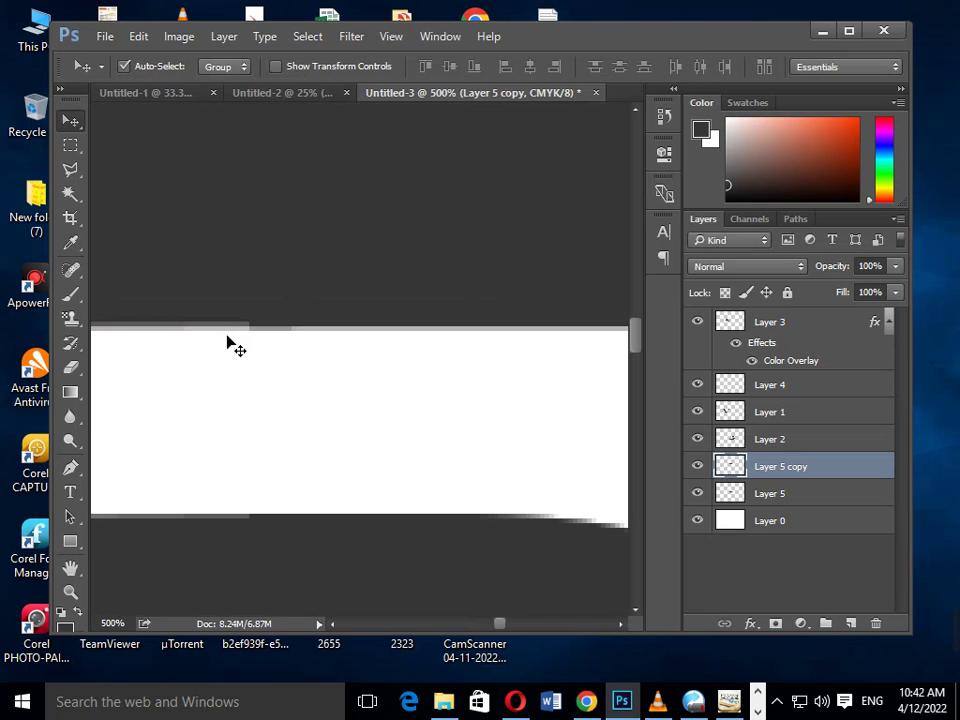
Step: Extend the bar's bottom edge a few more pixels to close the gap
click(186, 268)
key(ctrl+t)
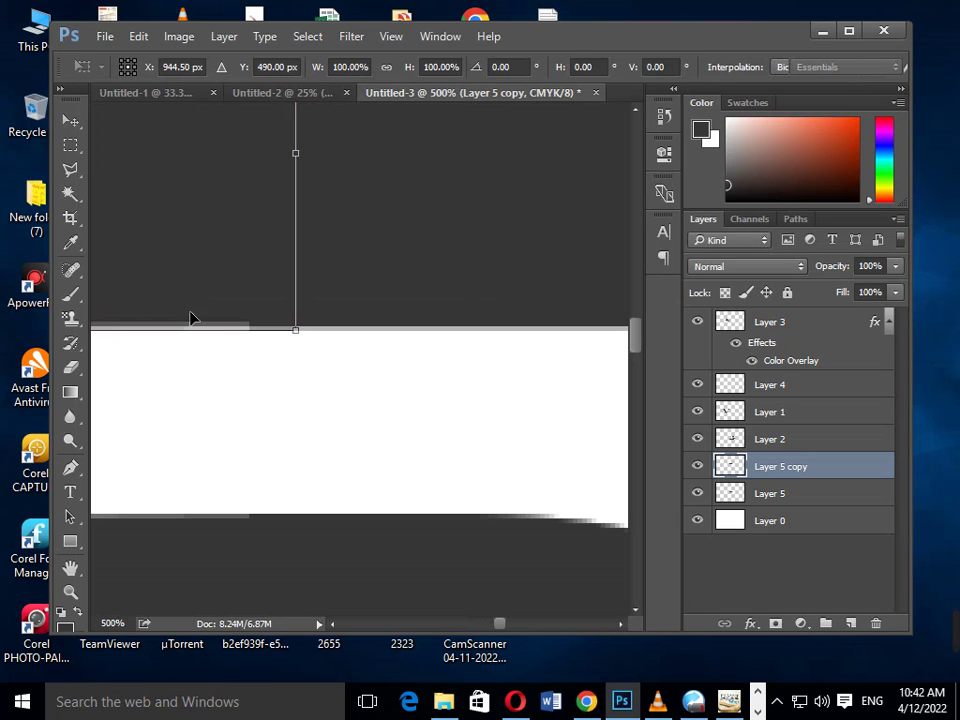
drag(214, 337, 215, 345)
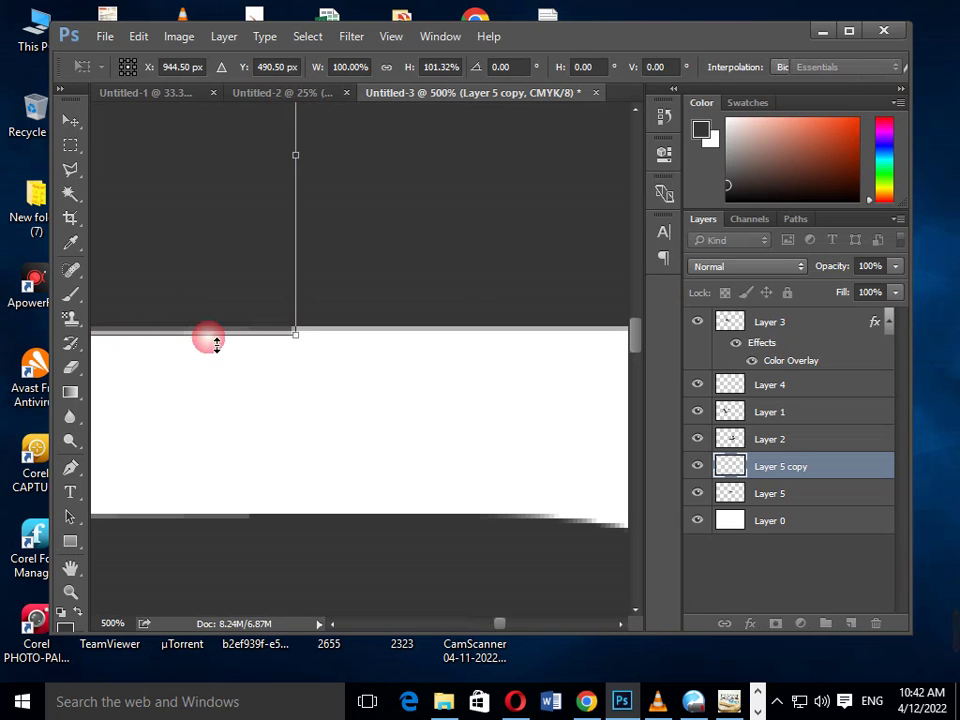
key(Return)
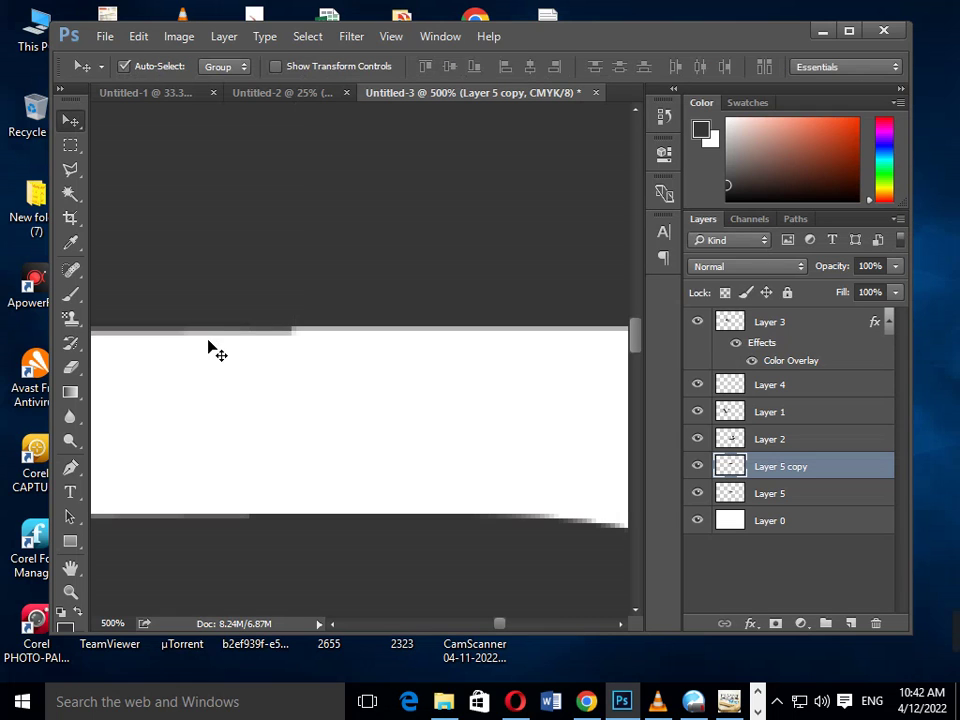
key(ctrl+0)
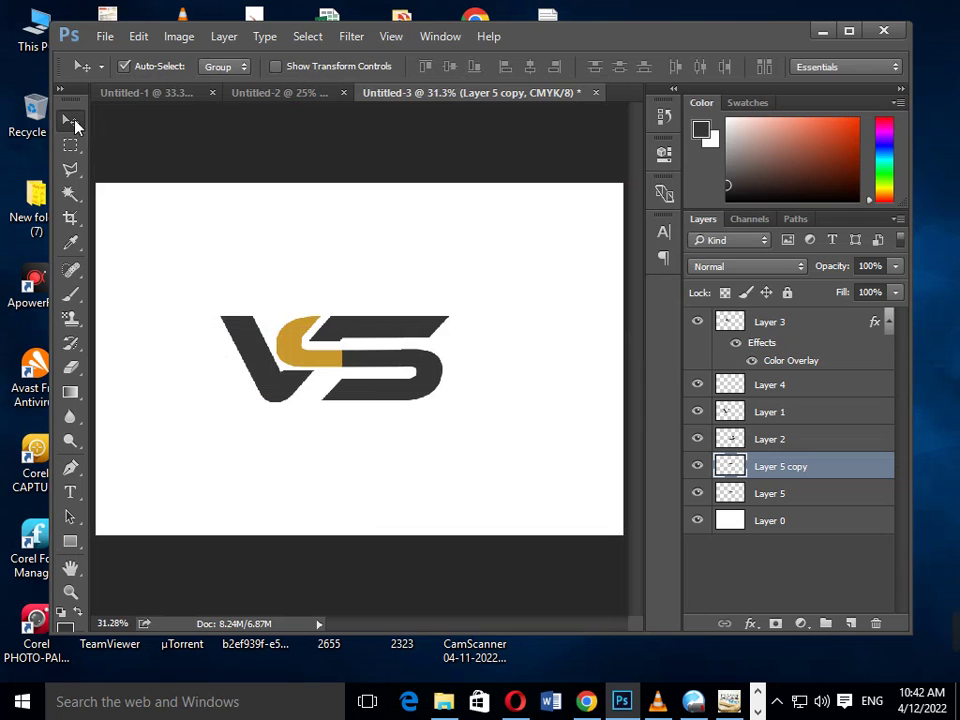
Step: Merge the two S pieces, Layer 5 and Layer 2, into one layer
click(250, 250)
click(381, 370)
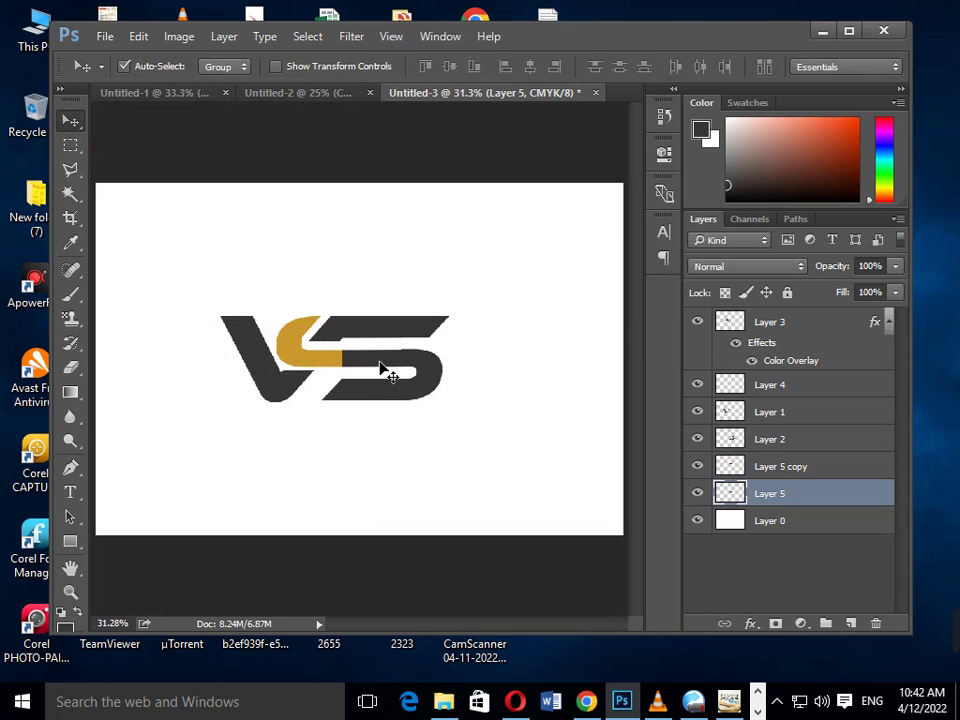
shift+click(378, 400)
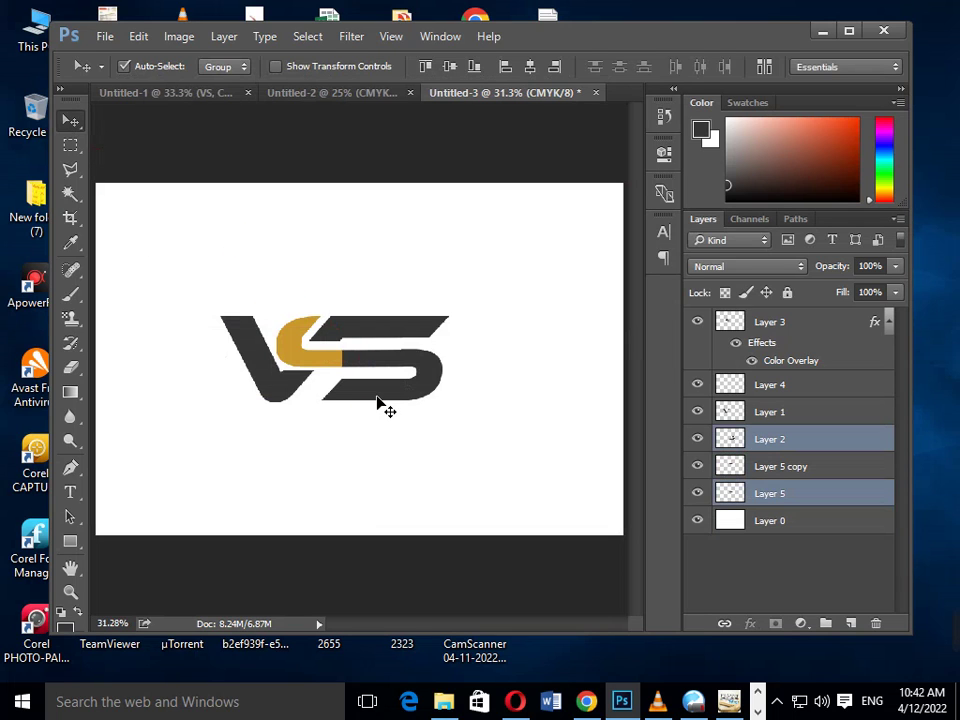
right_click(737, 505)
click(665, 300)
key(ctrl+e)
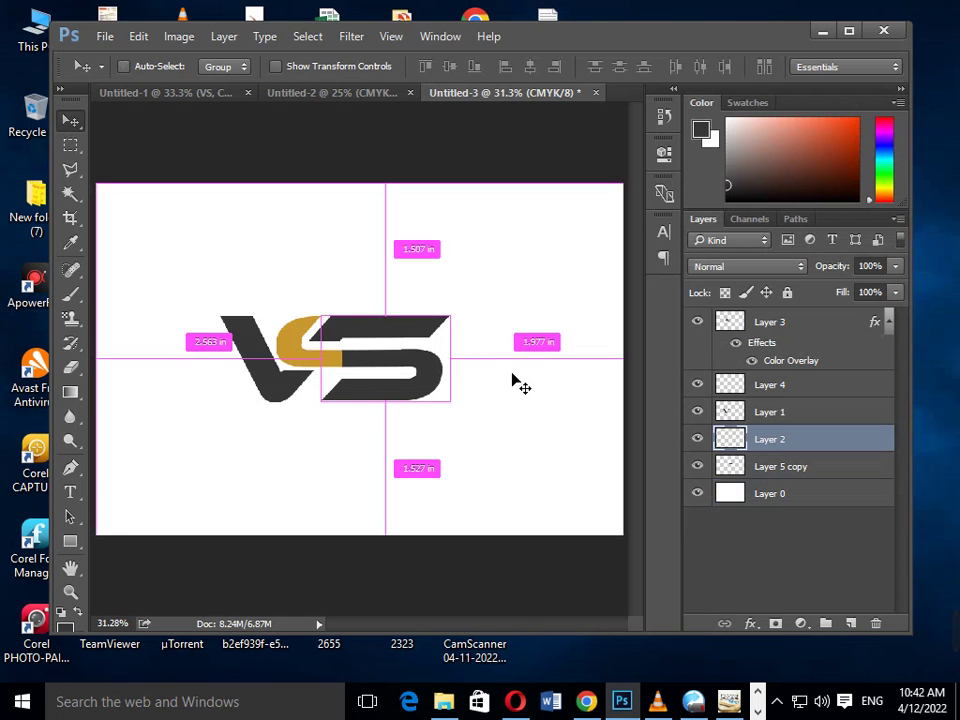
Step: Give the merged S layer a gold Color Overlay
right_click(731, 439)
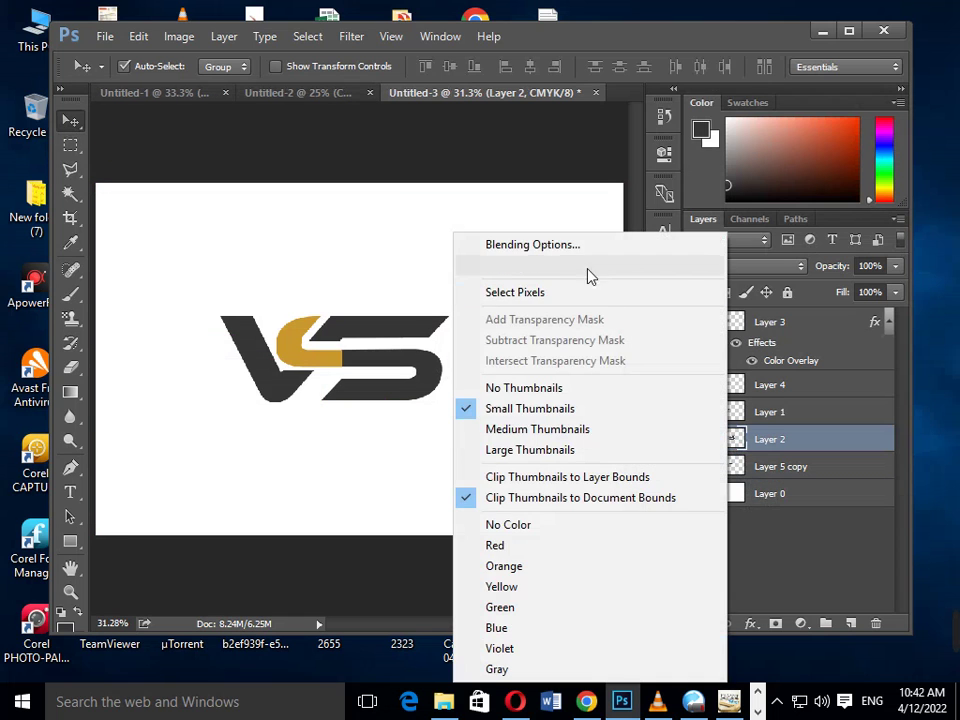
click(560, 247)
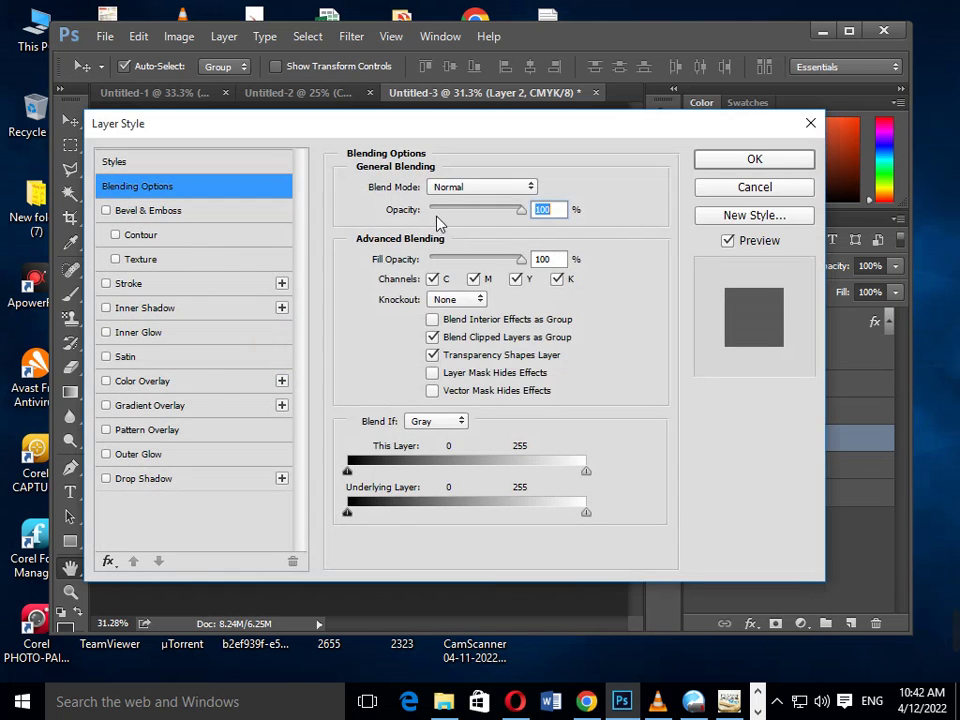
click(128, 388)
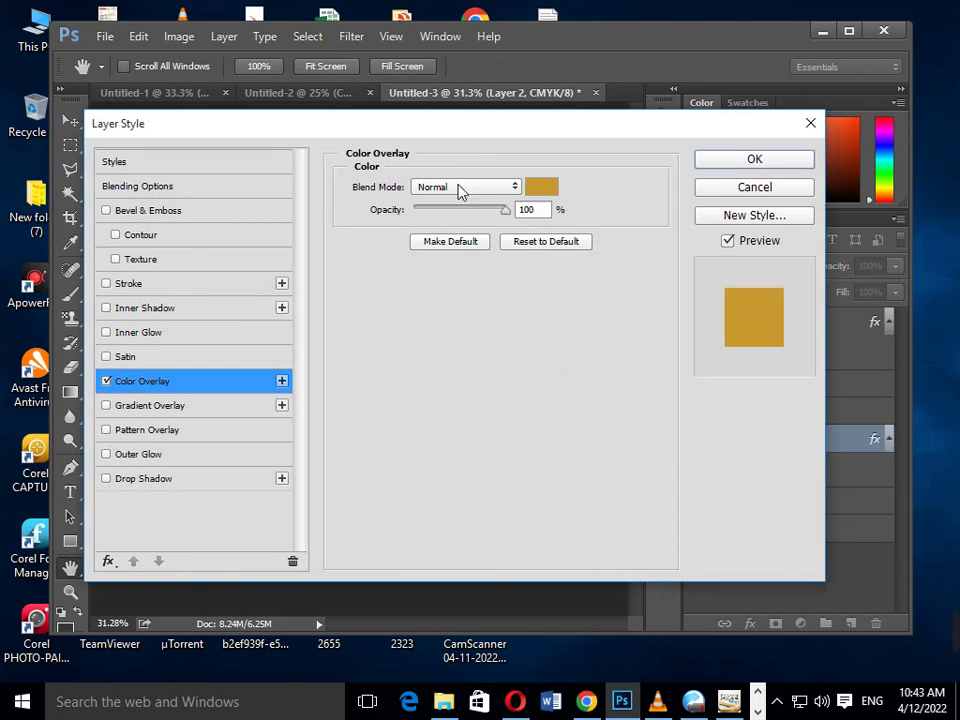
click(754, 160)
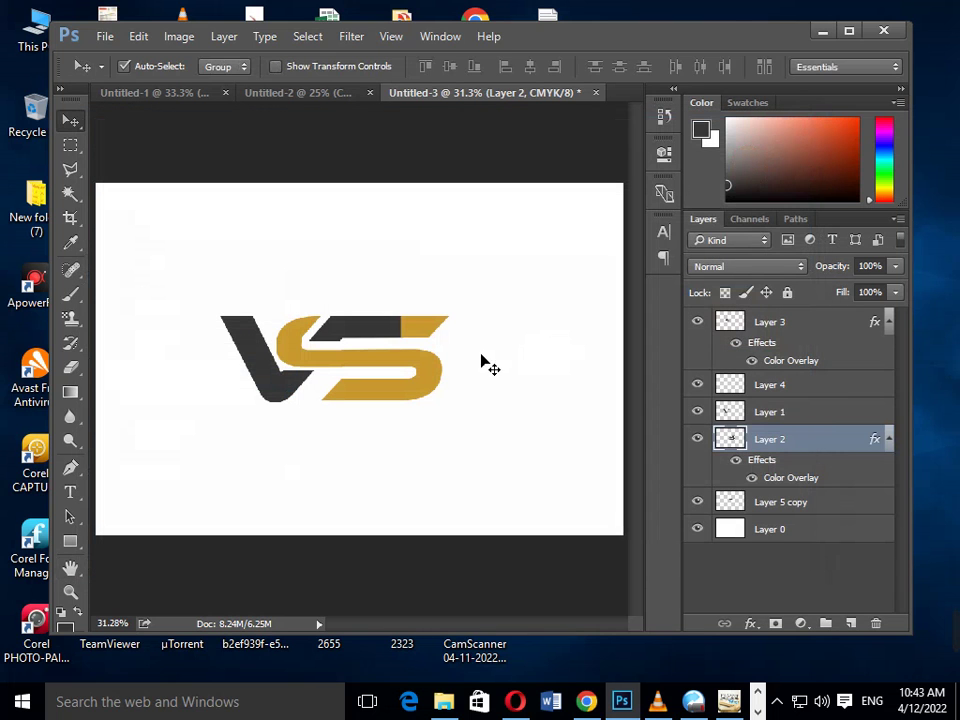
click(369, 334)
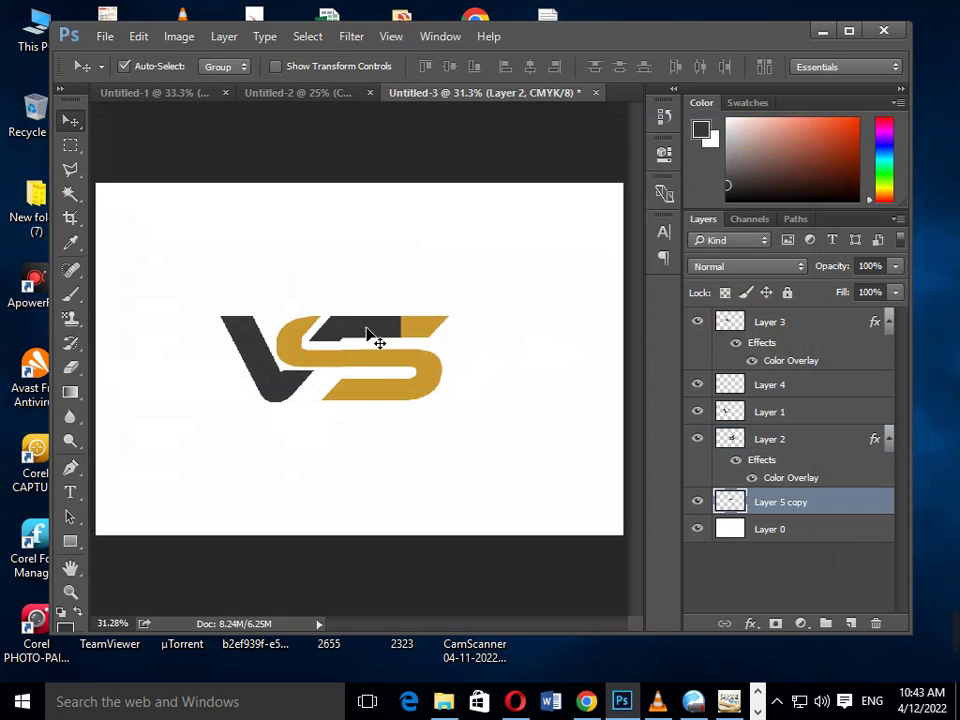
Step: Merge the Layer 5 copy piece into Layer 1, the V's layer
shift+click(289, 382)
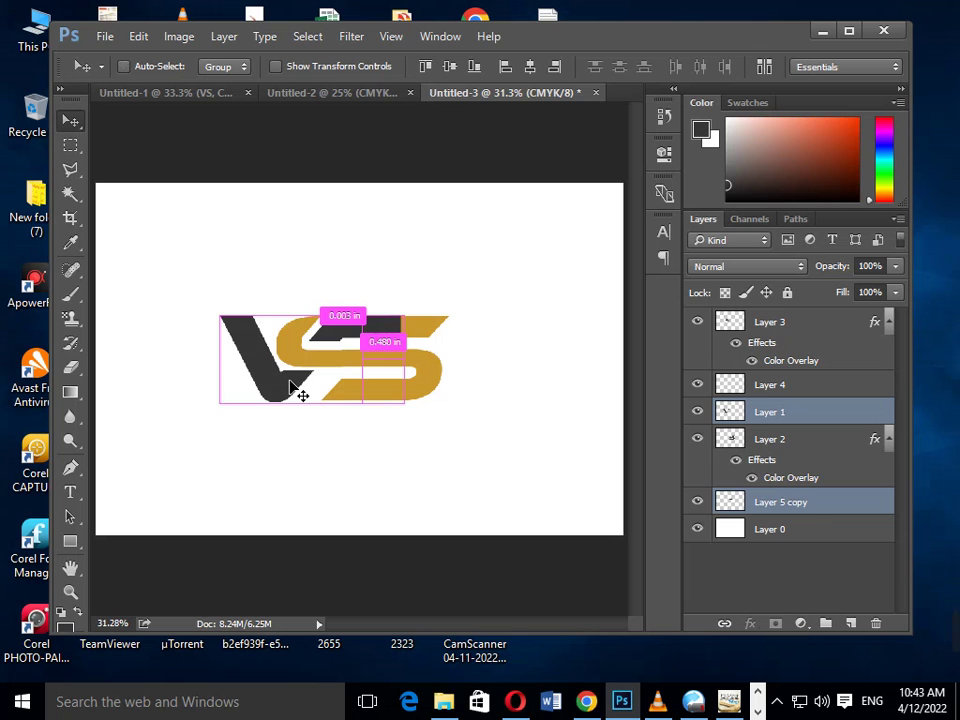
key(ctrl+e)
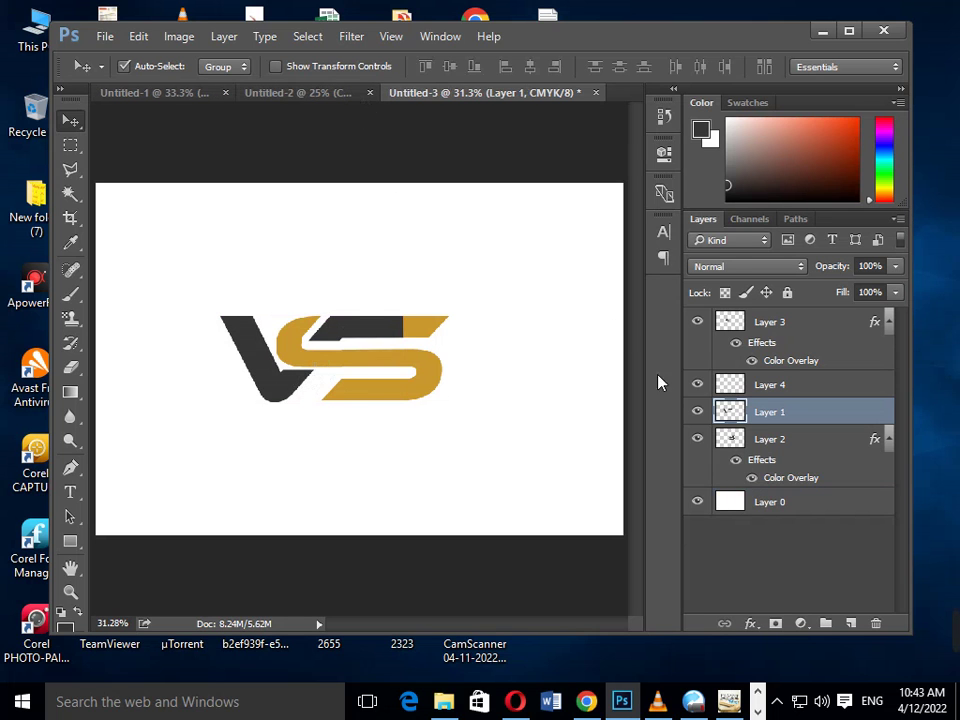
right_click(735, 415)
click(561, 244)
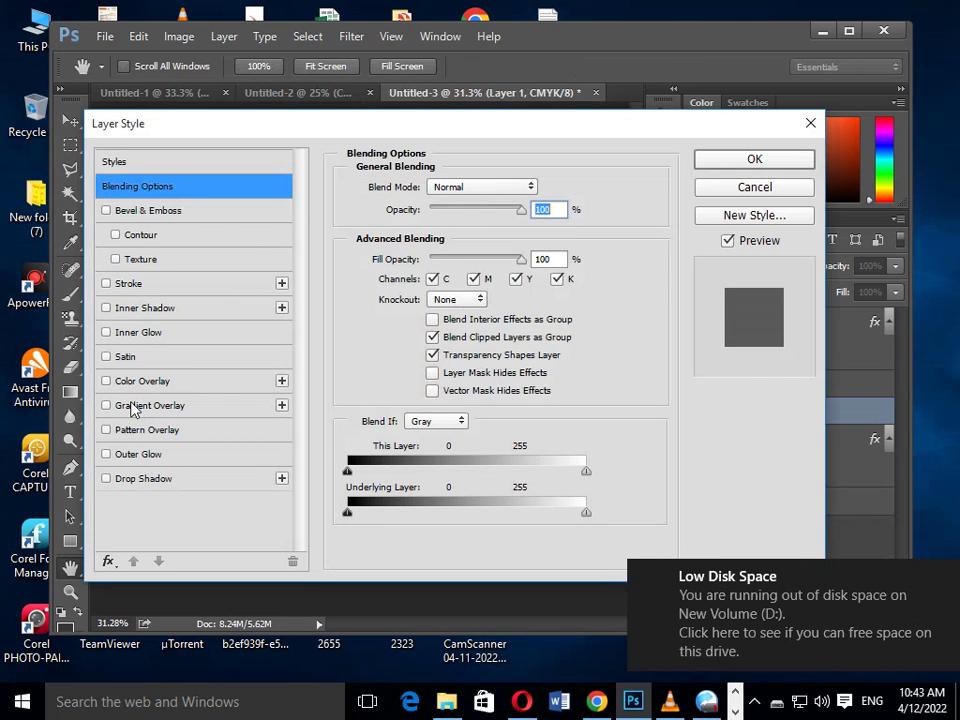
Step: Apply a red #cc0000 Color Overlay to Layer 1 so the V turns red
click(139, 384)
click(541, 187)
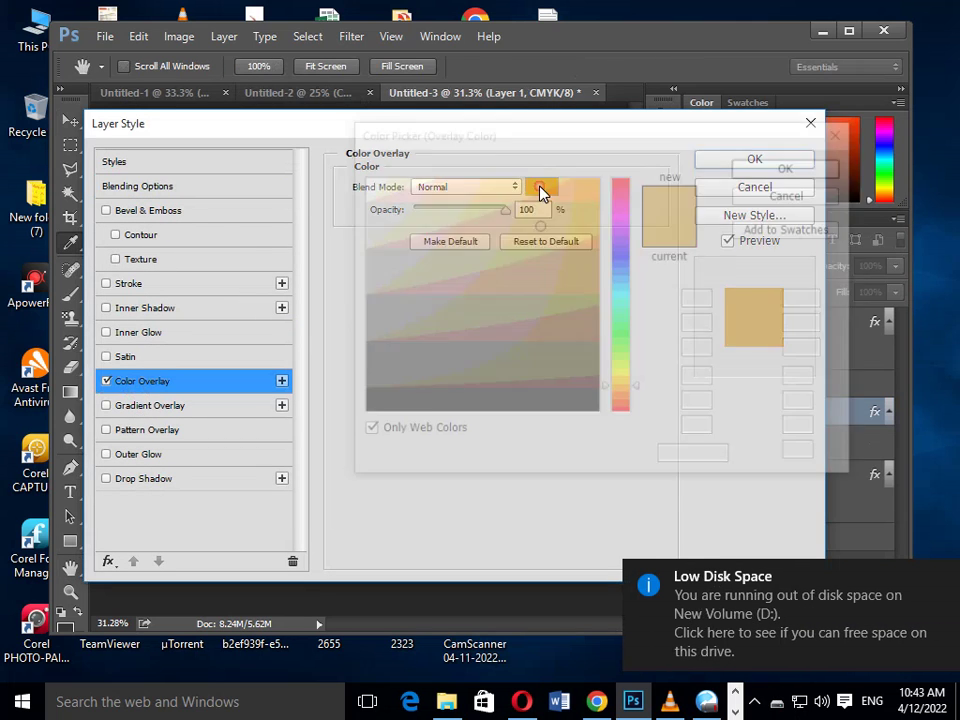
click(508, 311)
click(541, 273)
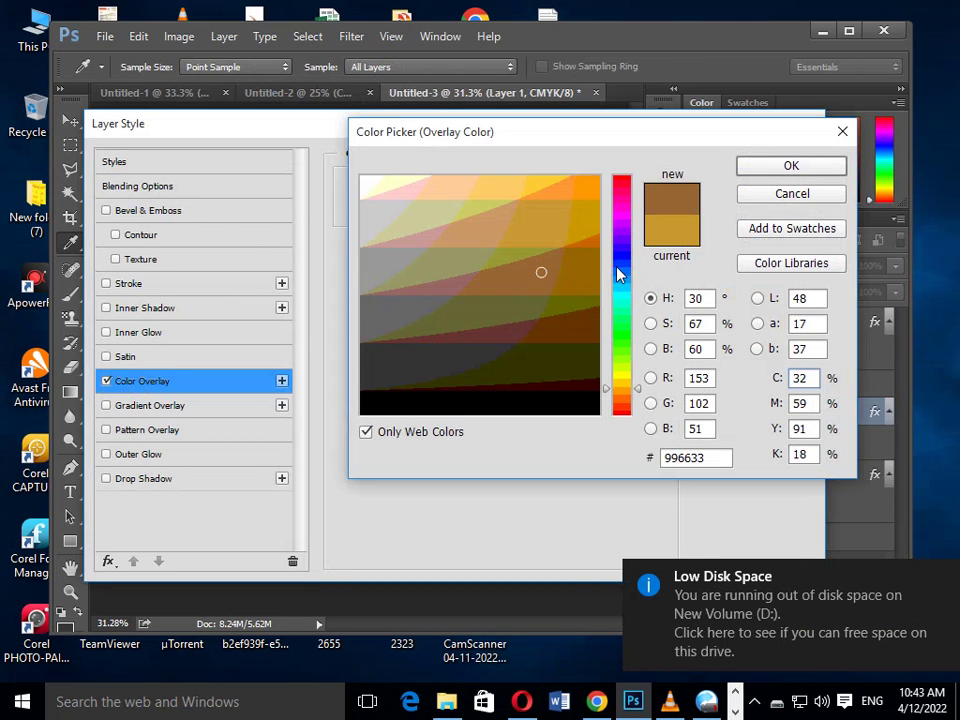
drag(622, 263, 628, 189)
click(589, 206)
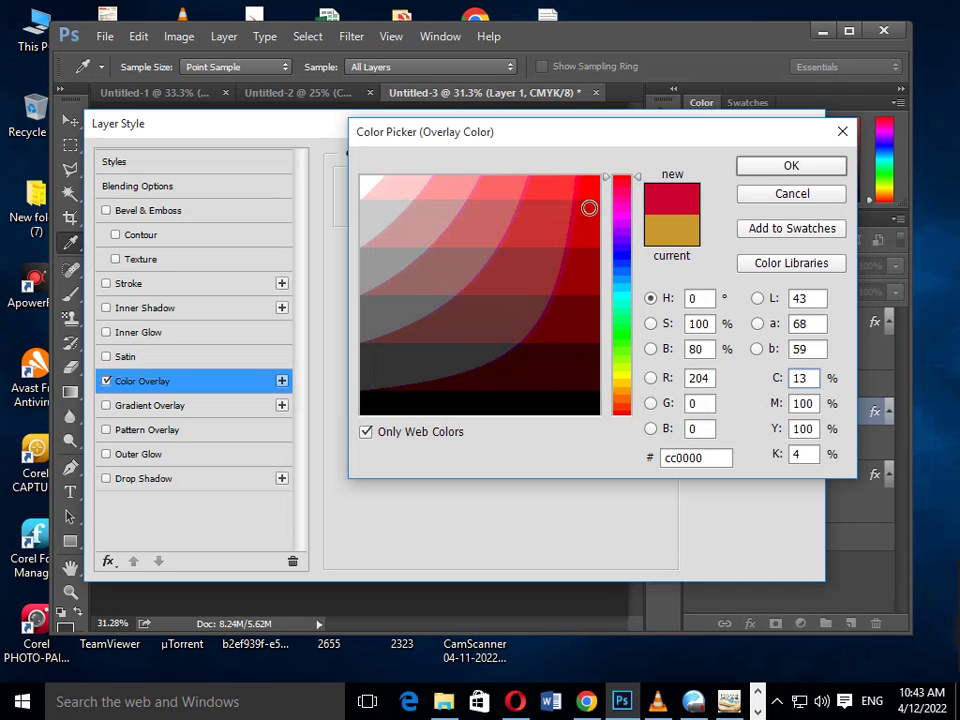
click(600, 177)
click(786, 166)
click(762, 165)
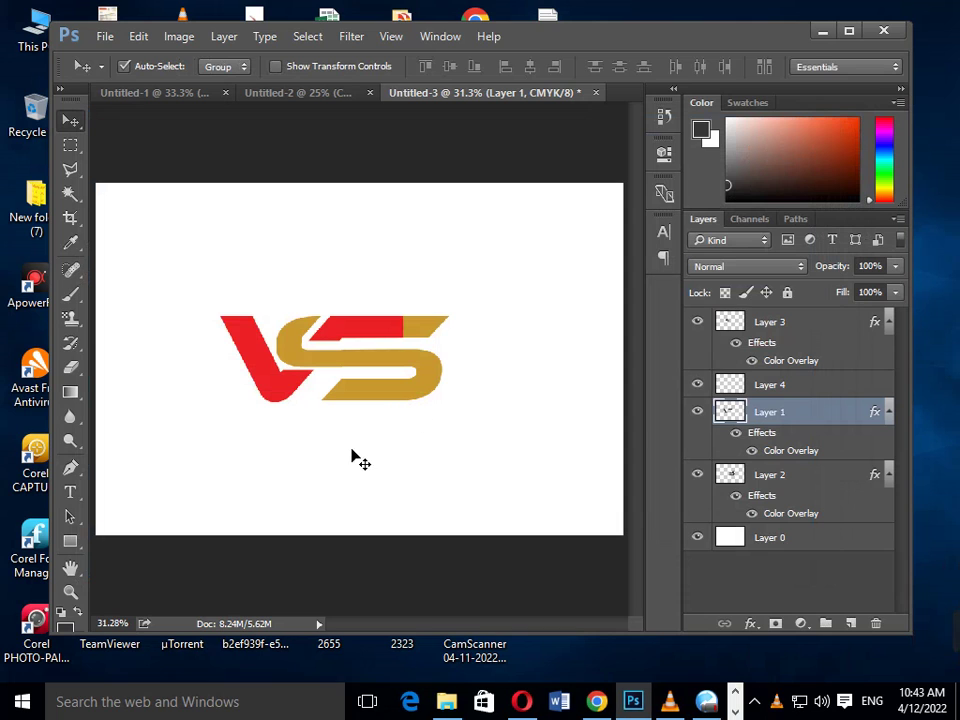
Step: Select Layer 2 and change its Color Overlay colour in Blending Options
key(ctrl+minus)
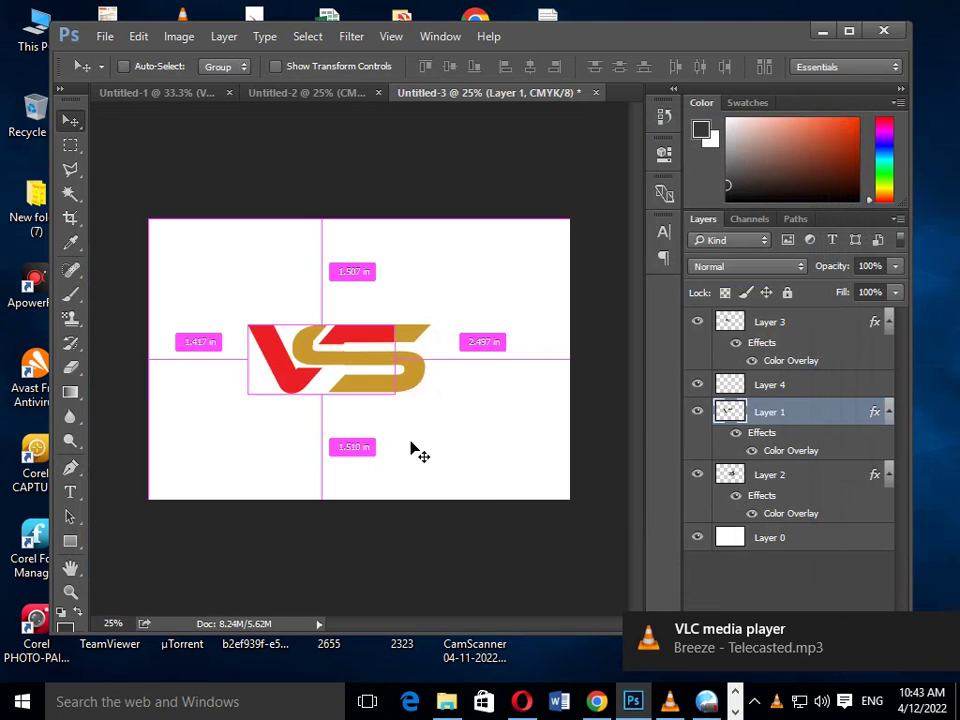
key(ctrl+minus)
key(ctrl+plus)
key(ctrl+plus)
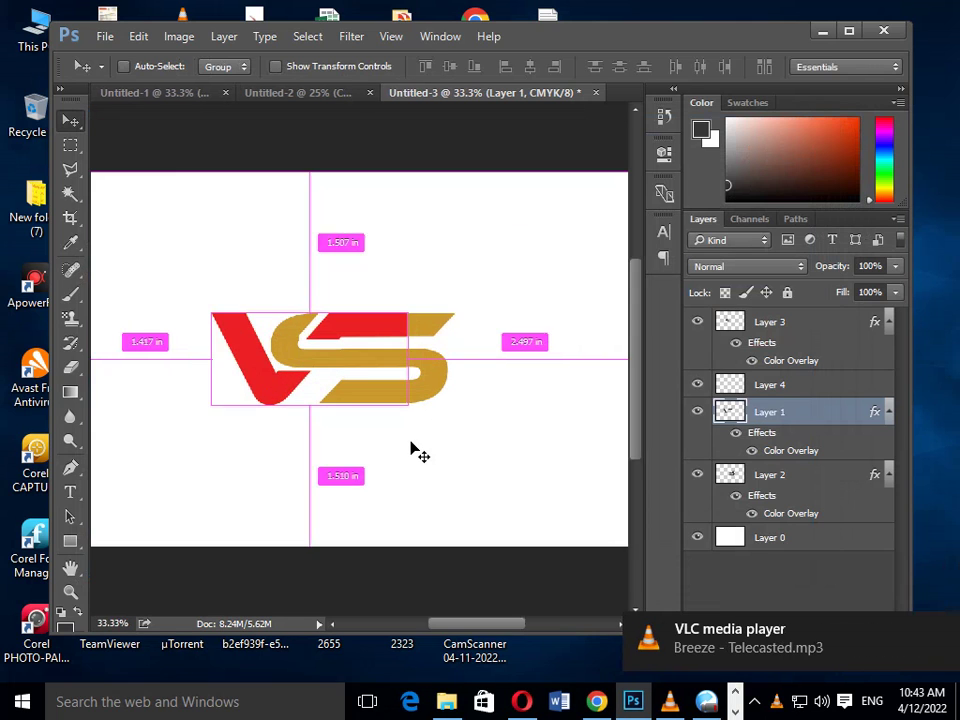
click(428, 333)
right_click(427, 331)
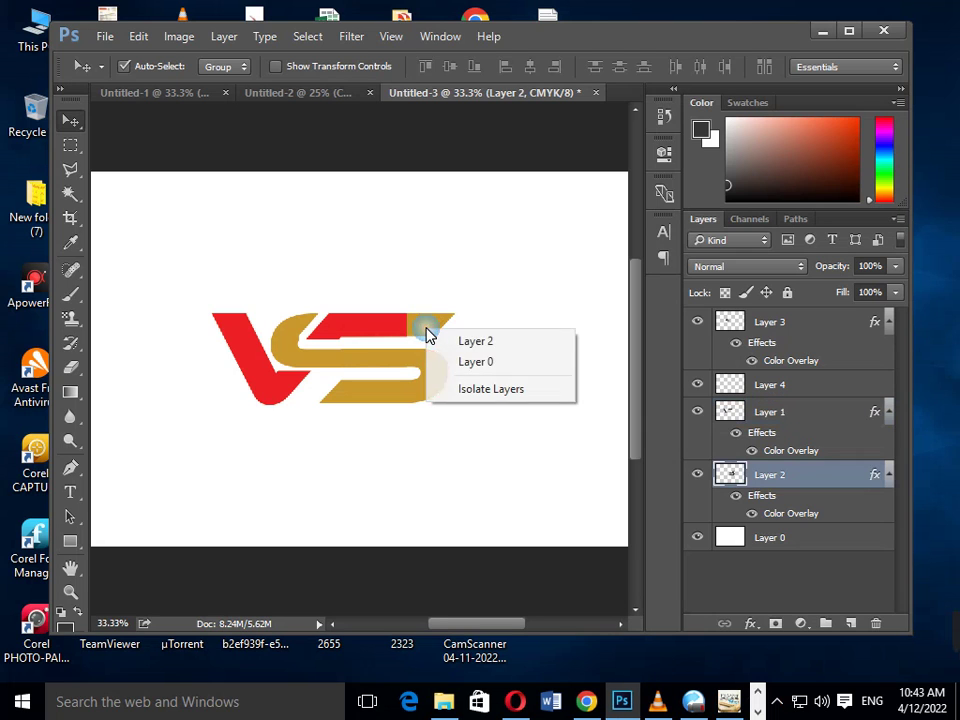
right_click(722, 480)
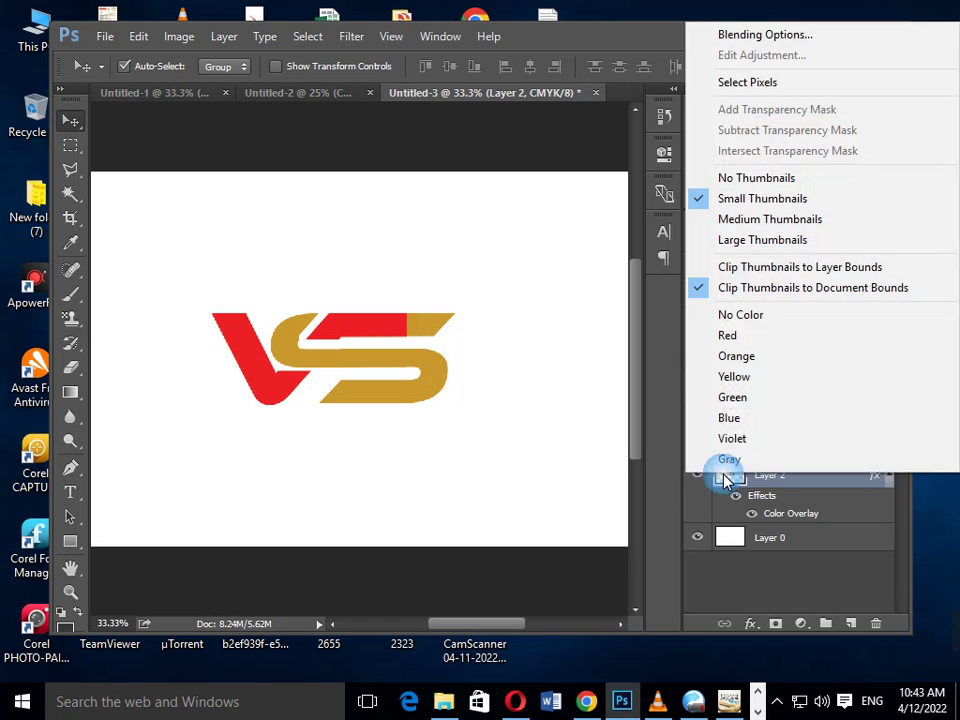
click(731, 34)
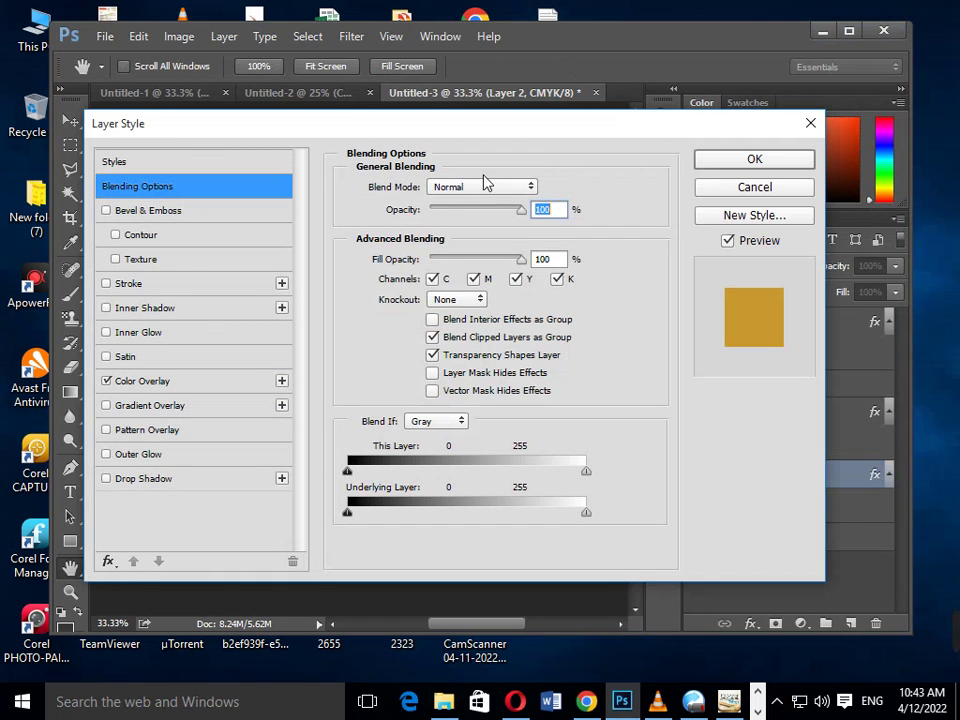
click(160, 381)
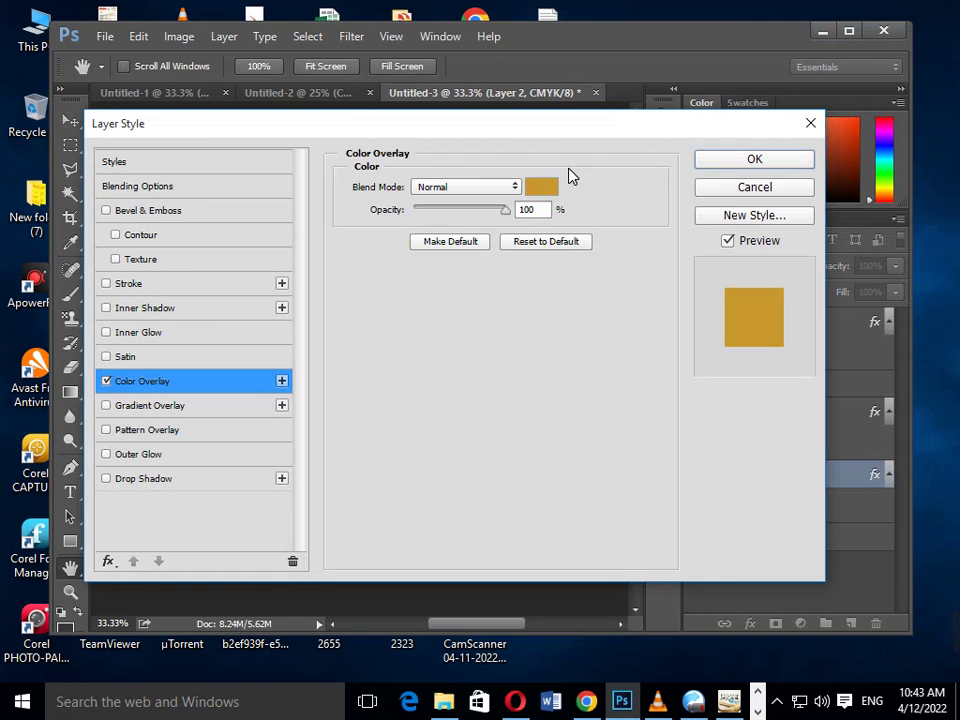
click(540, 188)
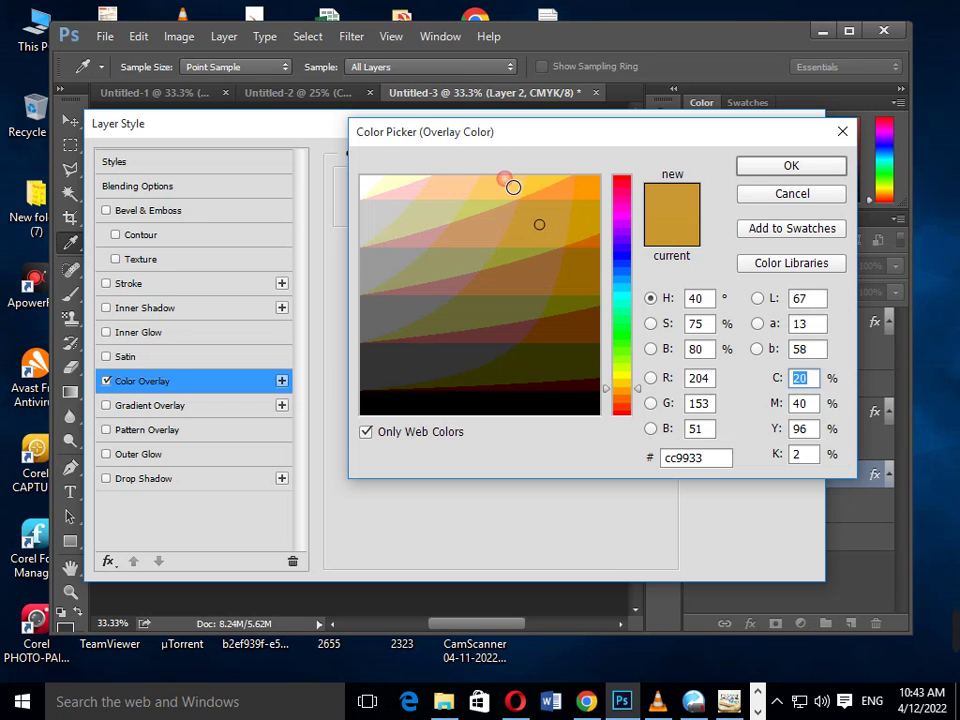
click(760, 168)
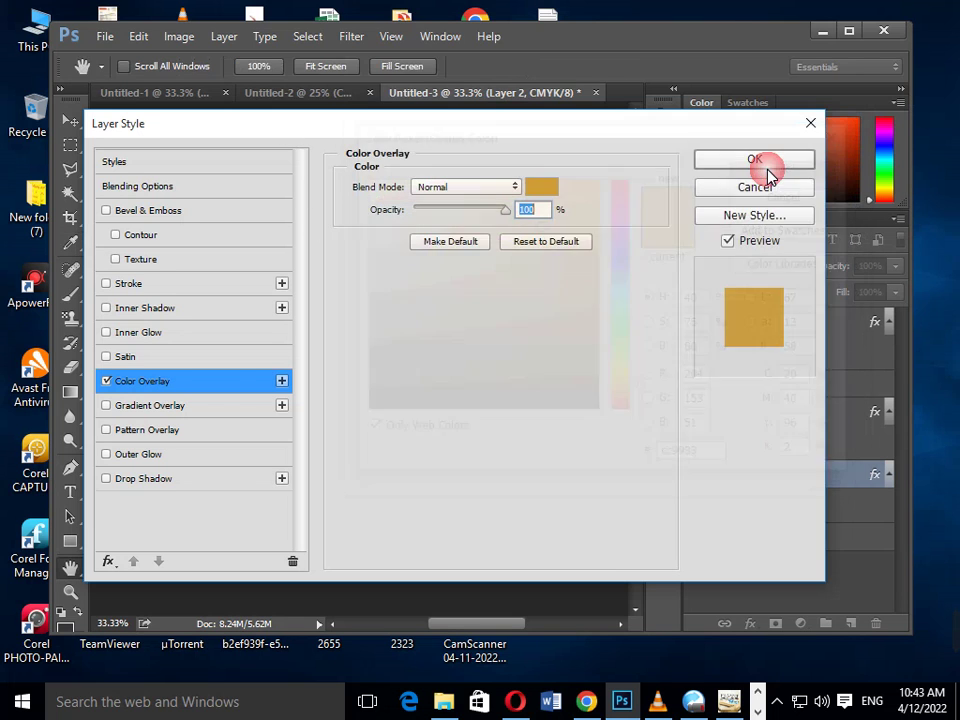
click(758, 163)
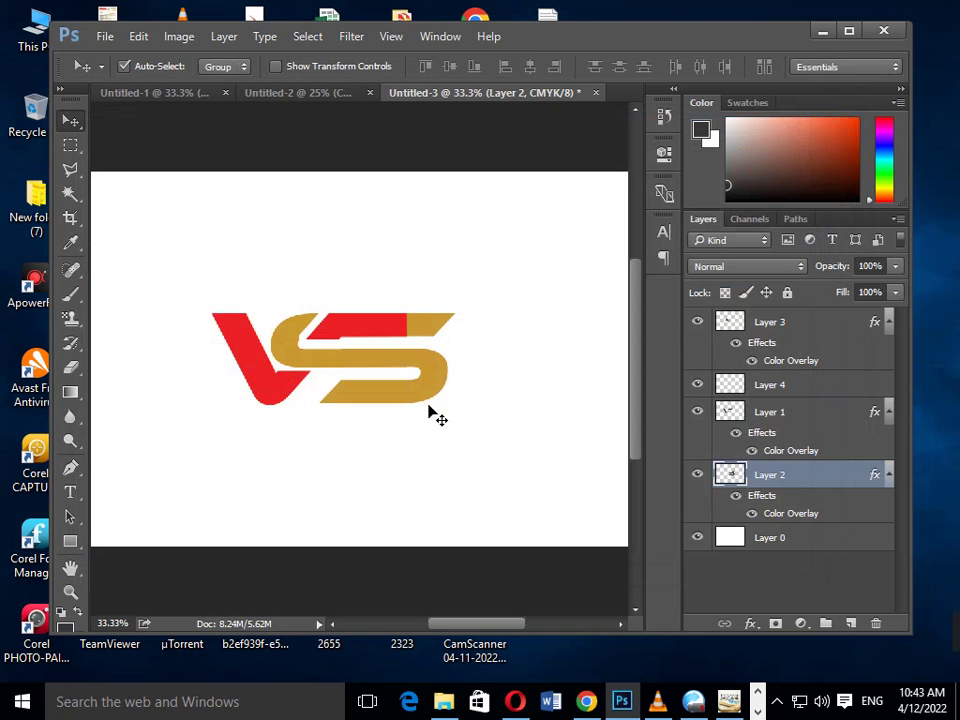
Step: Reopen Layer 2's Color Overlay and set it to red, turning the S body red
click(424, 318)
right_click(743, 480)
key(Escape)
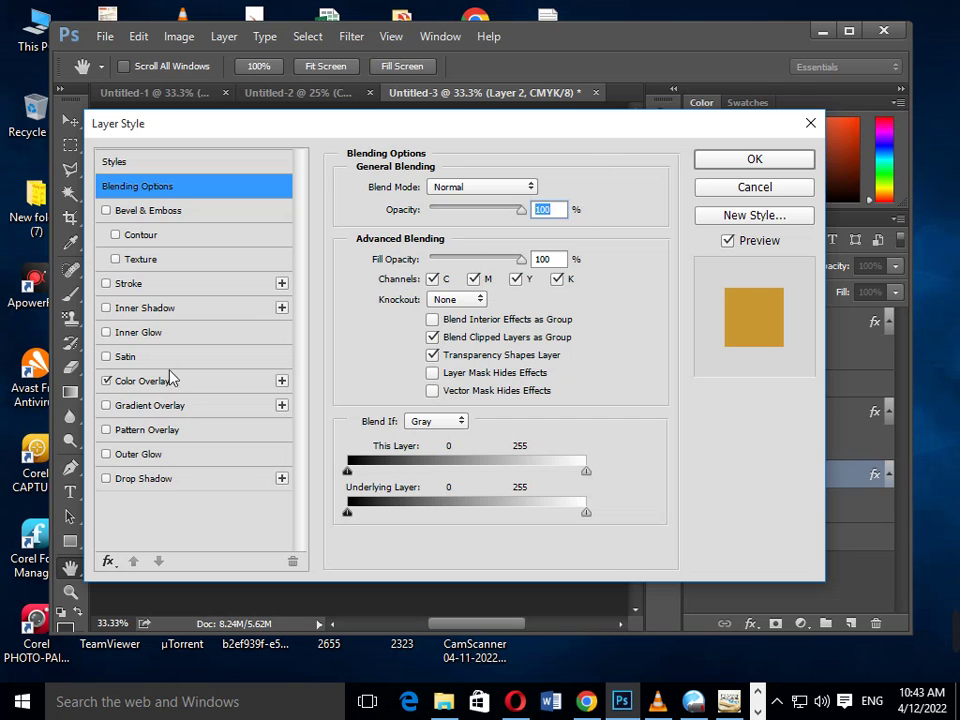
click(165, 382)
click(541, 186)
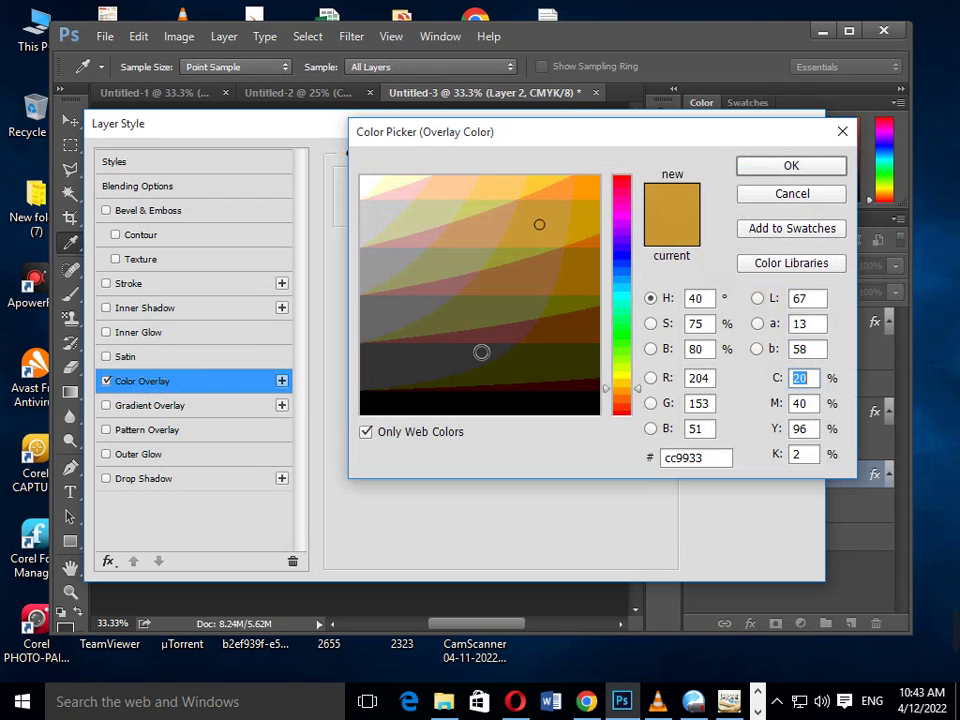
drag(621, 410, 632, 185)
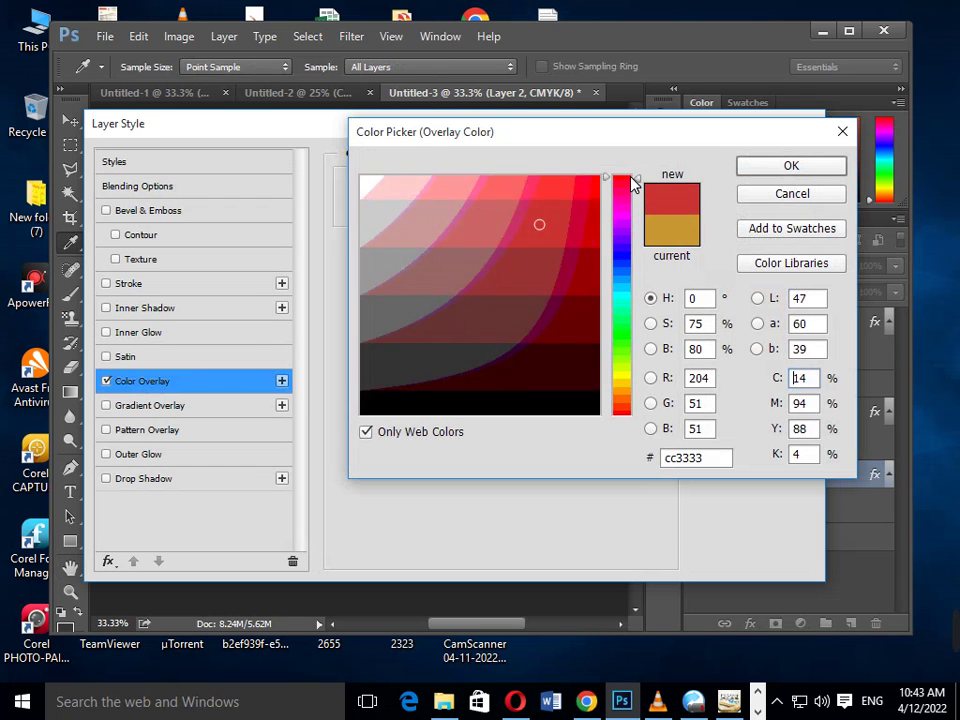
click(600, 180)
click(765, 171)
click(765, 171)
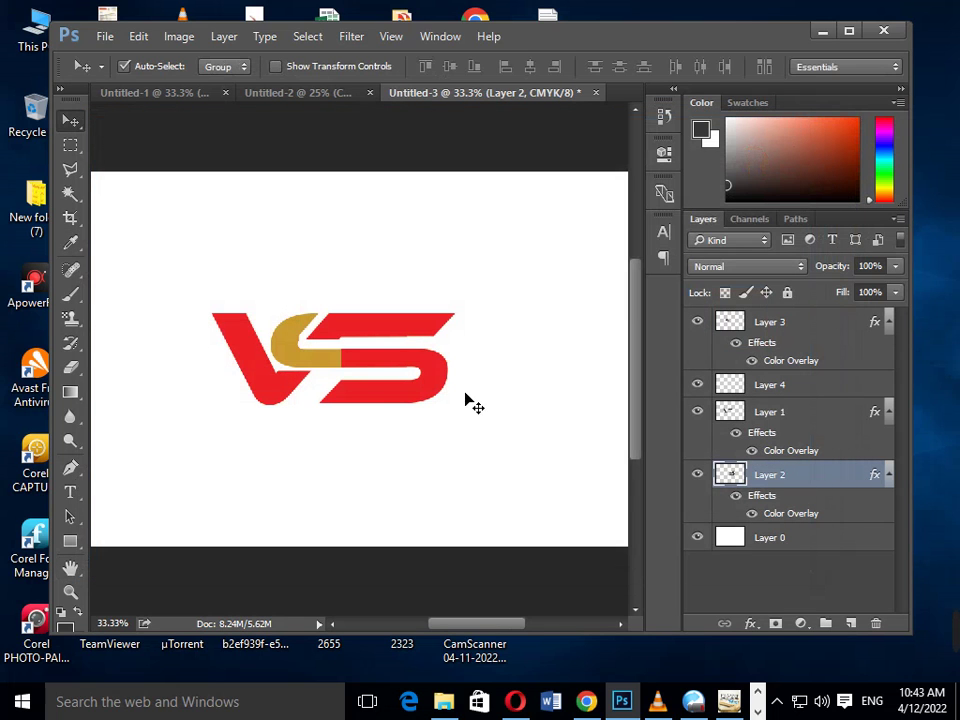
Step: Toggle Layer 2's visibility repeatedly to compare the S with and without its lower part
click(381, 399)
click(697, 474)
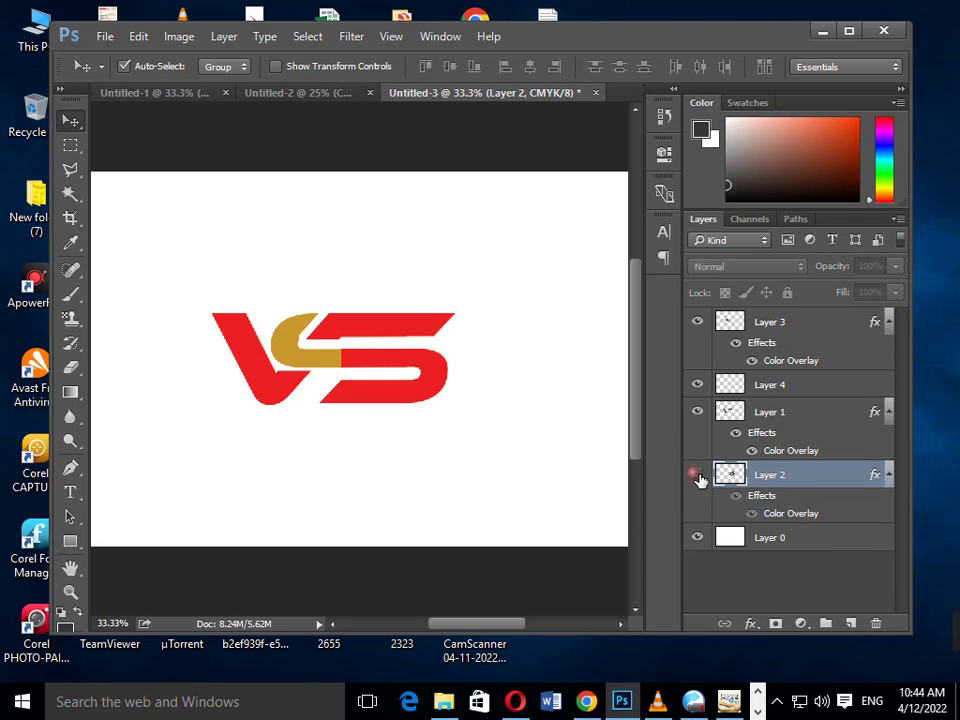
click(697, 474)
click(697, 474)
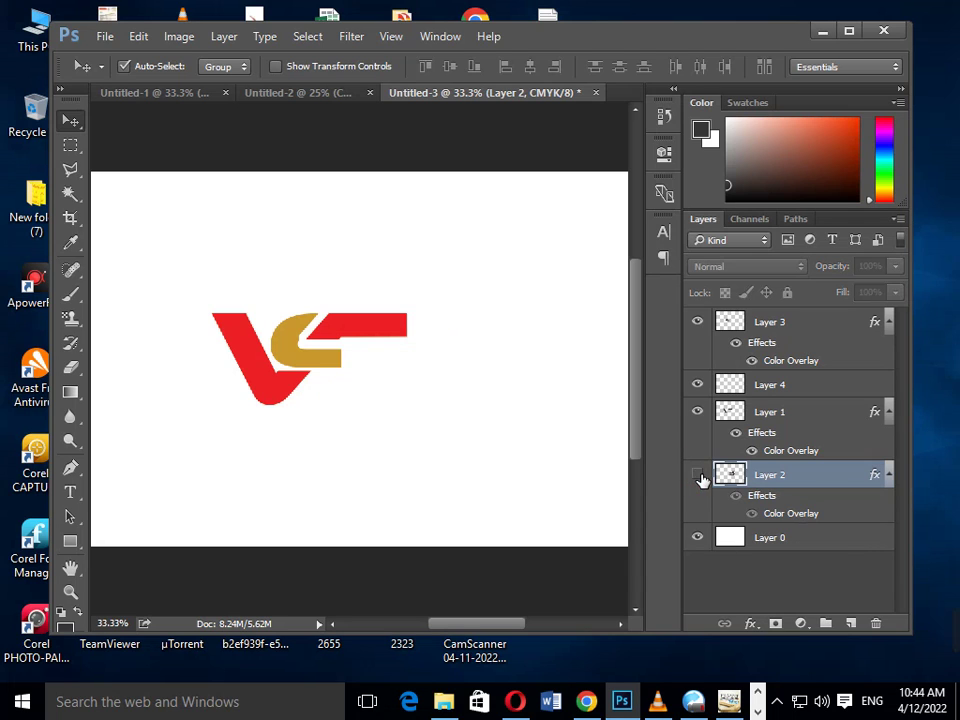
click(697, 474)
click(697, 474)
click(697, 474)
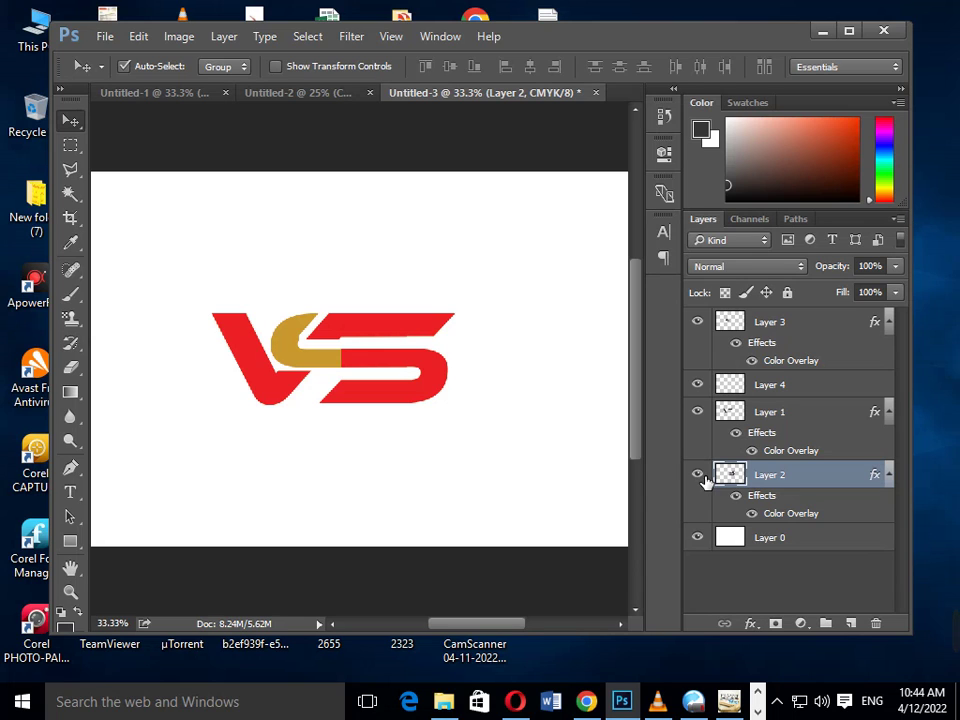
click(697, 474)
click(703, 477)
Step: Hide the red V layer, zoom in, and nudge the red S piece slightly right
click(703, 413)
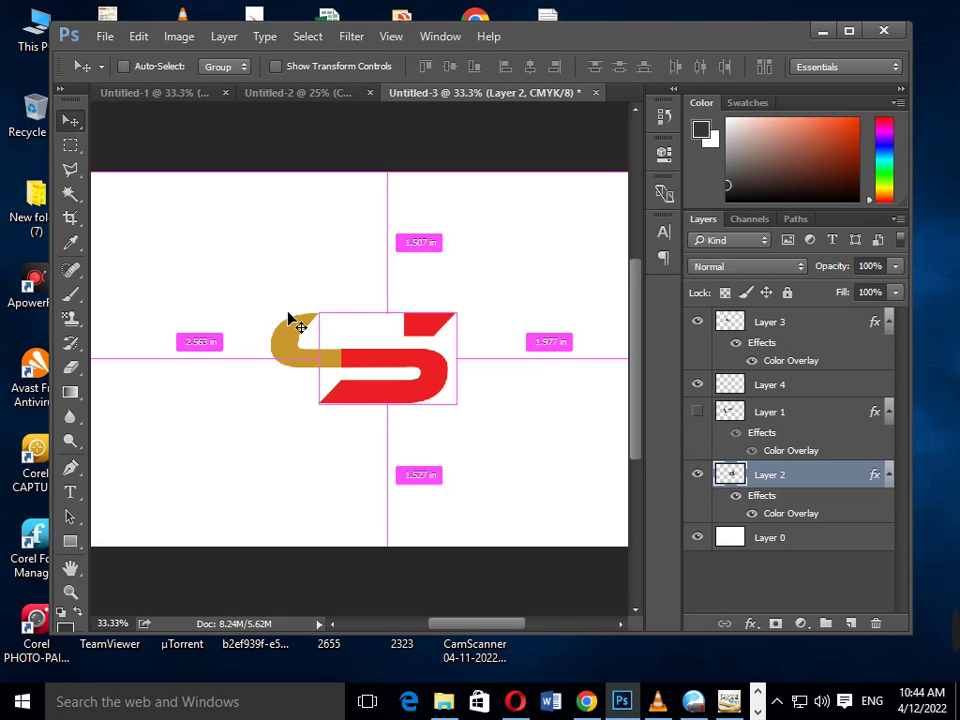
key(ctrl+plus)
key(ctrl+plus)
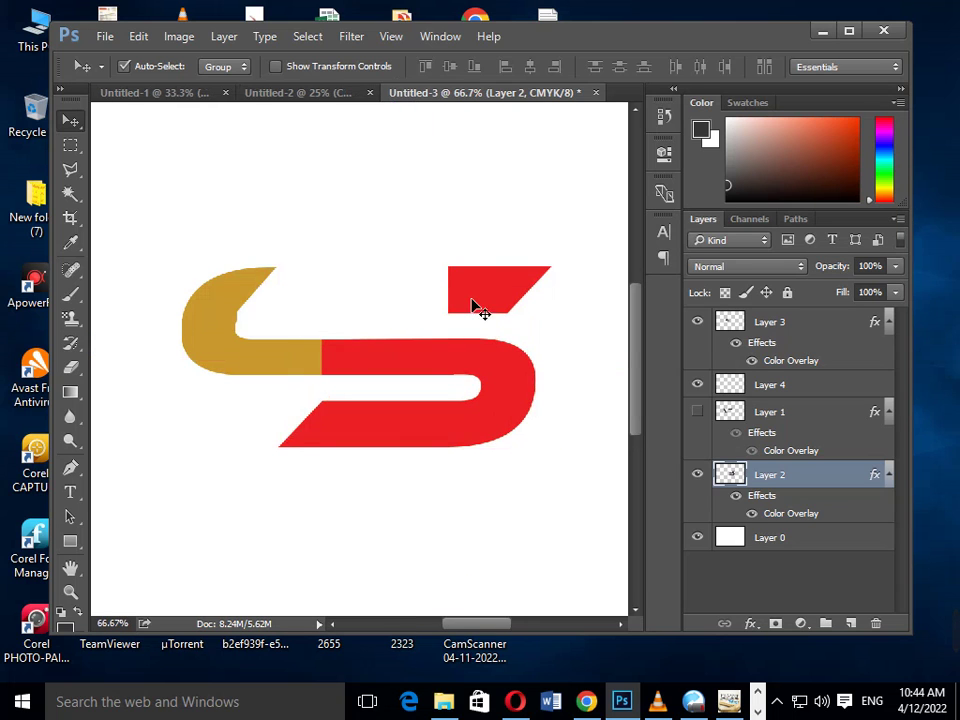
mouse_move(476, 309)
mouse_down()
mouse_move(484, 305)
mouse_move(473, 304)
mouse_move(474, 242)
mouse_move(493, 424)
mouse_move(441, 474)
mouse_move(413, 247)
mouse_up()
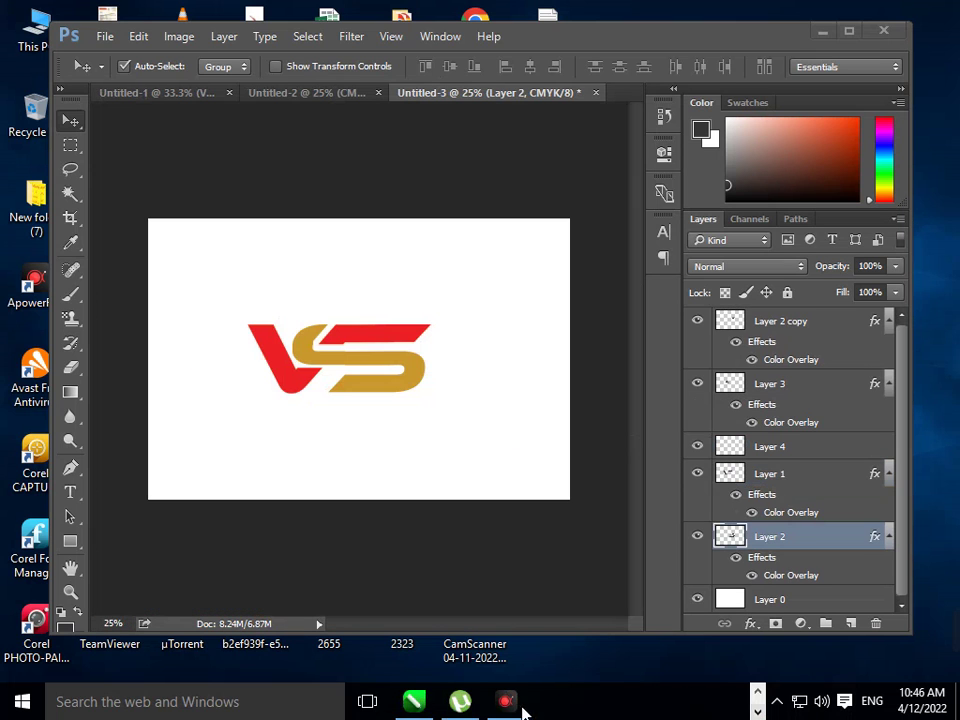
Step: Select the area below the logo and choose the Type tool for the wordmark text
click(516, 708)
click(516, 708)
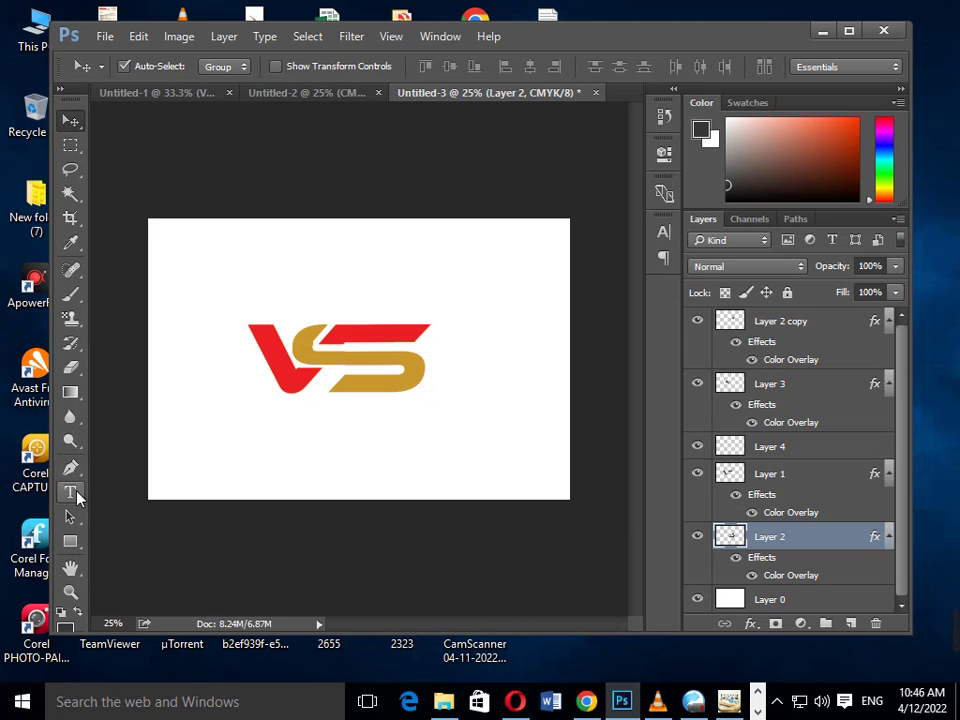
click(70, 491)
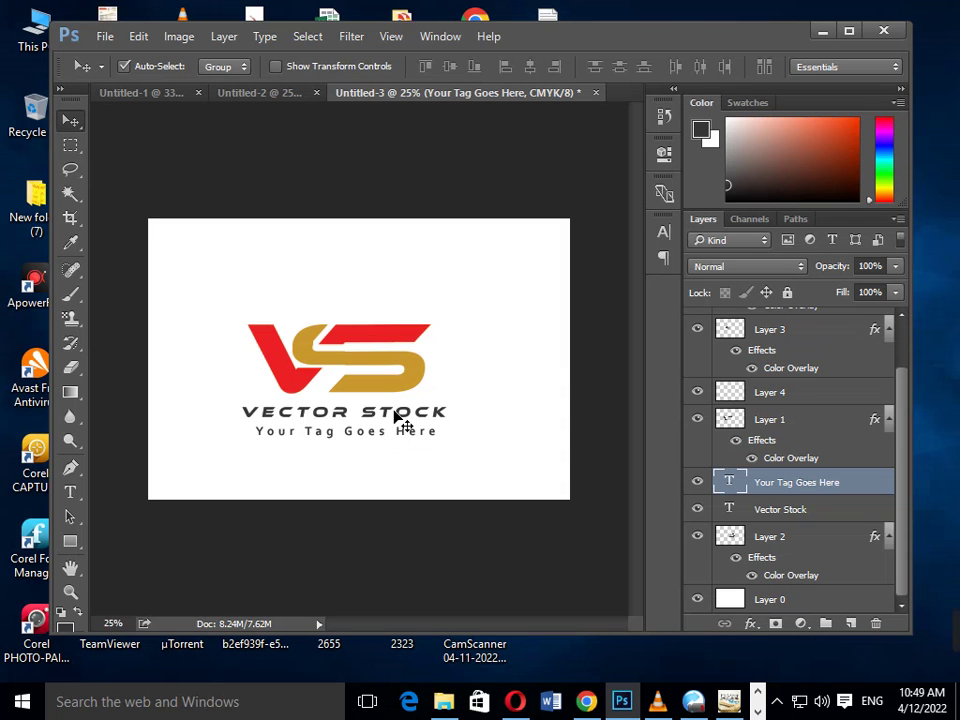
Step: Open the VECTOR STOCK text layer for editing and select the word VECTOR
click(344, 414)
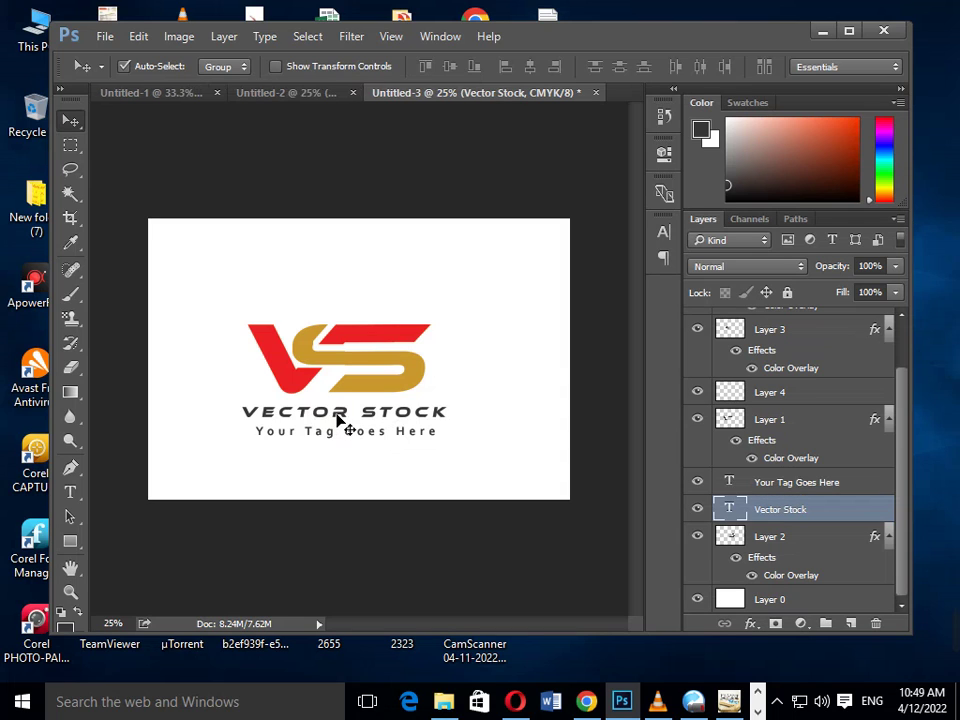
double_click(729, 509)
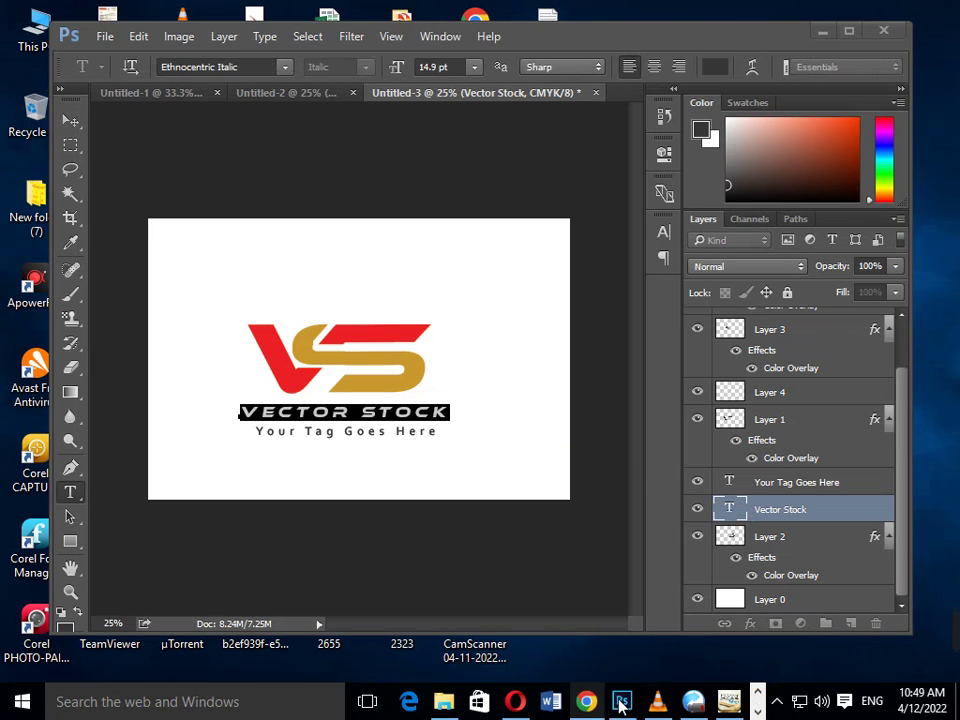
click(758, 711)
click(503, 701)
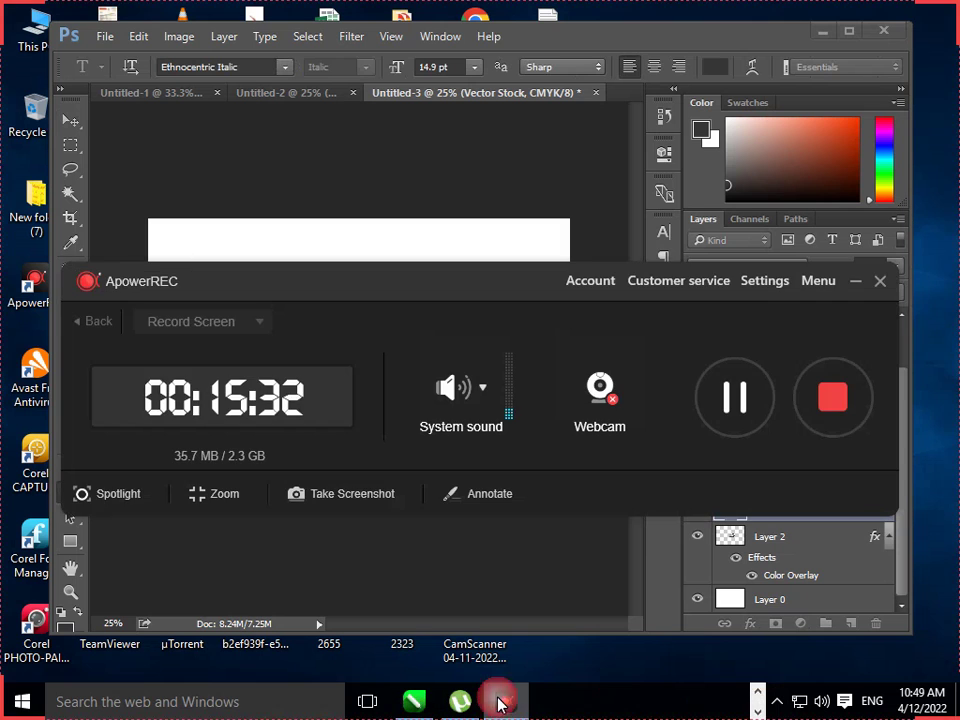
click(505, 702)
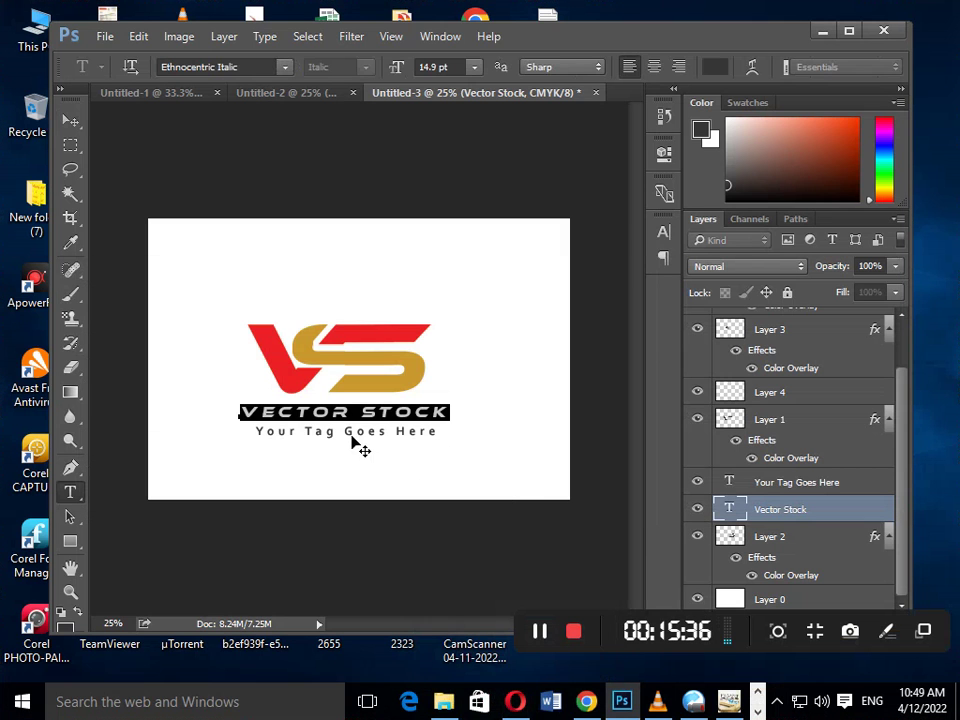
key(ctrl+Return)
double_click(740, 515)
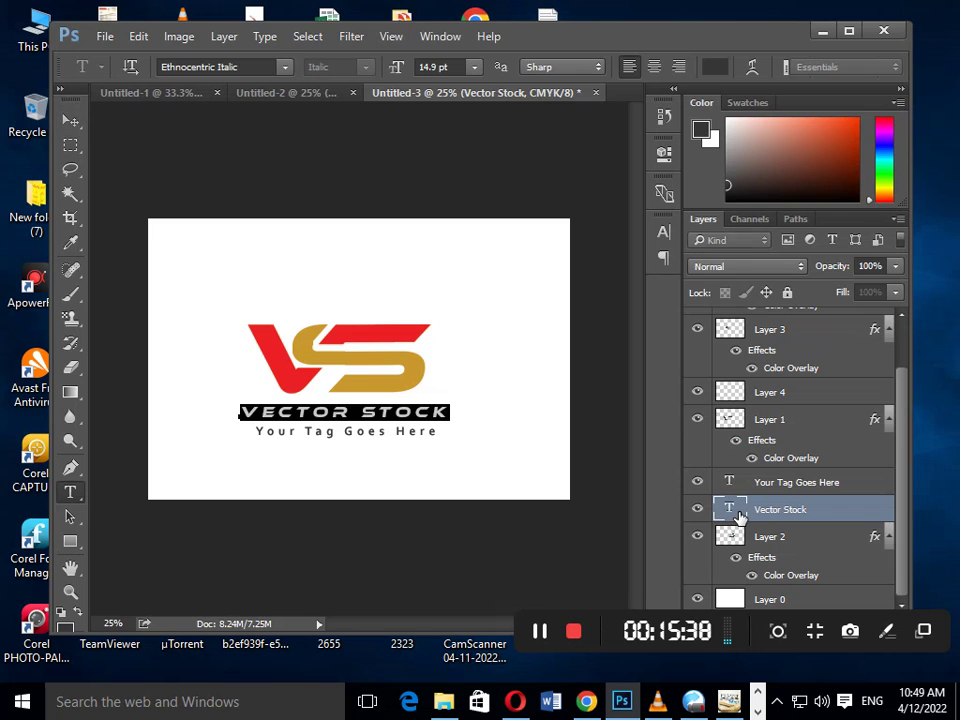
click(352, 422)
drag(352, 422, 244, 424)
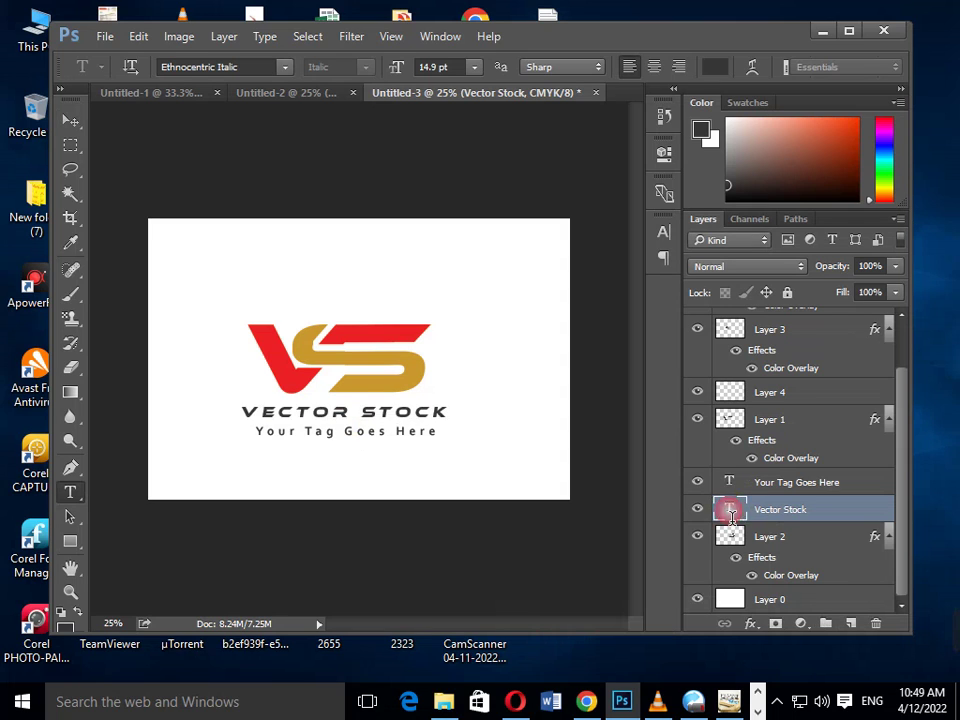
Step: Colour the whole VECTOR STOCK text gold, sampled from the logo
double_click(736, 512)
click(714, 66)
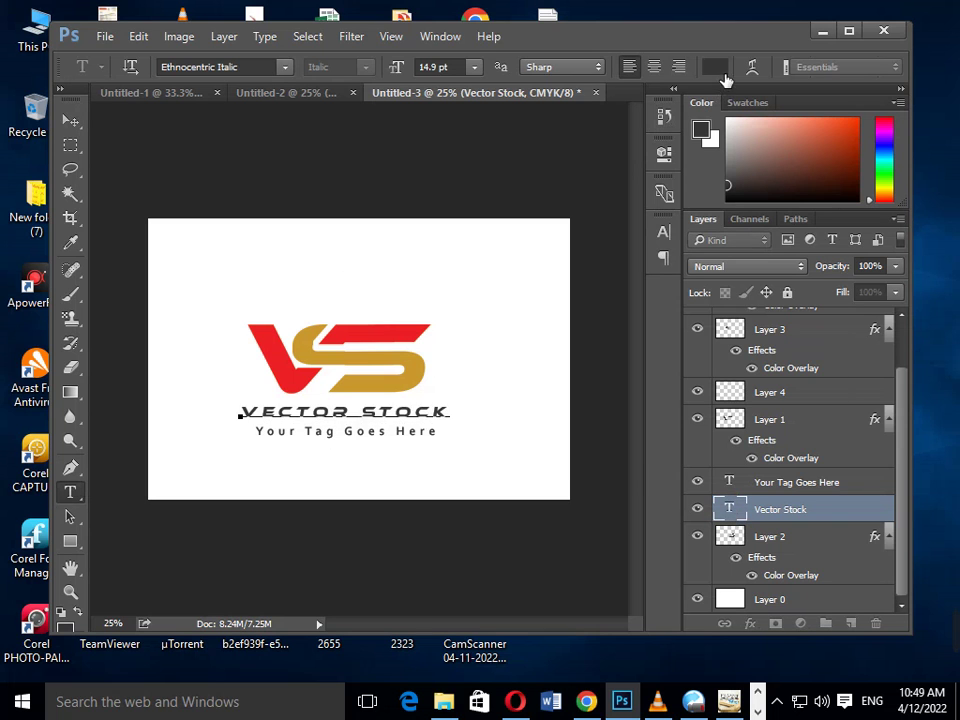
click(340, 368)
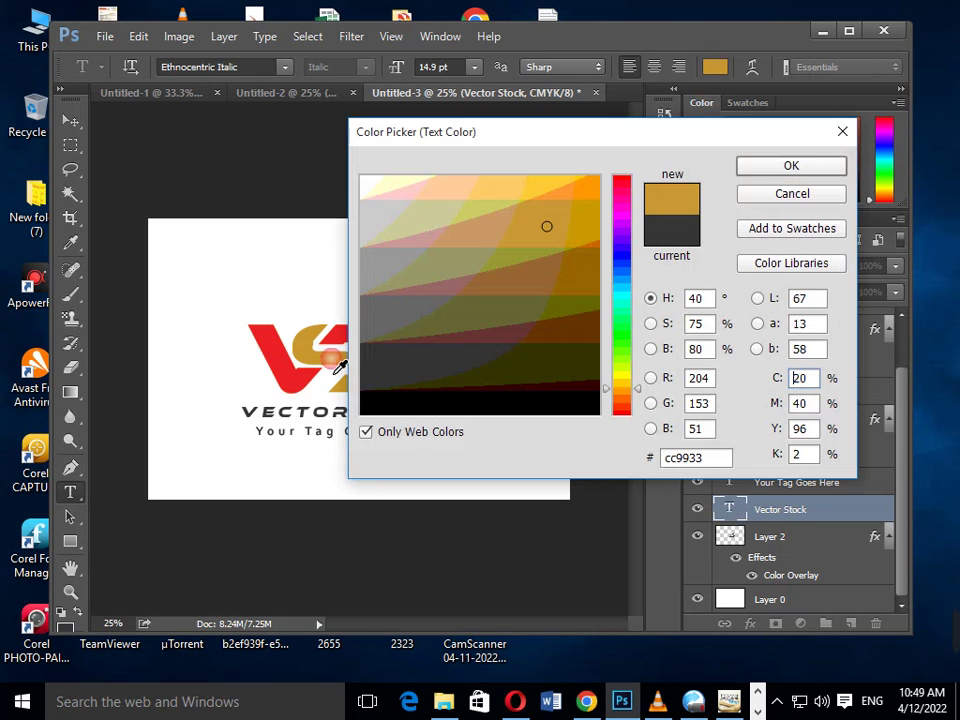
click(788, 167)
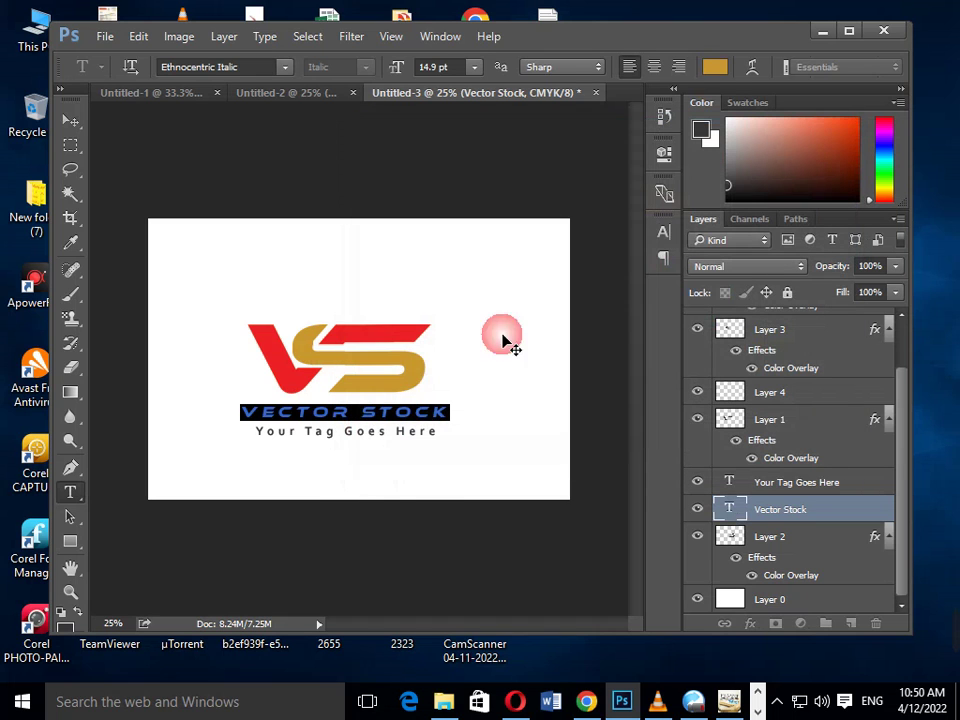
Step: Recolour just the word STOCK red, sampled from the logo's V
drag(364, 412, 450, 418)
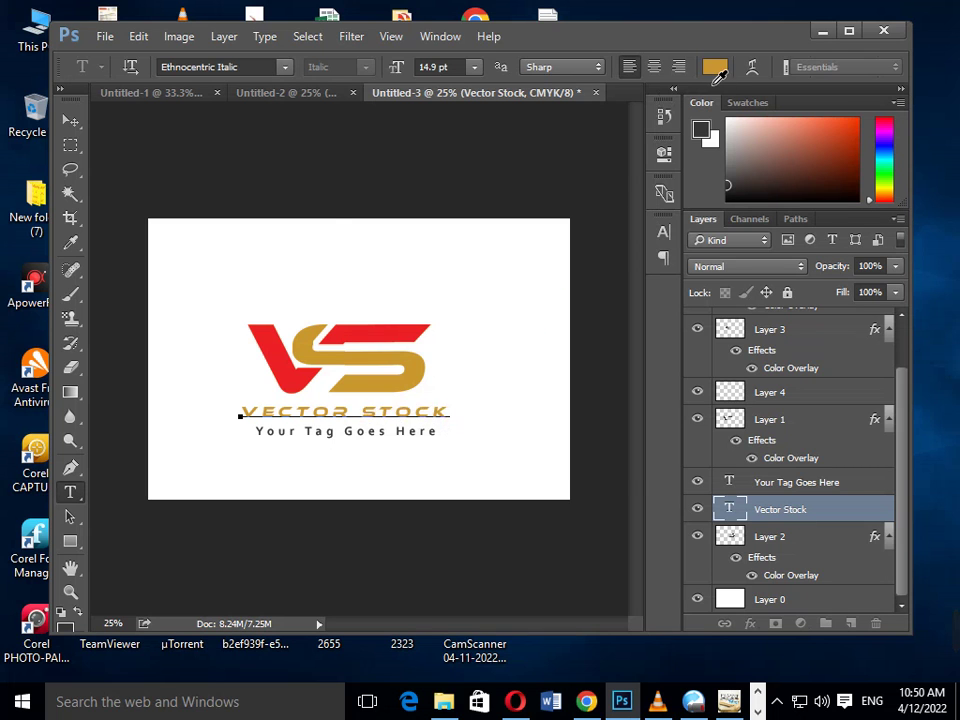
click(714, 66)
click(283, 366)
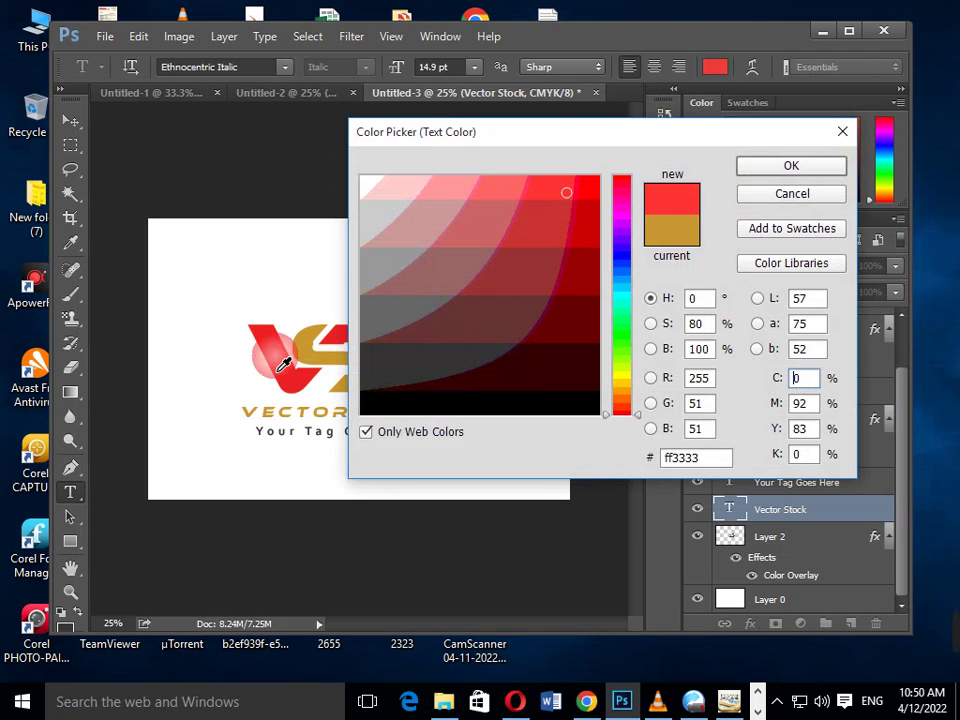
click(745, 165)
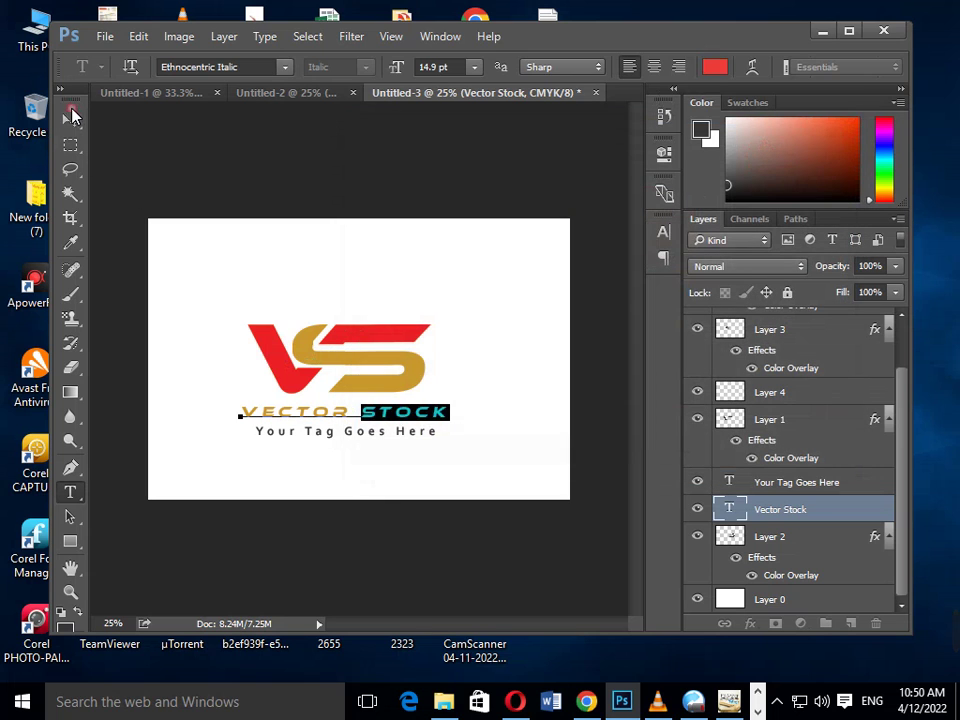
click(70, 120)
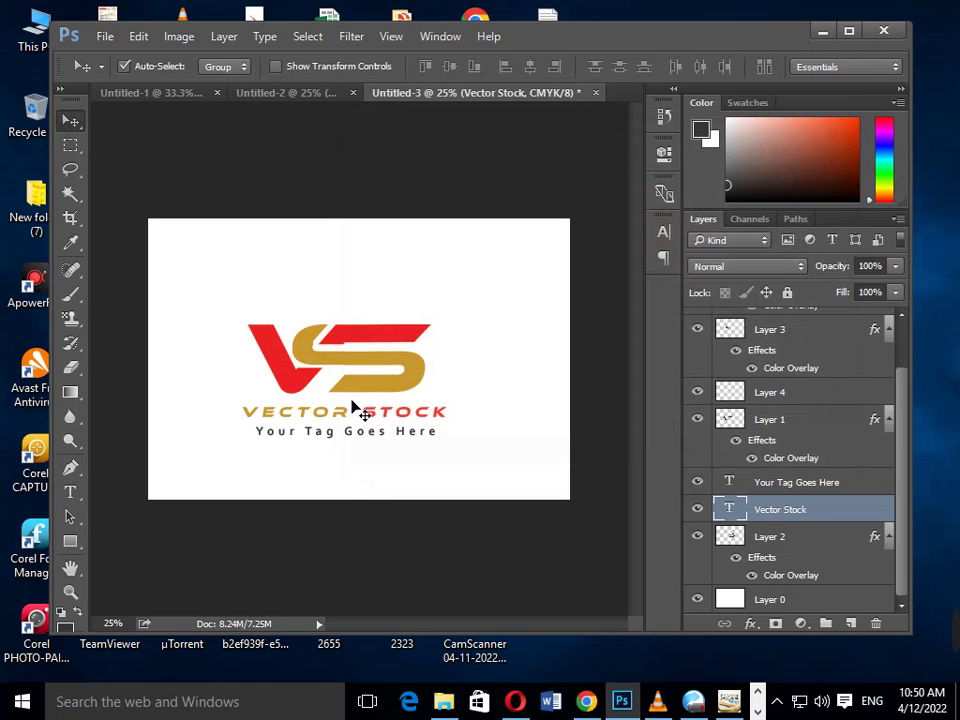
Step: Hide the white background layer behind the logo
mouse_move(208, 281)
mouse_down()
mouse_move(372, 441)
mouse_move(311, 400)
mouse_up()
key(ctrl+z)
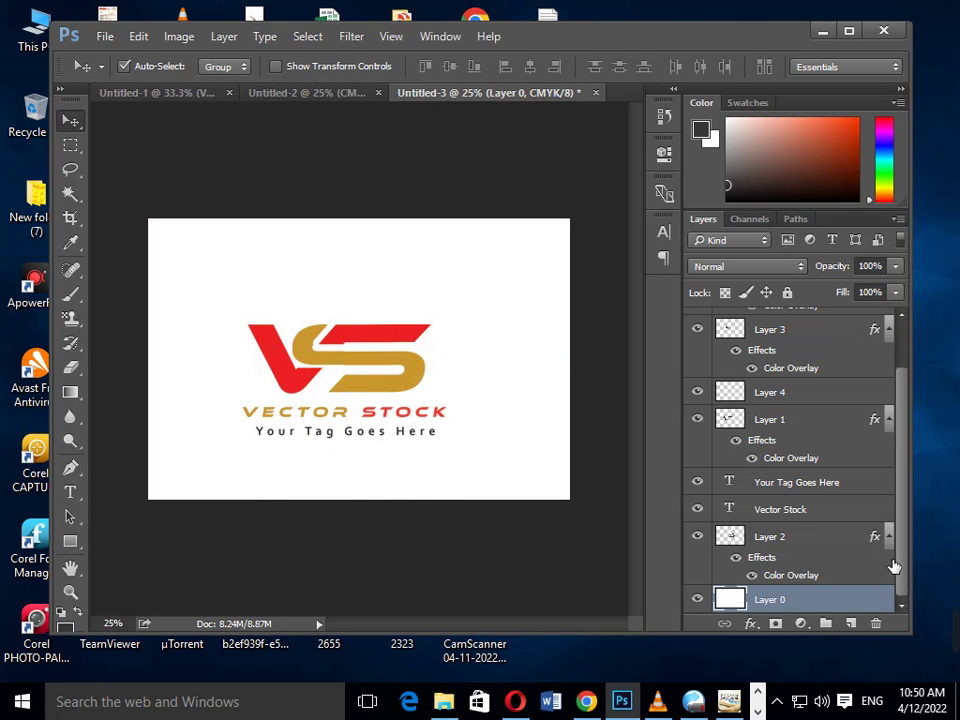
mouse_move(904, 578)
mouse_down()
mouse_move(896, 499)
mouse_move(909, 602)
mouse_up()
click(697, 599)
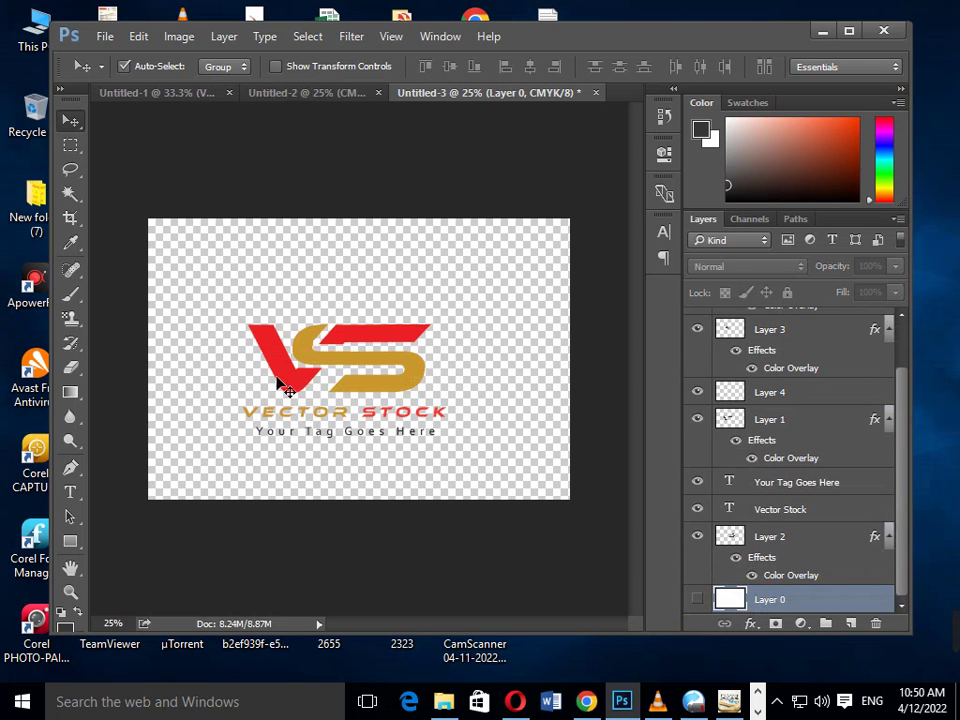
Step: Merge the logo layers into one, move it toward centre, and show the background again
drag(169, 277, 516, 492)
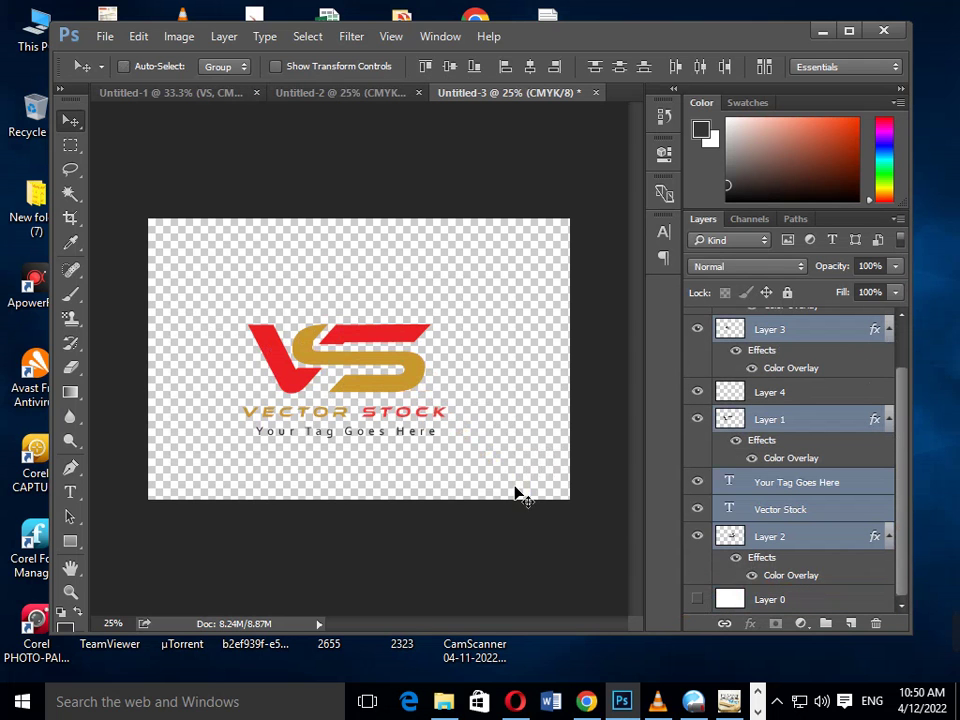
key(ctrl+e)
mouse_move(407, 386)
mouse_down()
mouse_move(413, 345)
mouse_move(413, 357)
mouse_up()
click(697, 376)
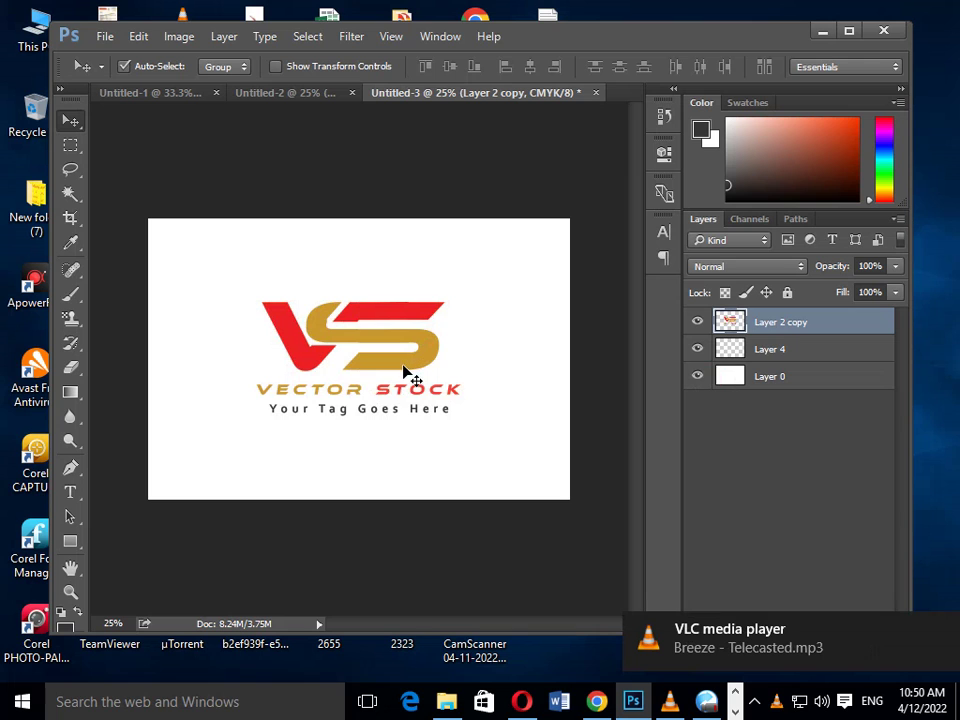
drag(403, 370, 403, 371)
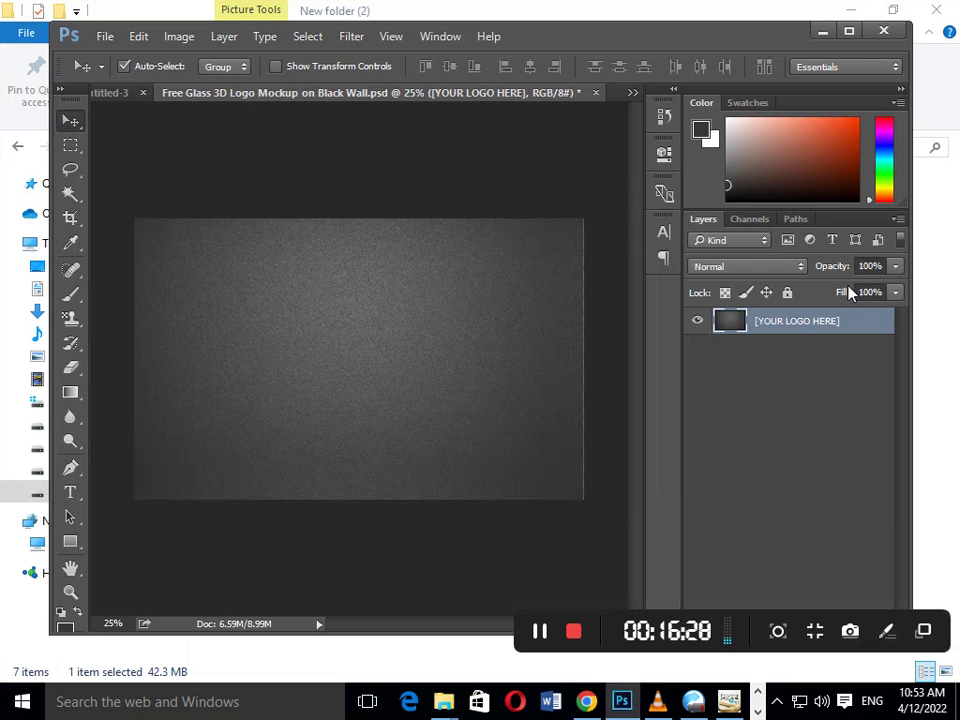
Step: Drag the VS logo into the black-wall mockup, then return to Untitled-3
click(124, 93)
mouse_move(435, 317)
mouse_down()
mouse_move(509, 100)
mouse_move(424, 362)
mouse_move(404, 375)
mouse_up()
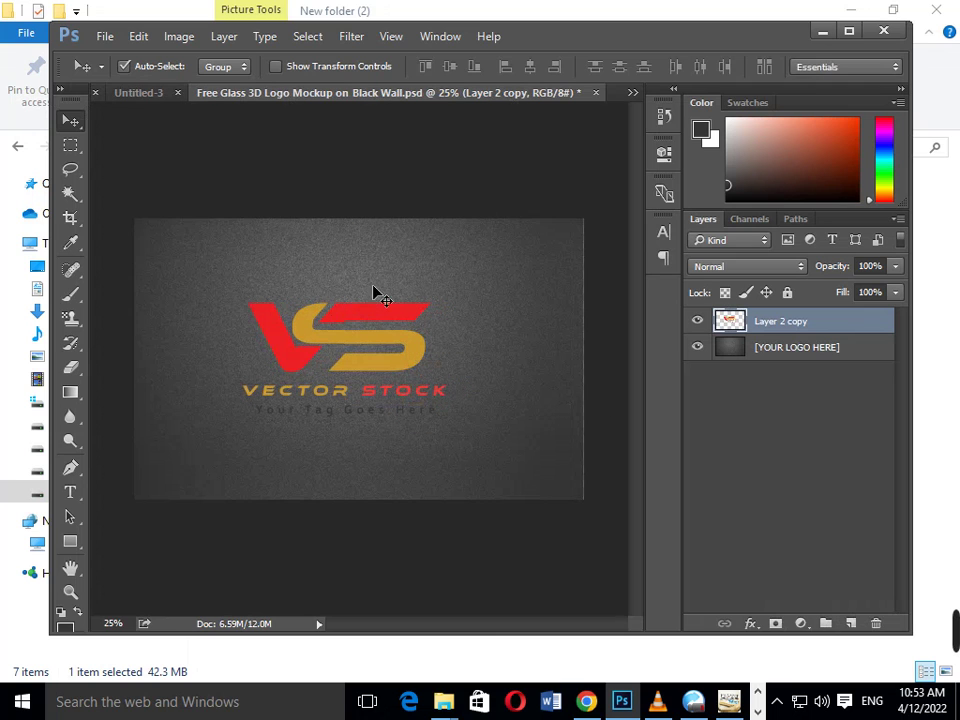
click(150, 93)
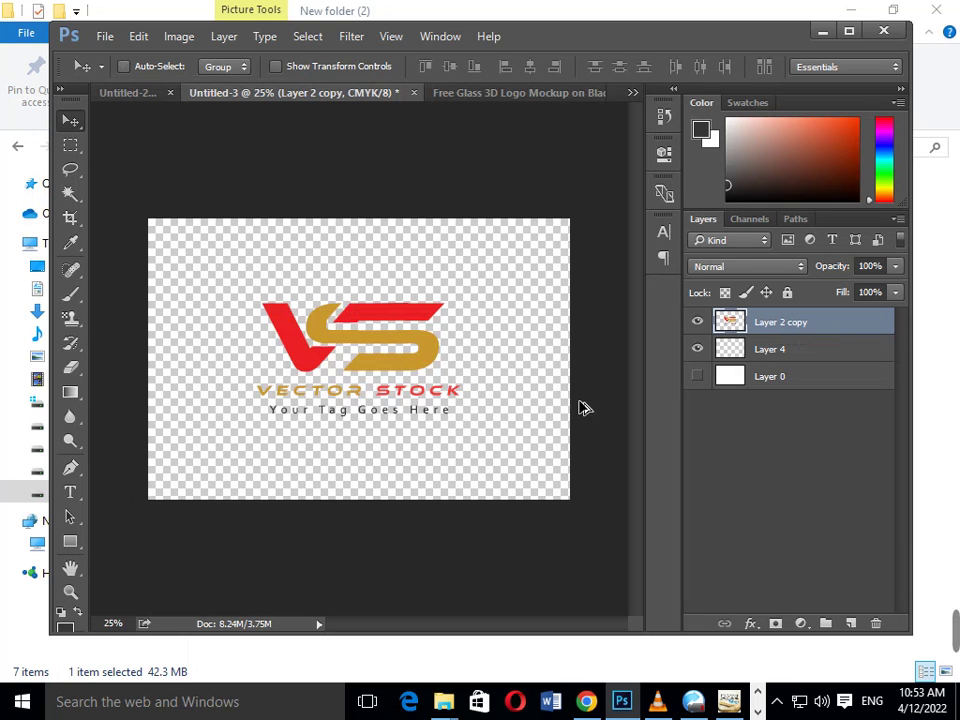
Step: Restore the separate layers and make the 'Your Tag Goes Here' tagline white
key(ctrl+alt+z)
key(ctrl+alt+z)
key(ctrl+alt+z)
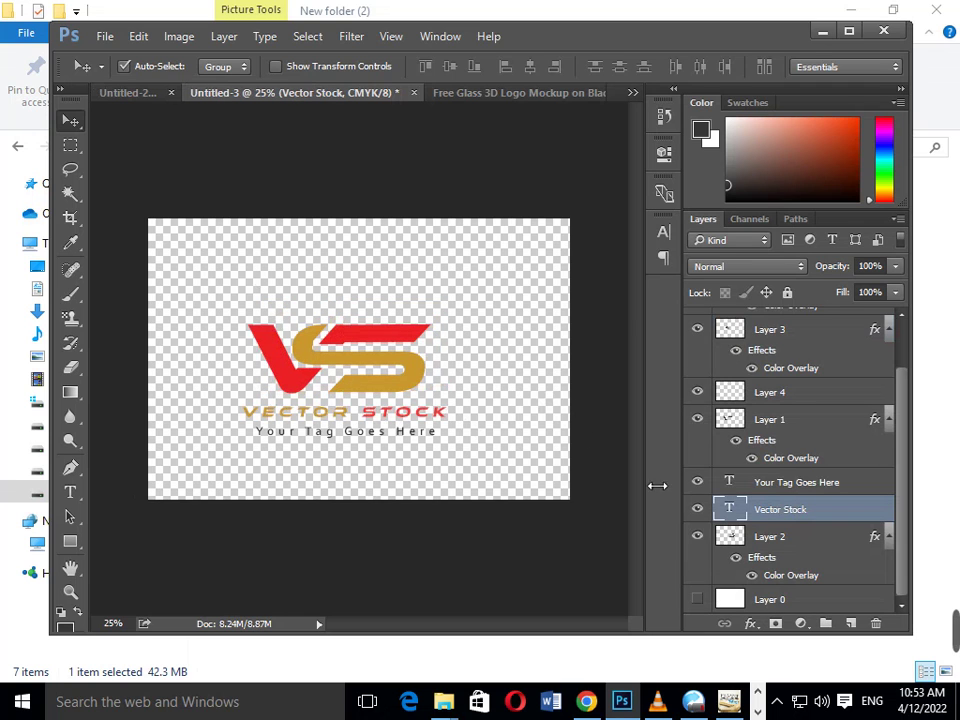
click(420, 440)
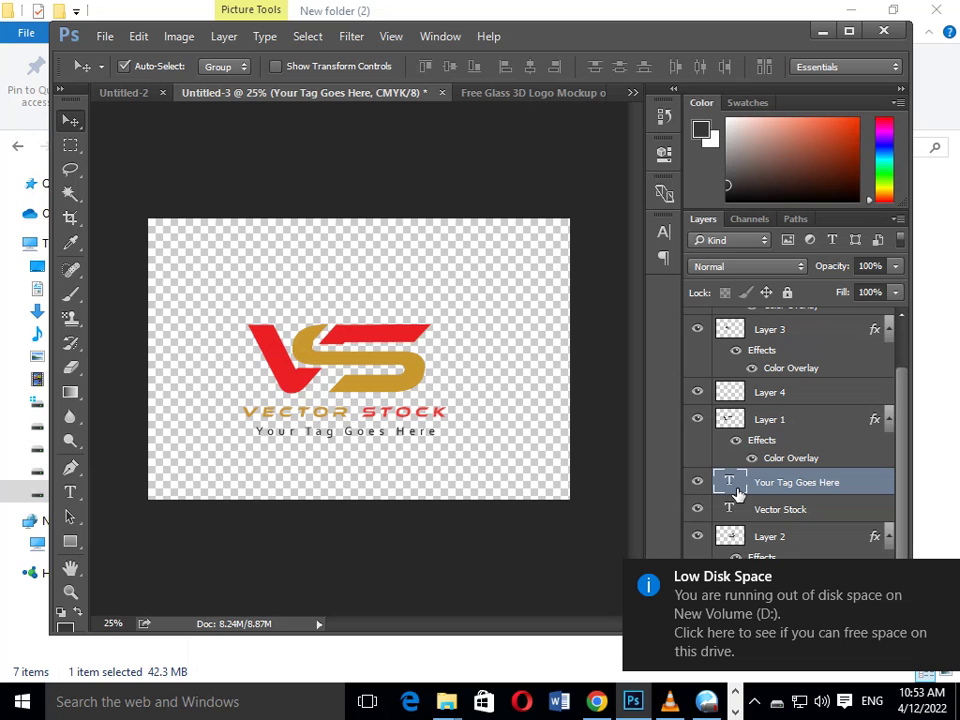
double_click(733, 488)
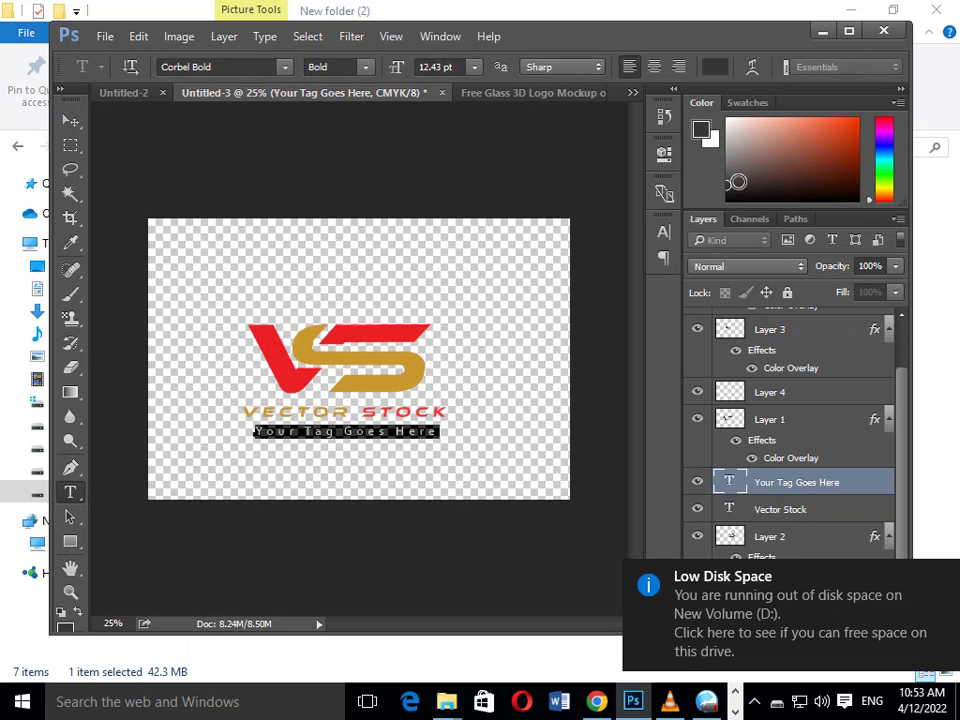
click(70, 121)
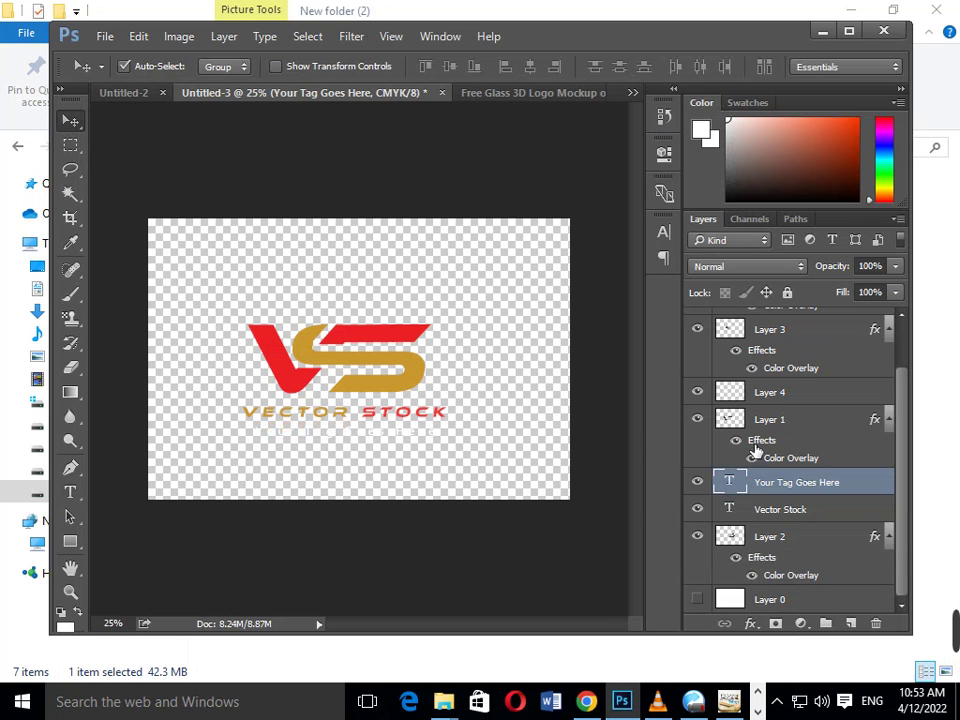
Step: Merge the logo and text layers and copy the result into the mockup
drag(197, 272, 545, 500)
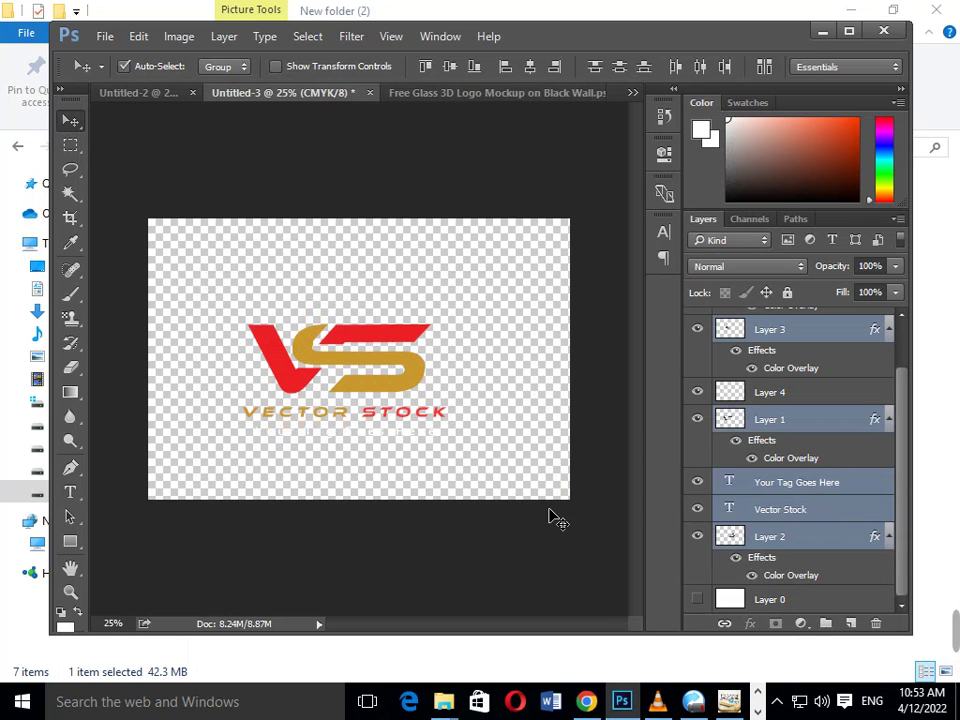
key(ctrl+e)
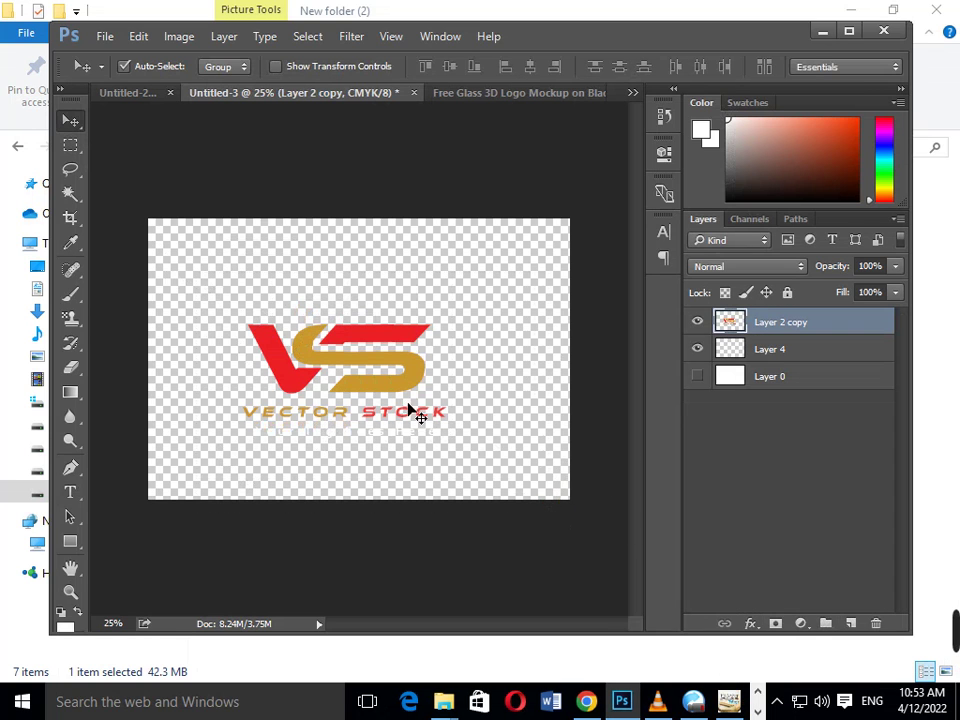
mouse_move(414, 411)
mouse_down()
mouse_move(413, 365)
mouse_move(432, 289)
mouse_up()
Step: Delete the older logo copy and reposition the wall and logo so it sits centred
click(382, 376)
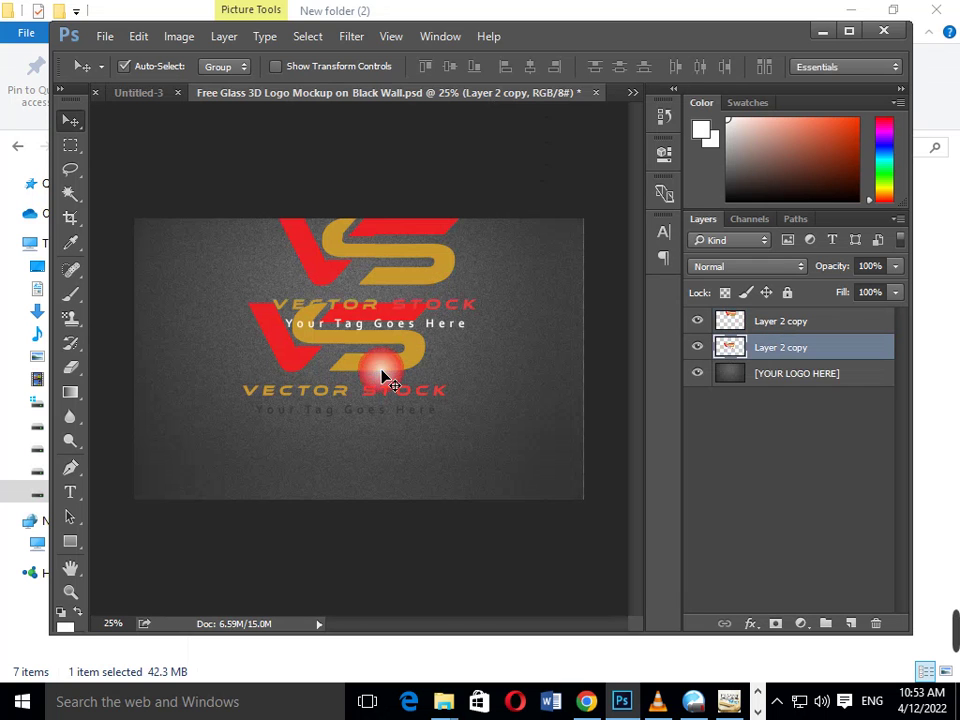
key(Delete)
mouse_move(373, 384)
mouse_down()
mouse_move(368, 418)
mouse_move(383, 322)
mouse_up()
mouse_move(373, 368)
mouse_down()
mouse_move(365, 323)
mouse_move(364, 345)
mouse_up()
drag(383, 282, 381, 384)
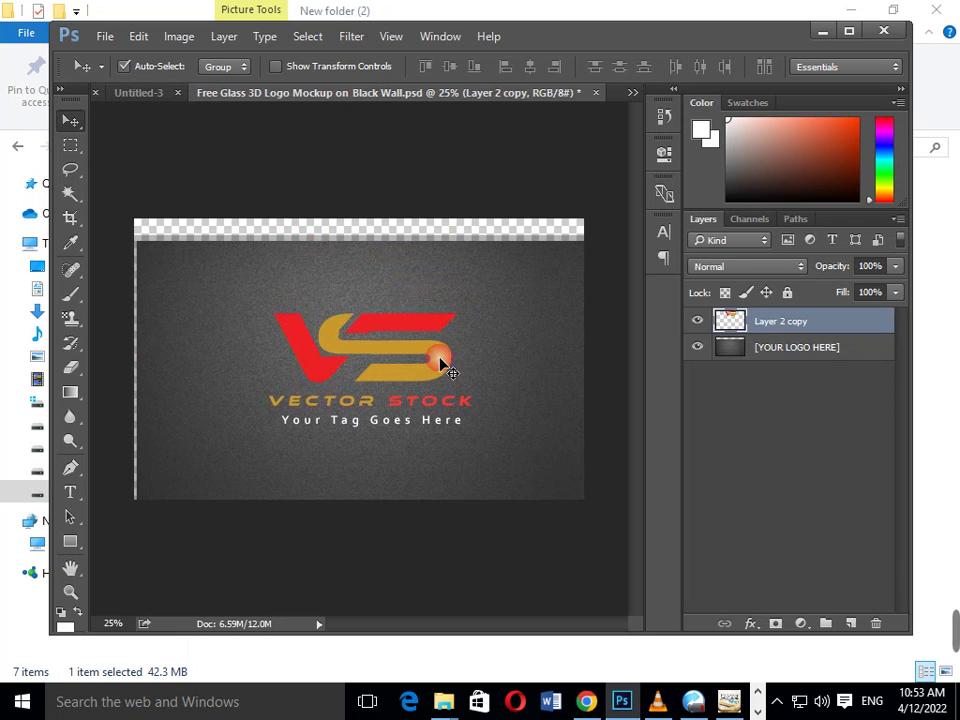
drag(508, 379, 499, 357)
click(499, 414)
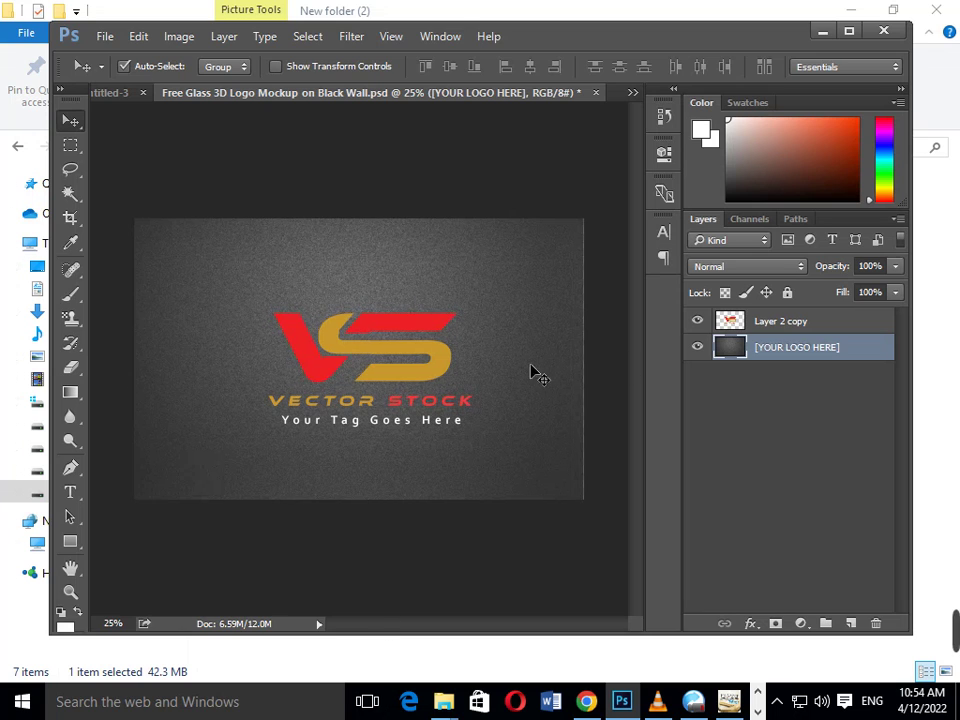
Step: Restore the dark blue tagline in Untitled-3 and place that logo onto the wall mockup
click(113, 93)
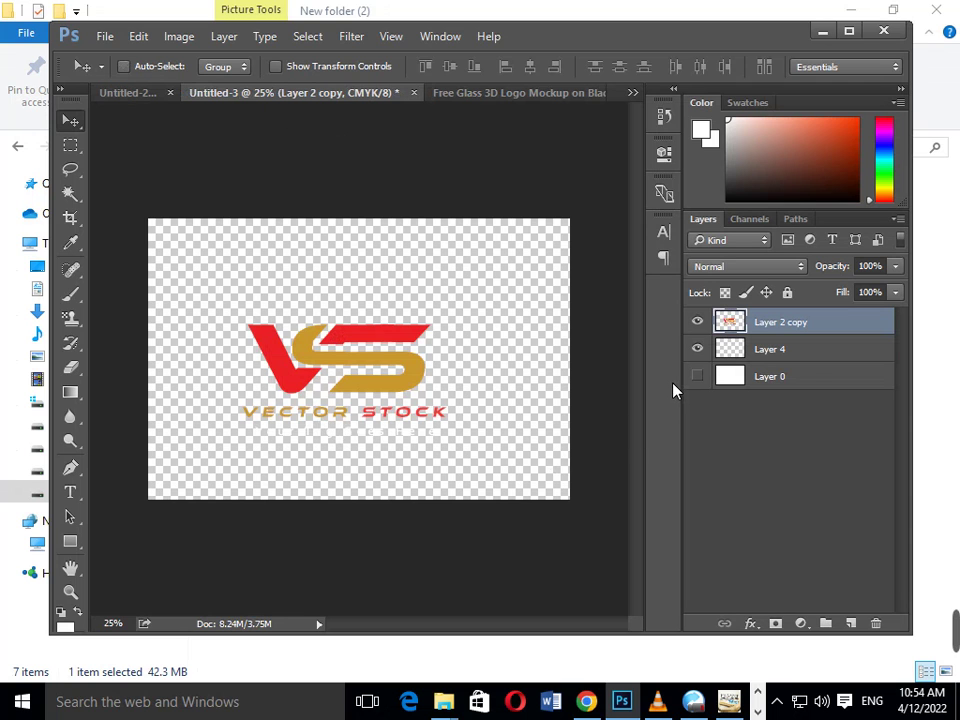
key(ctrl+z)
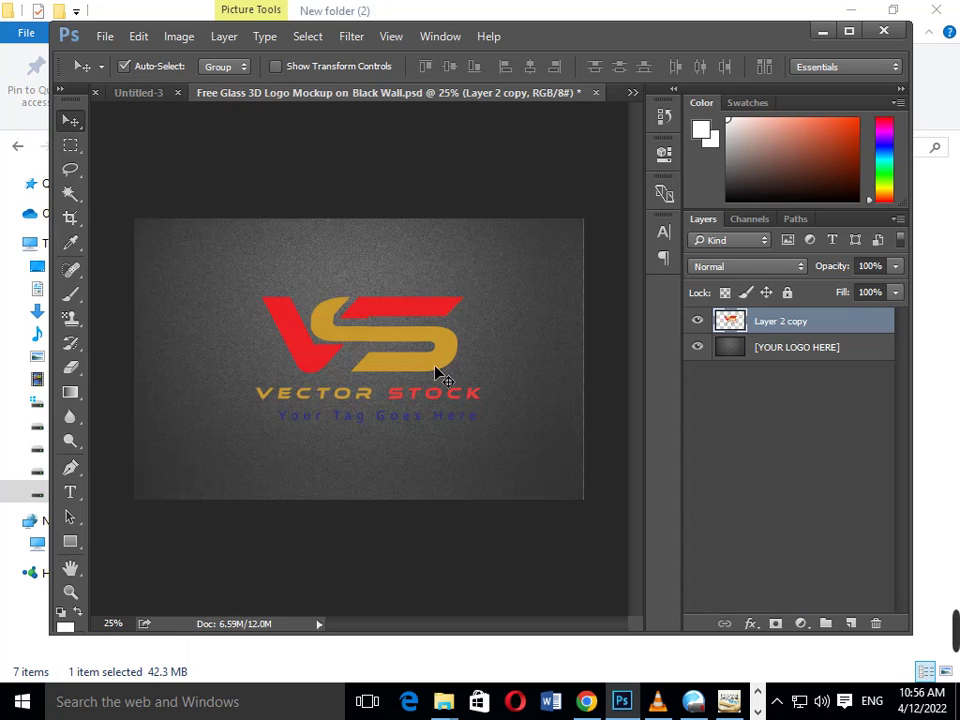
drag(436, 372, 421, 377)
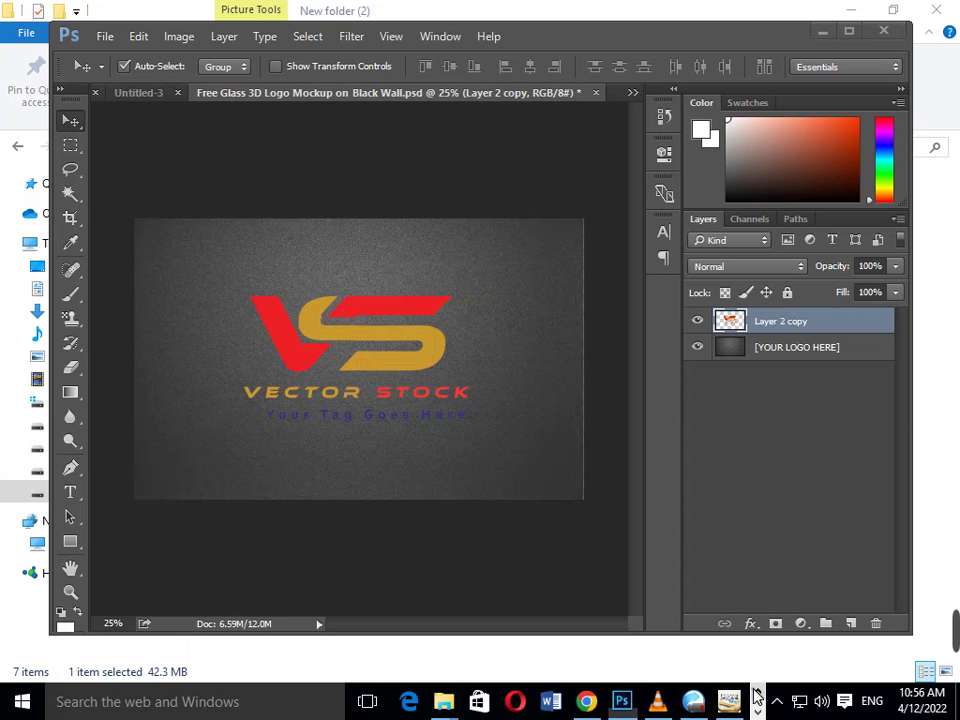
click(507, 701)
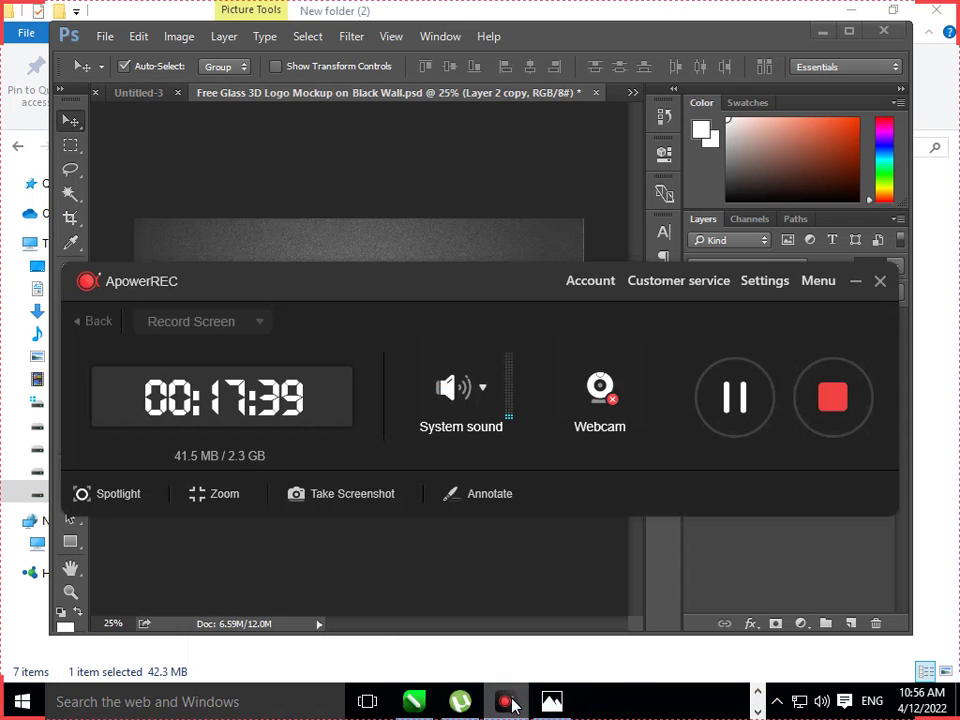
click(507, 701)
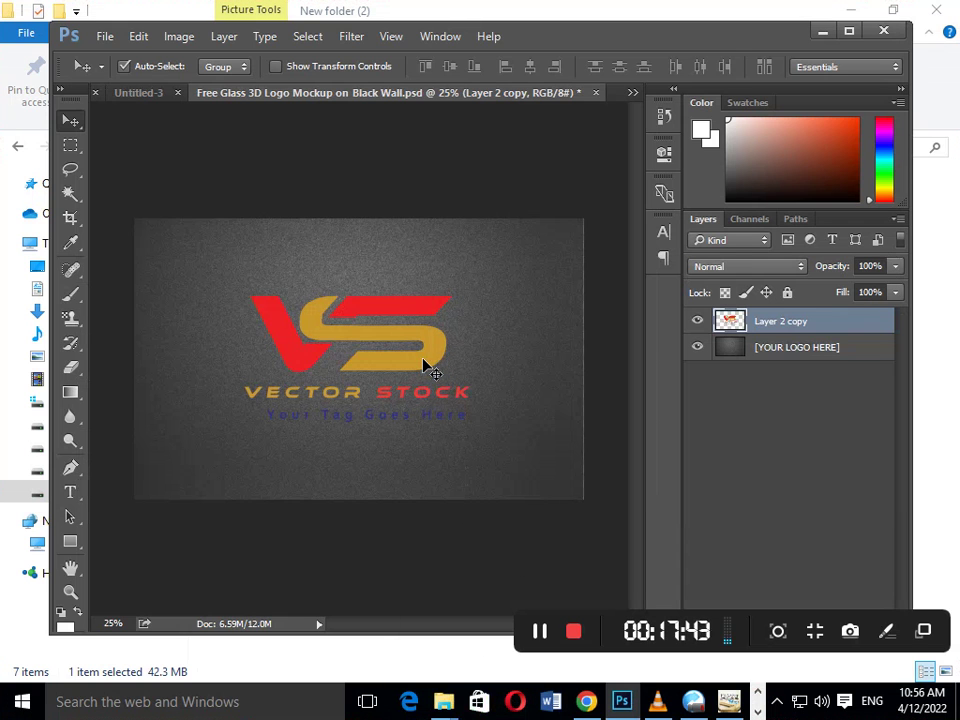
Step: Scale the logo up to about 110.17% and recentre it on the wall
key(ctrl+t)
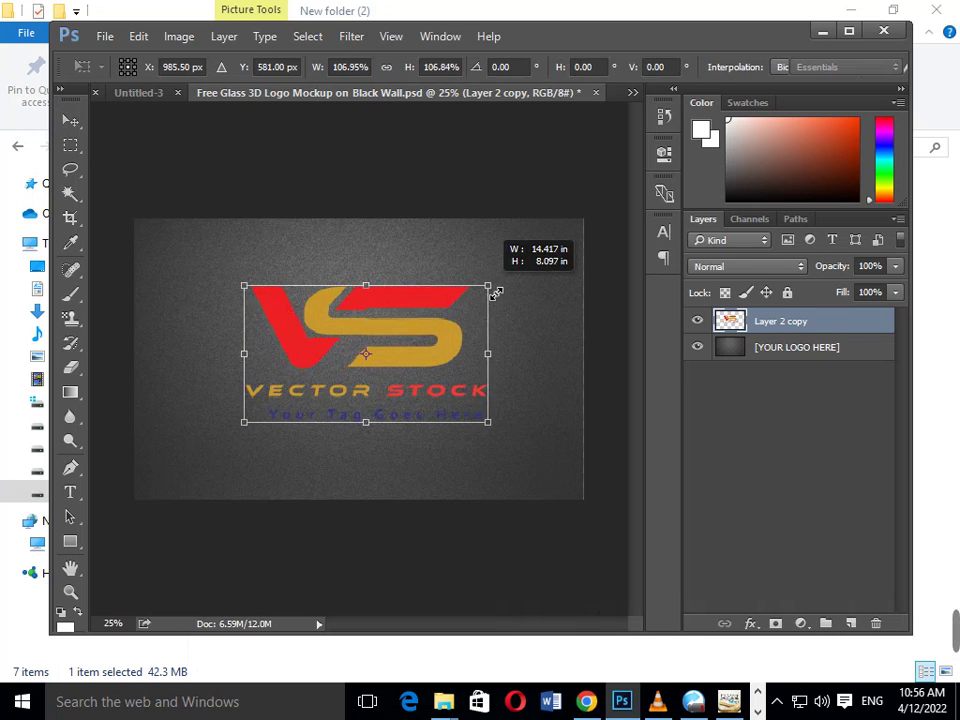
drag(476, 300, 490, 285)
drag(441, 366, 435, 370)
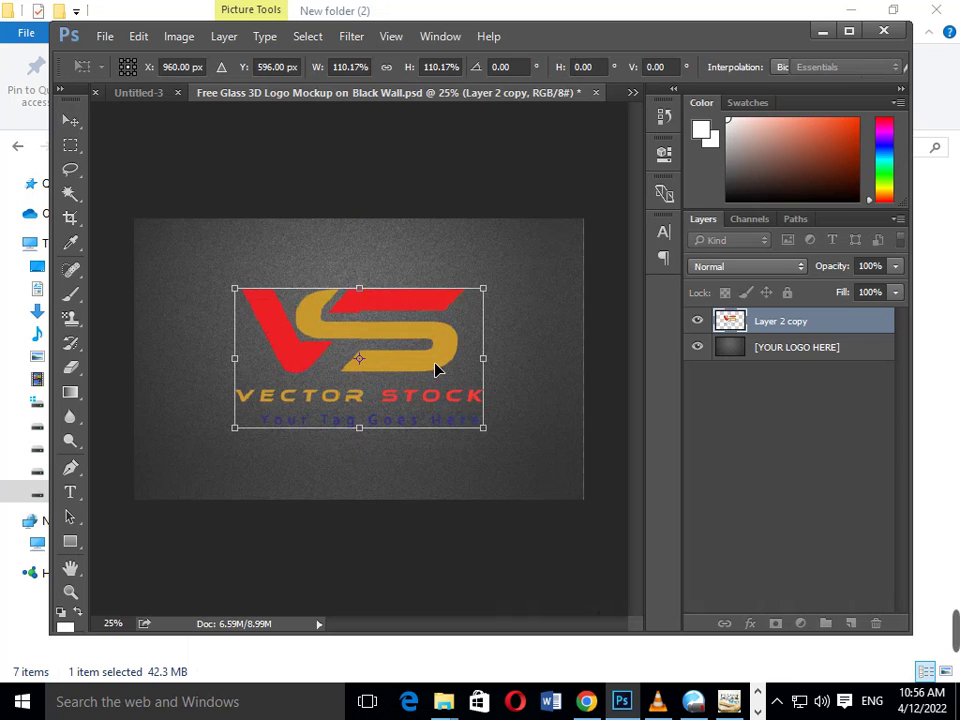